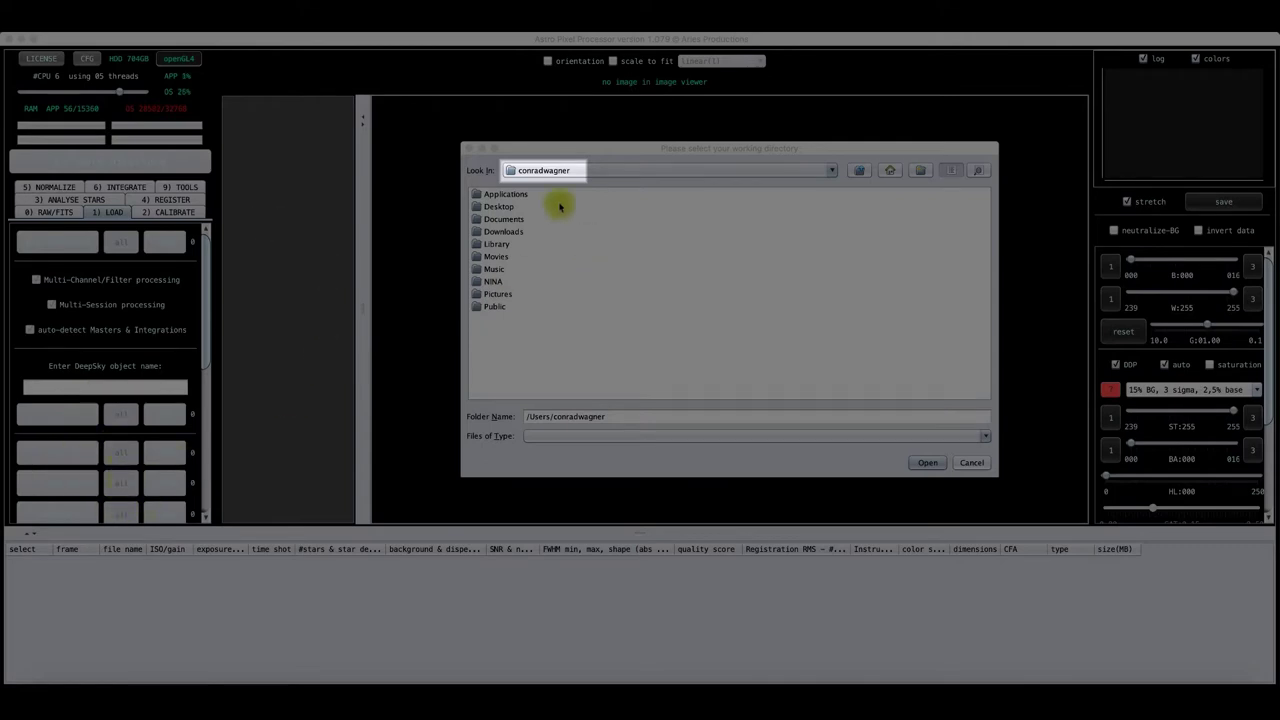
Set the working directory to the test folder on the Desktop
double_click(487, 207)
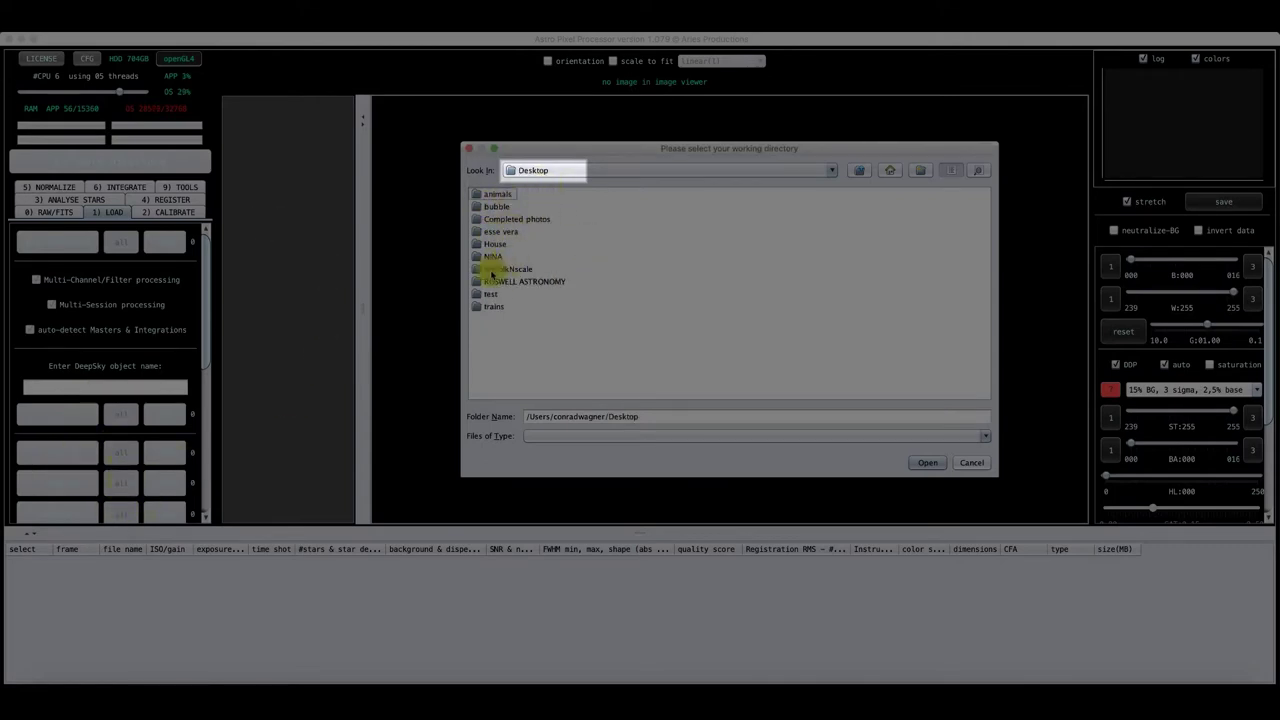
double_click(491, 294)
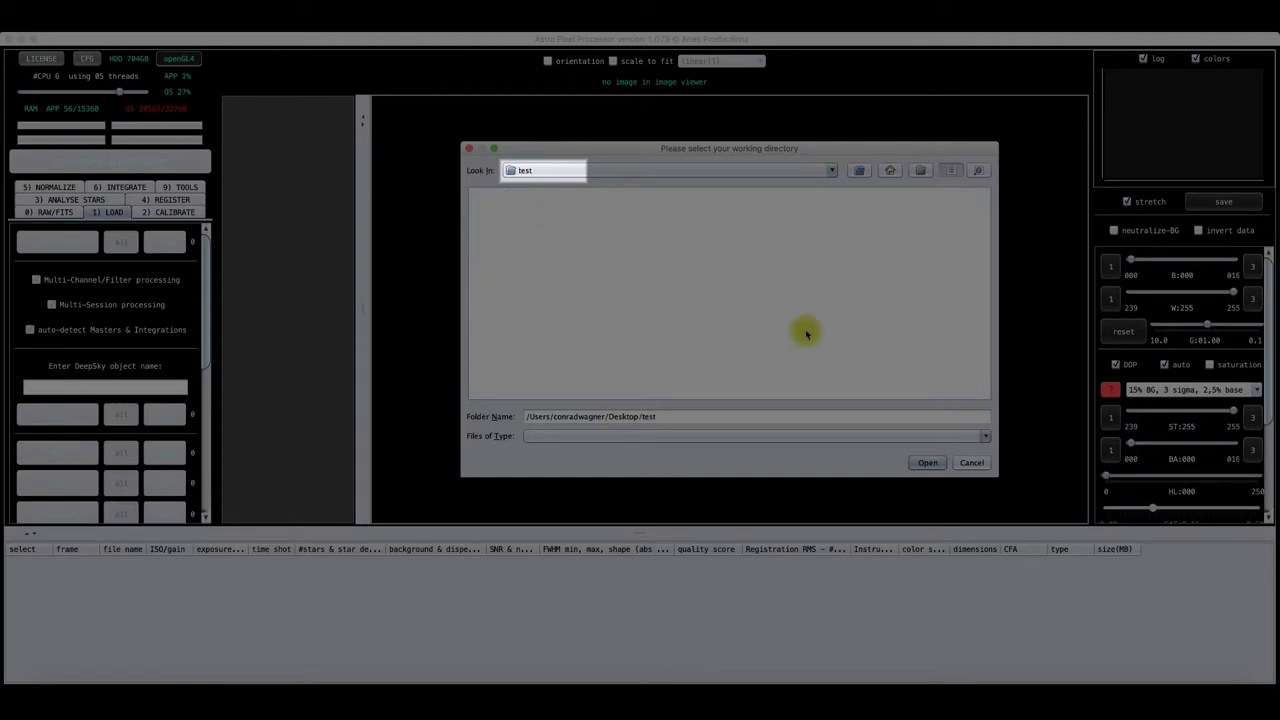
left_click(929, 465)
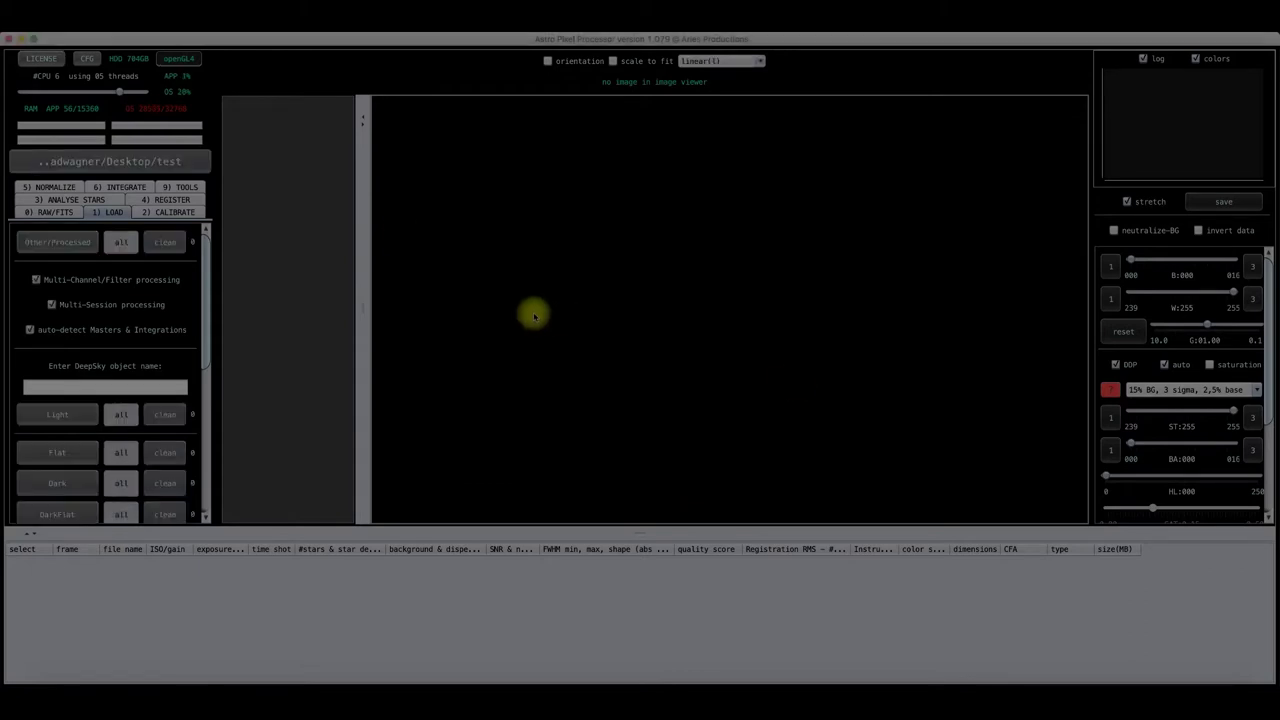
Start the combine RGB tool and add the Bubble Hydrogen-alpha, Oxygen_III and Sulphur_II FITS files from the Bubble project's APP folder as channels
left_click(180, 187)
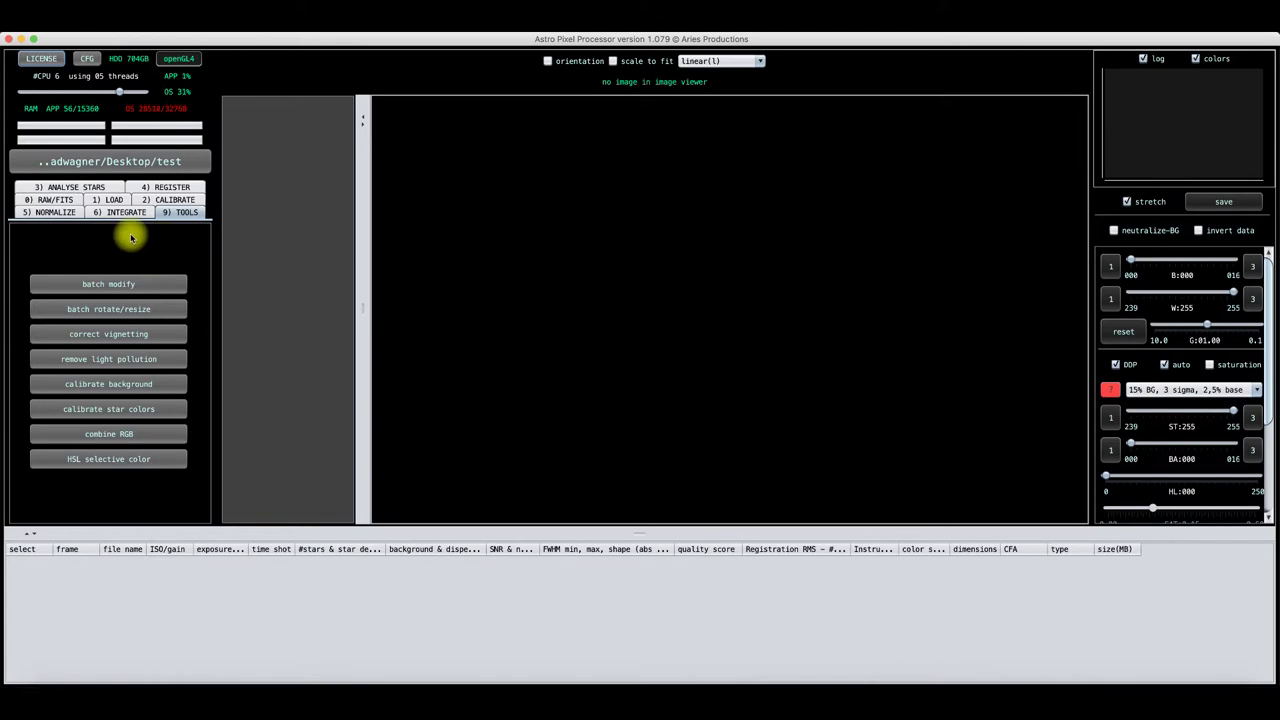
left_click(105, 437)
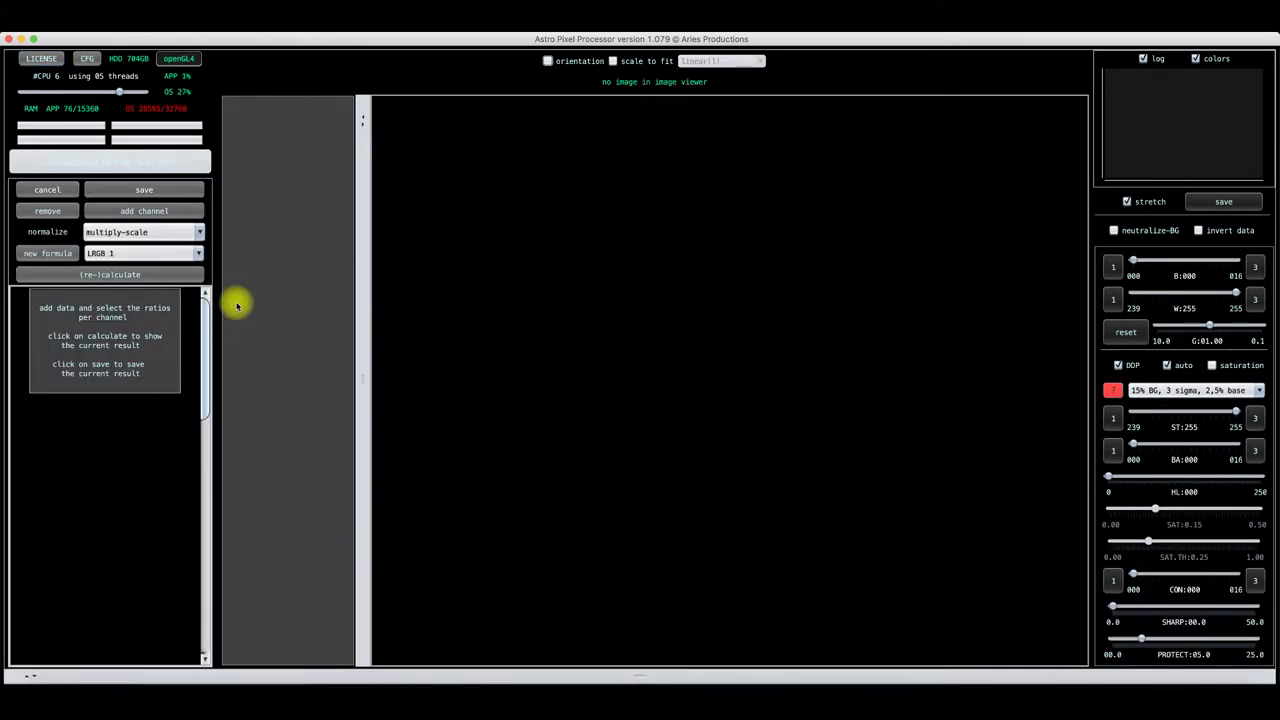
left_click(135, 211)
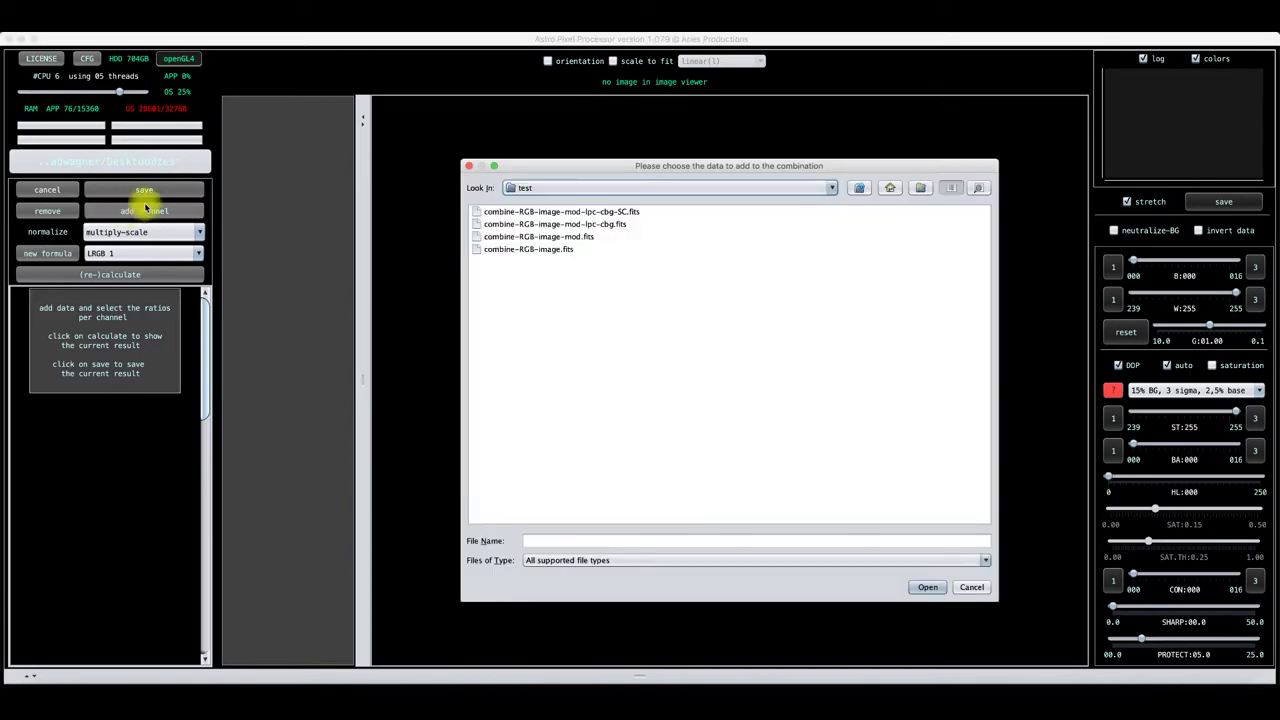
left_click(859, 189)
left_click(859, 189)
double_click(500, 222)
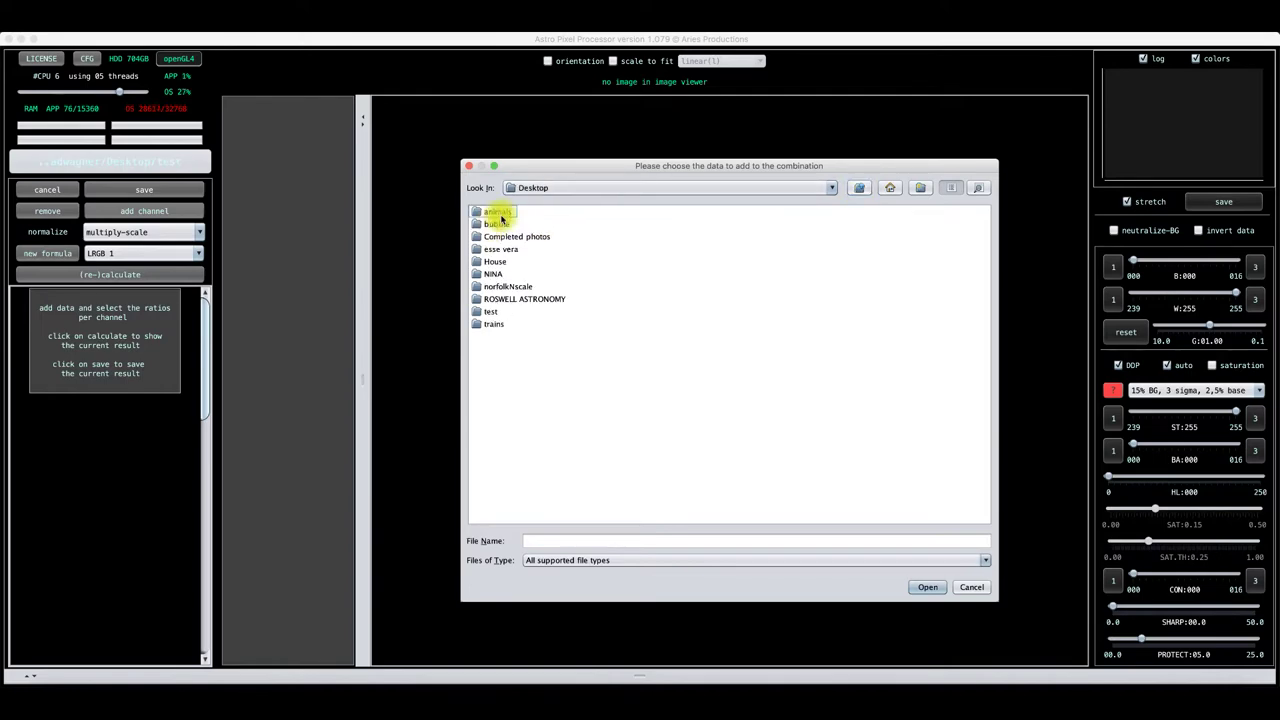
double_click(493, 226)
double_click(490, 213)
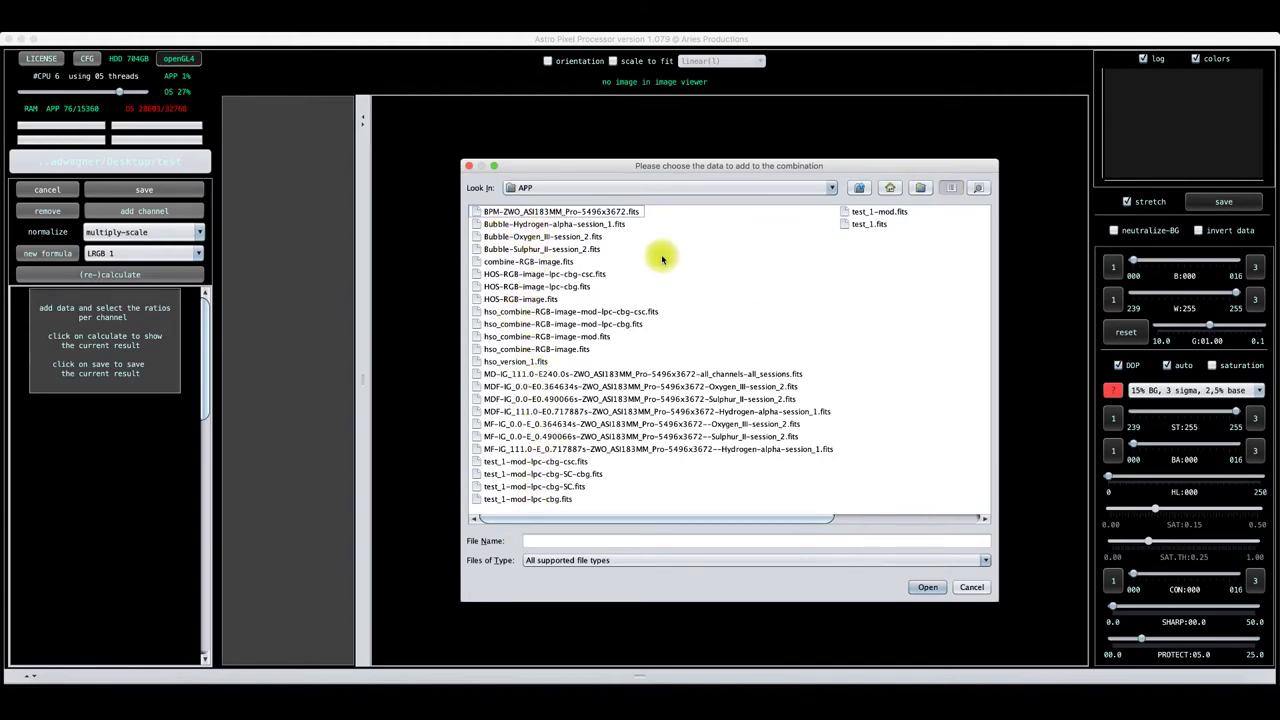
left_click(522, 226)
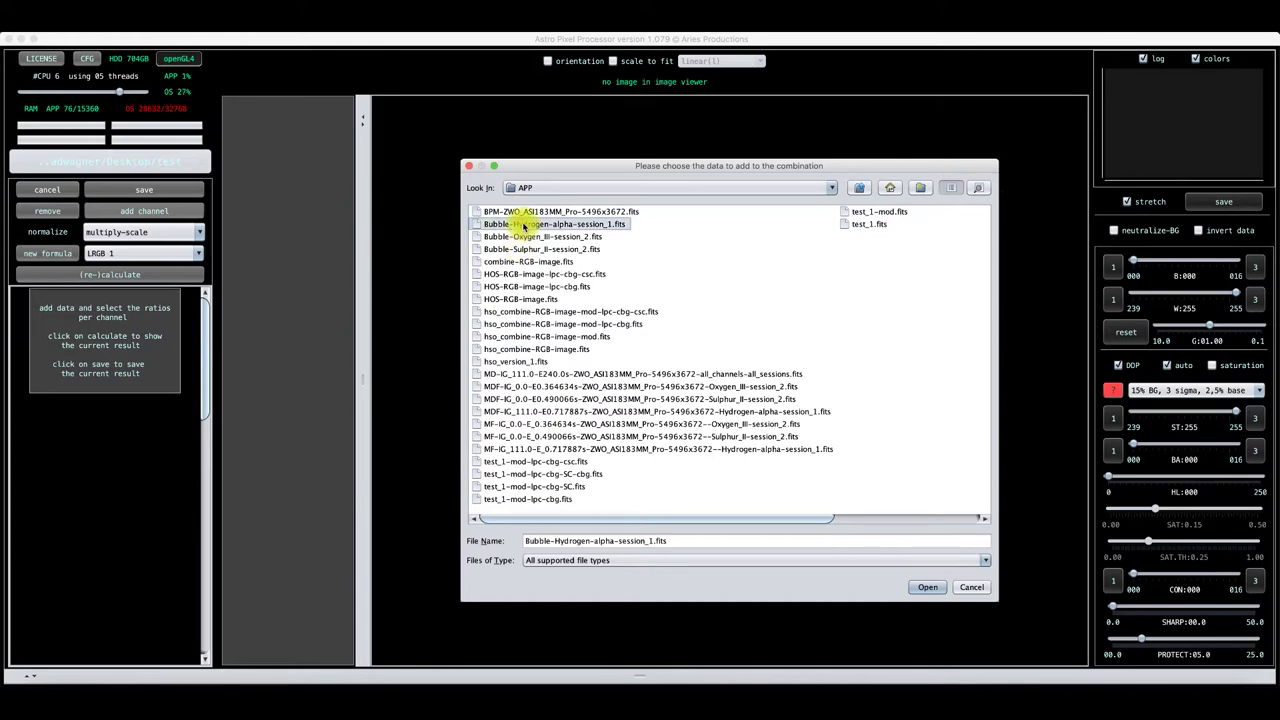
left_click(520, 249, "shift")
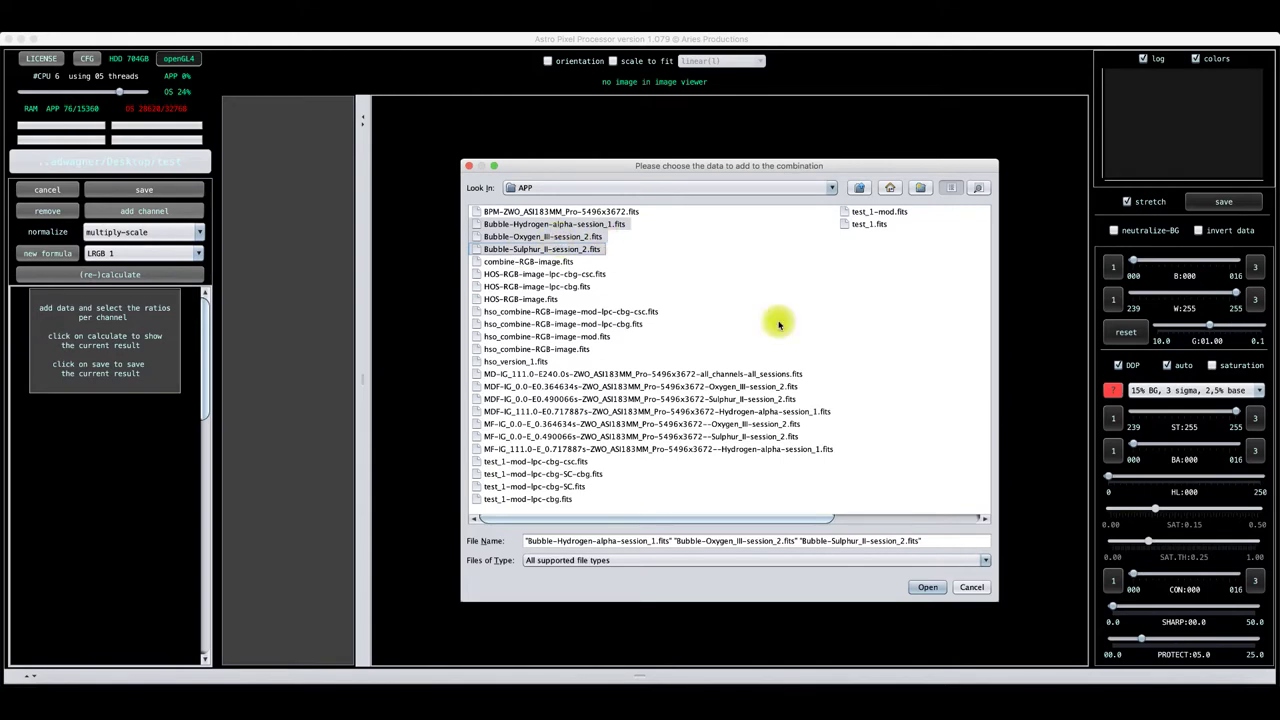
left_click(928, 587)
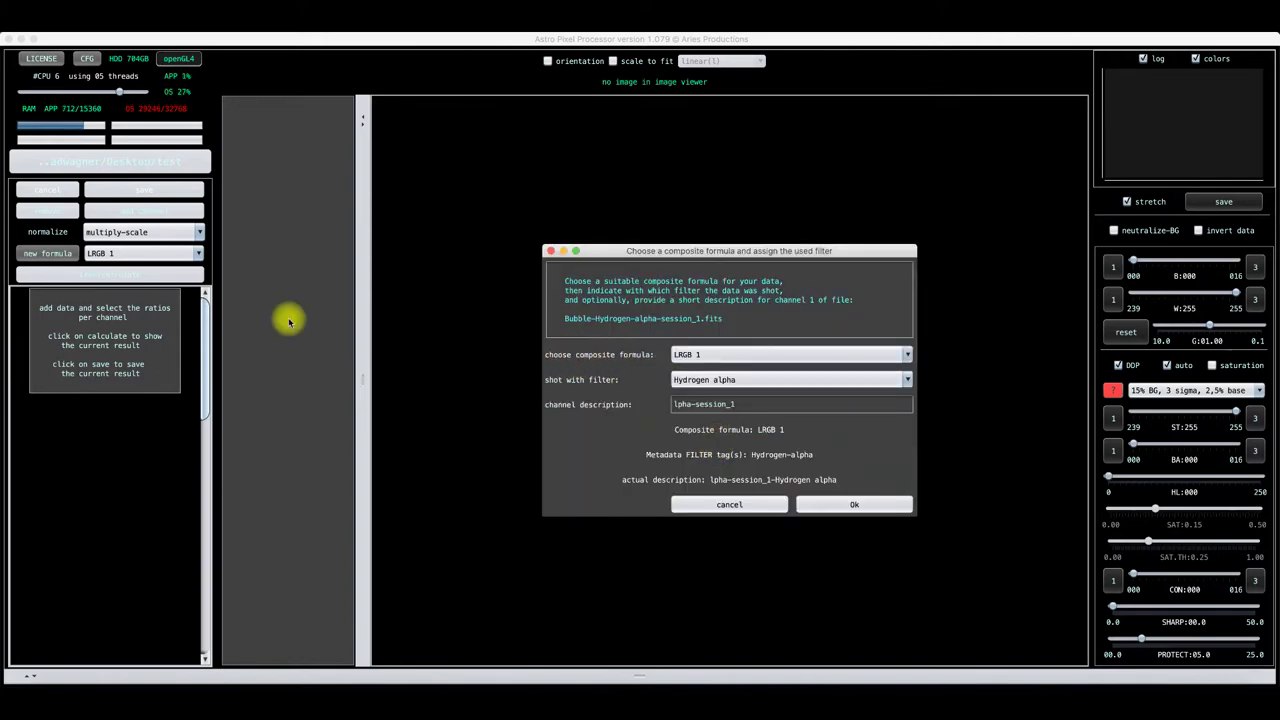
Choose the SHO (Hubble) 1 composite formula, accept the assigned filters for all three channels, and calculate the combined image
left_click(729, 356)
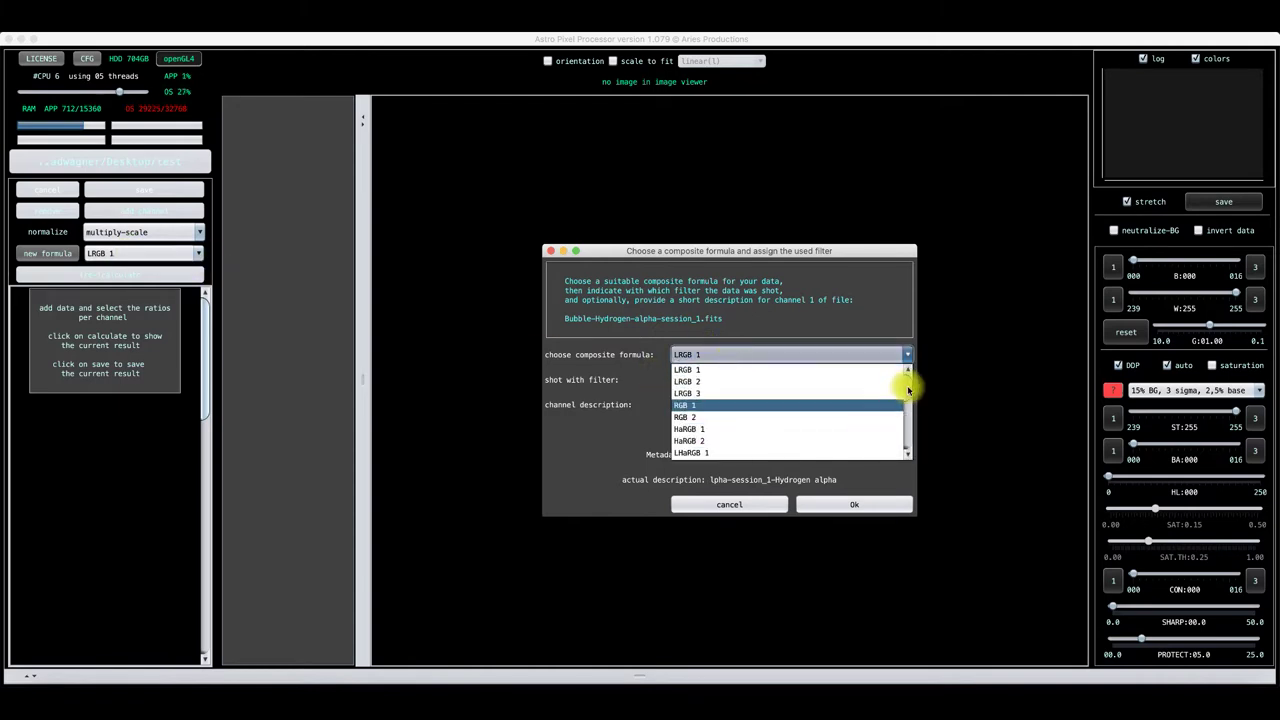
scroll(909, 388, "down", 3)
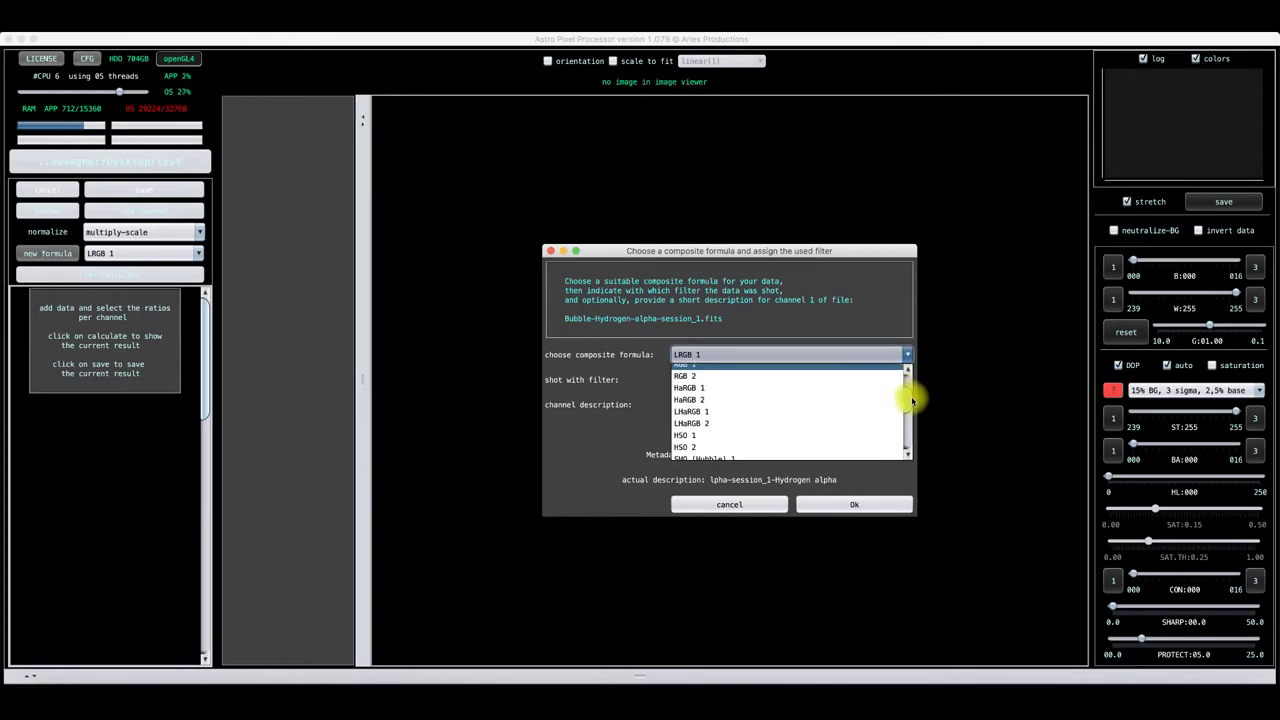
scroll(748, 386, "down", 2)
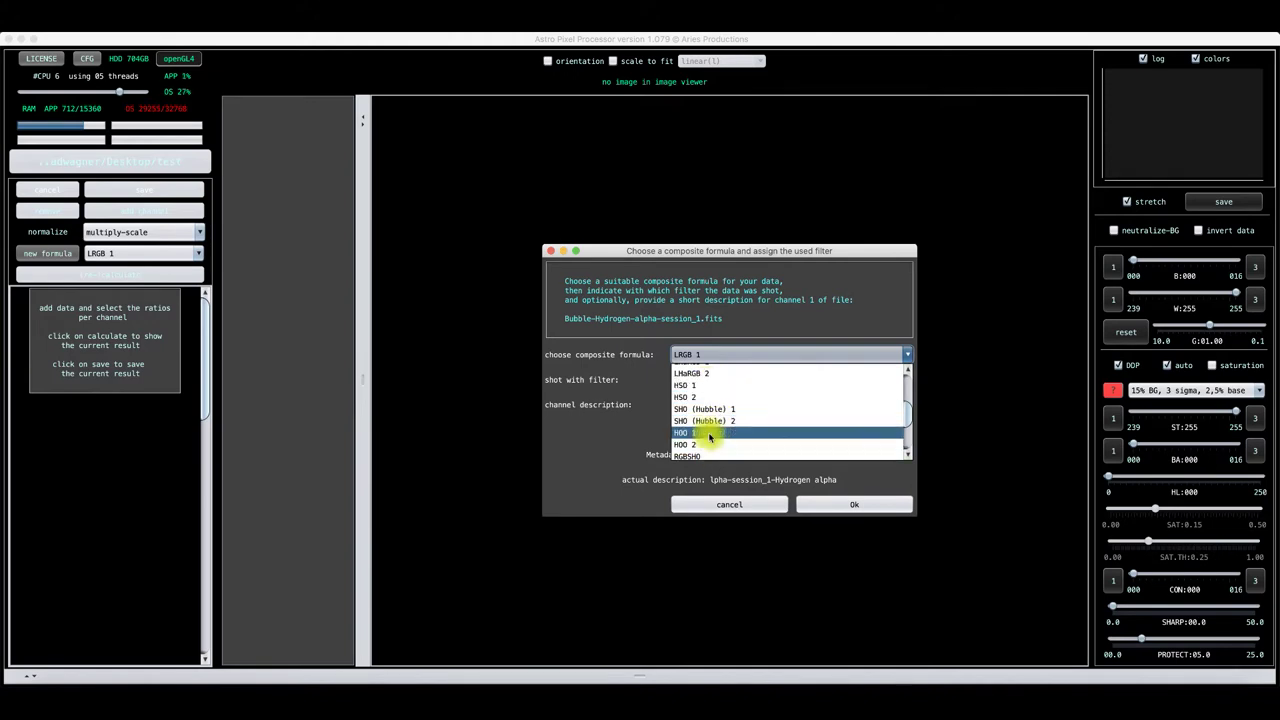
left_click(711, 410)
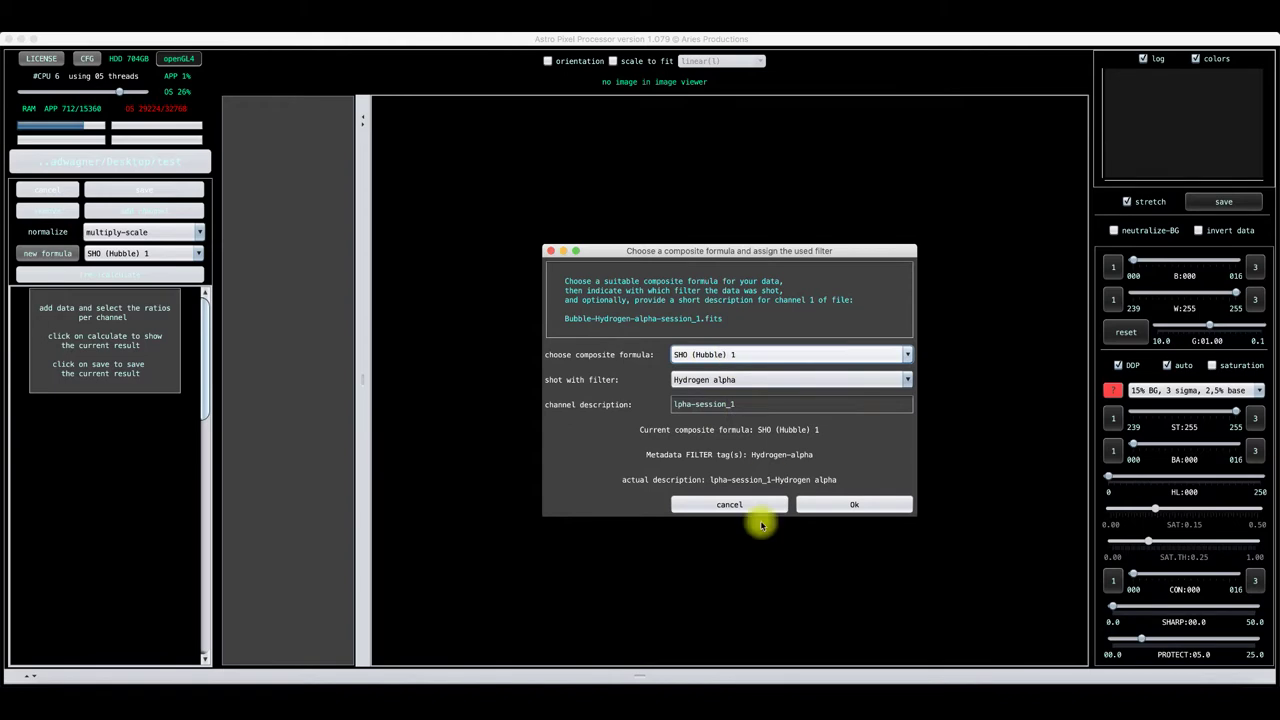
left_click(863, 505)
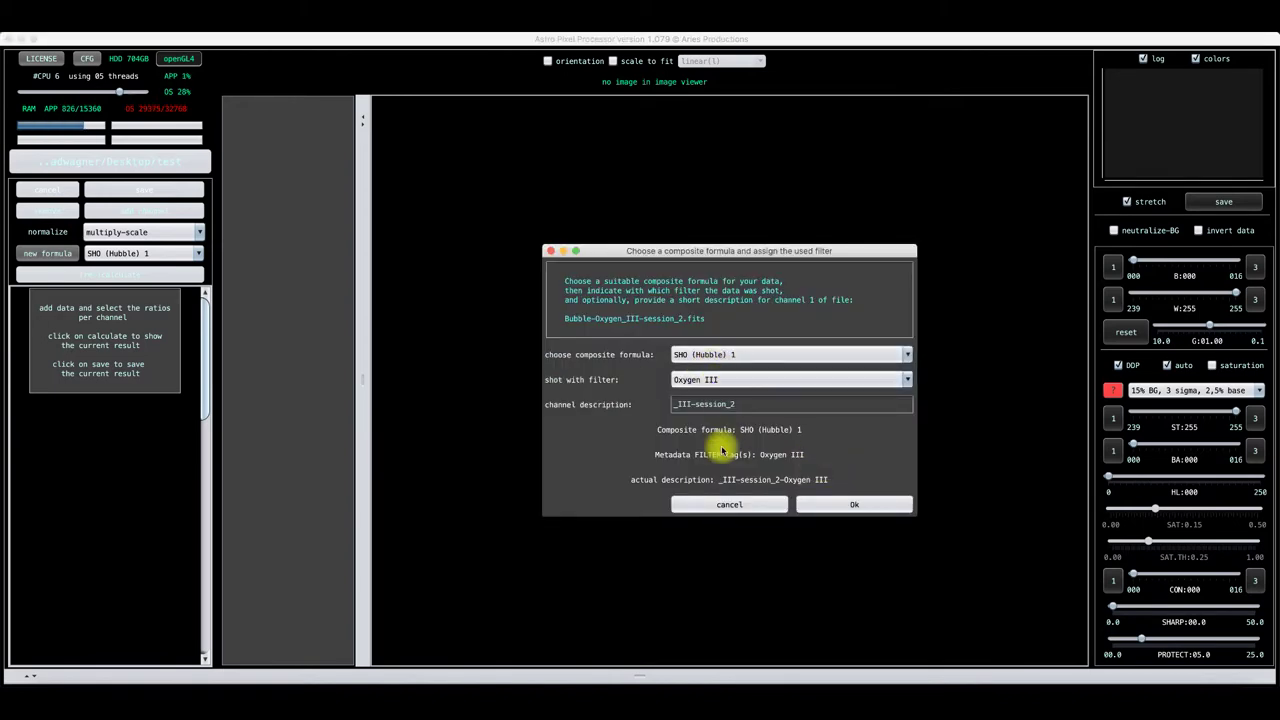
left_click(846, 507)
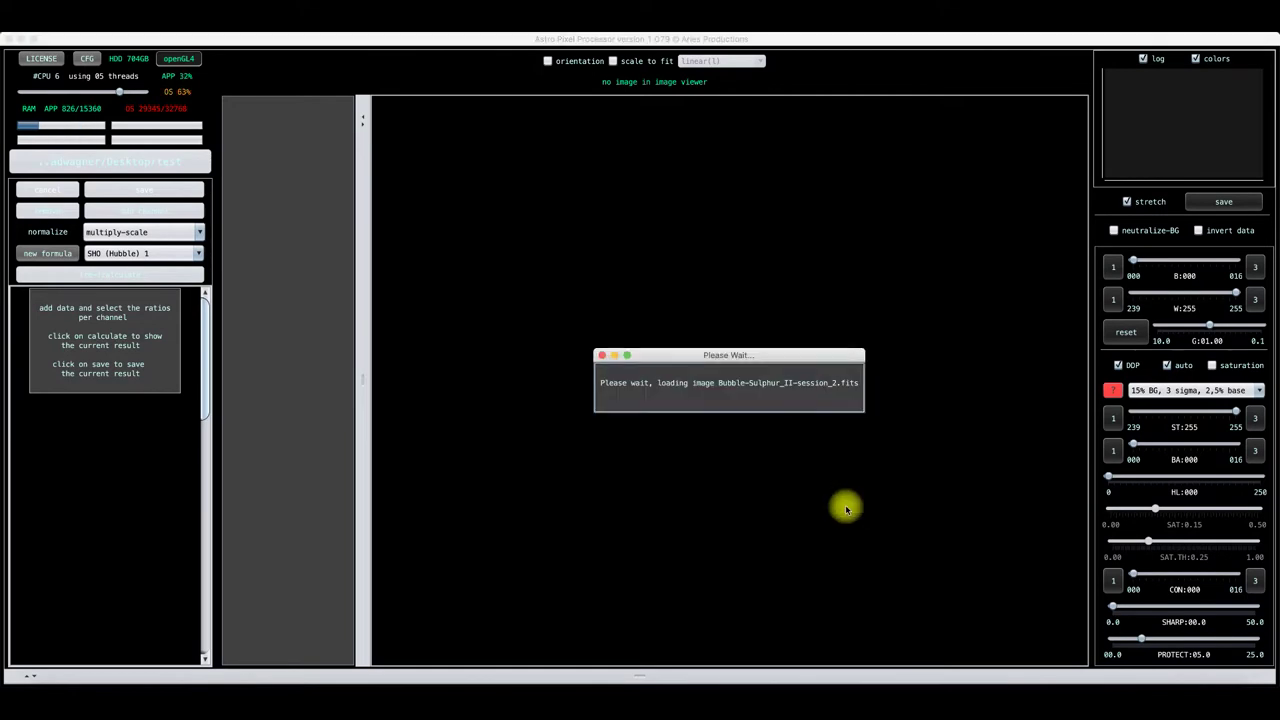
left_click(850, 506)
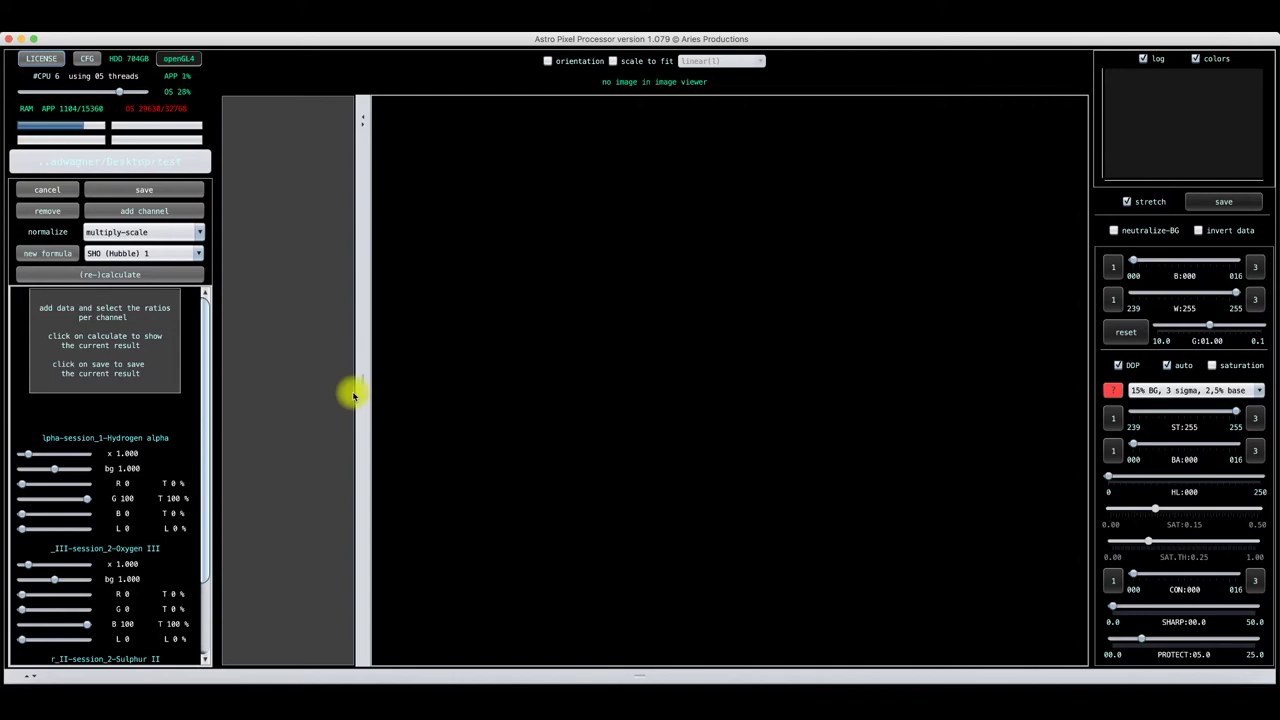
left_click(115, 274)
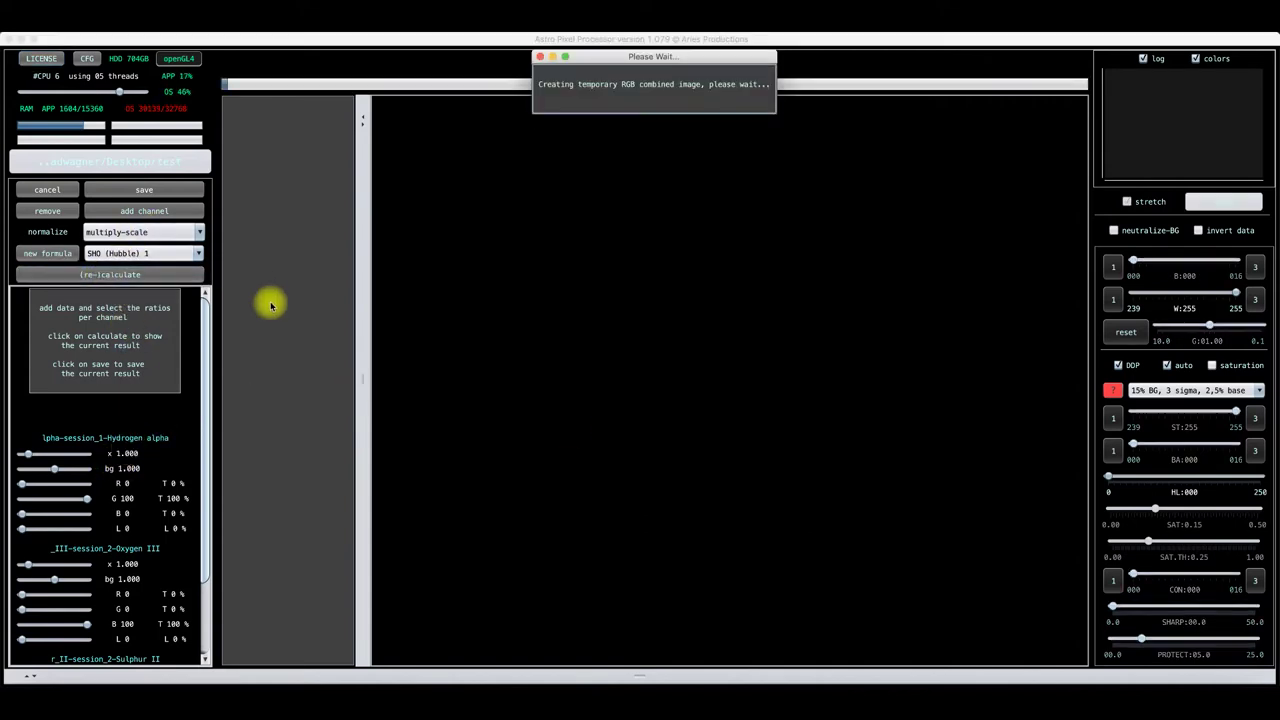
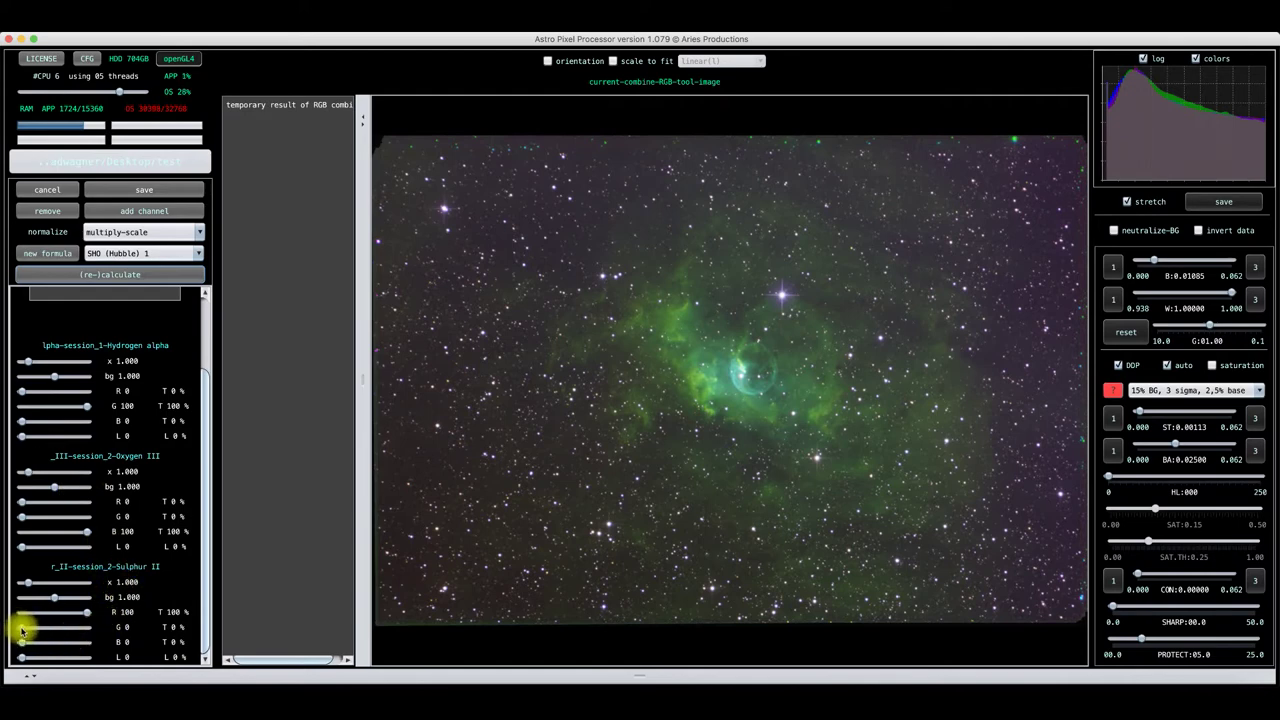
Set green to 50 for Sulphur II and Oxygen III and to 90 for Hydrogen alpha, and recalculate the composite
left_click_drag(21, 628, 54, 633)
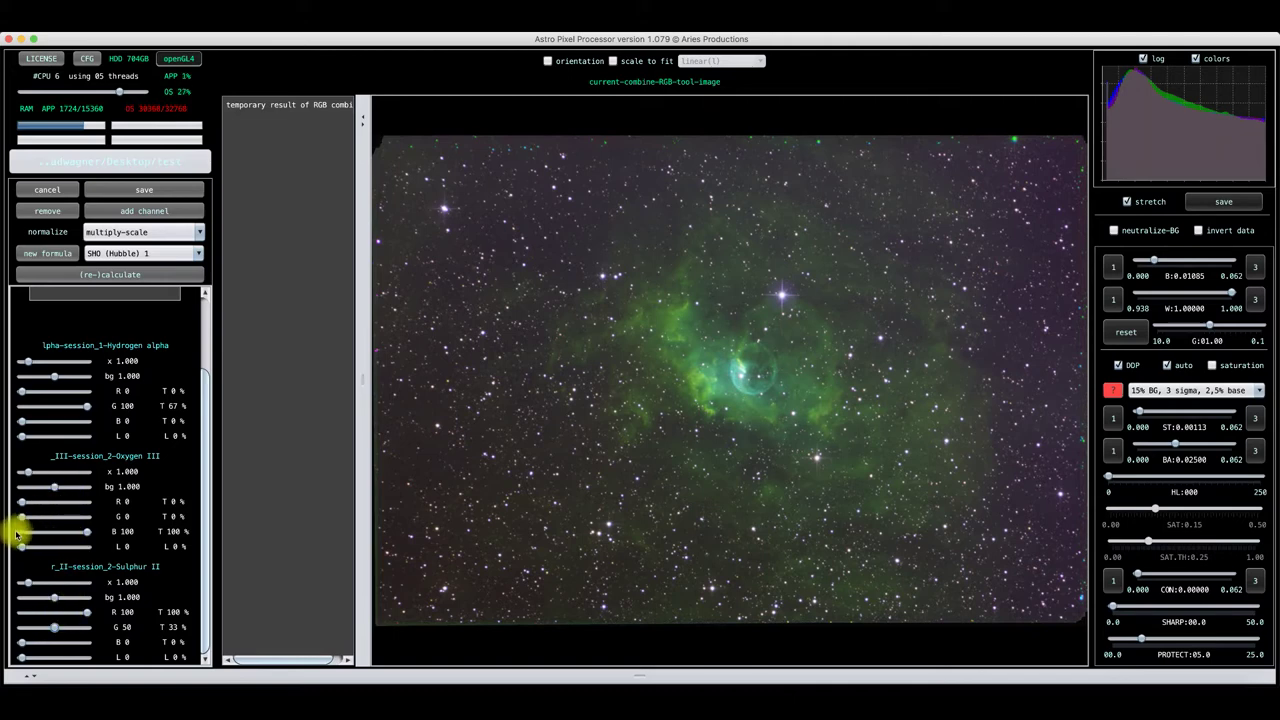
left_click_drag(20, 517, 46, 517)
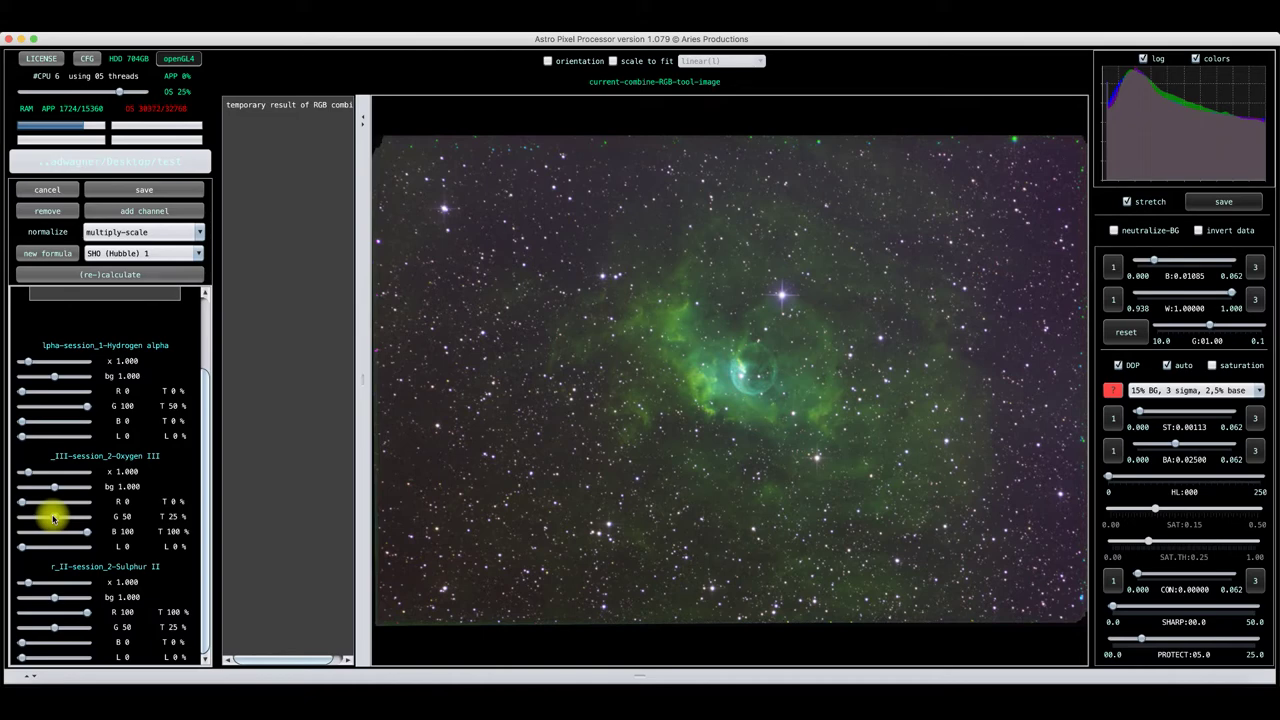
left_click(104, 276)
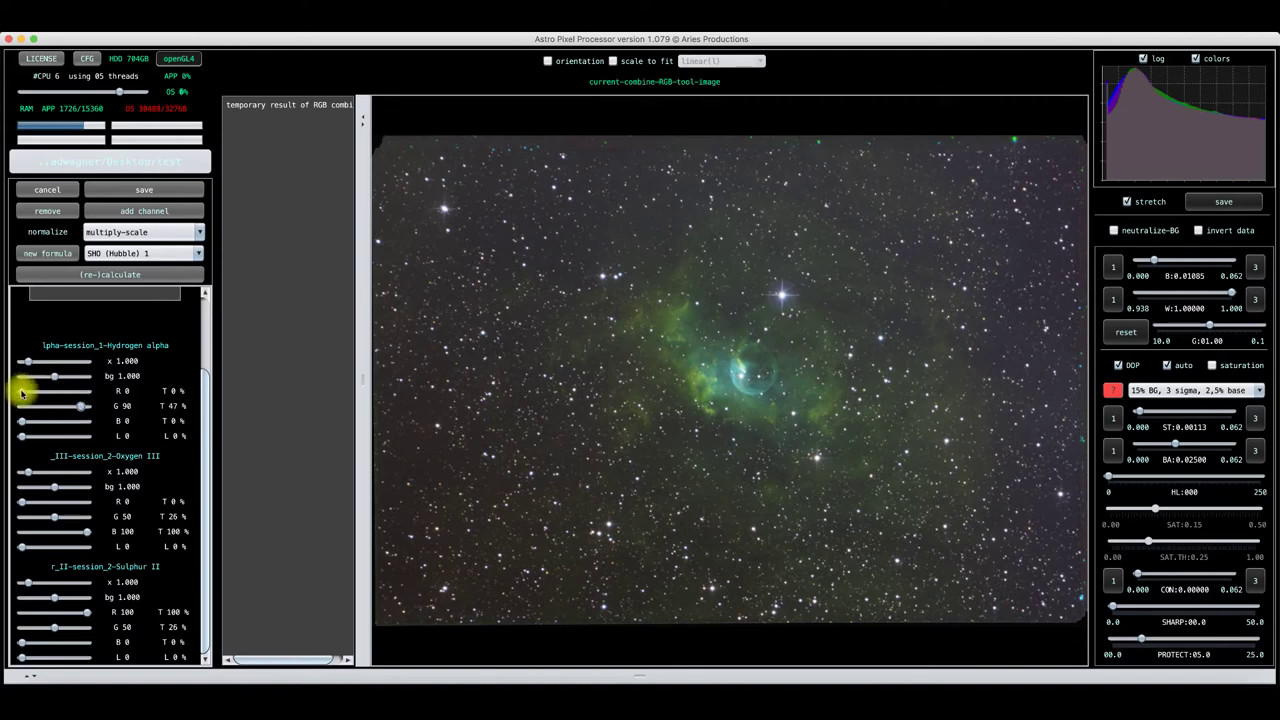
Try a red contribution of 10 for the Hydrogen alpha channel and recalculate the composite
left_click_drag(21, 394, 29, 394)
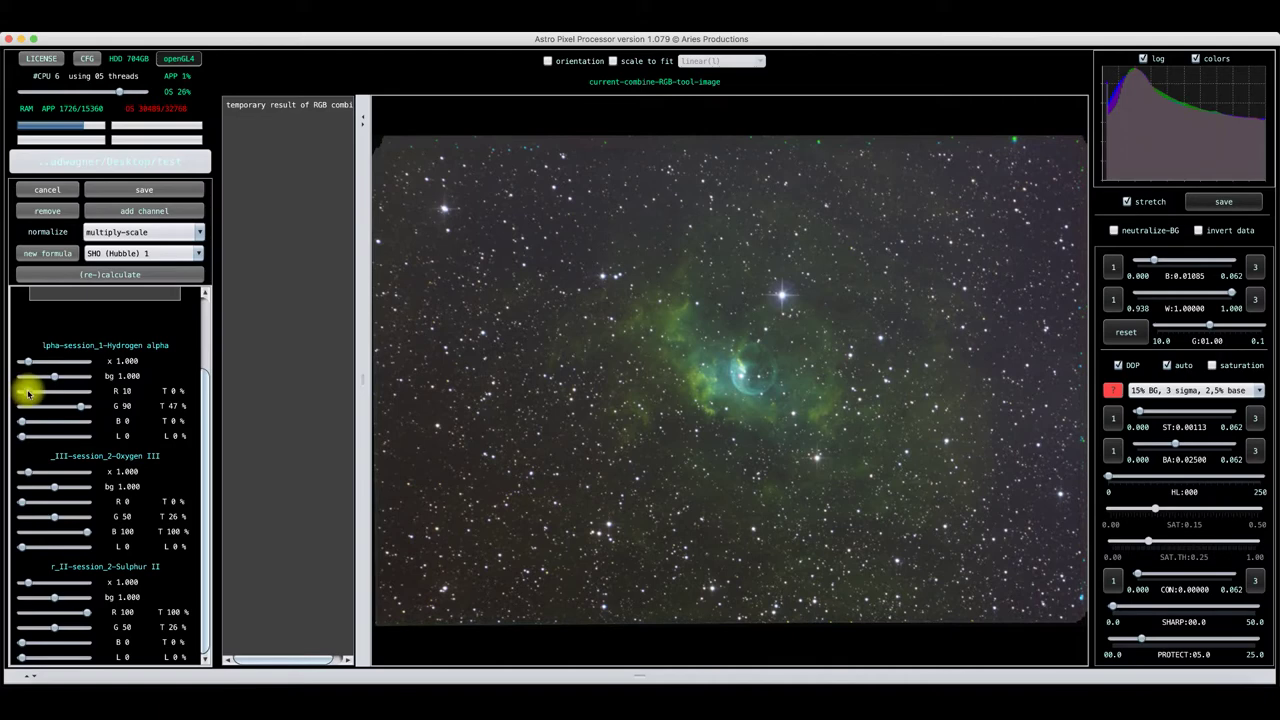
left_click(110, 275)
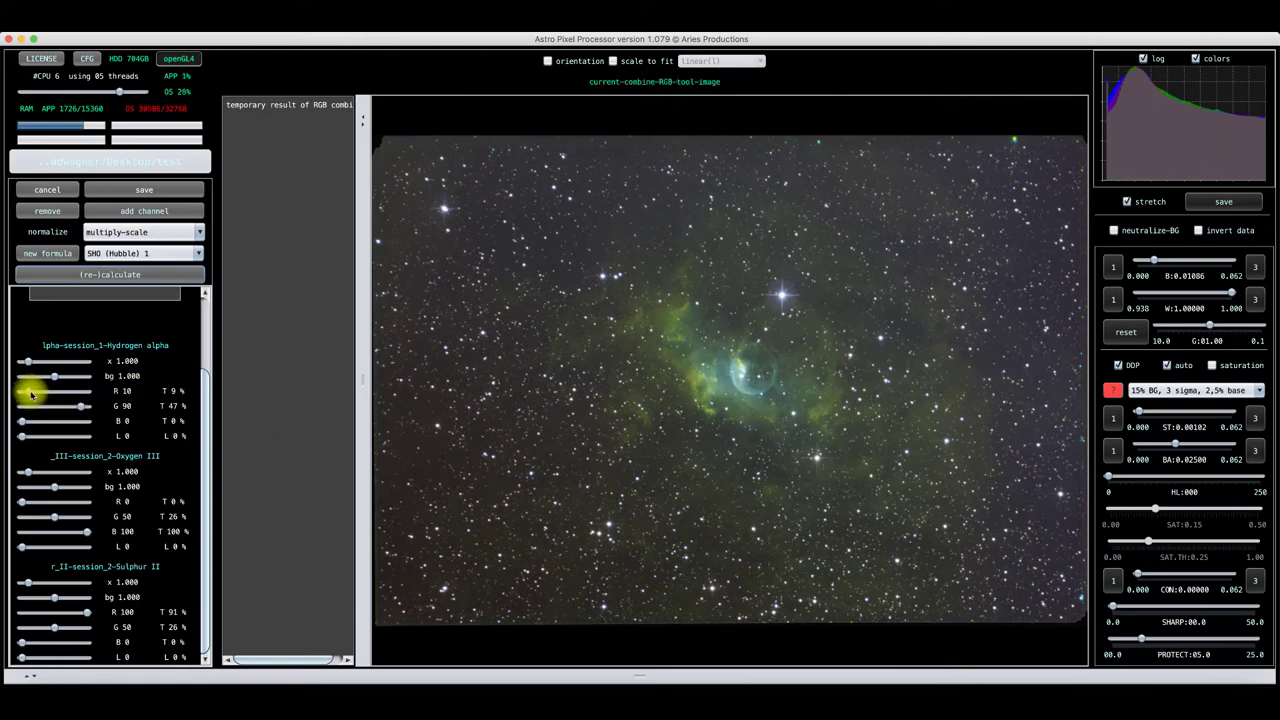
Return Hydrogen alpha's red to 0, raise green to 100 for Oxygen III and Sulphur II, and recalculate the composite
left_click_drag(27, 393, 10, 391)
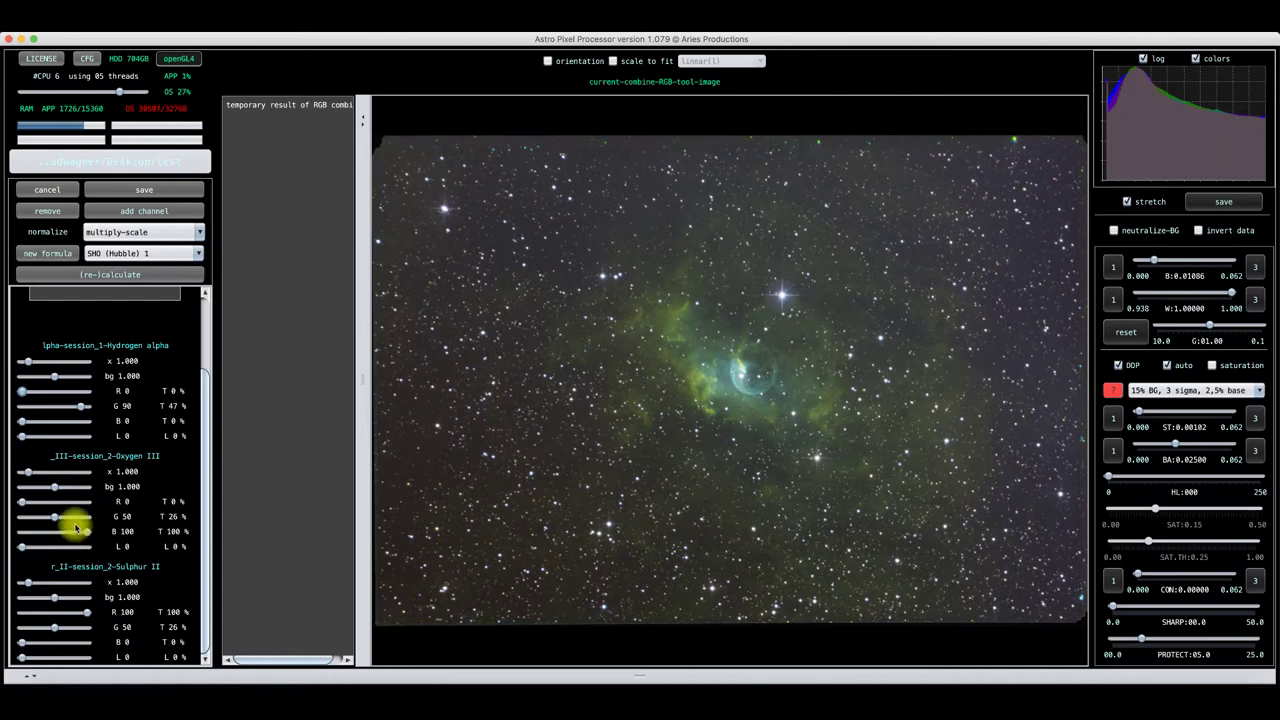
left_click_drag(55, 519, 89, 519)
left_click_drag(54, 628, 105, 630)
left_click(112, 276)
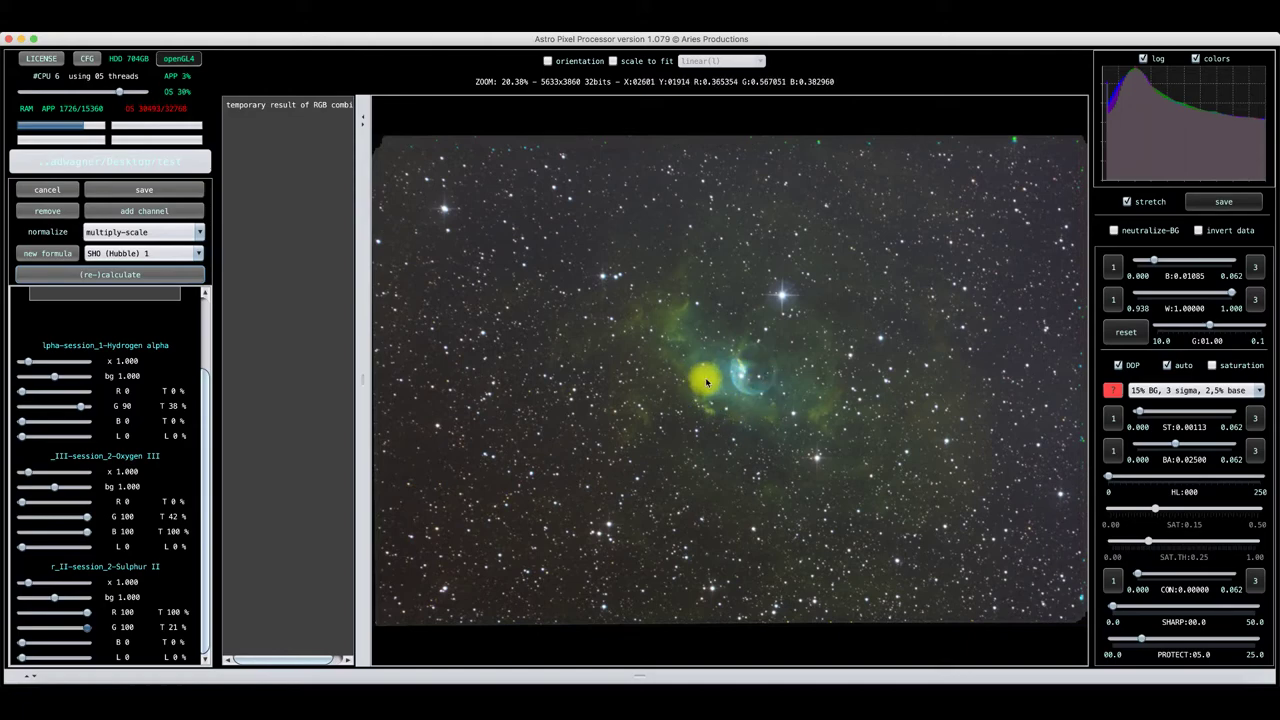
Set the multiplier to 2.500 for Sulphur II and for Oxygen III, recalculating the composite after each change
scroll(706, 379, "up", 3)
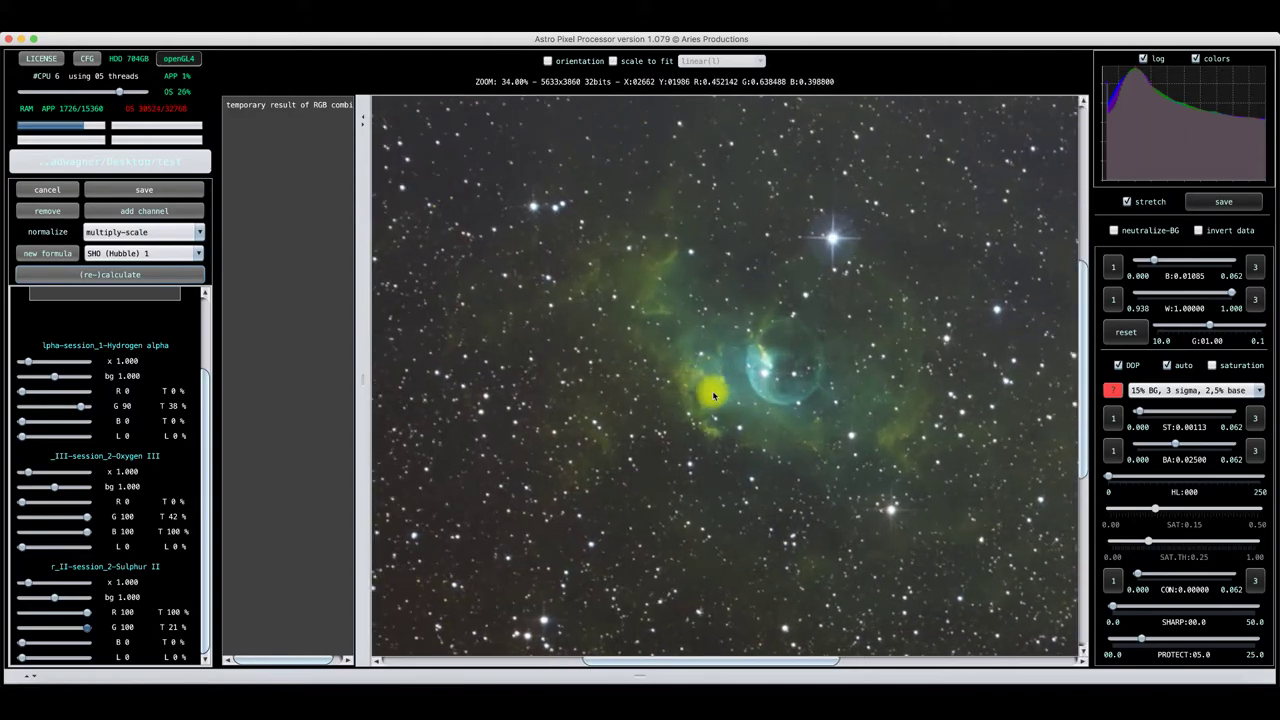
scroll(712, 393, "up", 1)
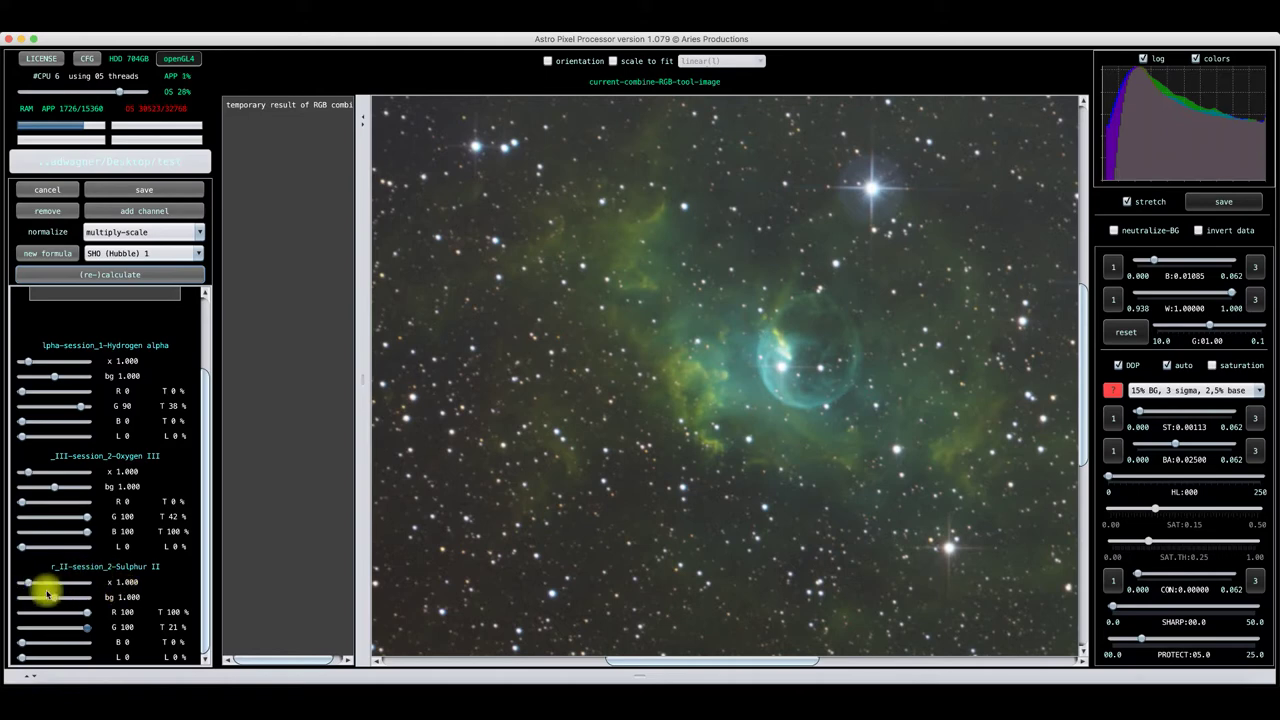
left_click_drag(27, 587, 35, 587)
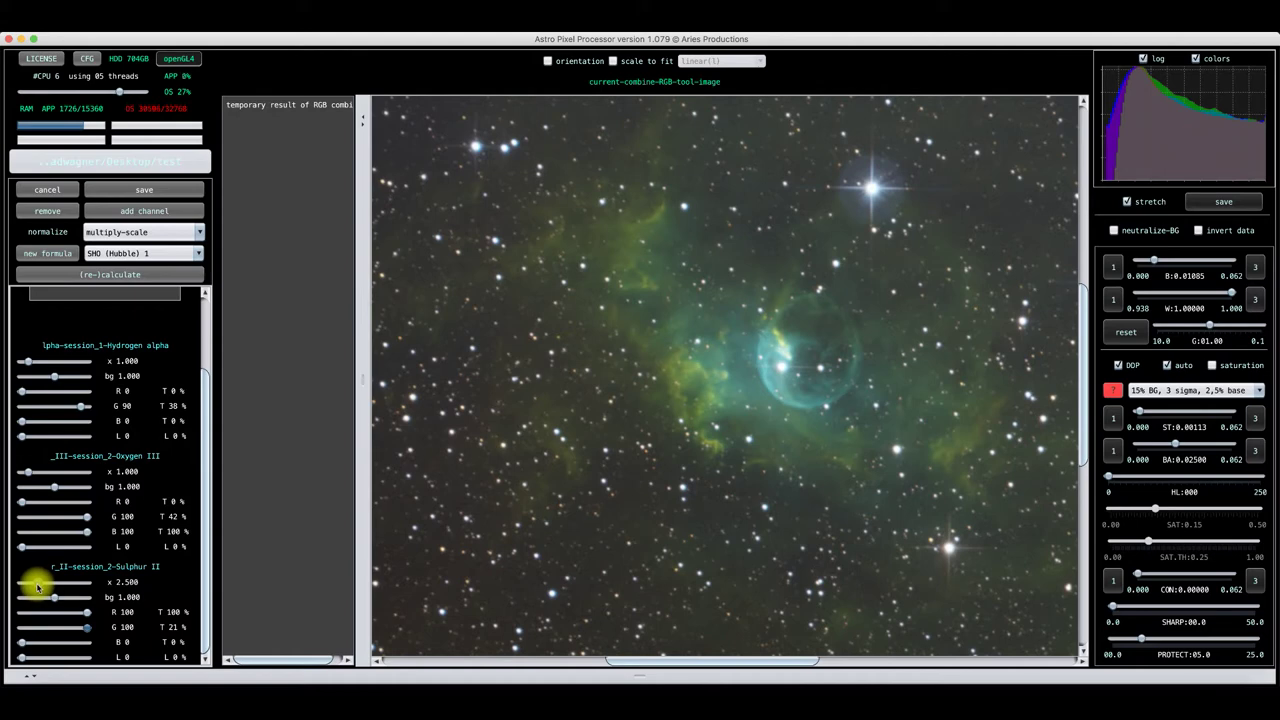
left_click(105, 278)
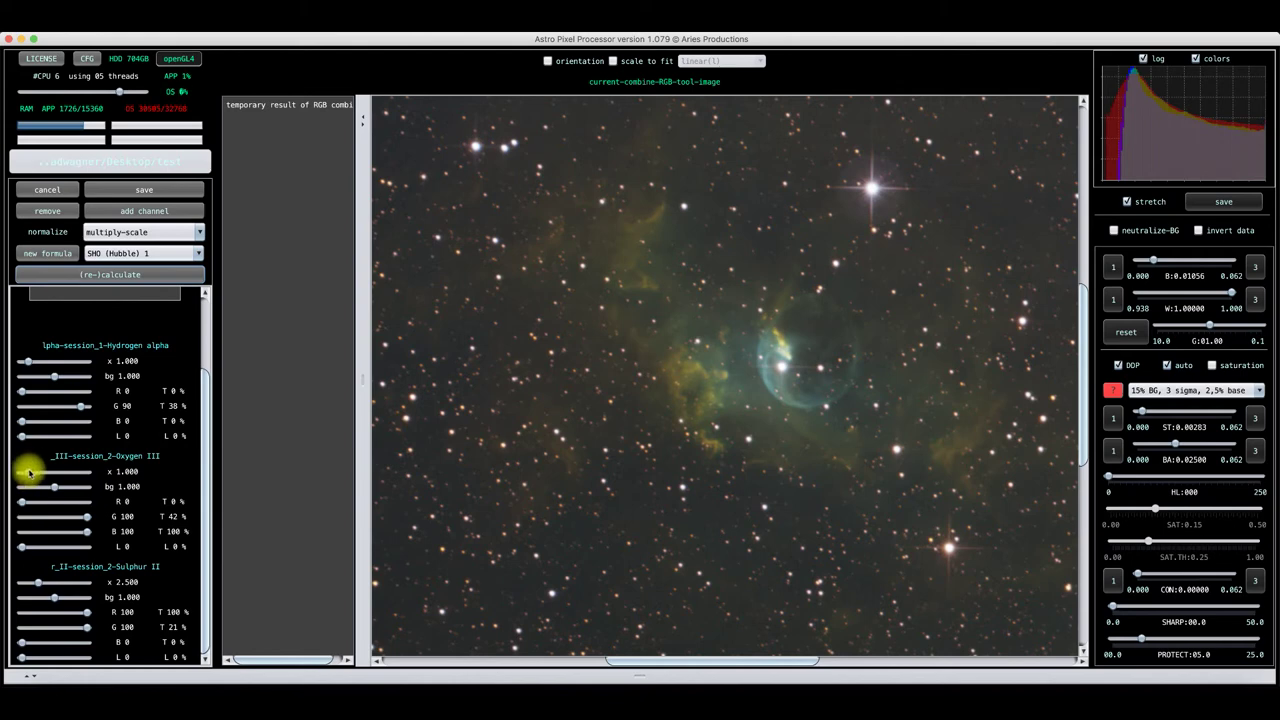
left_click_drag(29, 472, 40, 474)
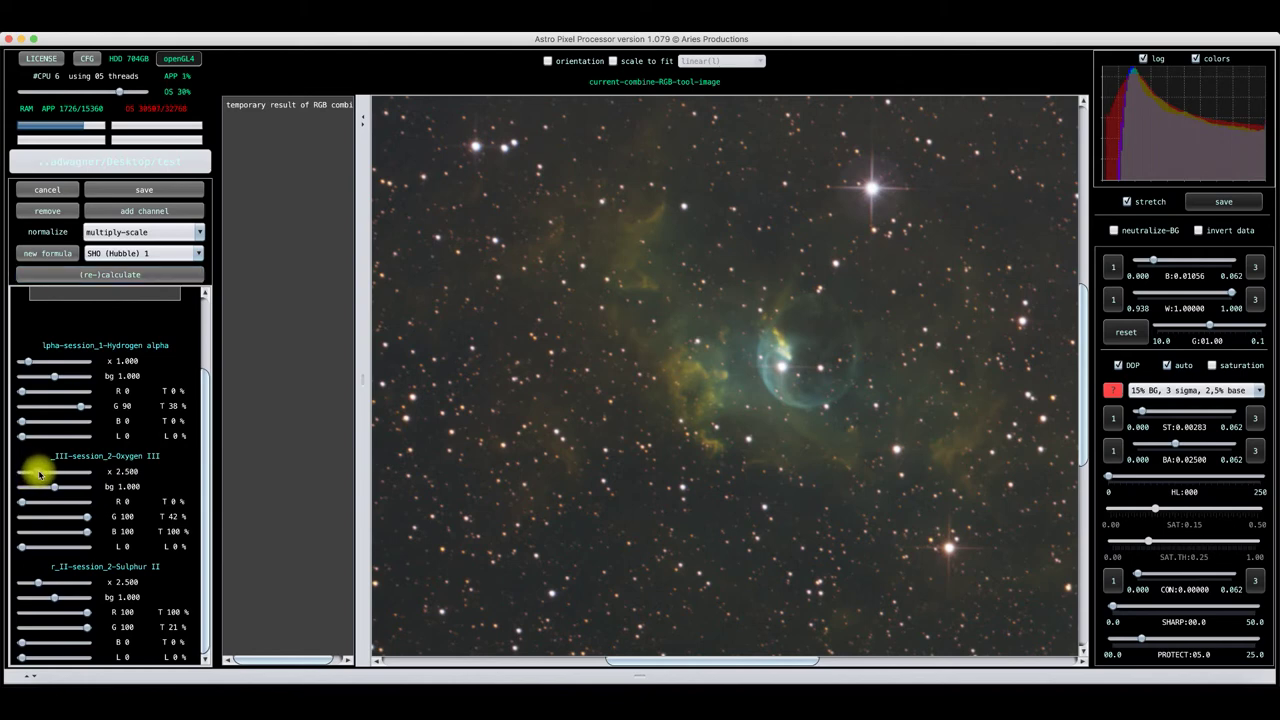
left_click(106, 274)
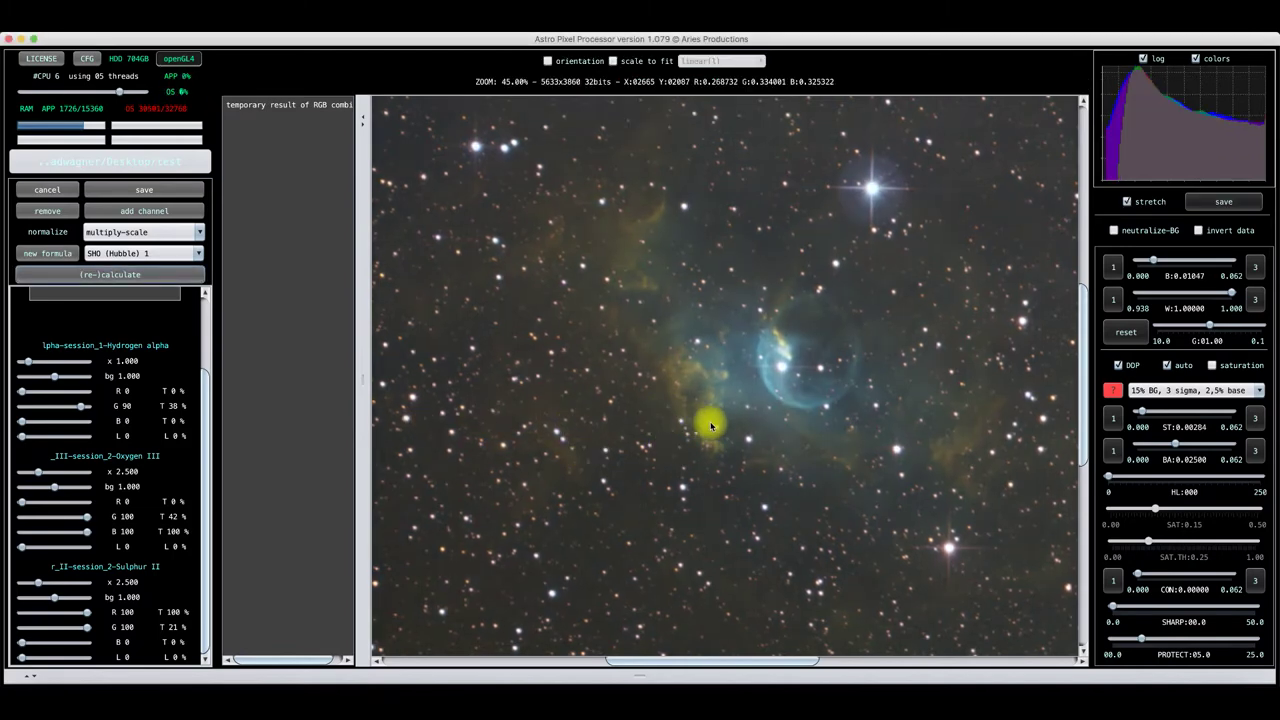
Set the Hydrogen alpha channel's luminance (L) to 10 and recalculate the composite
left_click_drag(713, 420, 670, 449)
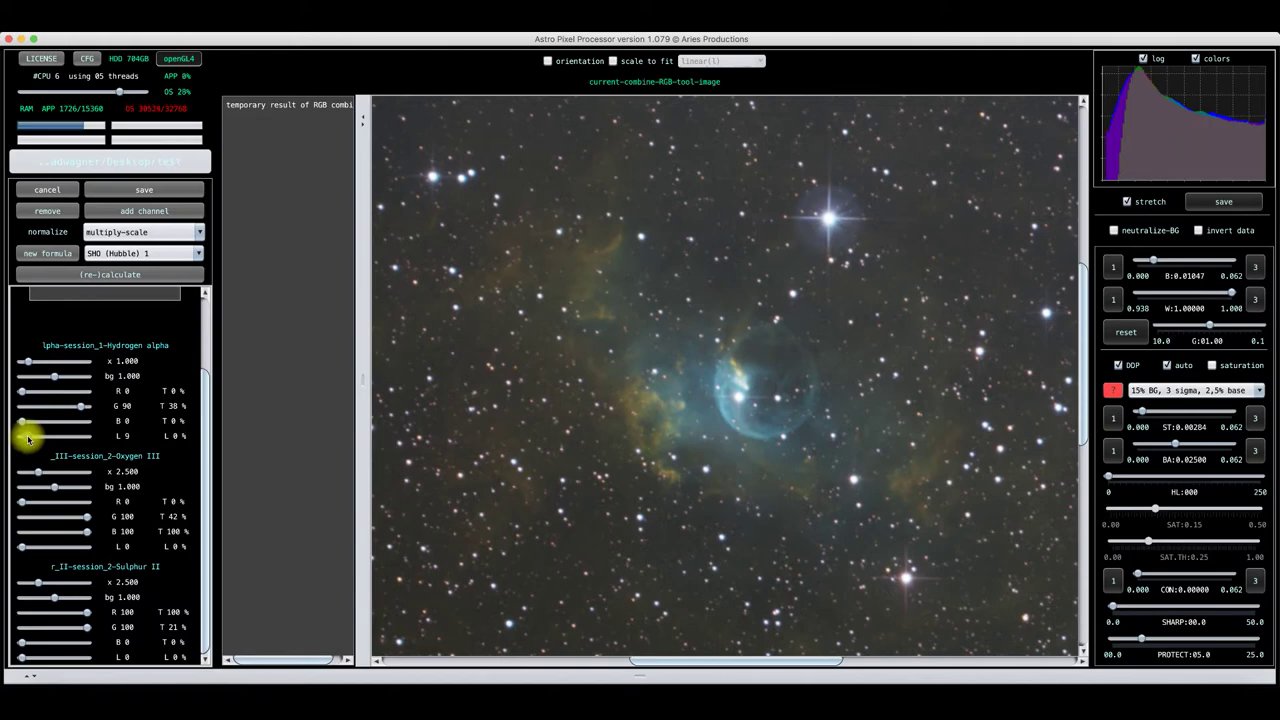
left_click(108, 274)
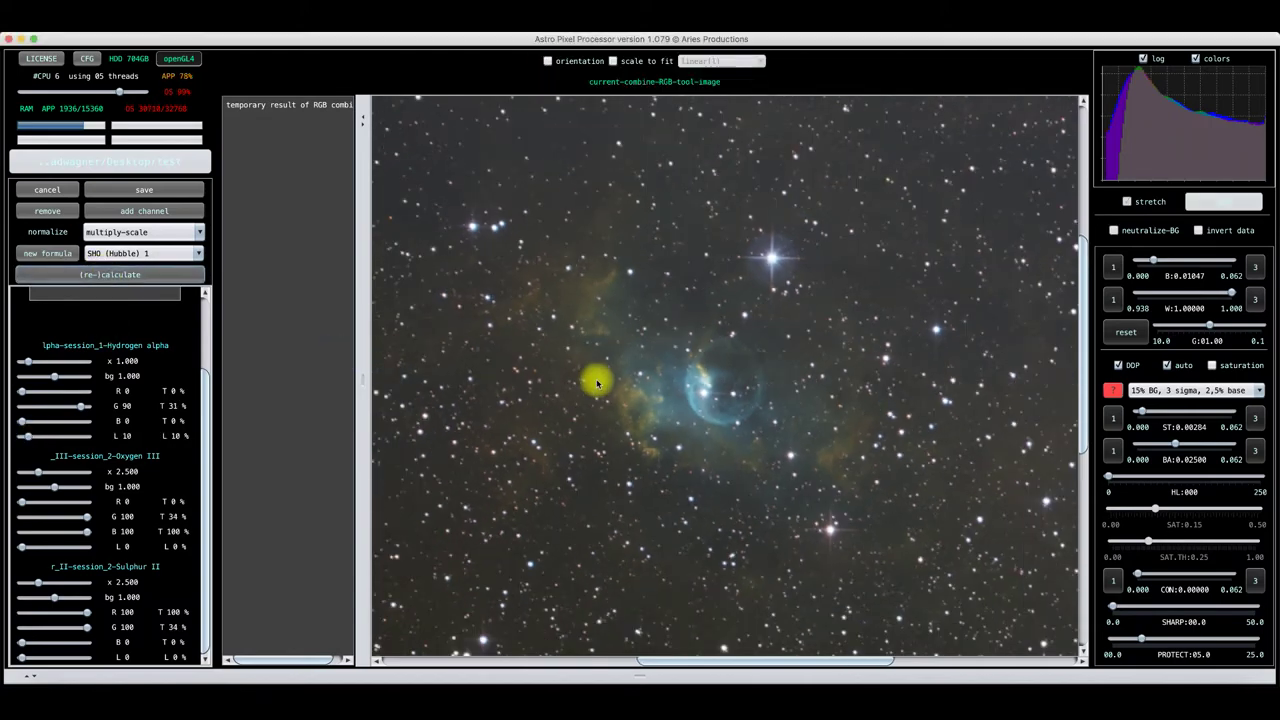
Raise the Hydrogen alpha channel's luminance (L) to 20, recalculate the composite and inspect the nebula up close
scroll(596, 378, "down", 1)
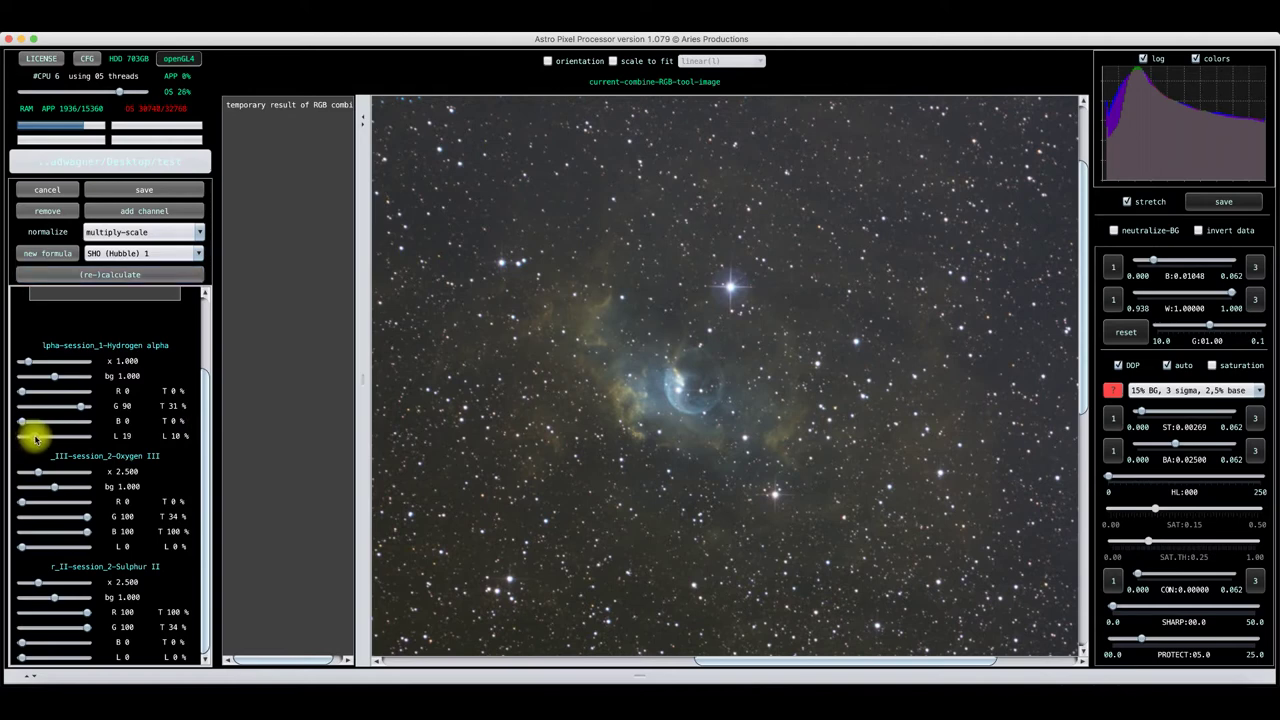
left_click(102, 275)
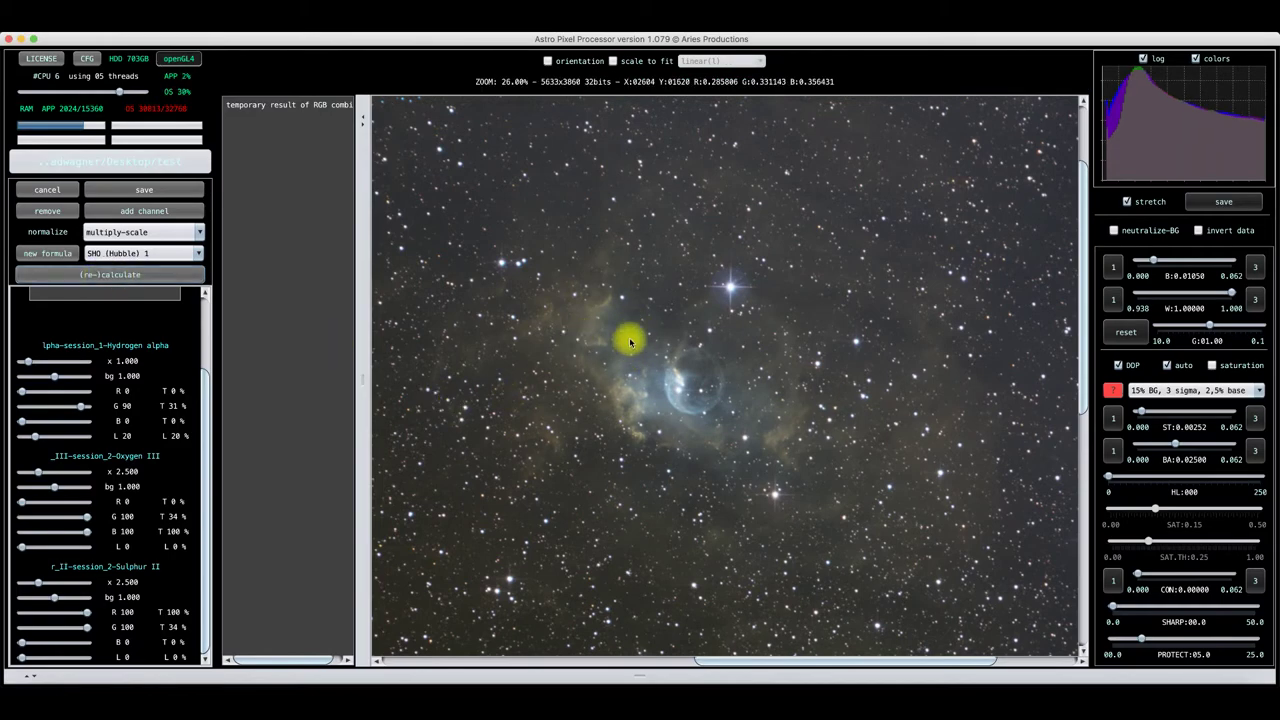
scroll(660, 369, "up", 2)
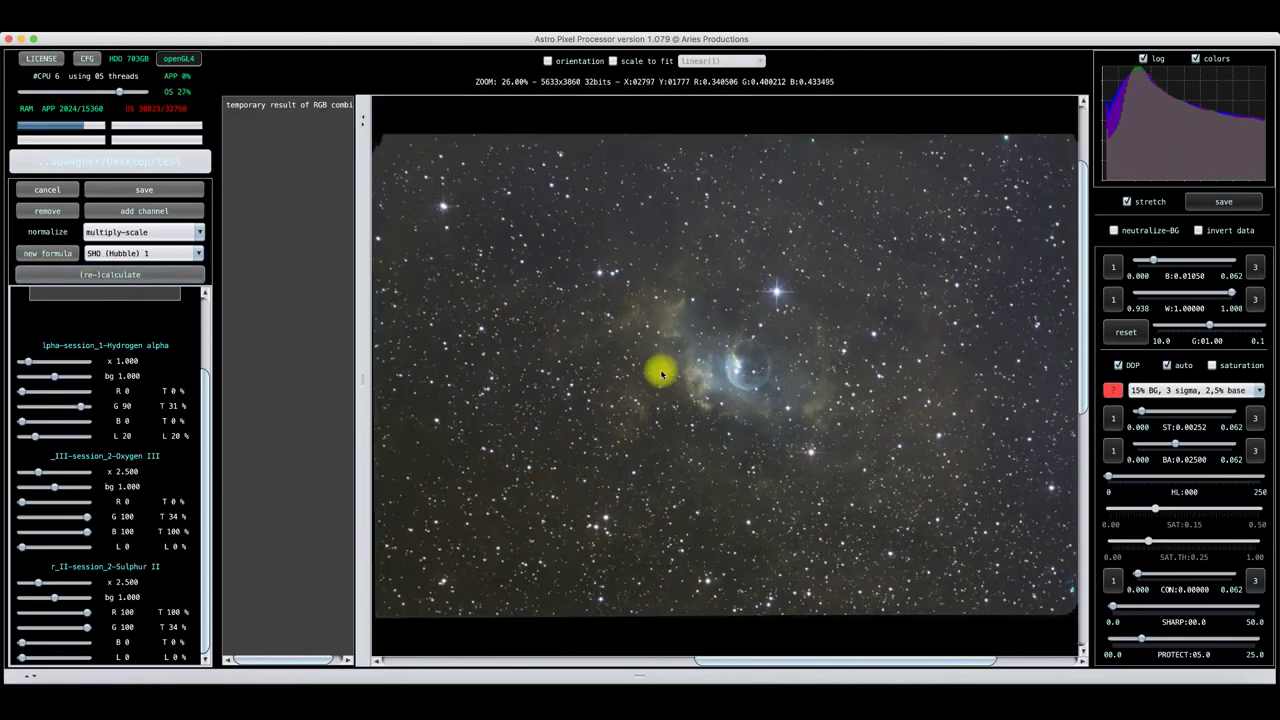
scroll(660, 374, "up", 1)
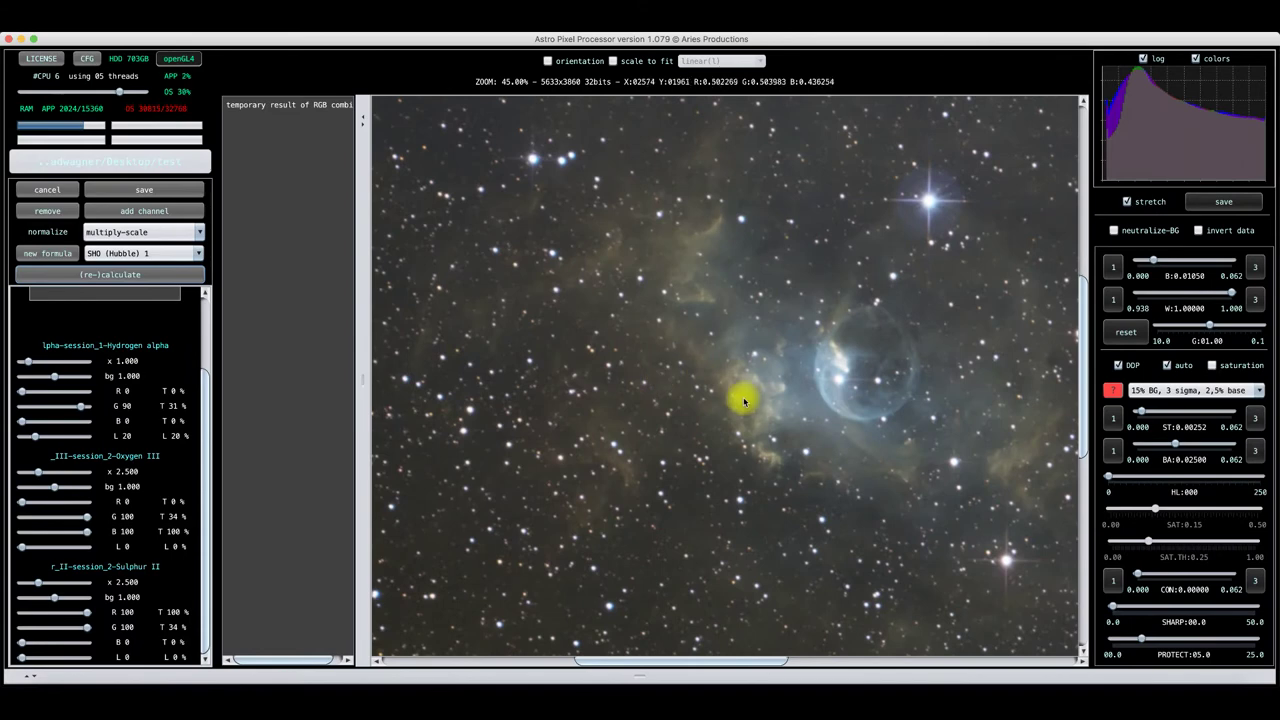
left_click_drag(743, 401, 620, 423)
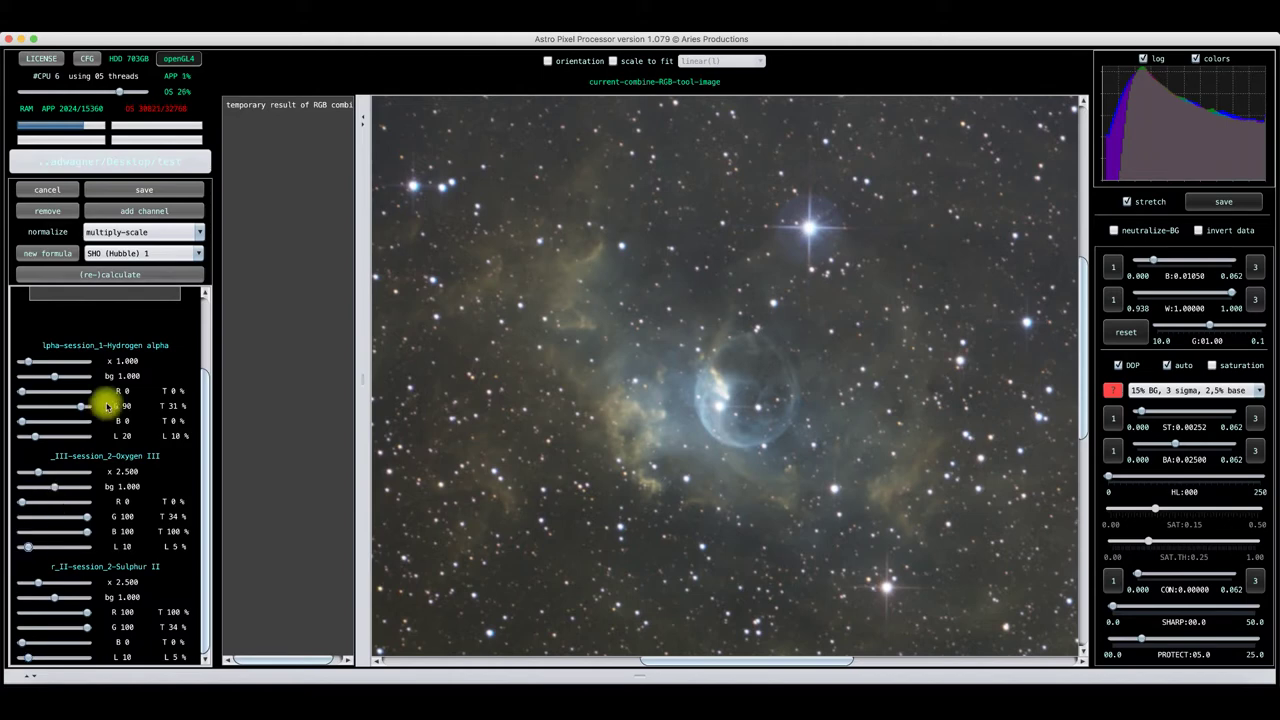
Try a luminance of 10 for Oxygen III and Sulphur II, and reset each to 0, recalculating the composite after each change
left_click(123, 276)
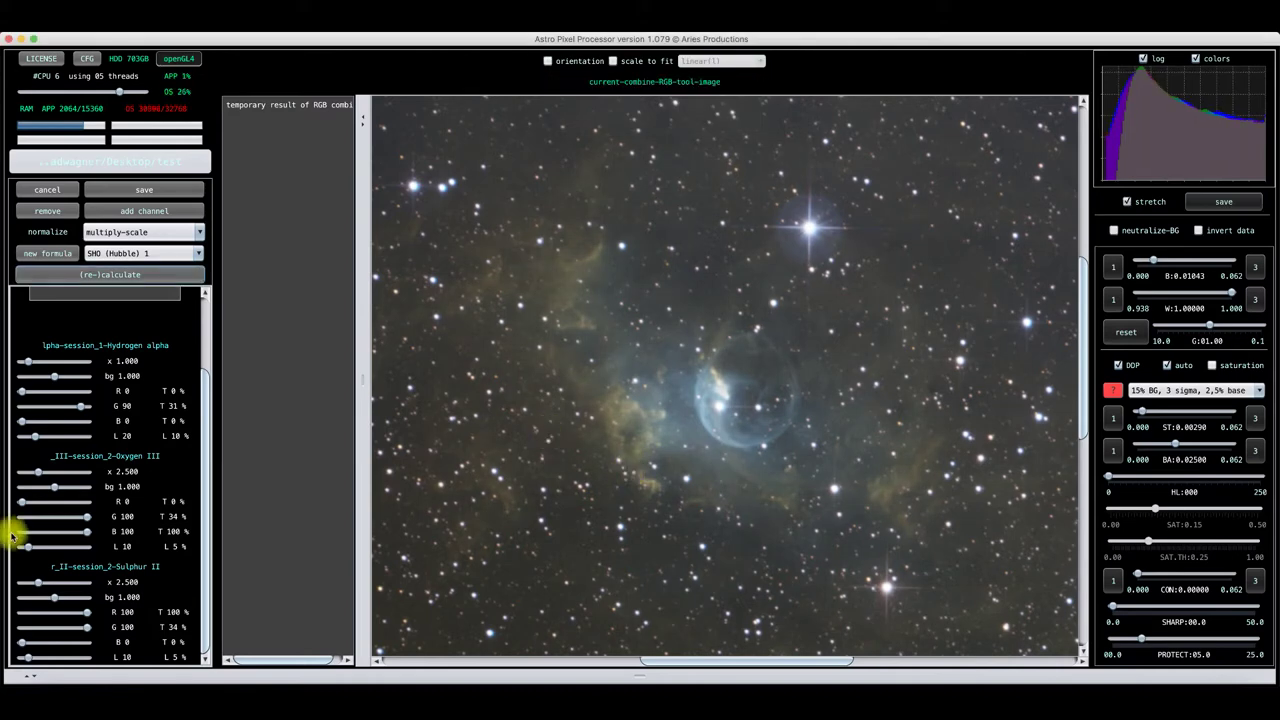
left_click_drag(30, 546, 14, 546)
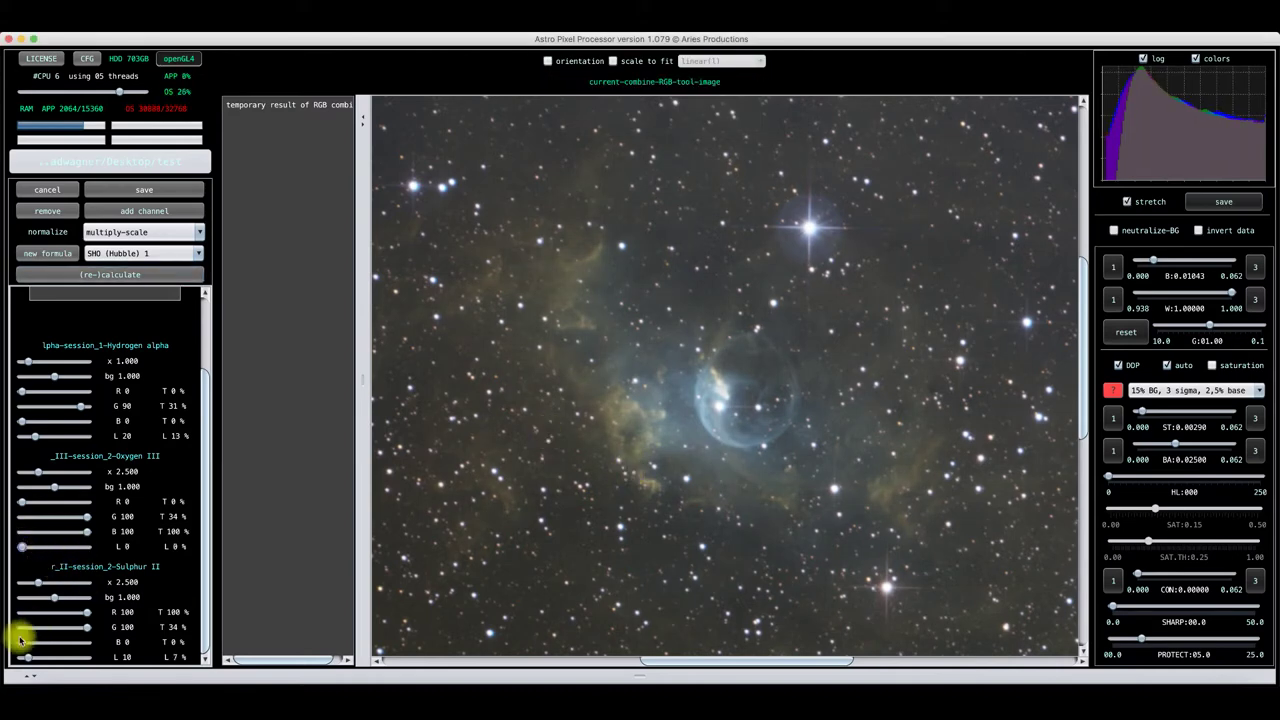
left_click(116, 277)
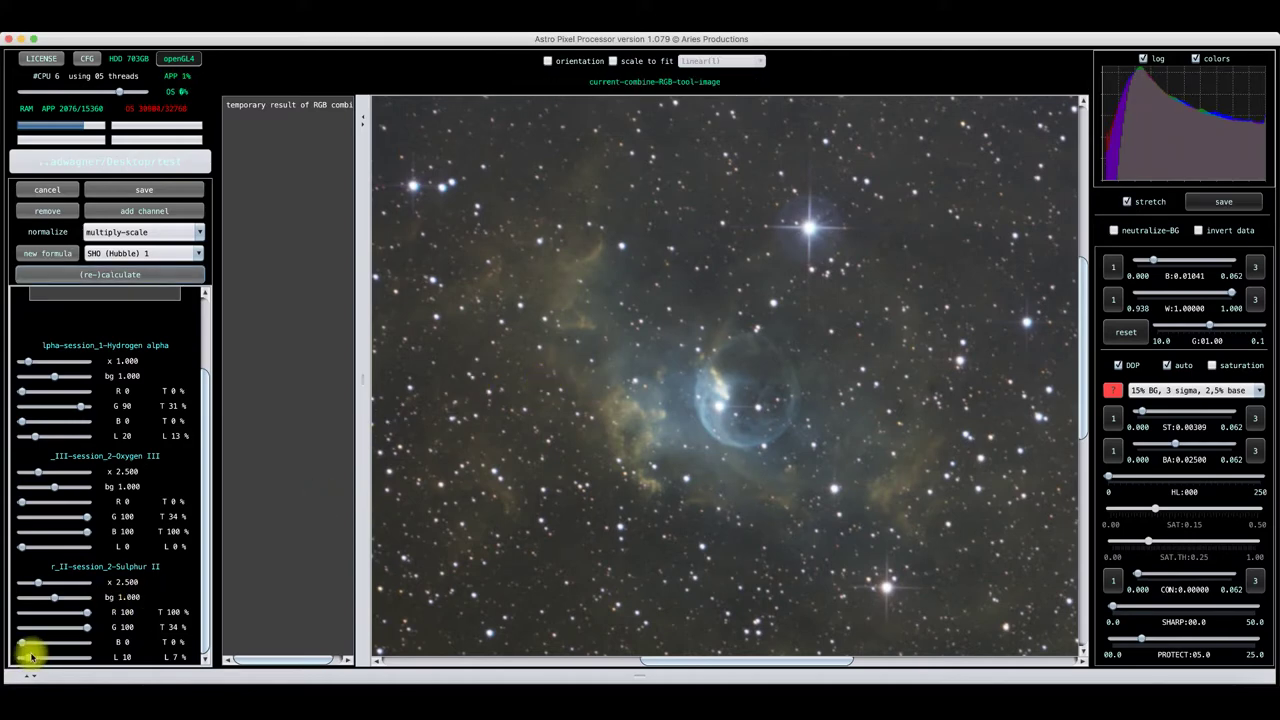
left_click_drag(26, 660, 20, 657)
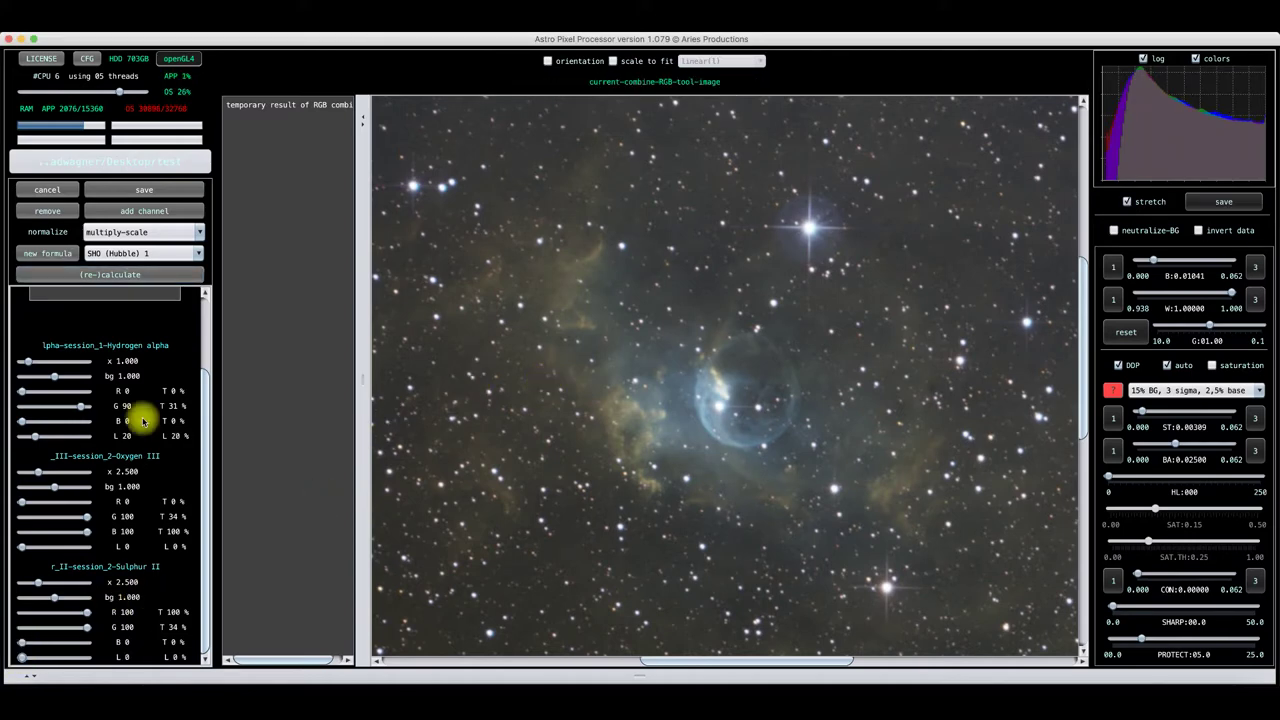
left_click(100, 275)
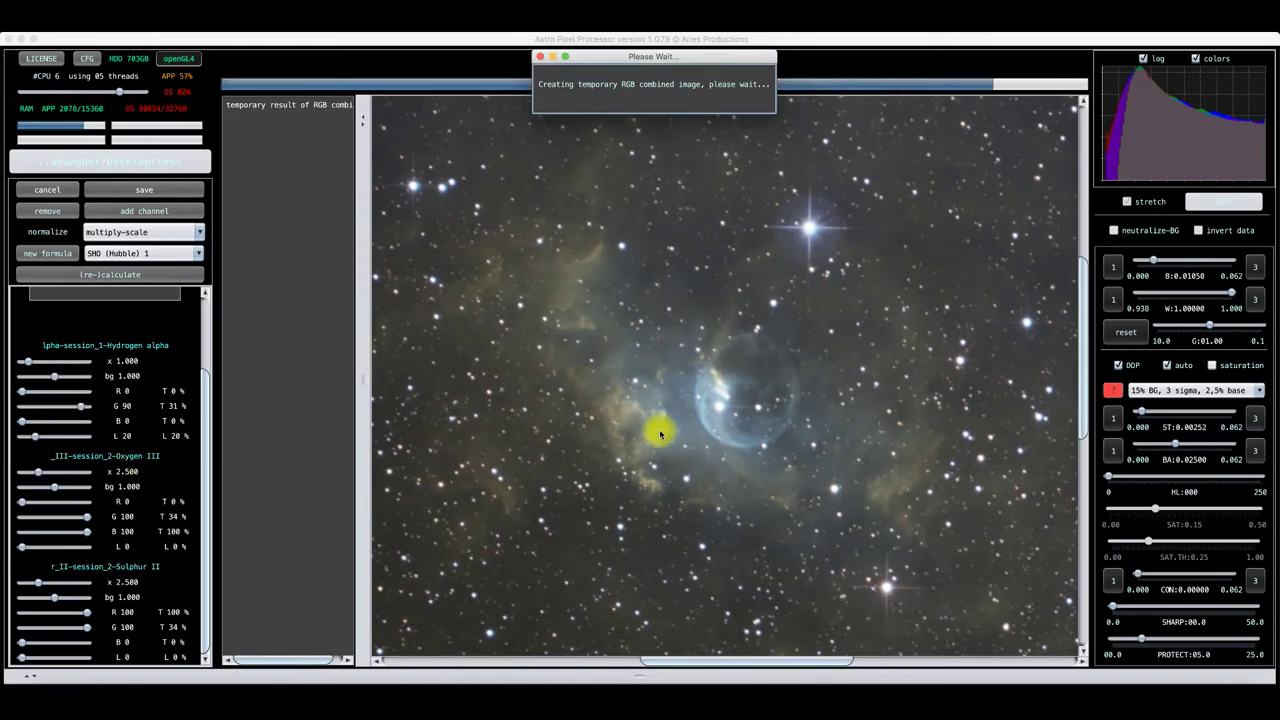
scroll(660, 433, "down", 1)
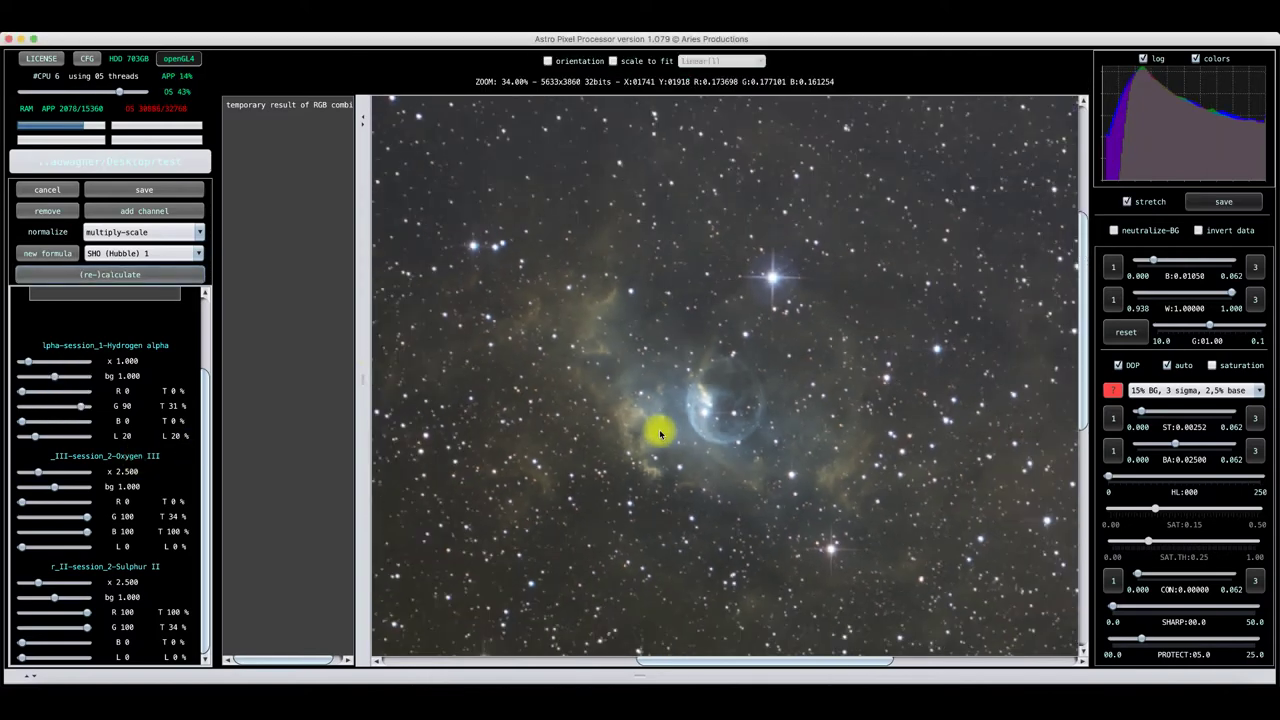
scroll(660, 433, "down", 1)
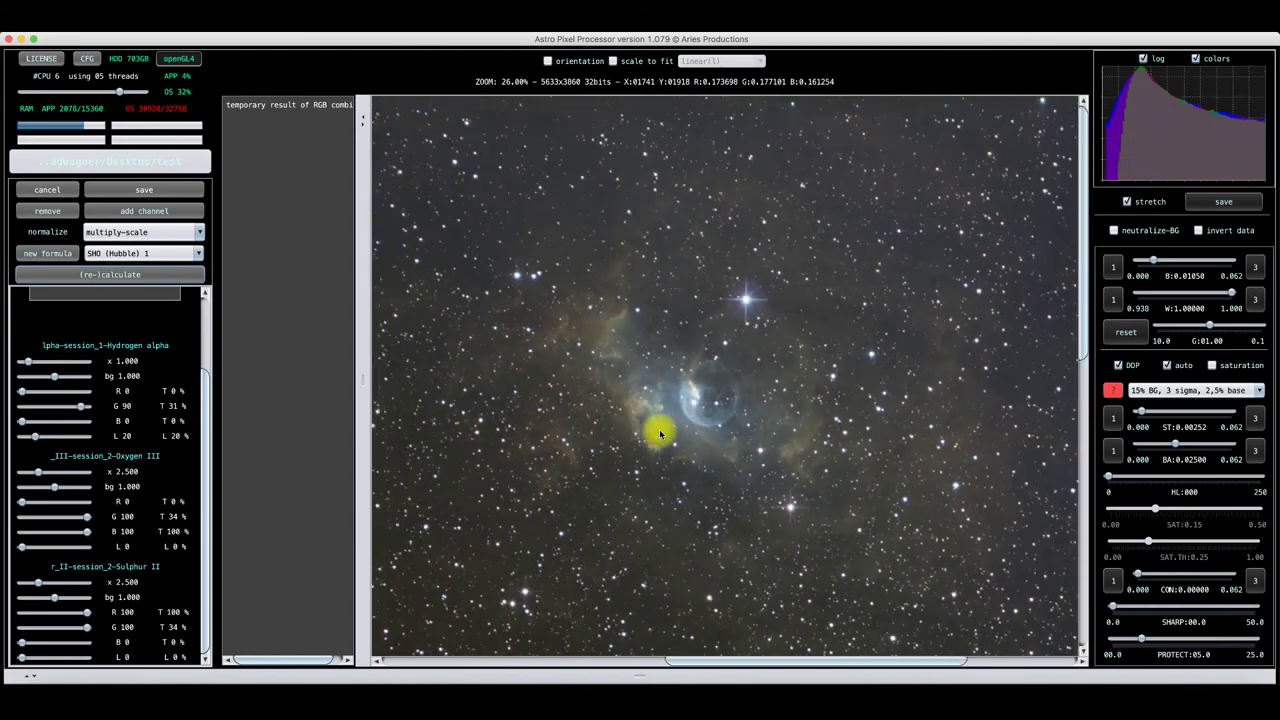
scroll(661, 433, "up", 1)
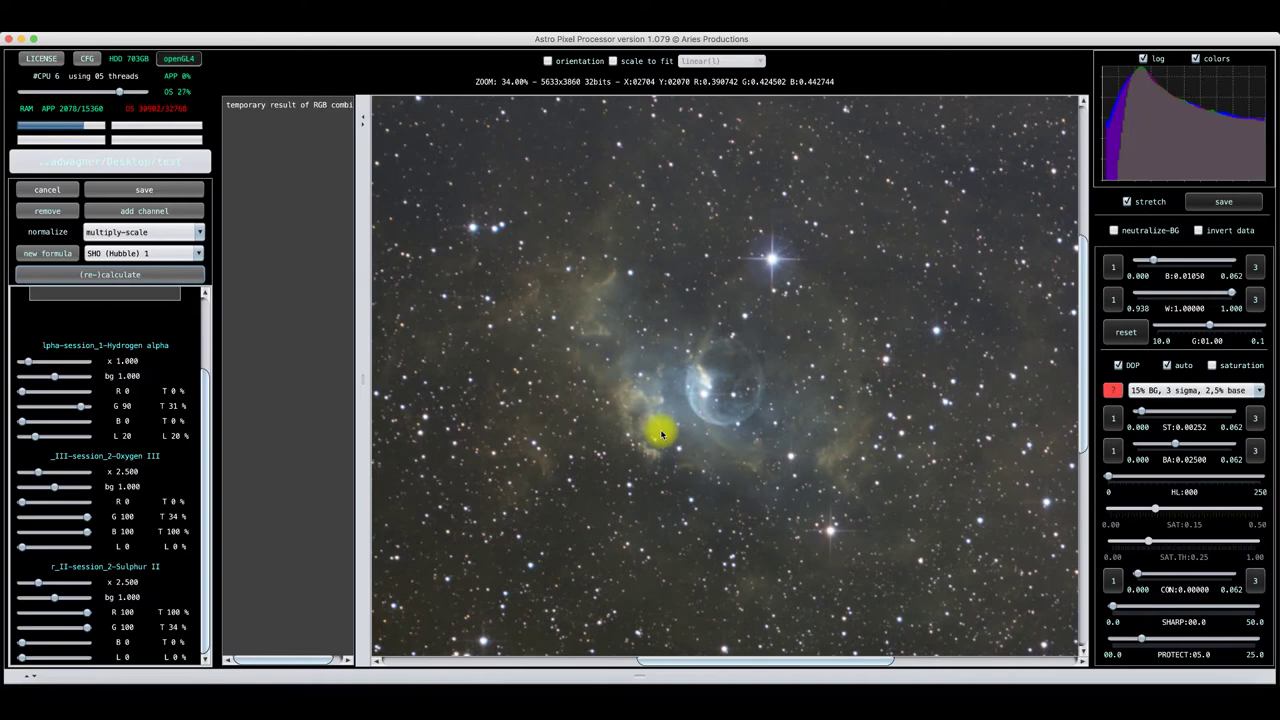
Save the composite as combine-RGB-image.fits, overwriting the existing file, and leave the combine RGB tool
left_click(136, 189)
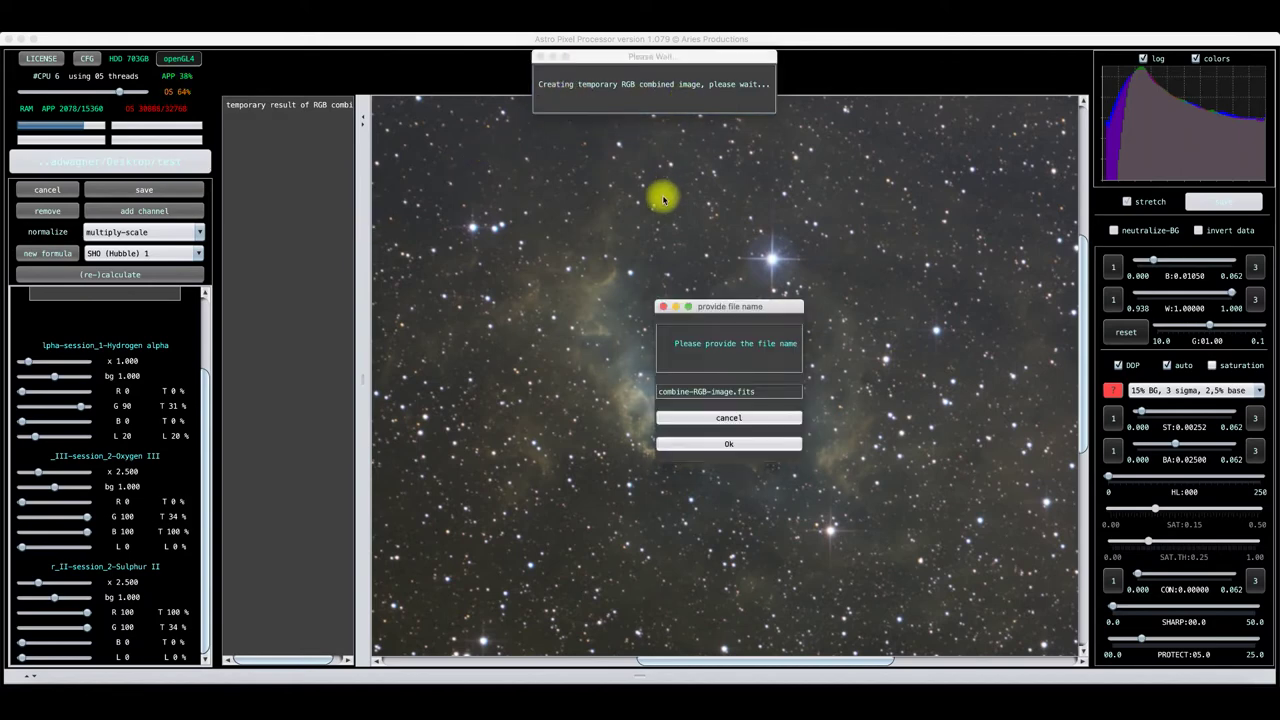
left_click(729, 444)
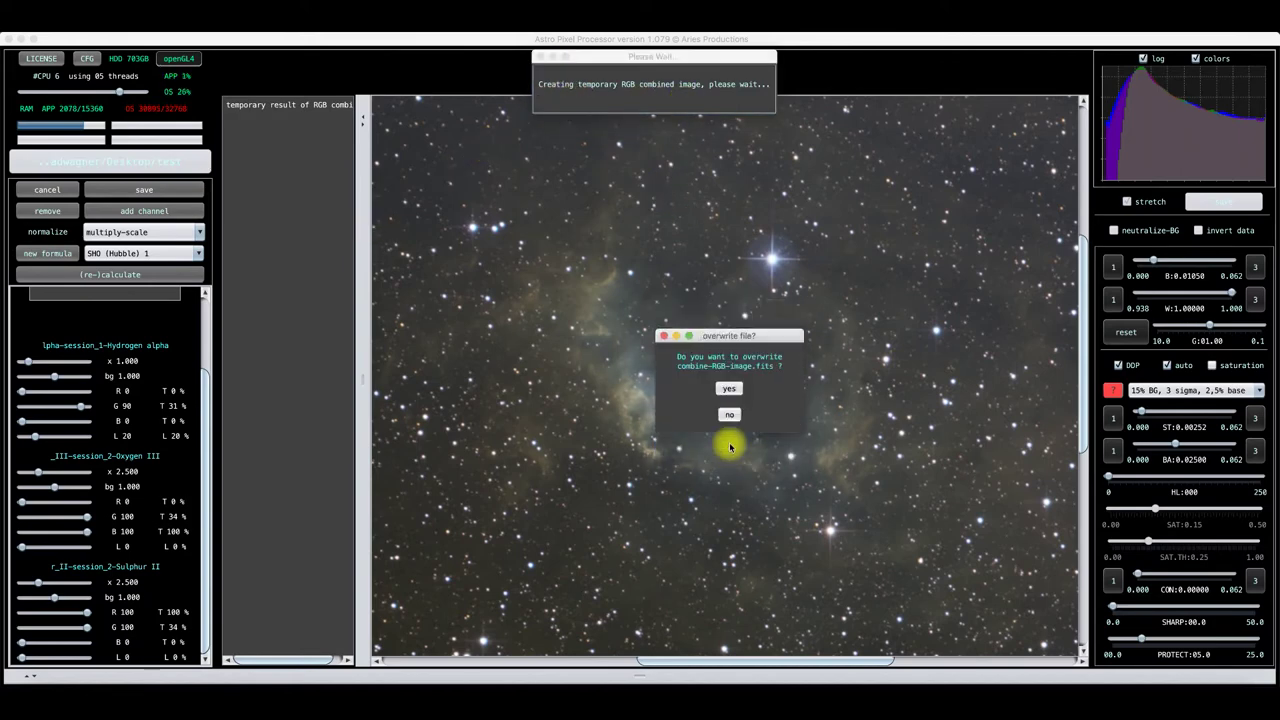
left_click(726, 388)
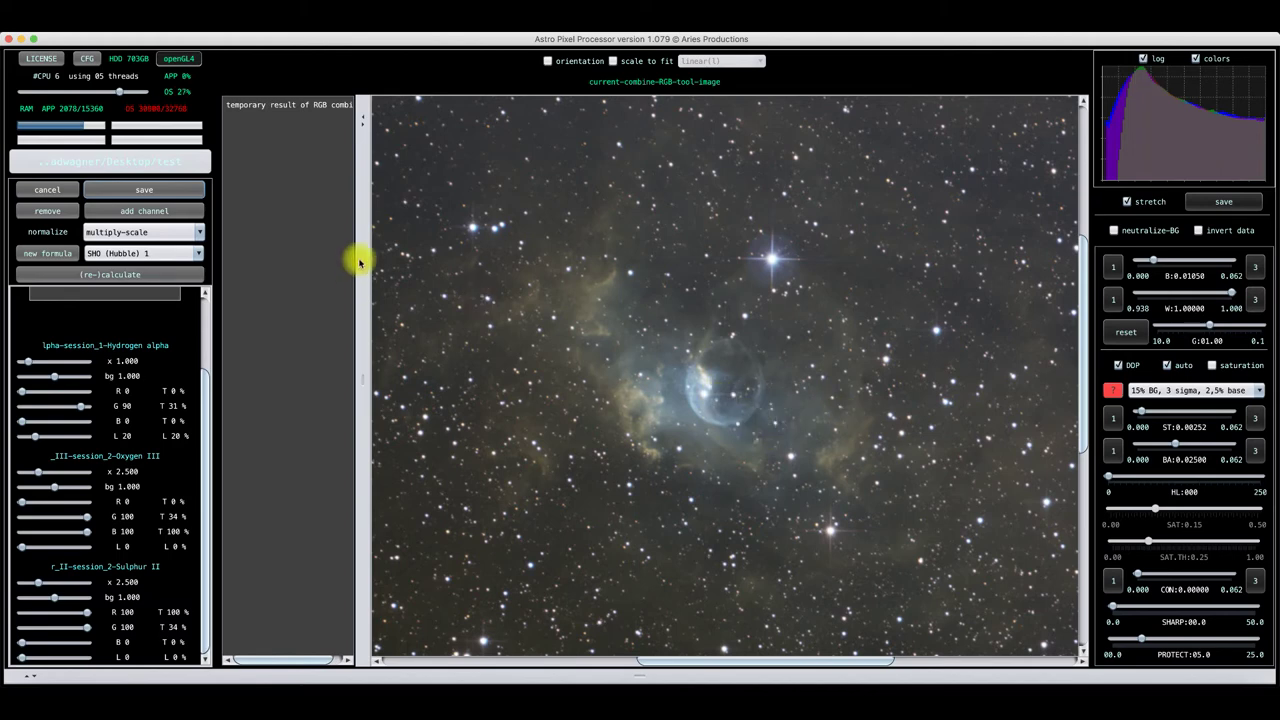
left_click(45, 190)
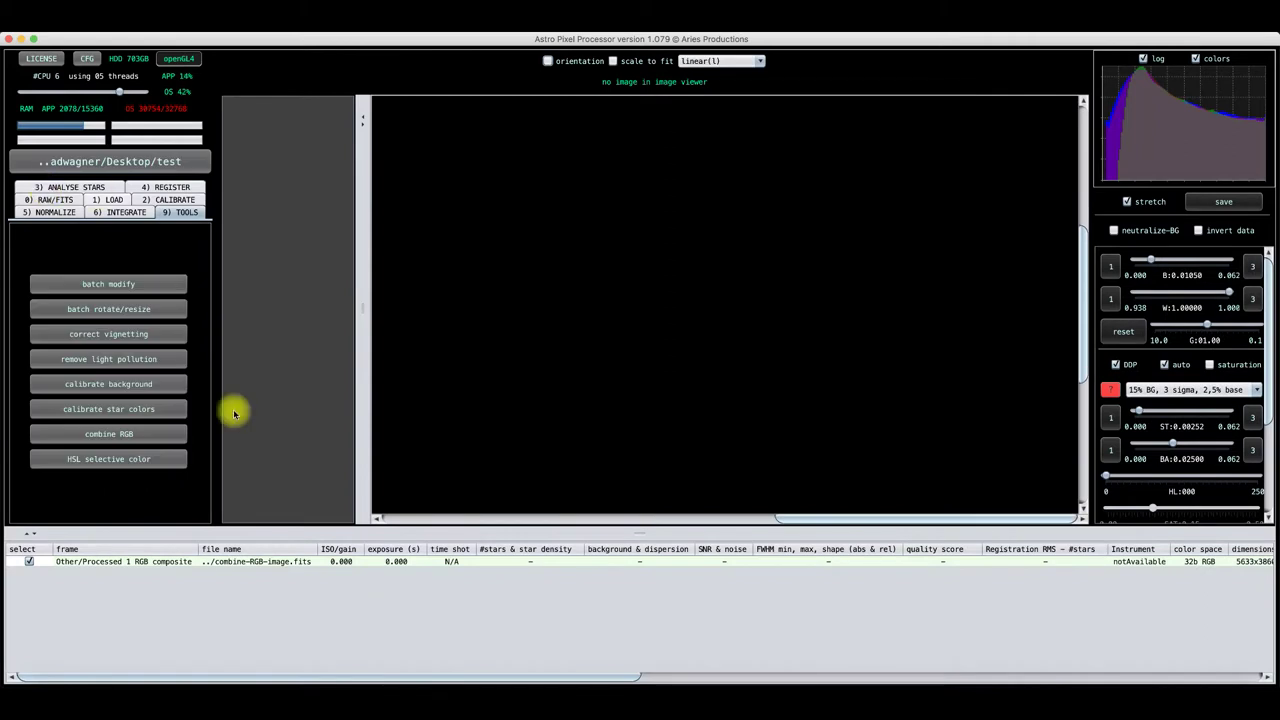
Load combine-RGB-image.fits and crop off its edges with batch modify to about 4460 x 3218 pixels, saving as FITS over combine-RGB-image-mod.fits
double_click(143, 563)
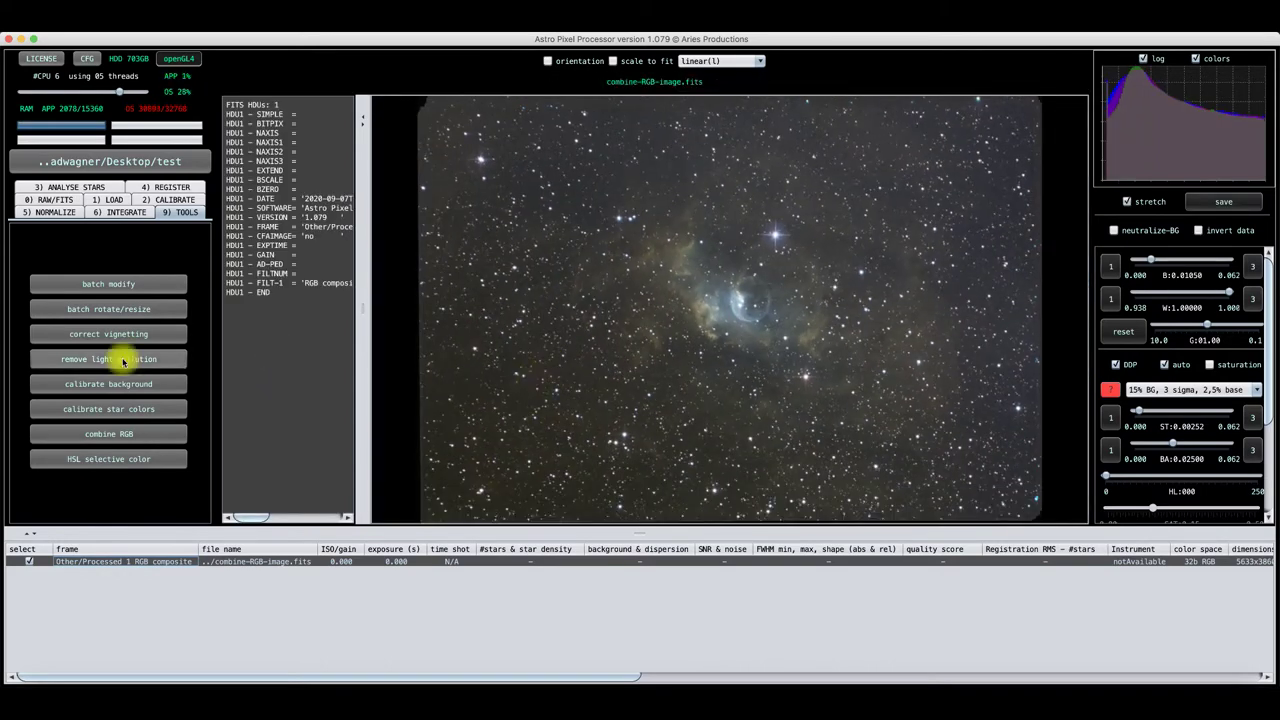
left_click(110, 285)
left_click(894, 360)
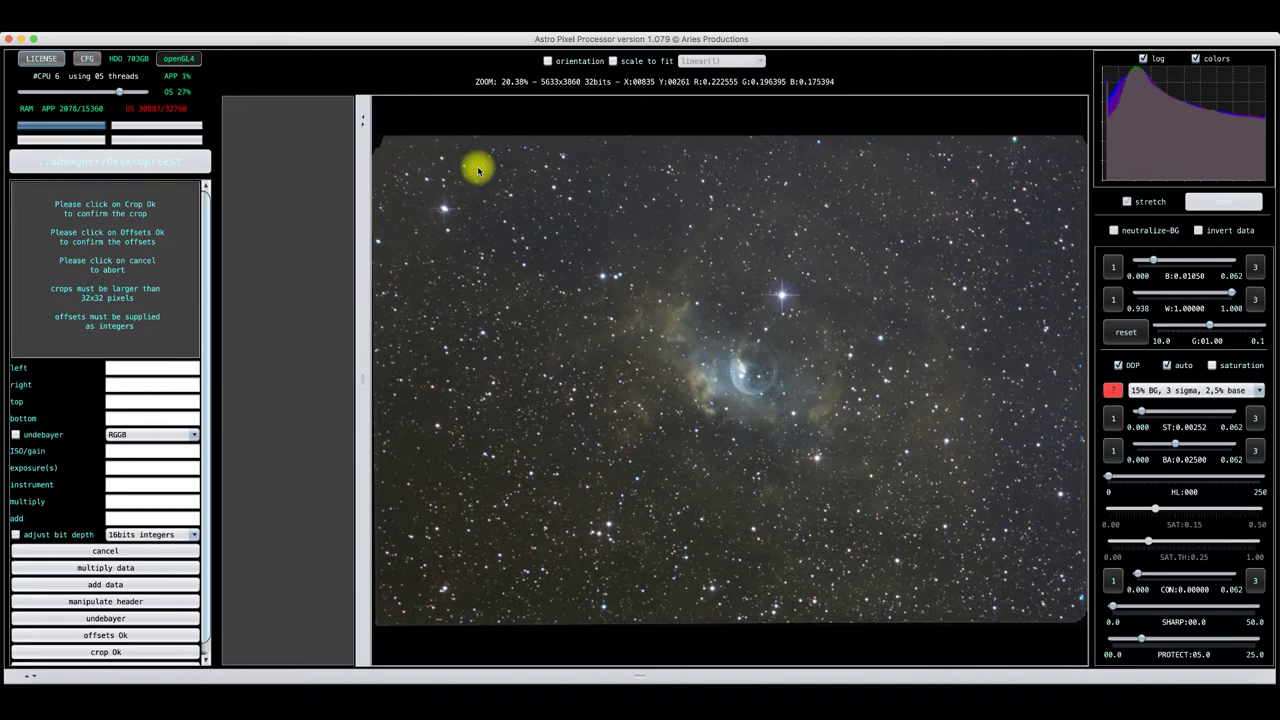
left_click_drag(478, 171, 1045, 578)
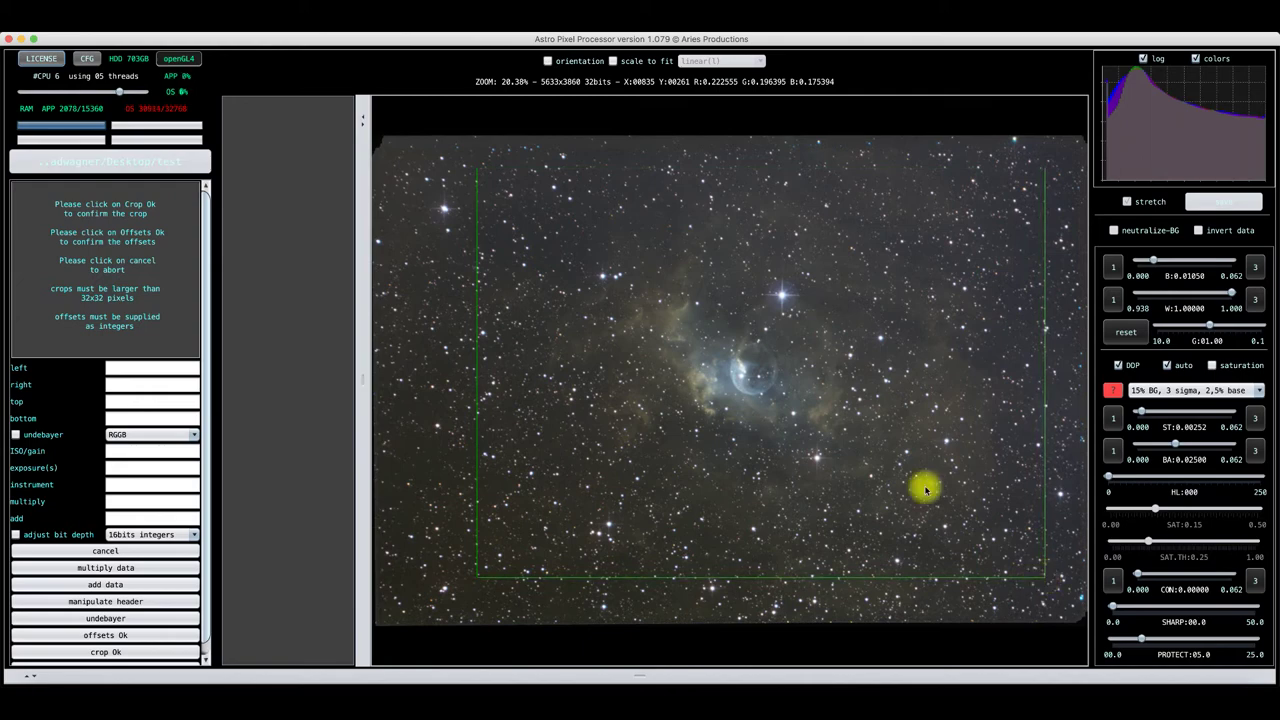
left_click(100, 651)
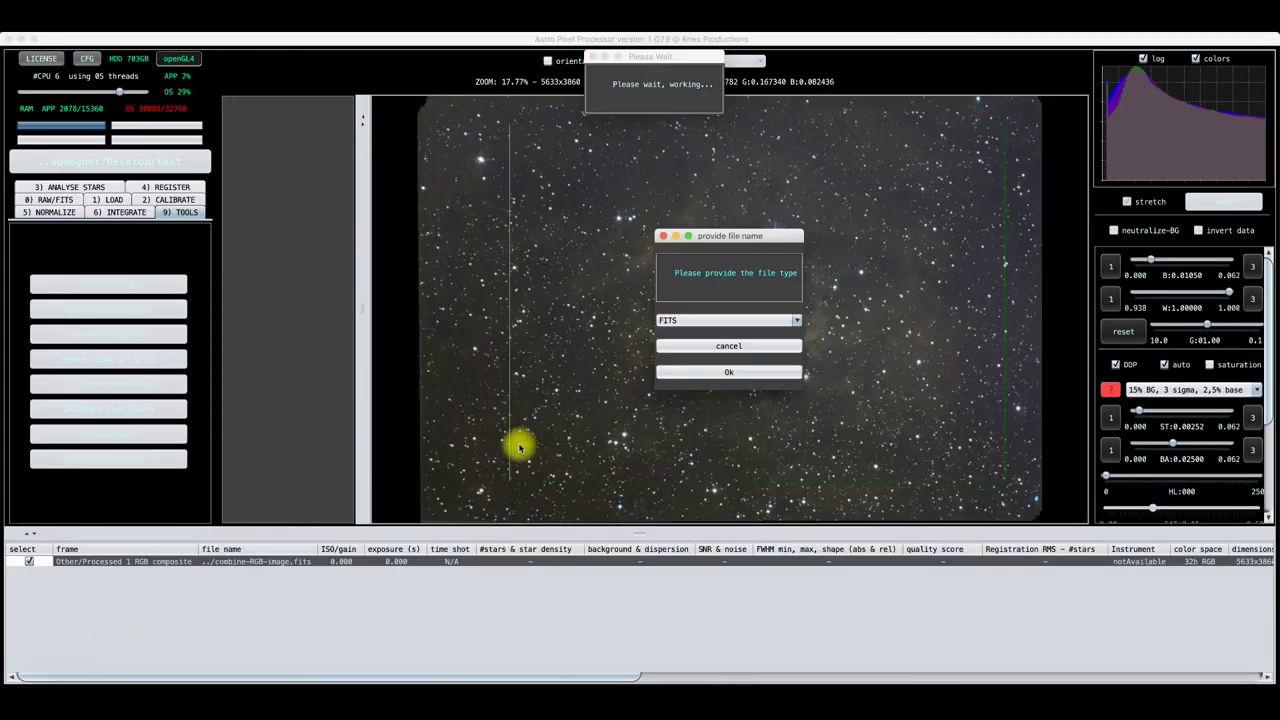
left_click(729, 372)
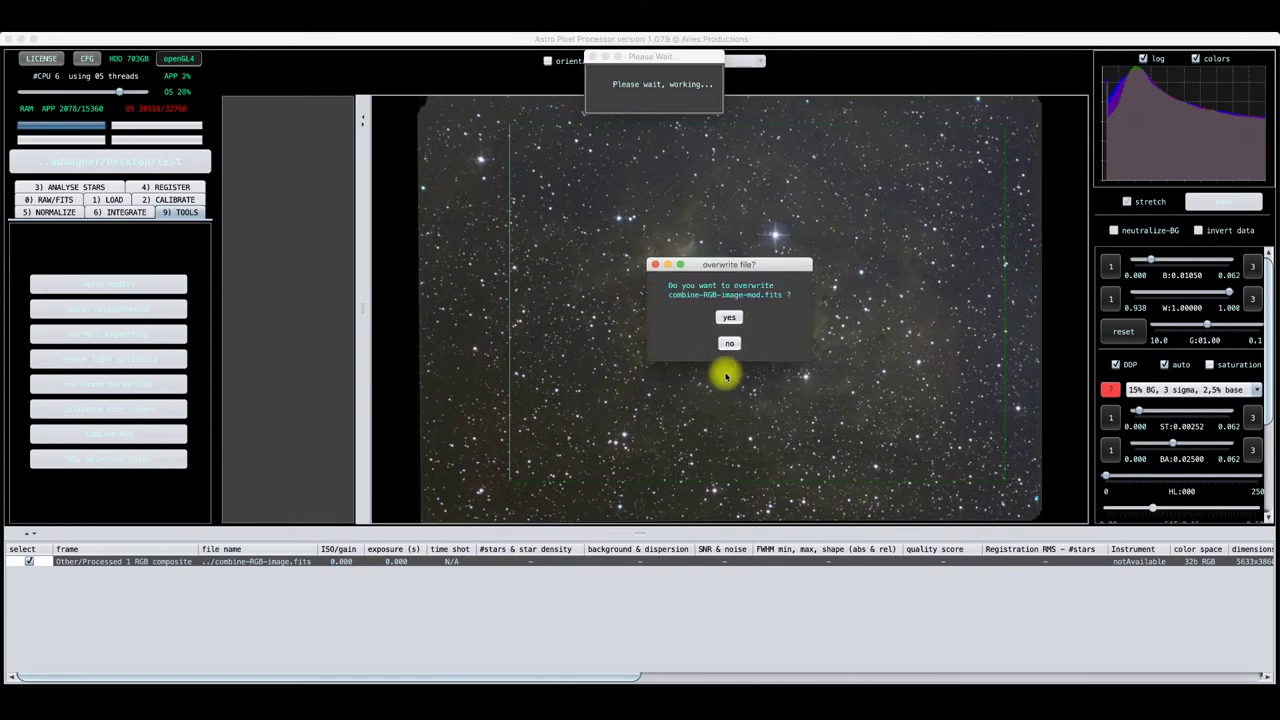
left_click(730, 318)
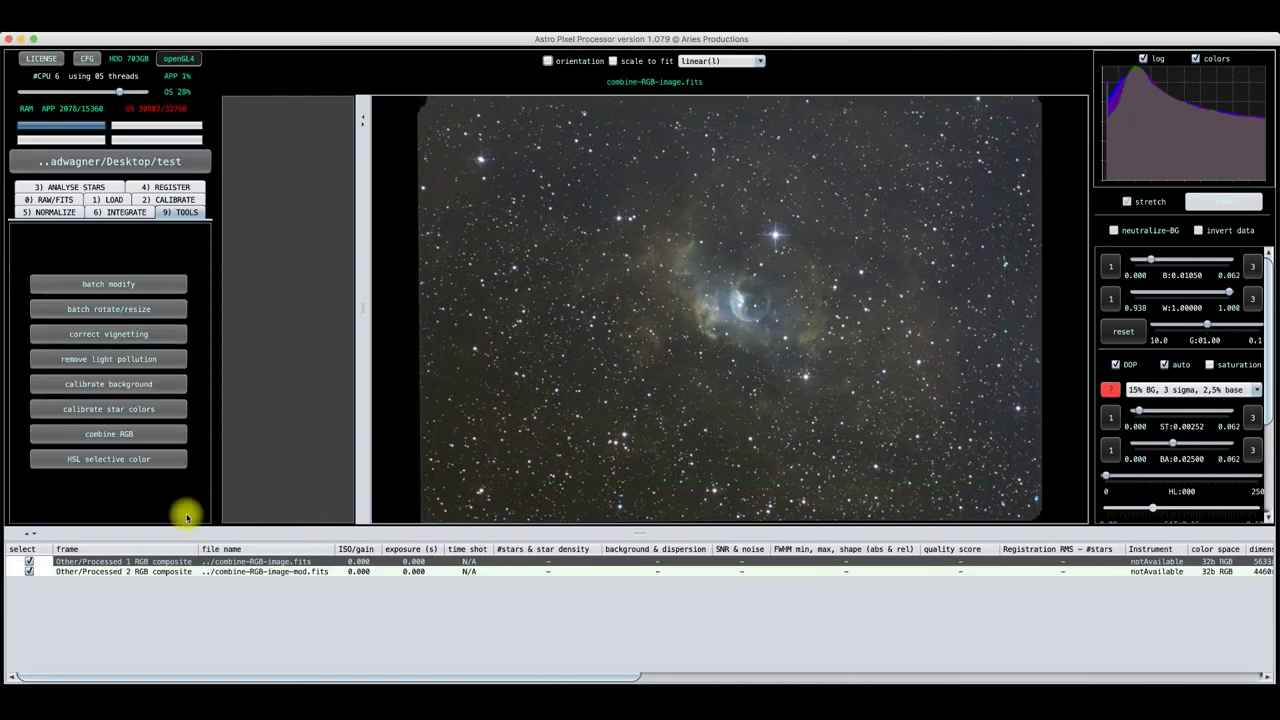
Load the cropped combine-RGB-image-mod.fits and start the remove light pollution tool on it
left_click(252, 572)
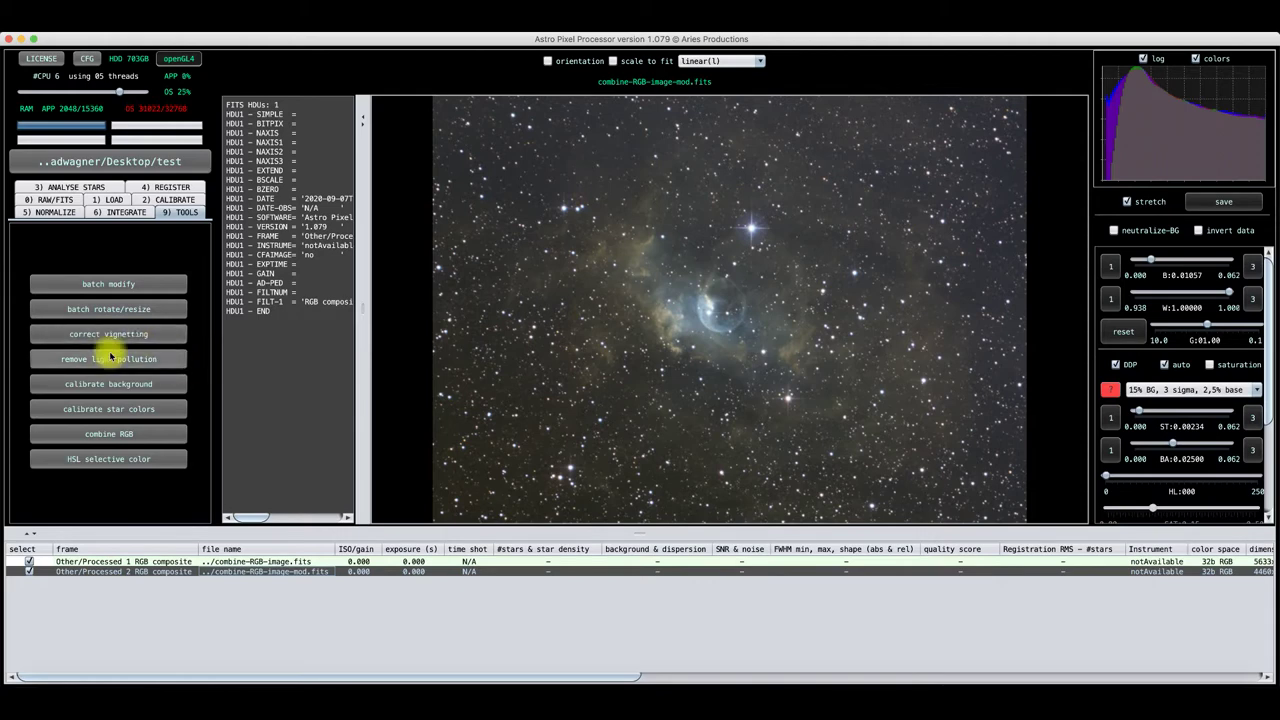
left_click(98, 358)
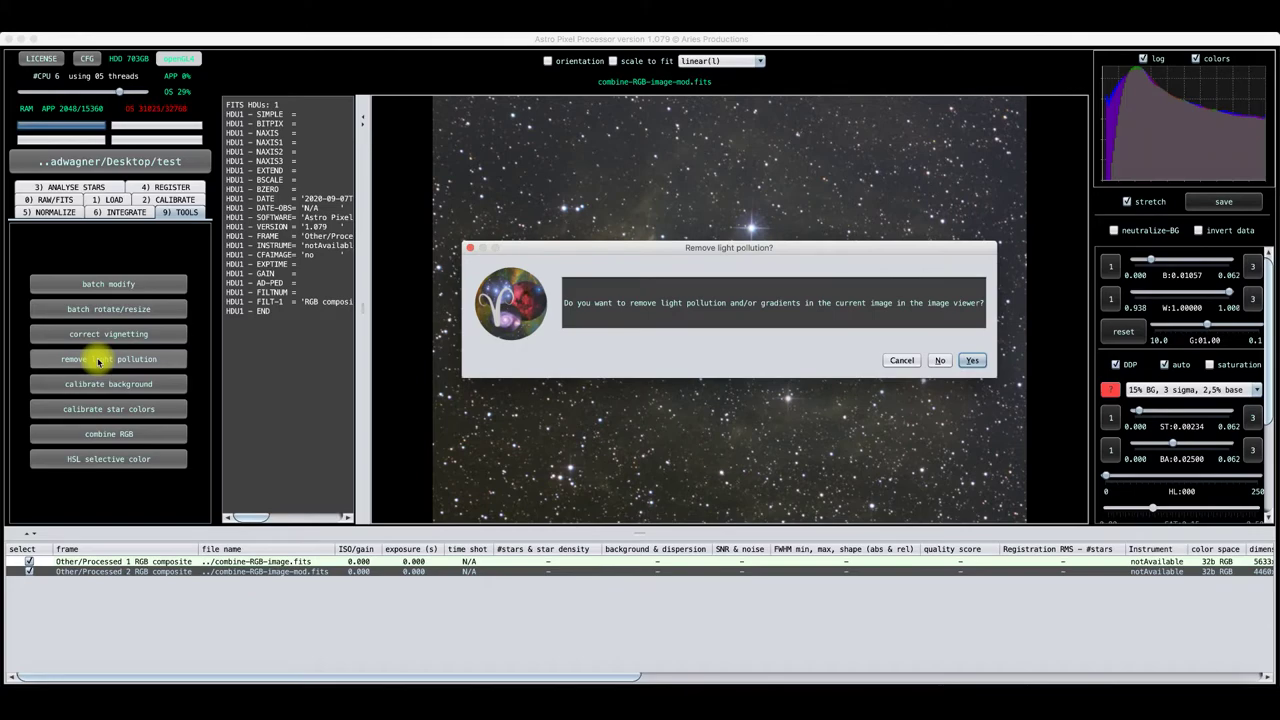
left_click(970, 361)
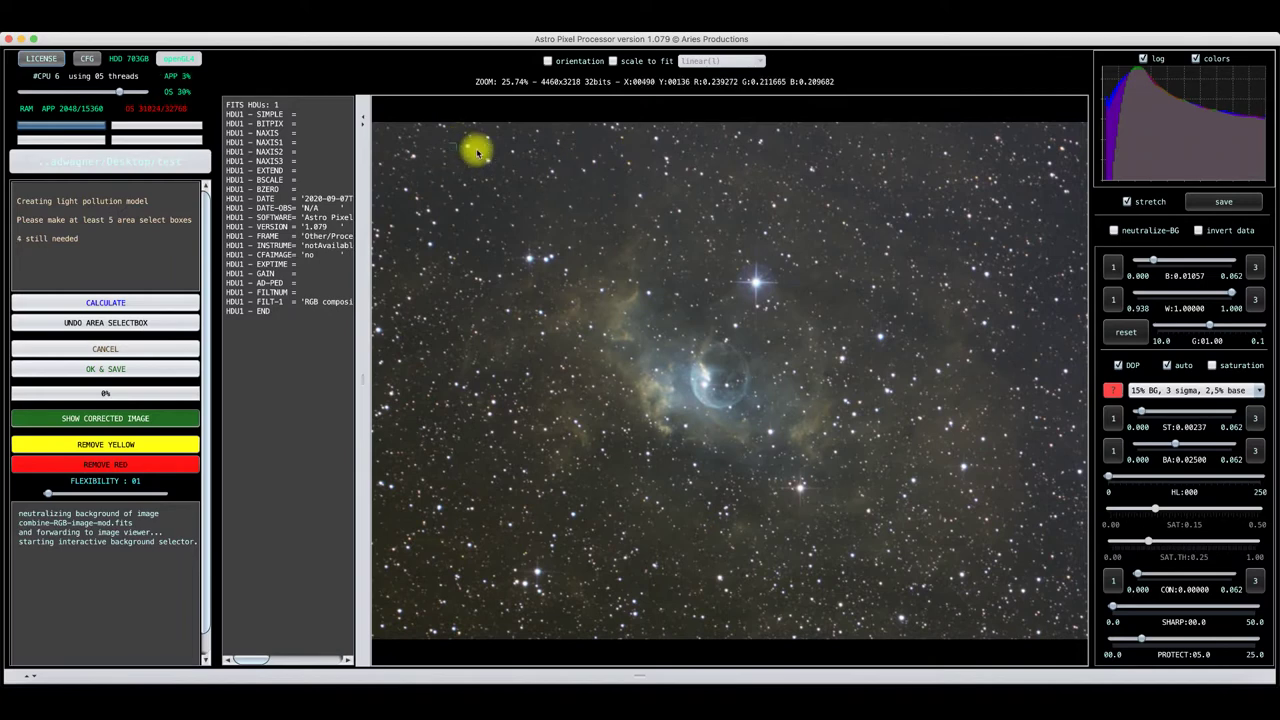
Place 13 small background area select boxes around the image's edges, away from the nebula, and calculate the light pollution correction
left_click(599, 145)
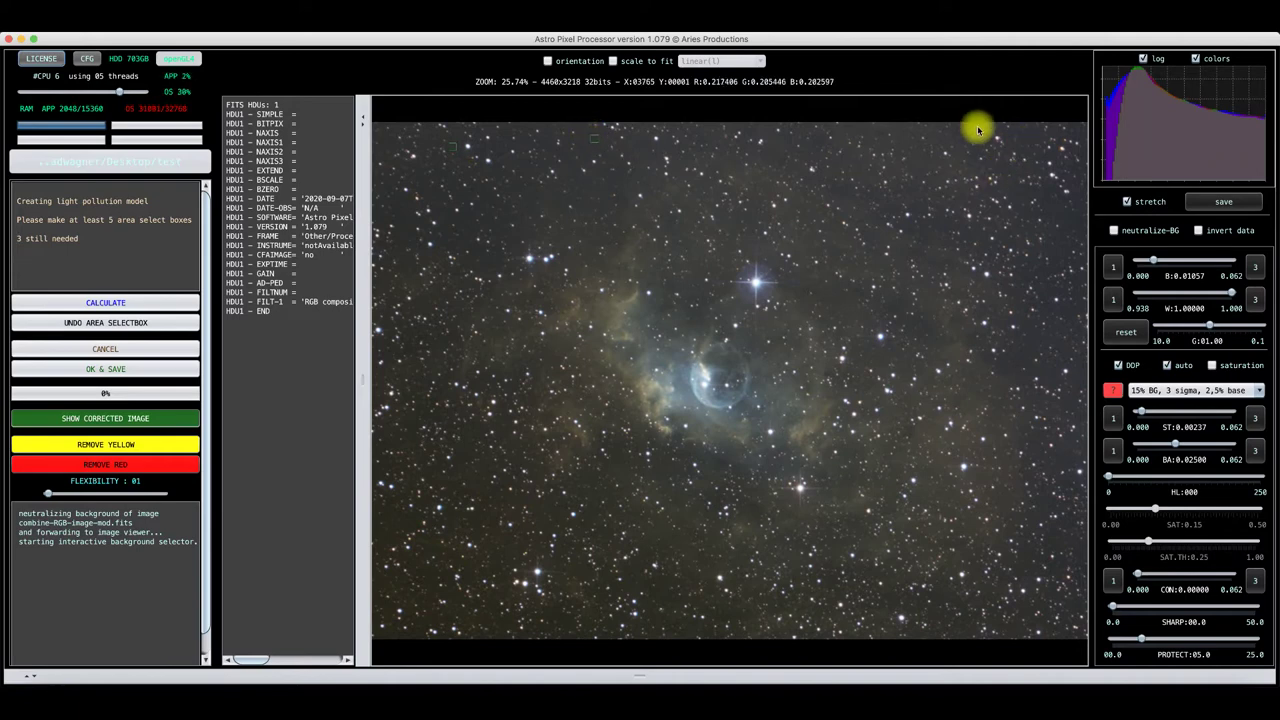
left_click(984, 136)
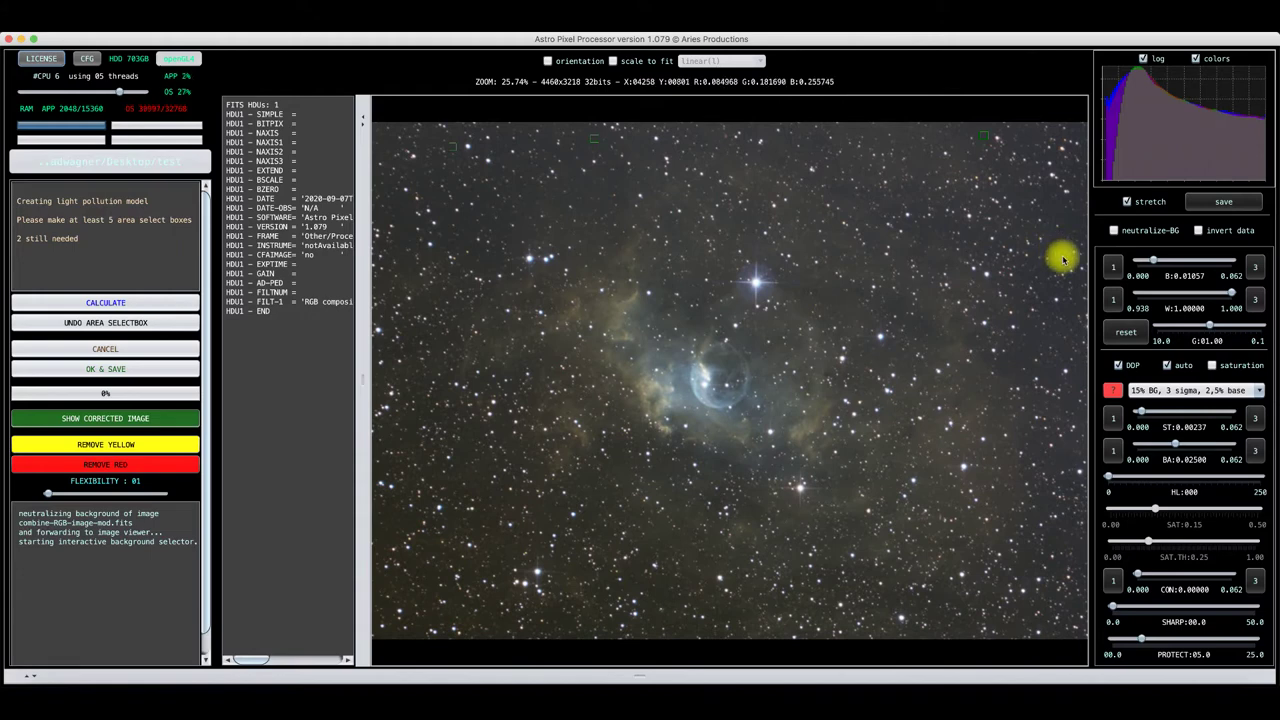
left_click(1061, 256)
left_click(1086, 376)
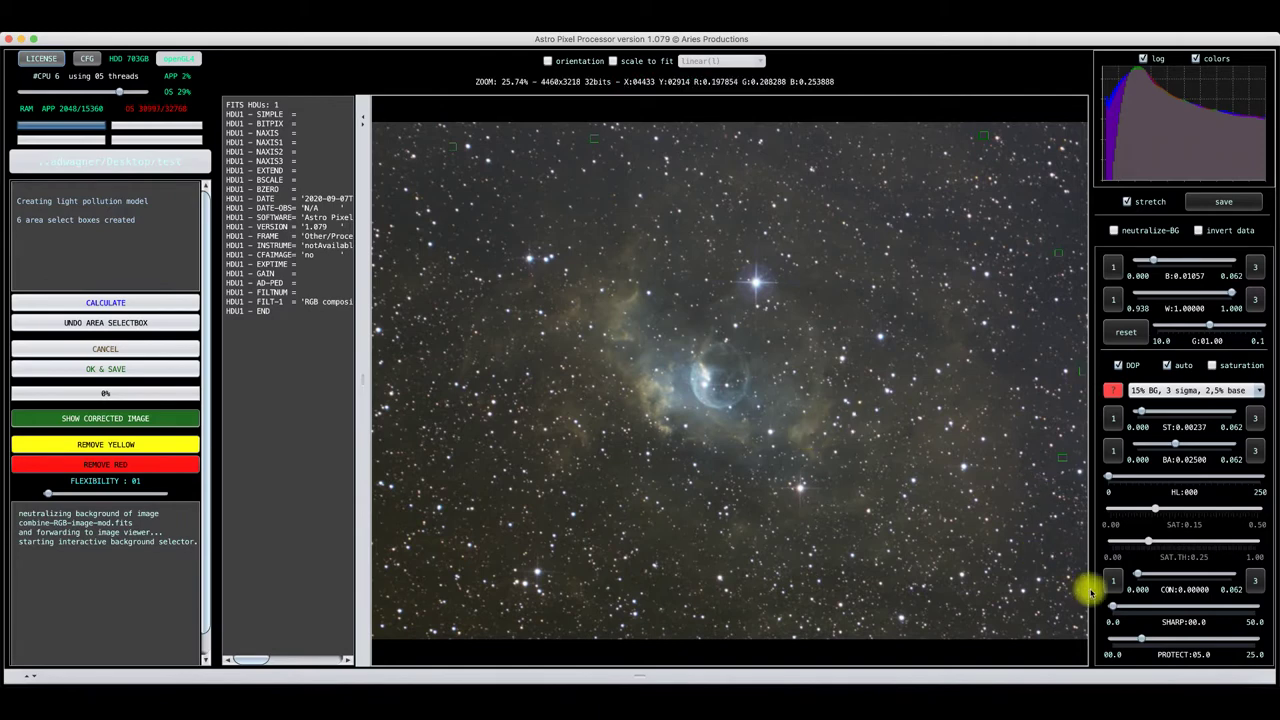
left_click(1058, 547)
left_click(1026, 568)
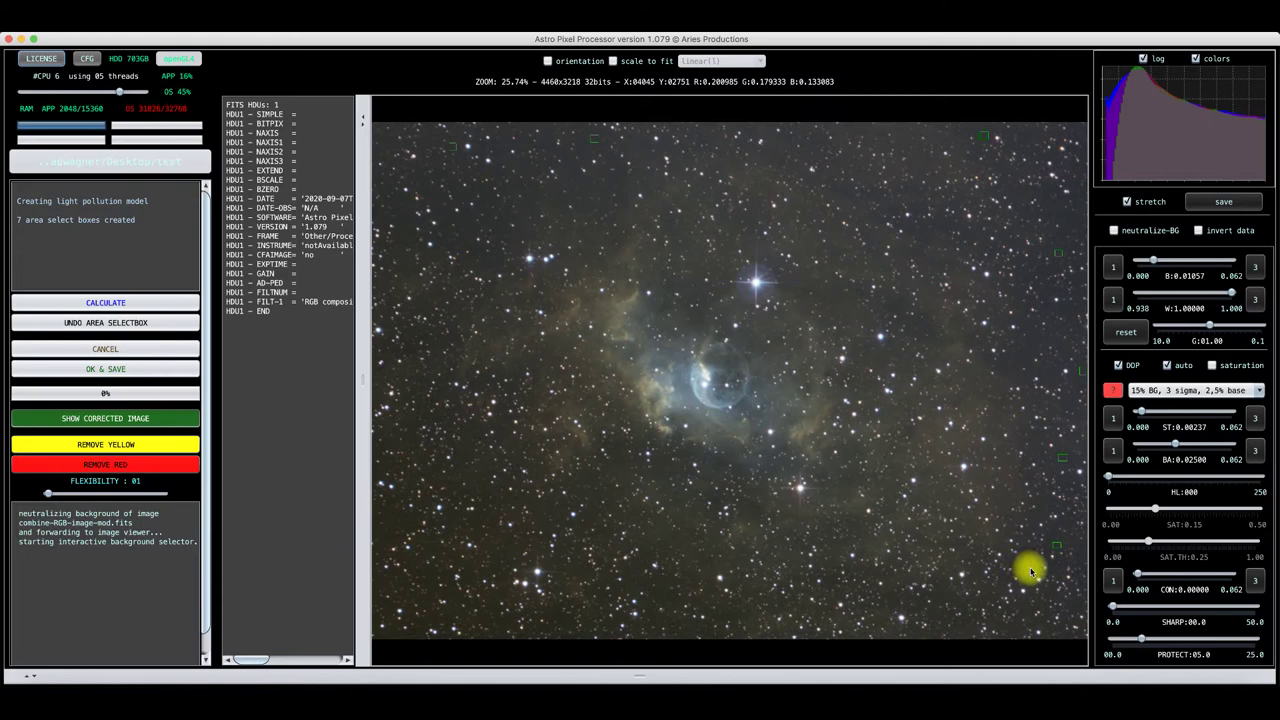
left_click(834, 586)
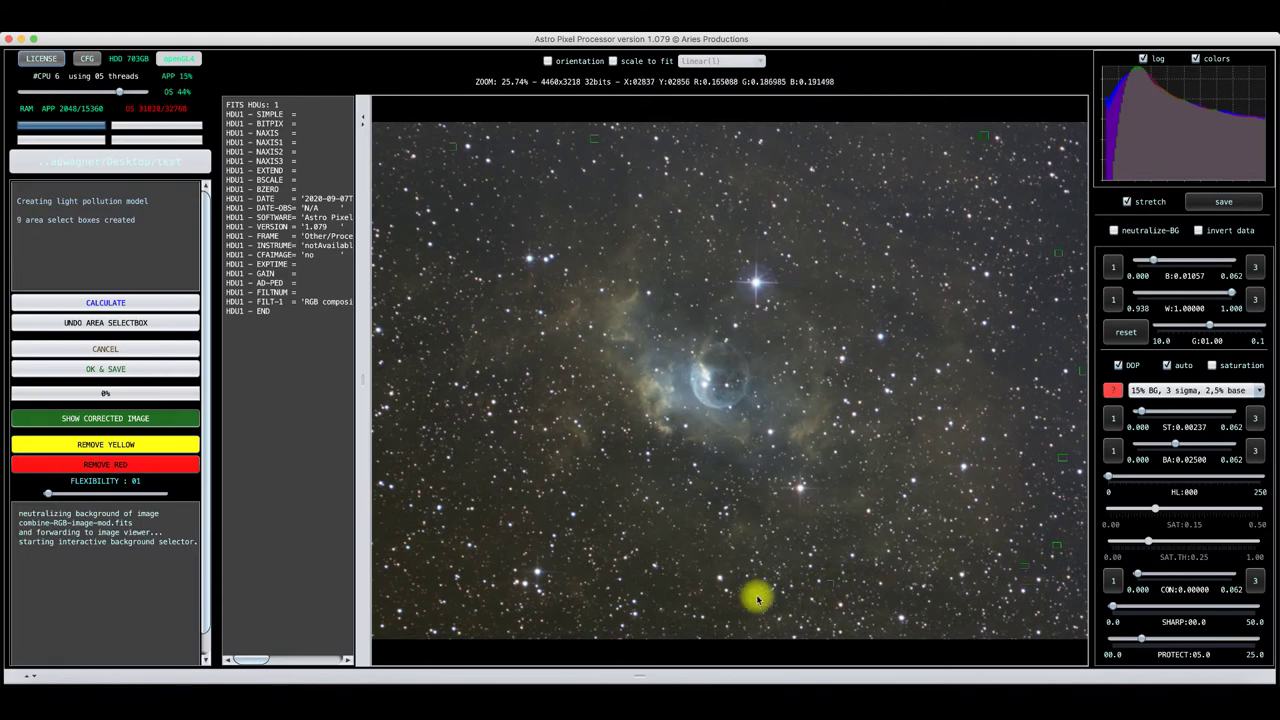
left_click(658, 597)
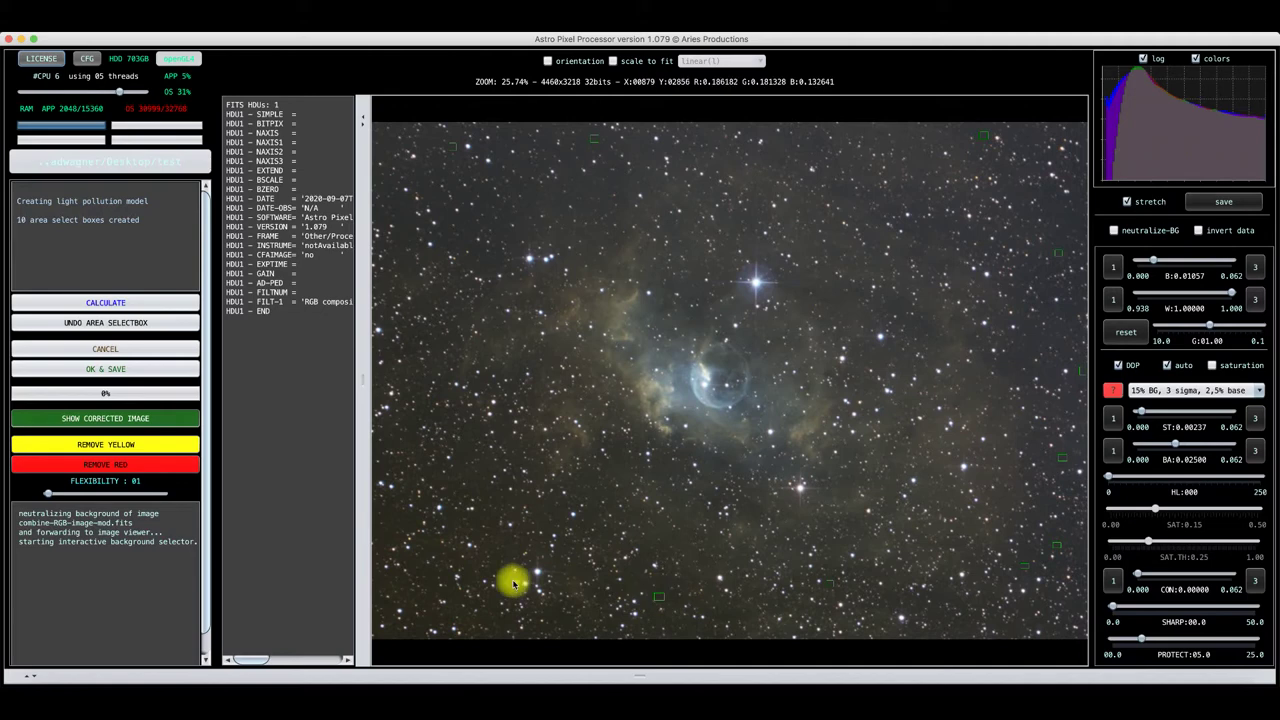
left_click(470, 583)
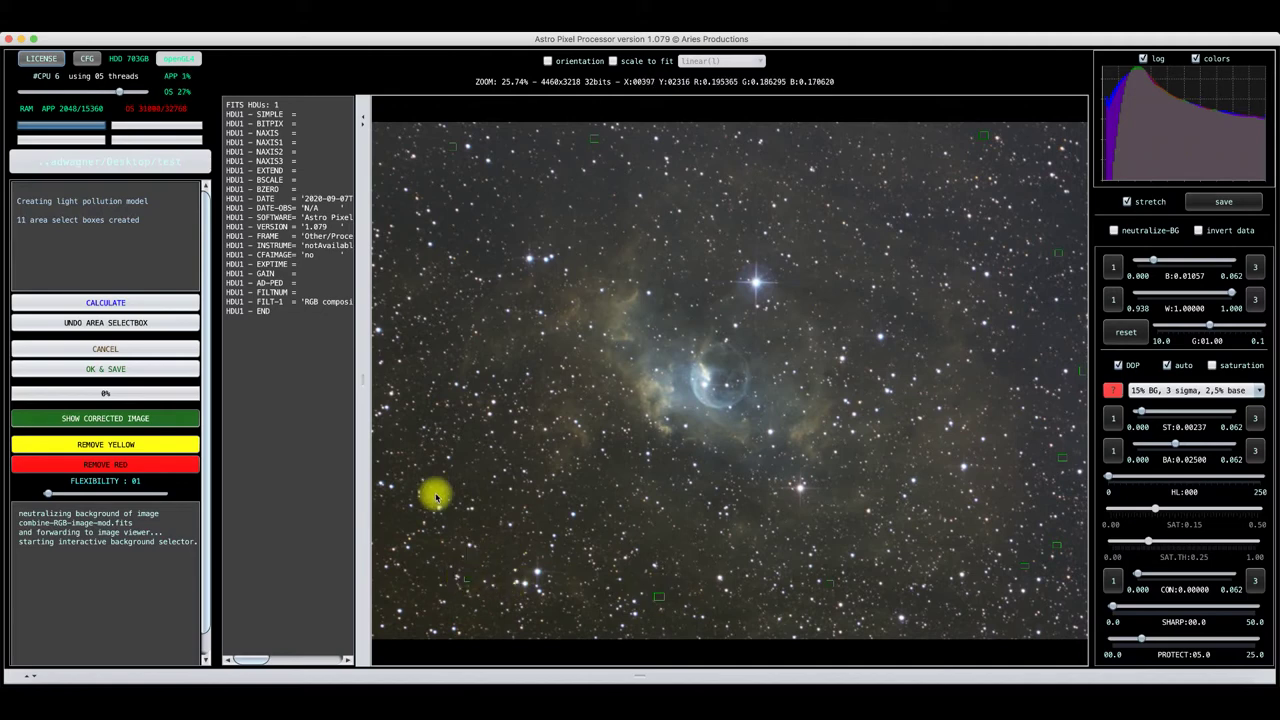
left_click(414, 428)
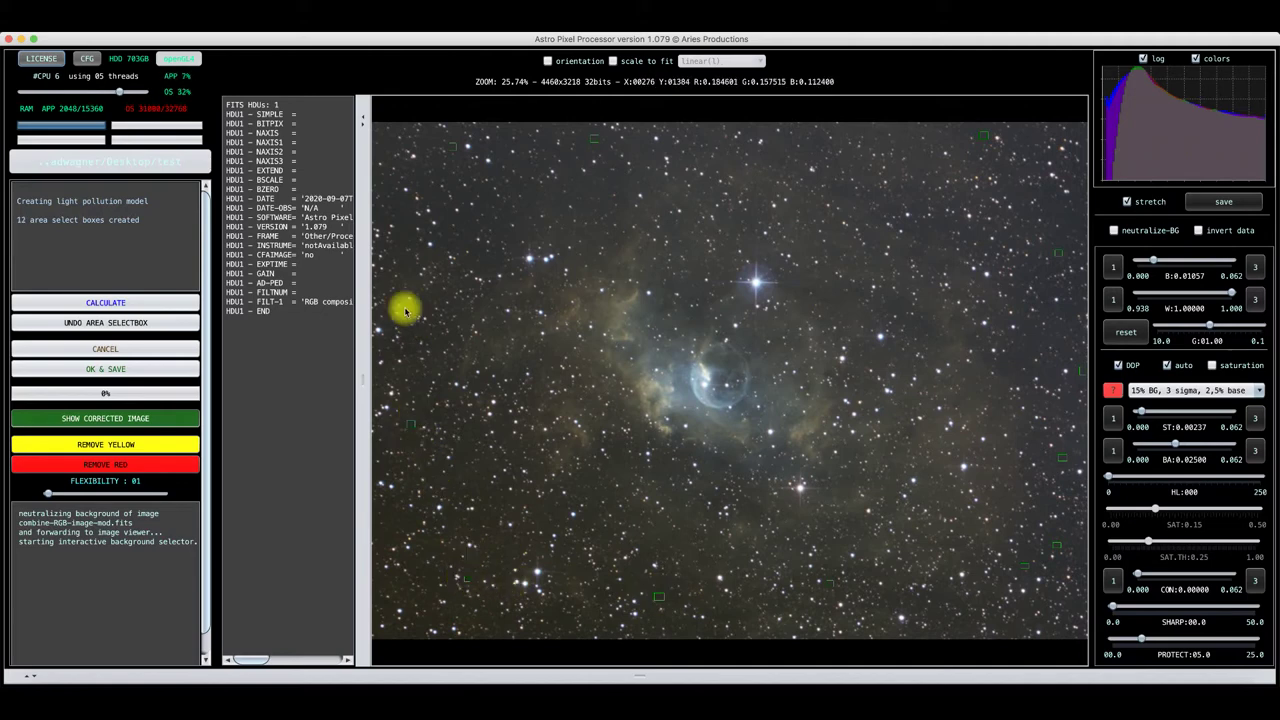
left_click(403, 217)
left_click(103, 304)
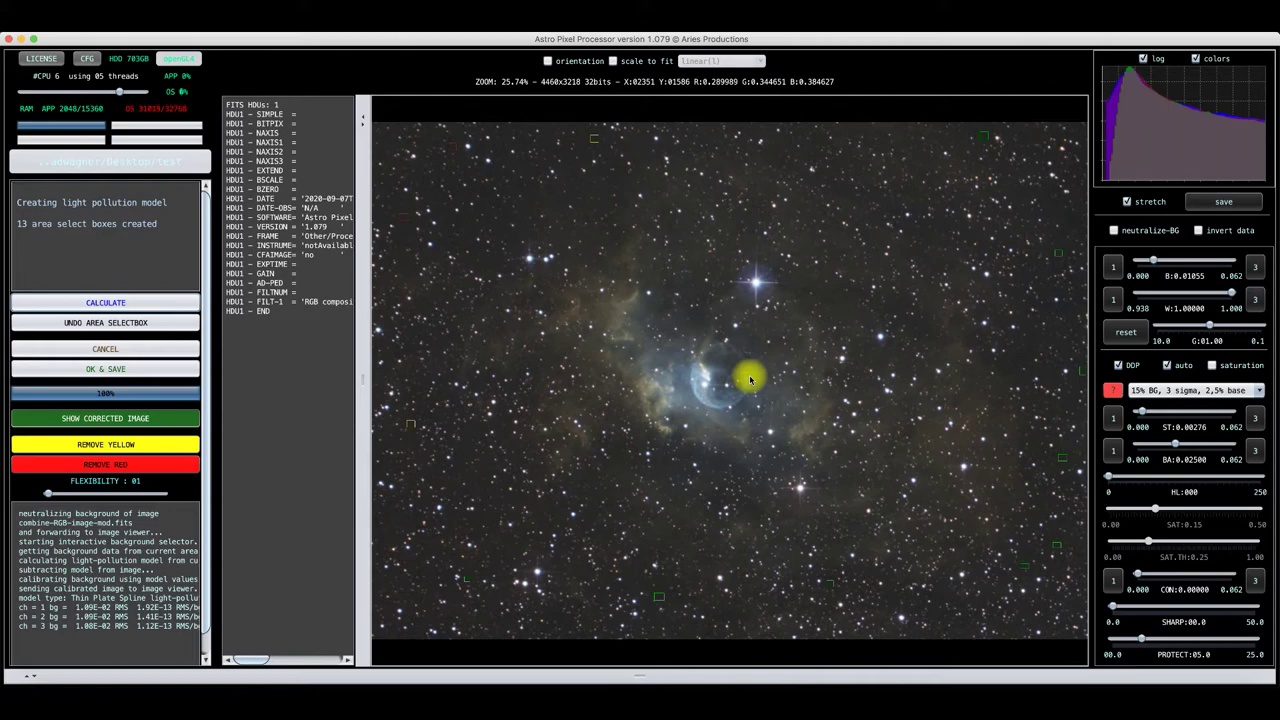
Accept the light pollution correction and save it as combine-RGB-image-mod-lpc-cbg, overwriting the existing FITS file
left_click(108, 369)
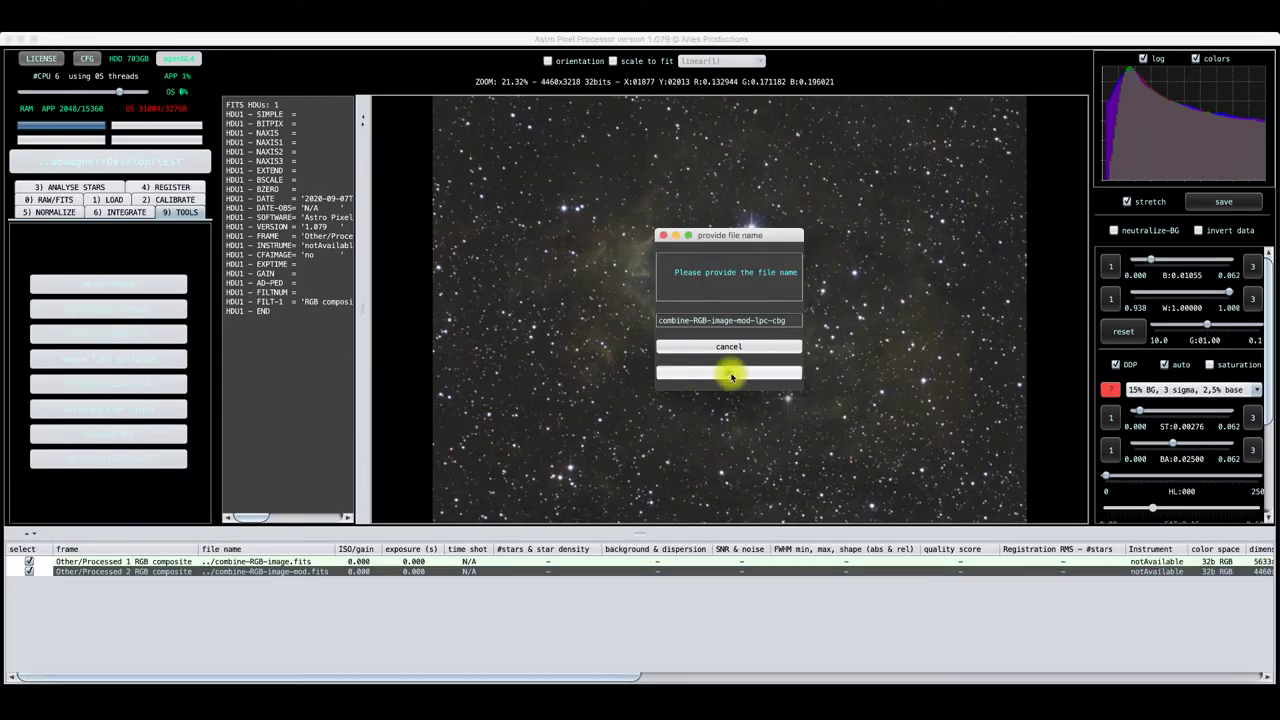
left_click(731, 374)
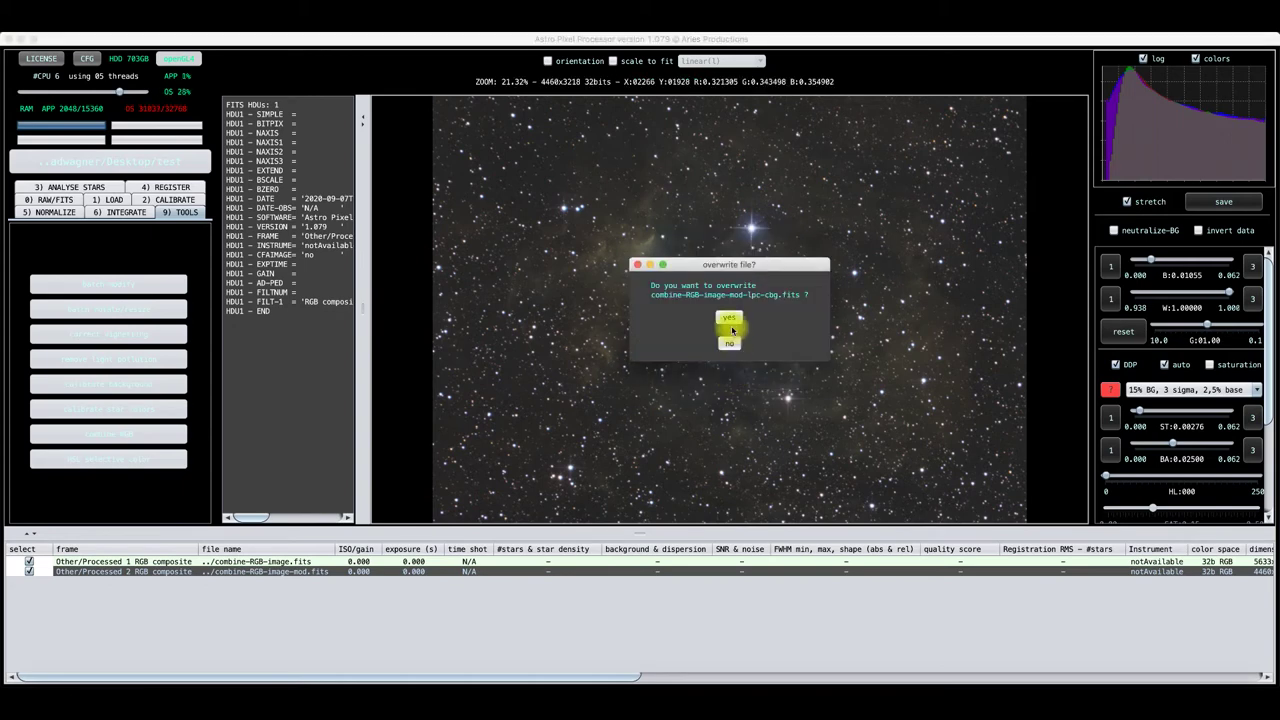
left_click(729, 319)
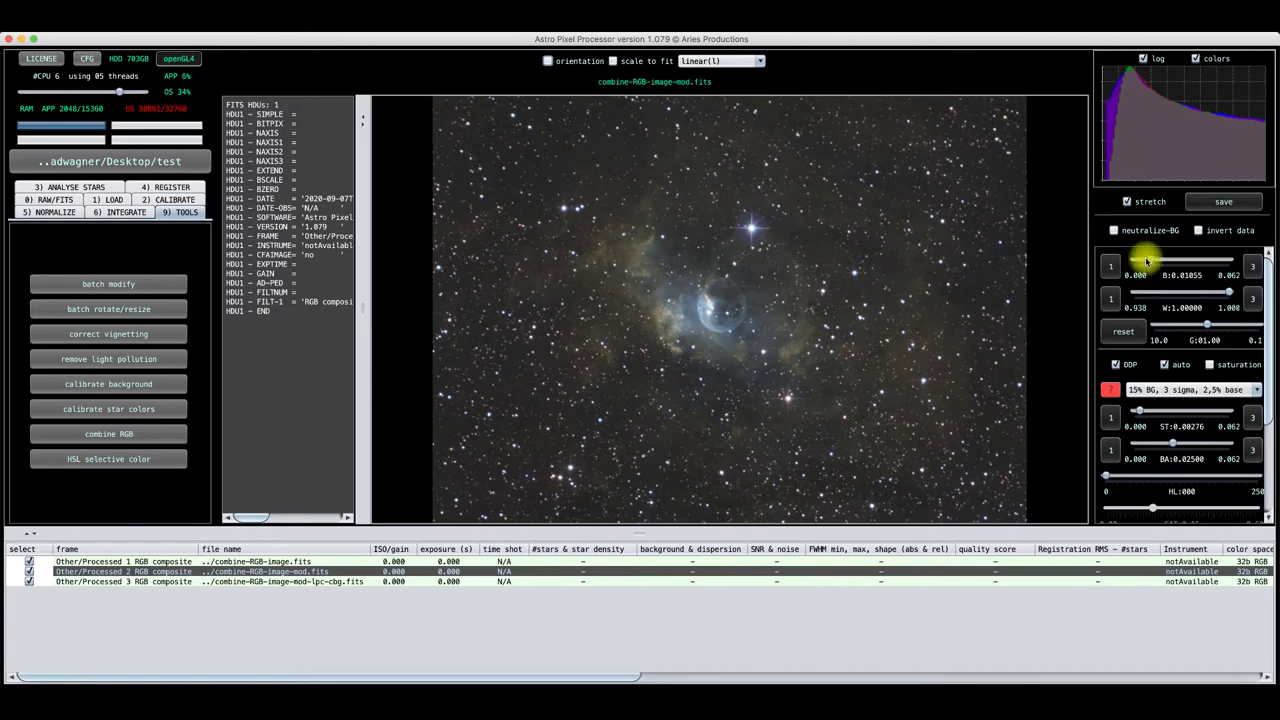
Switch the black point, white point, ST, BA and CON preview sliders to a finer adjustment range
left_click(1252, 268)
left_click(1254, 302)
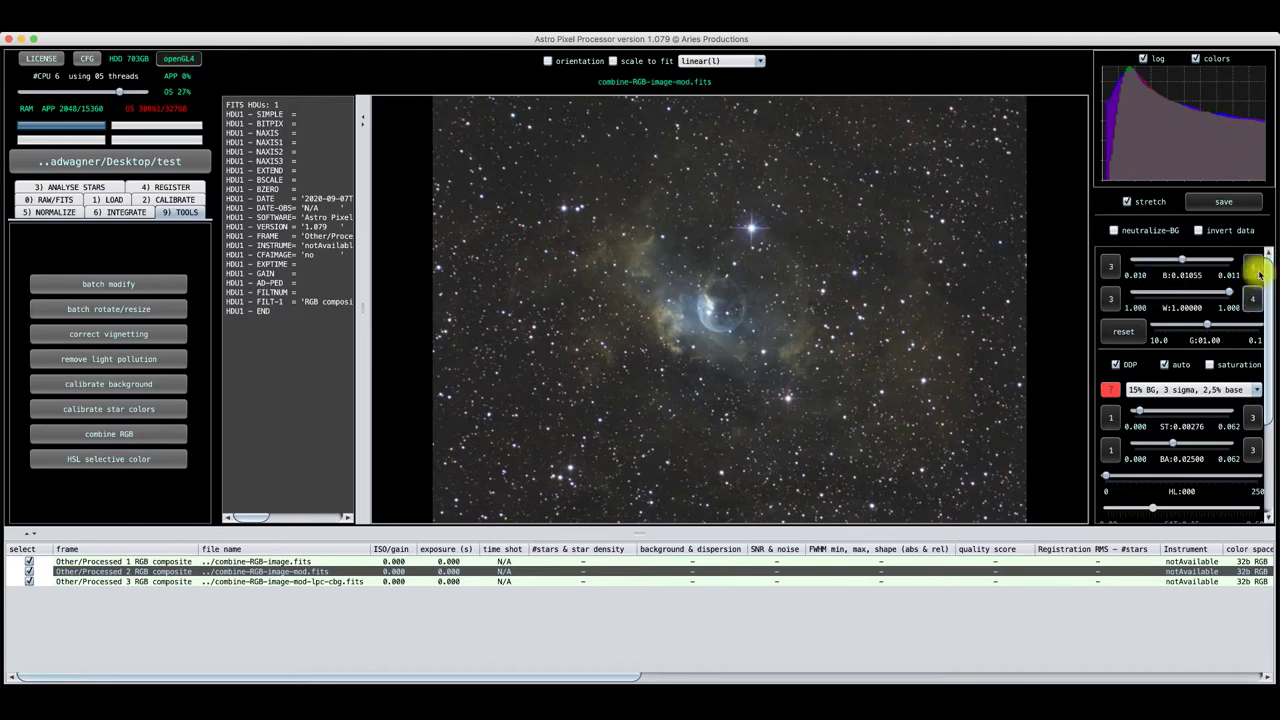
left_click(1253, 420)
left_click(1253, 452)
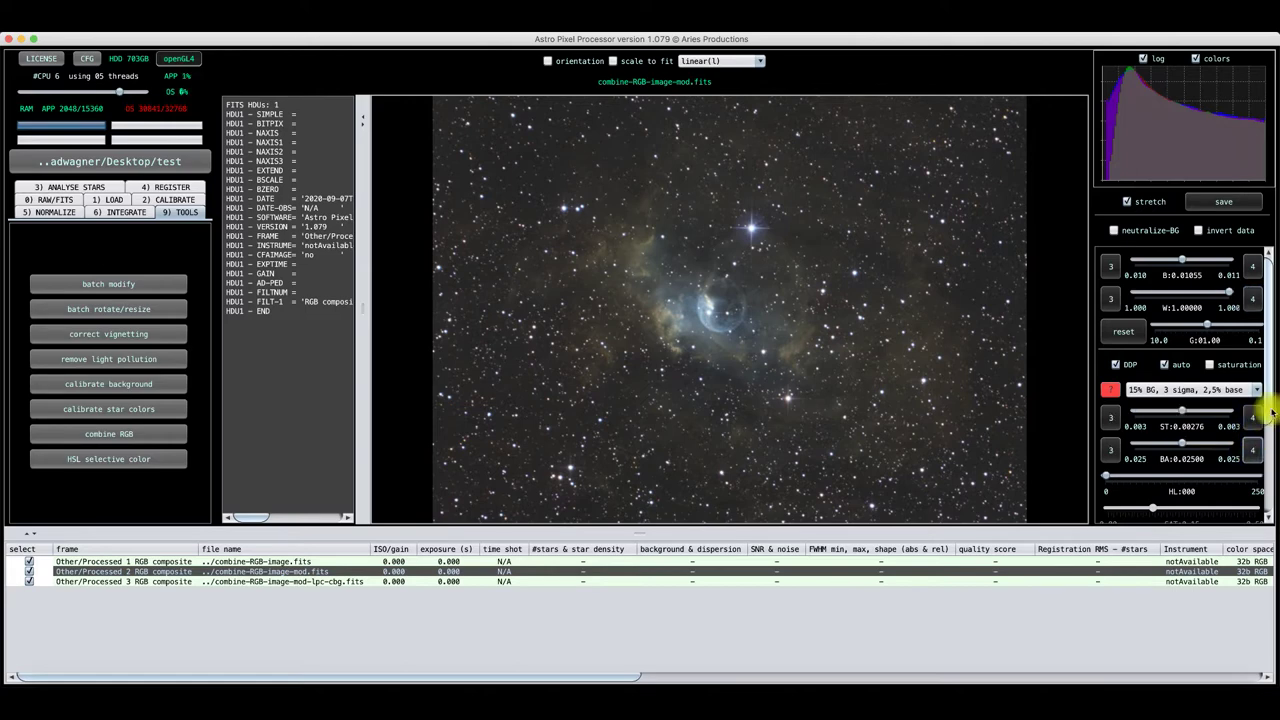
scroll(1260, 450, "down", 5)
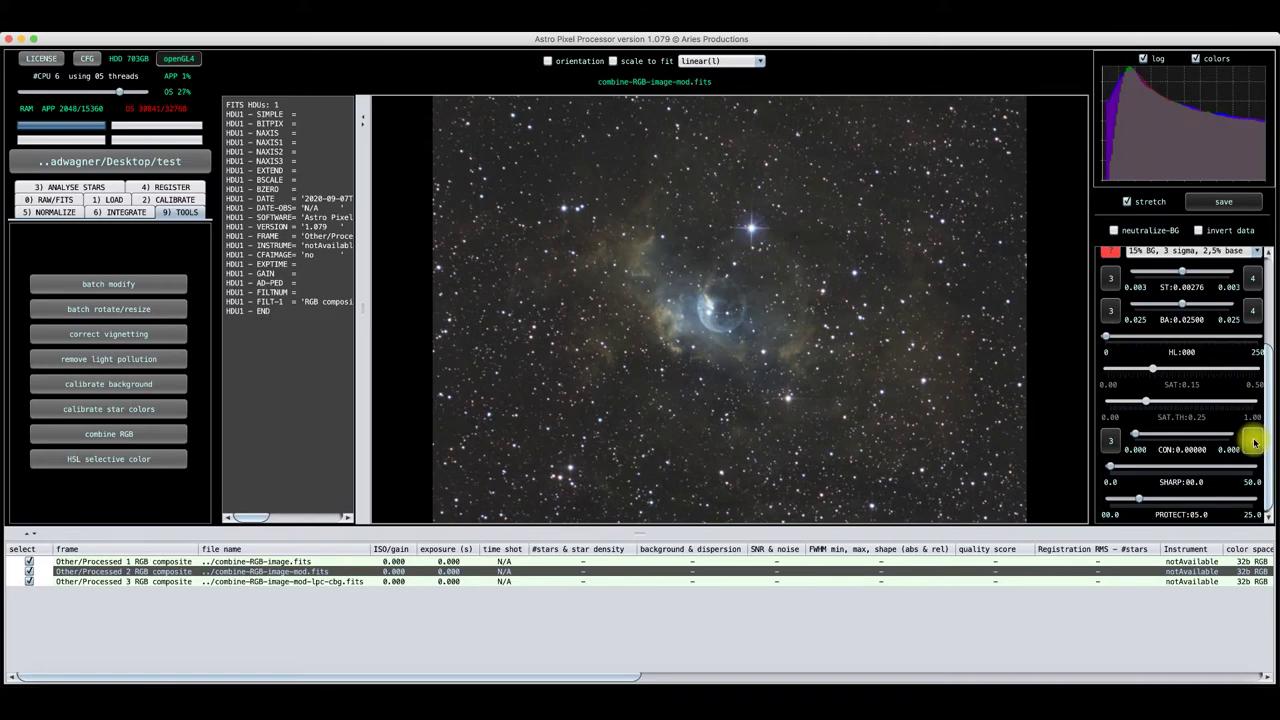
scroll(1258, 440, "up", 5)
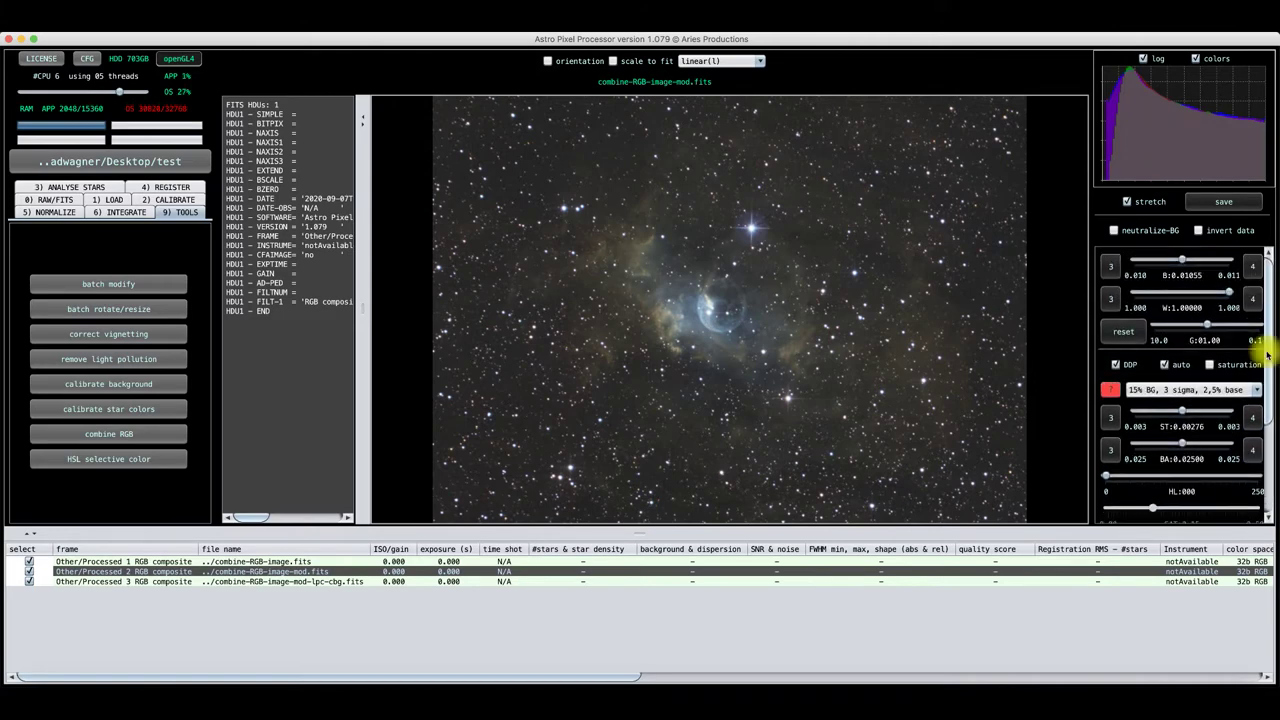
Enable saturation and stretch the preview with the 30% BG, 2 sigma, 0,0% base preset, comparing it with and without saturation
left_click(1208, 367)
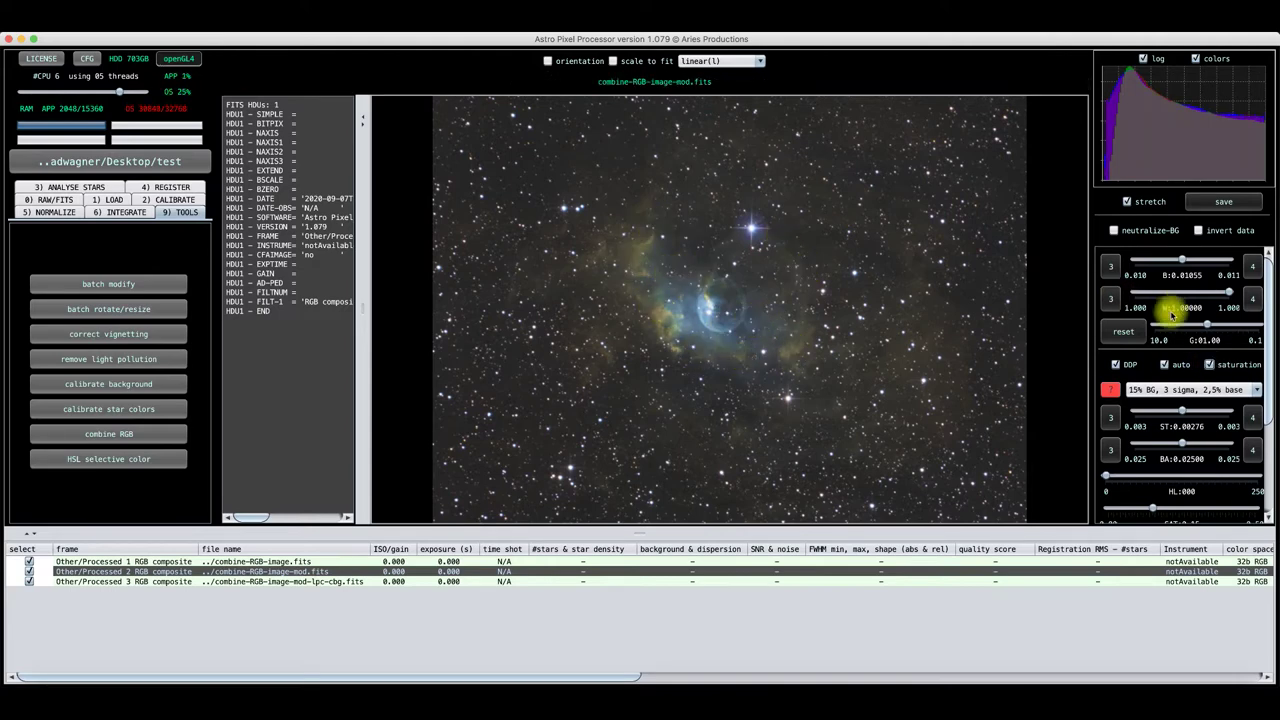
left_click(1259, 391)
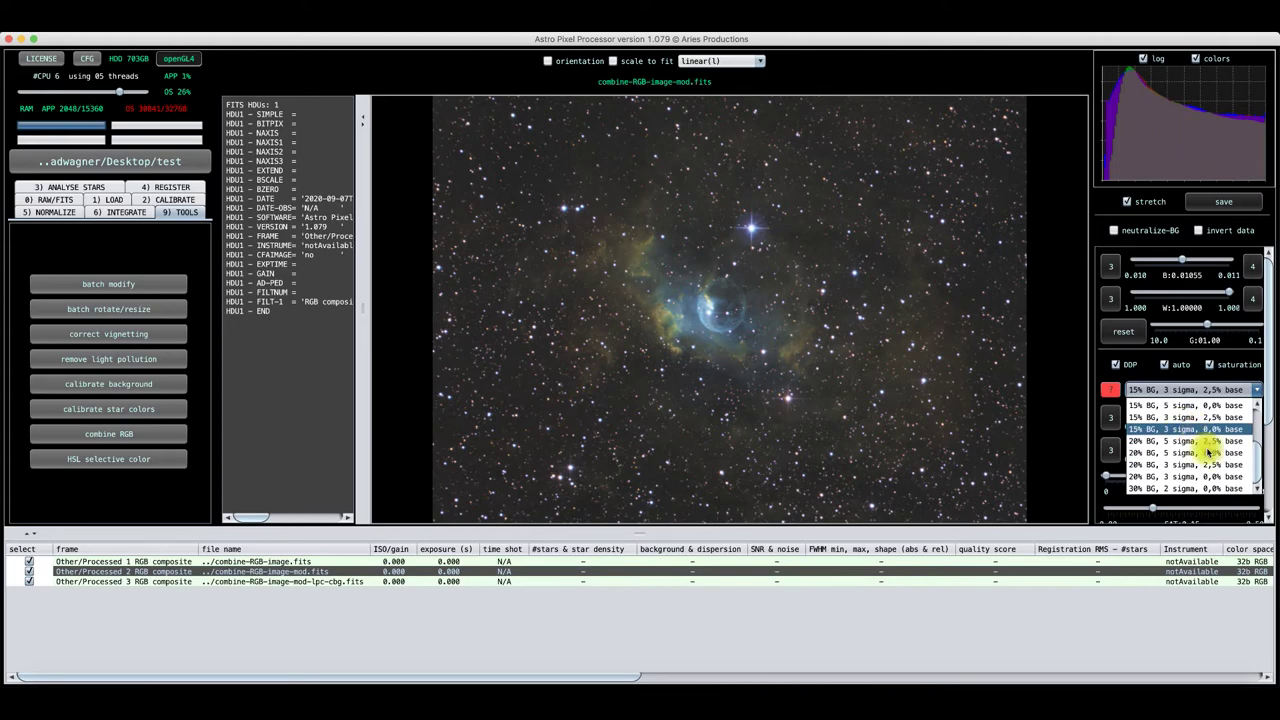
left_click(1181, 488)
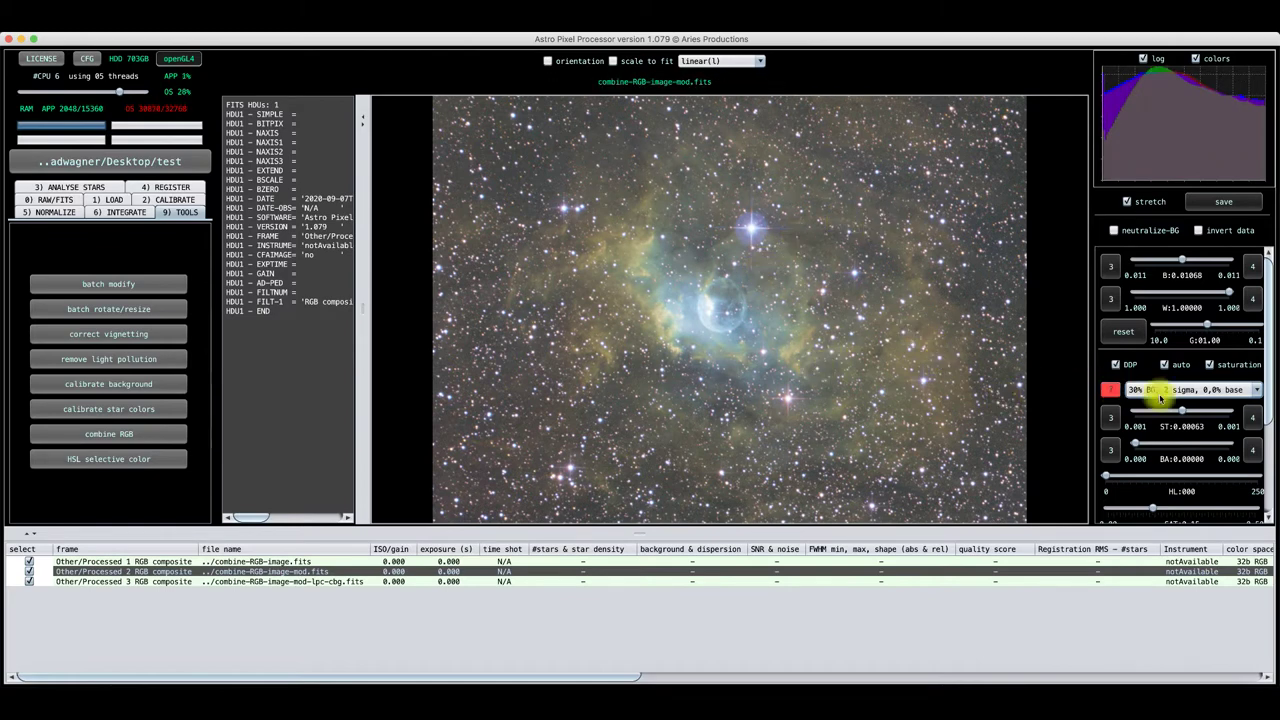
left_click(1209, 365)
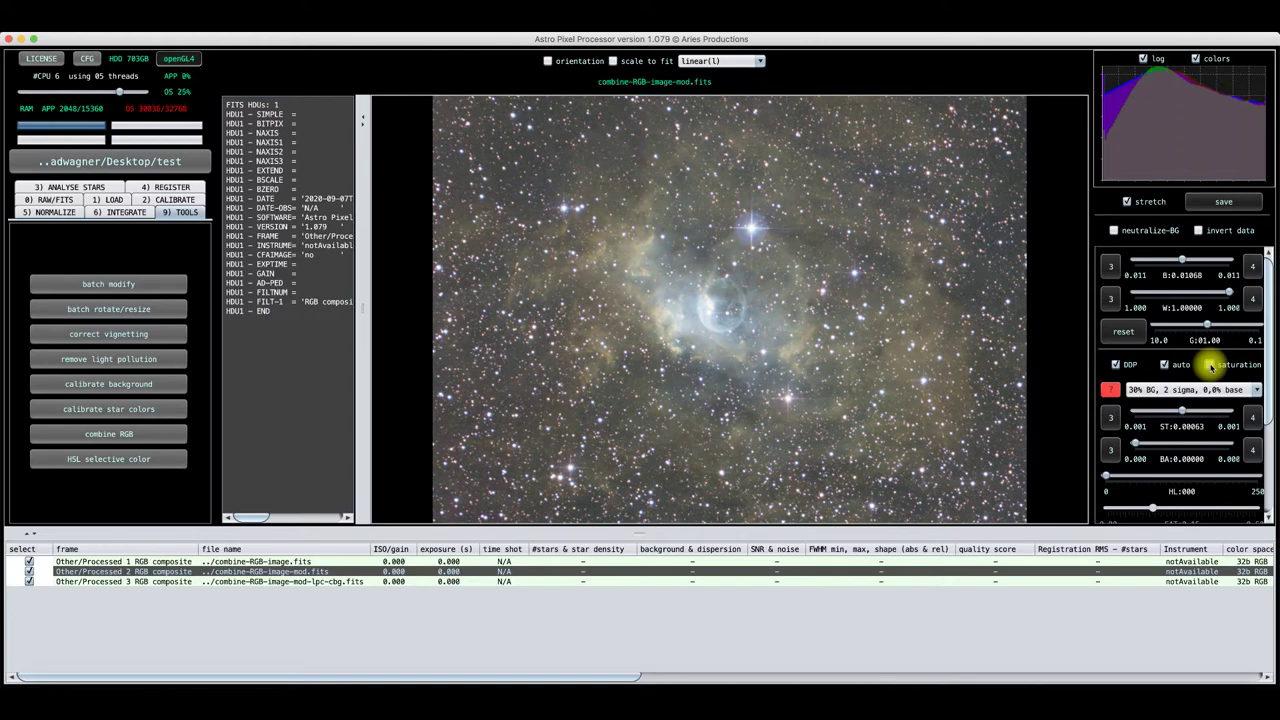
left_click(1210, 366)
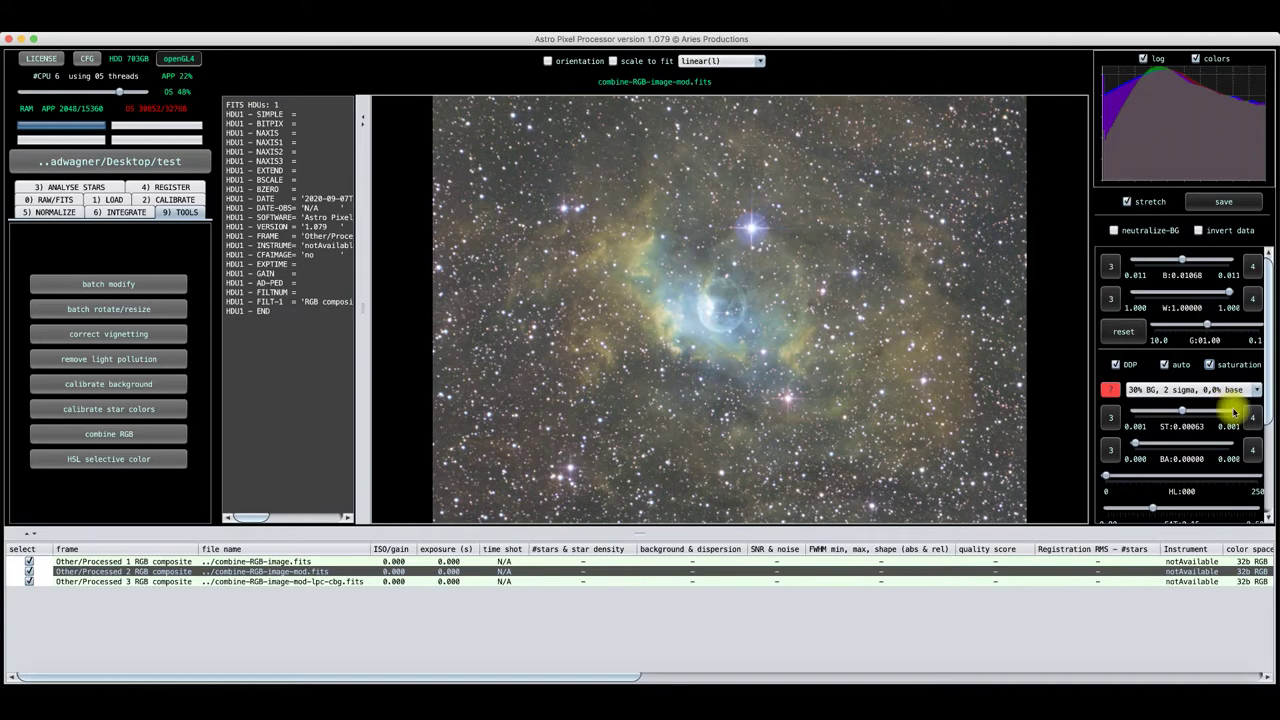
Compare the 20% and 15% BG, 3 sigma, 0,0% base stretch presets and settle on 20% BG, 5 sigma, 2,5% base
left_click(1258, 392)
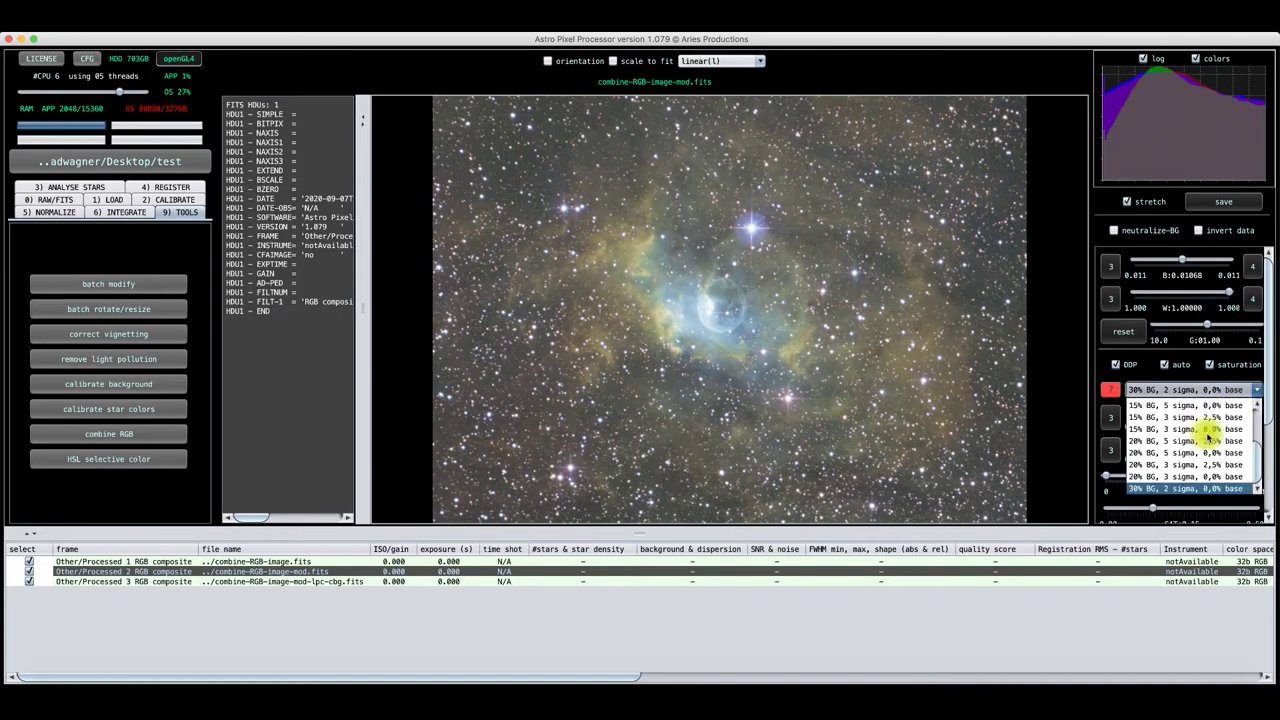
left_click(1175, 482)
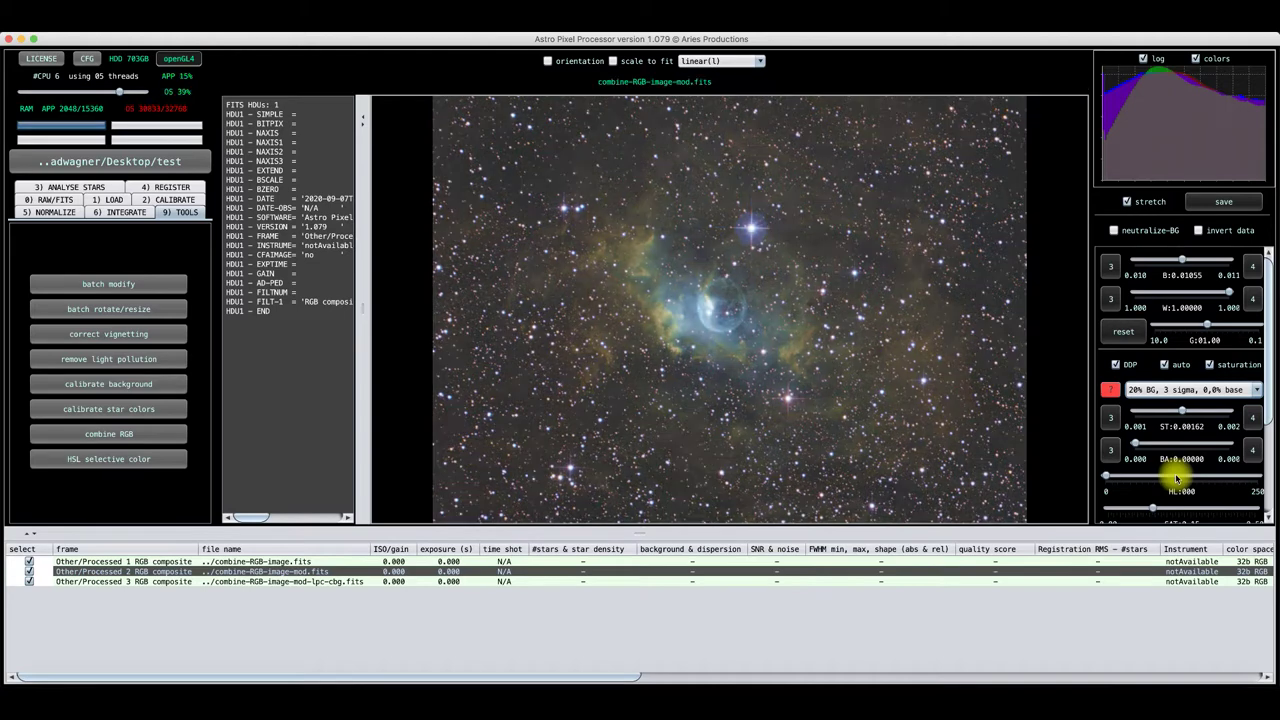
left_click(1258, 393)
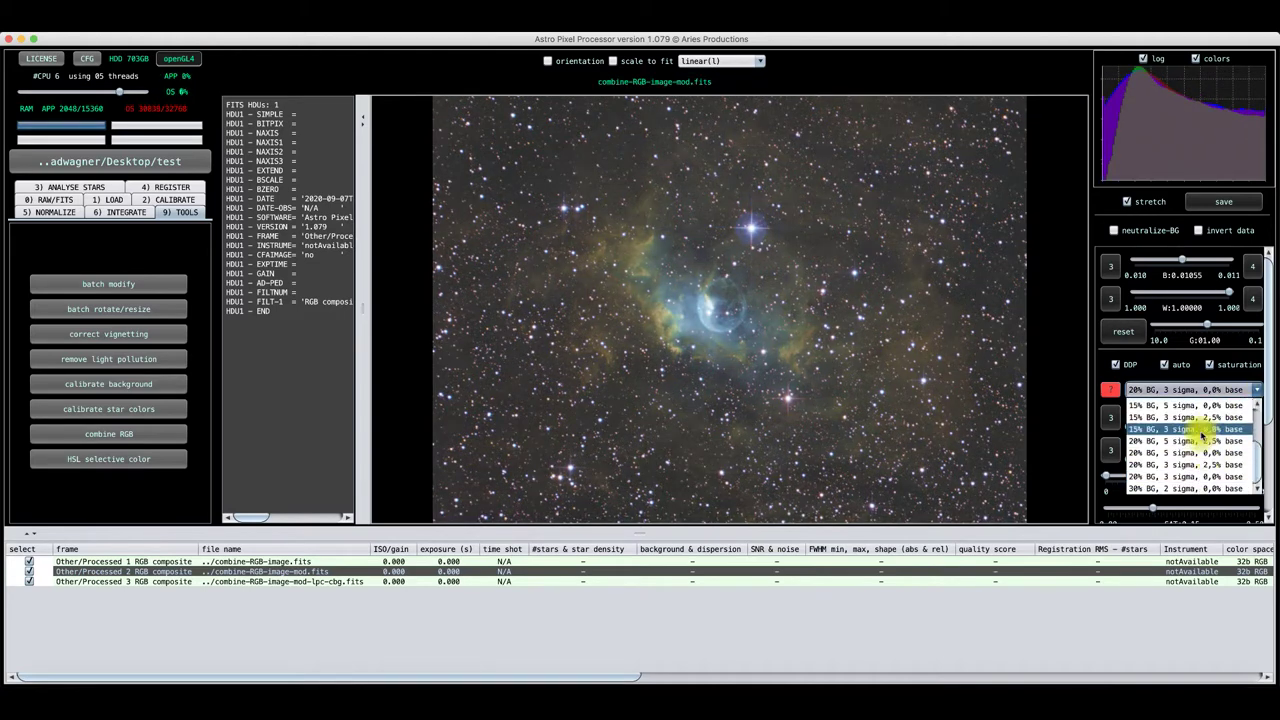
left_click(1203, 430)
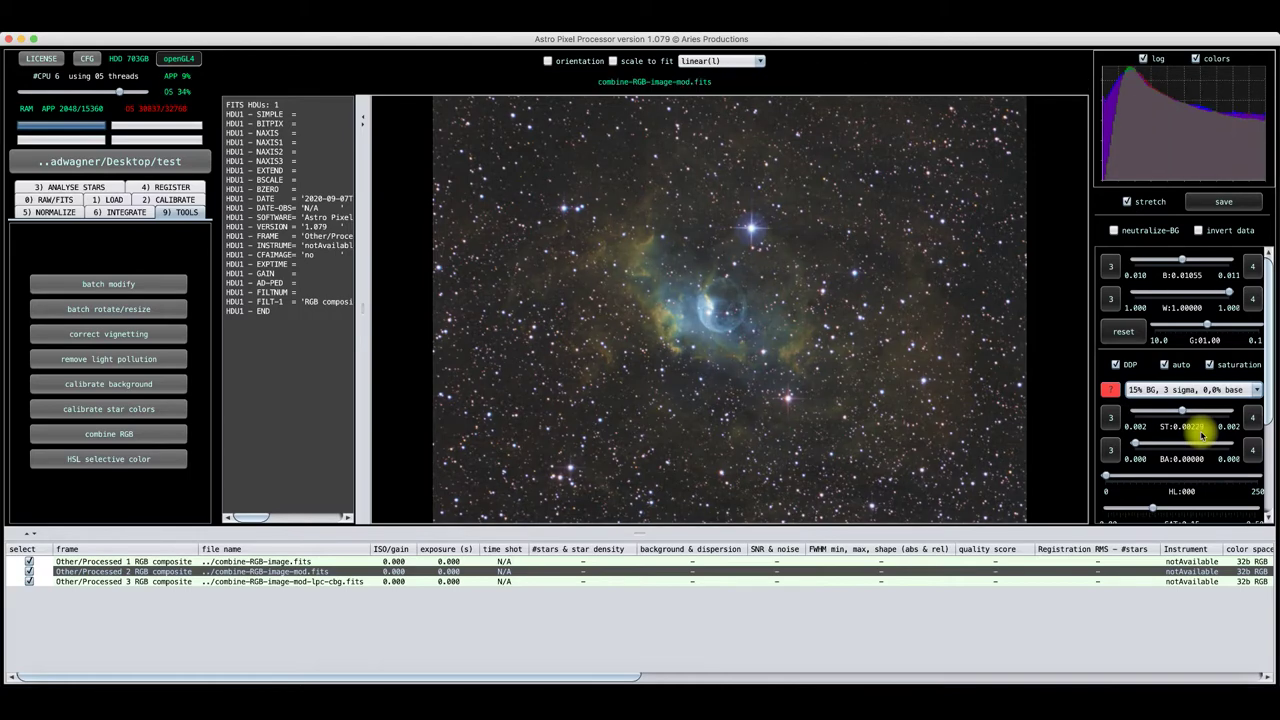
left_click(1258, 392)
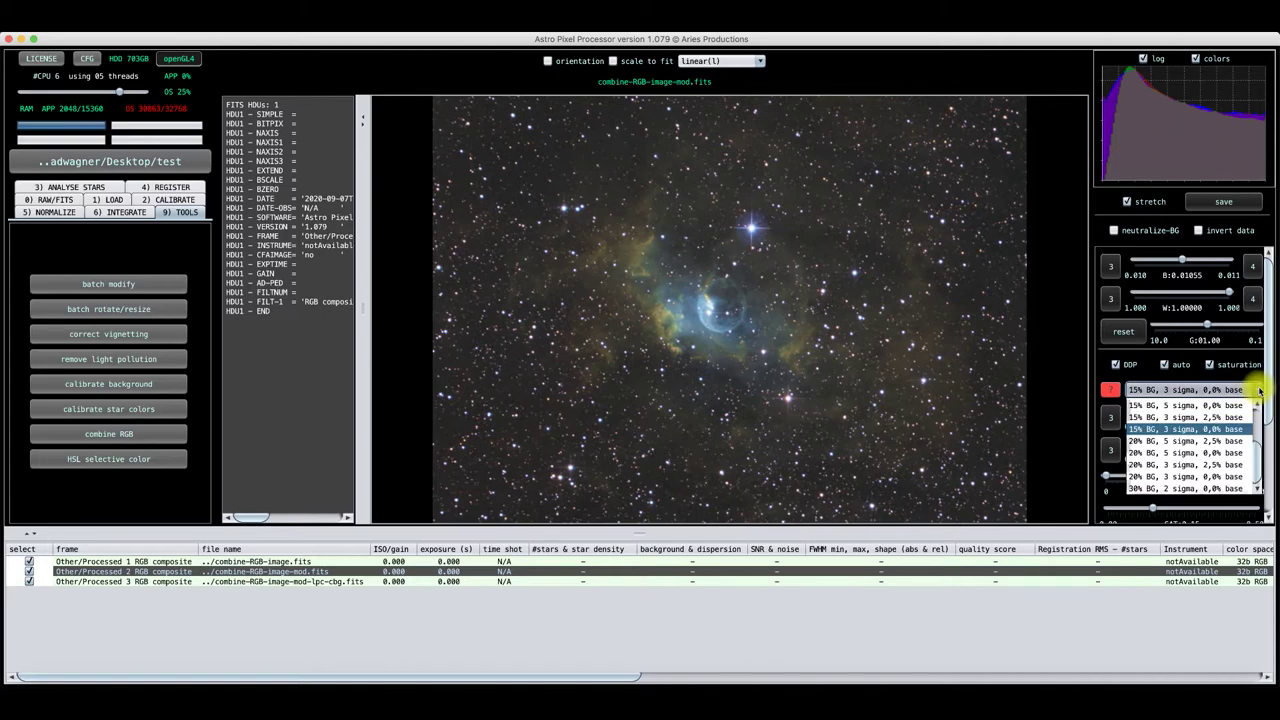
left_click(1215, 438)
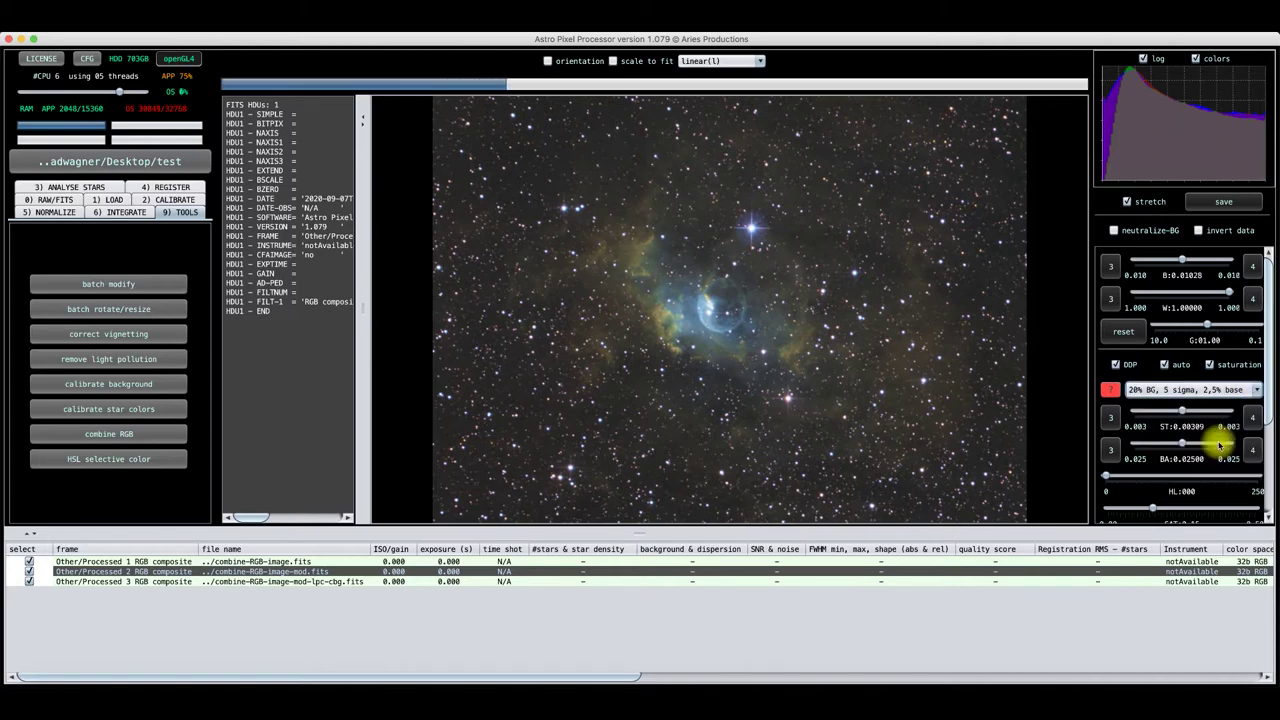
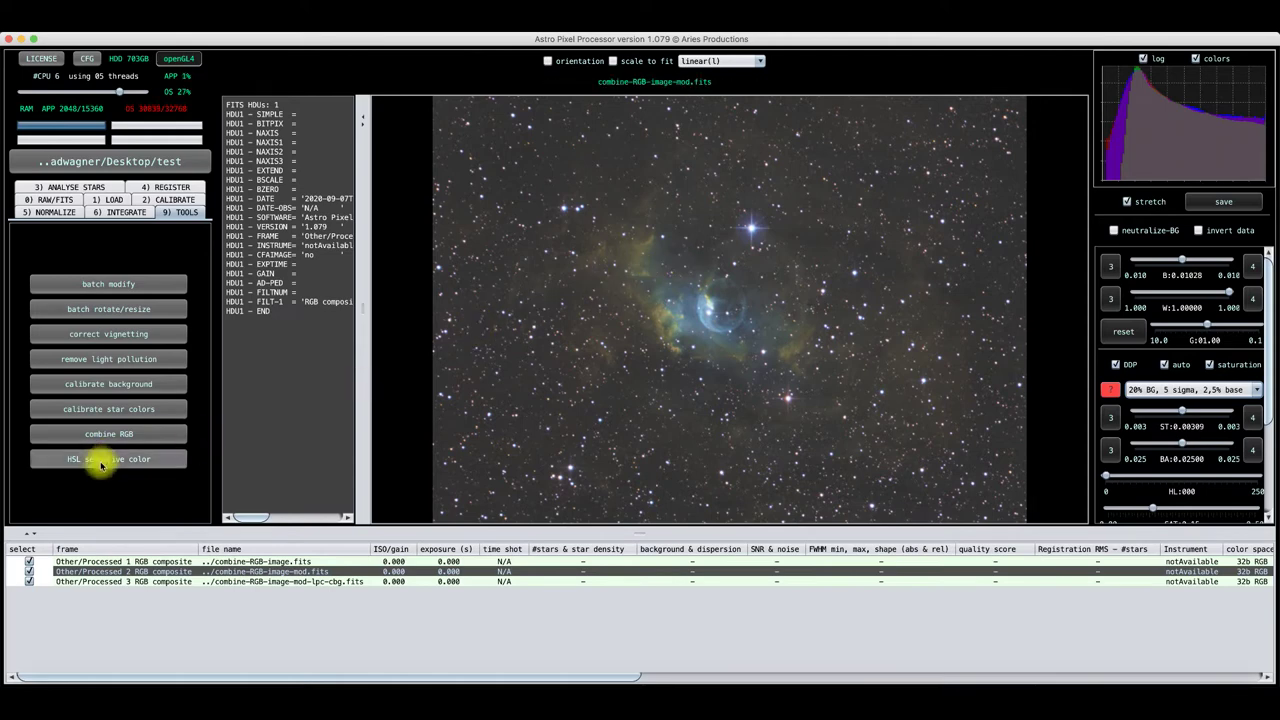
Load combine-RGB-image-mod-lpc-cbg.fits and start the HSL selective color tool on it, with RED as the color to adjust
double_click(129, 581)
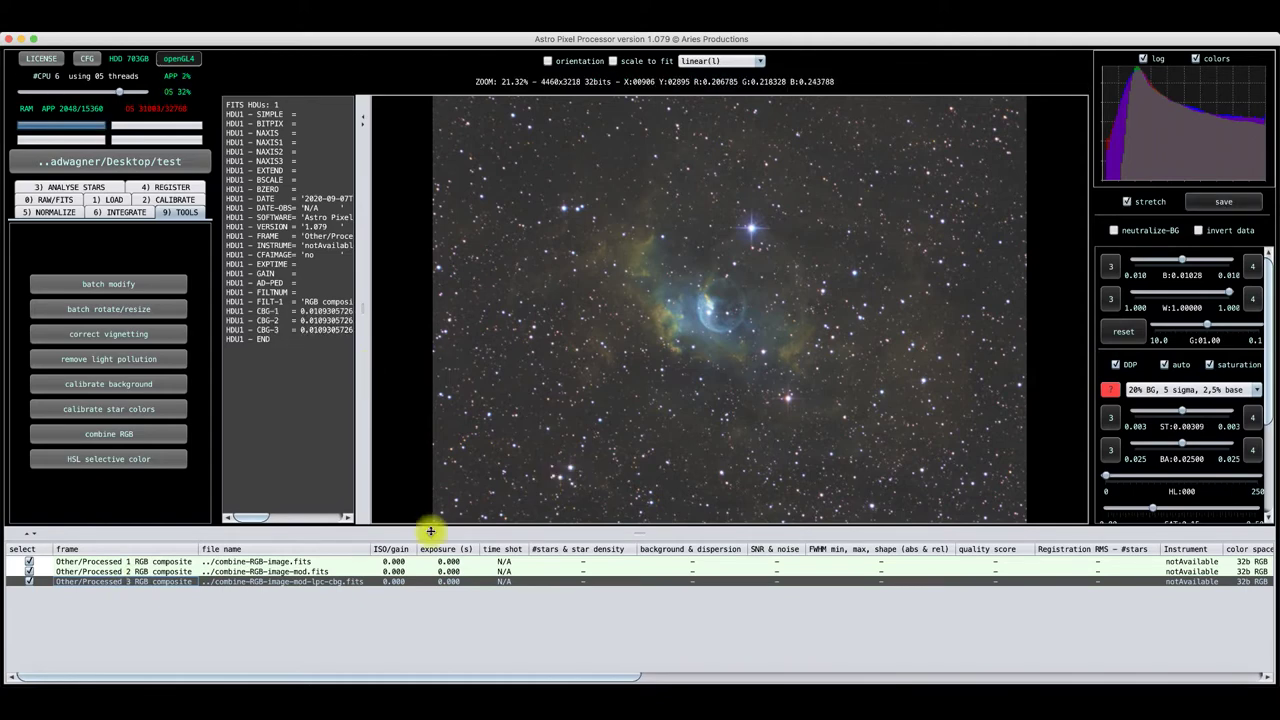
left_click(97, 461)
left_click(943, 361)
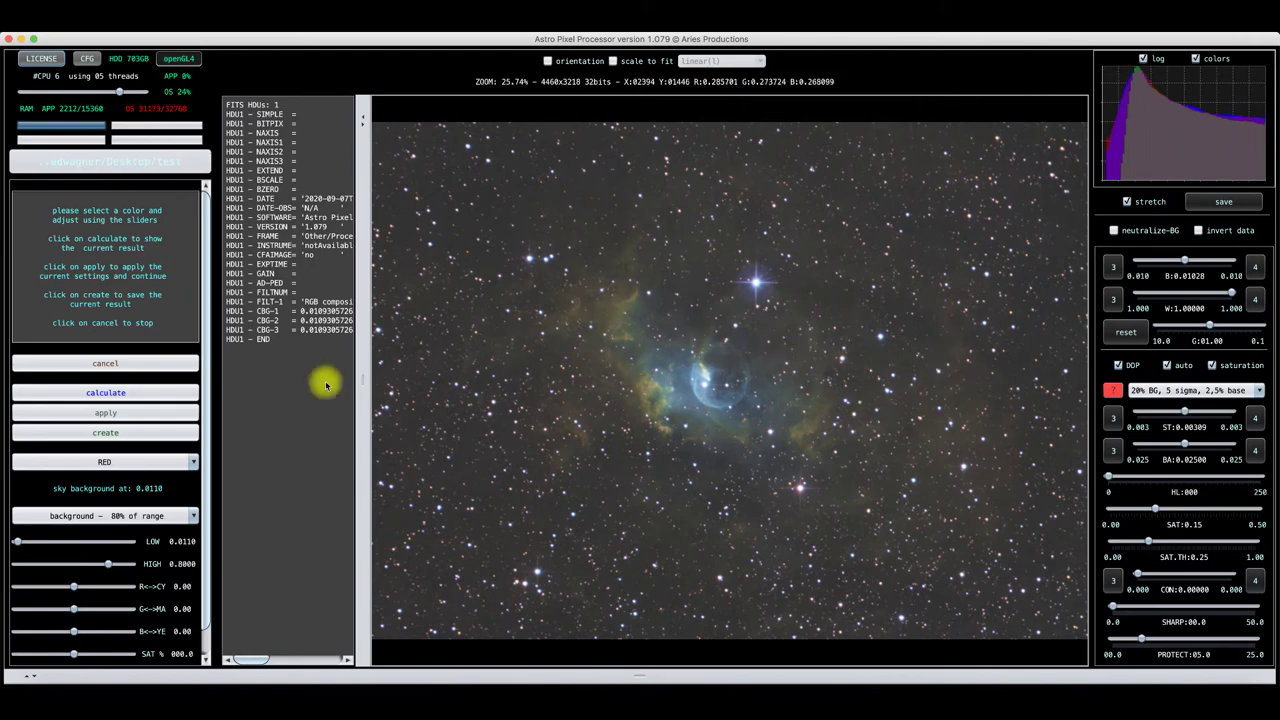
left_click(106, 462)
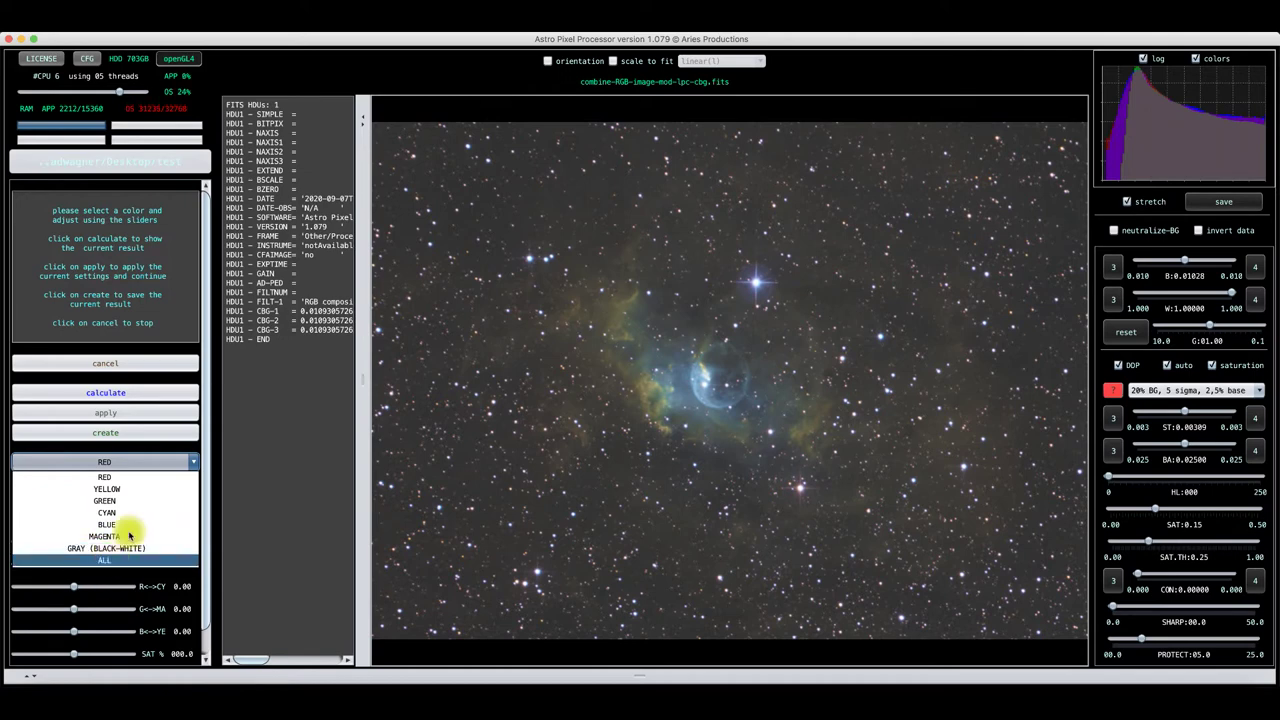
left_click(115, 460)
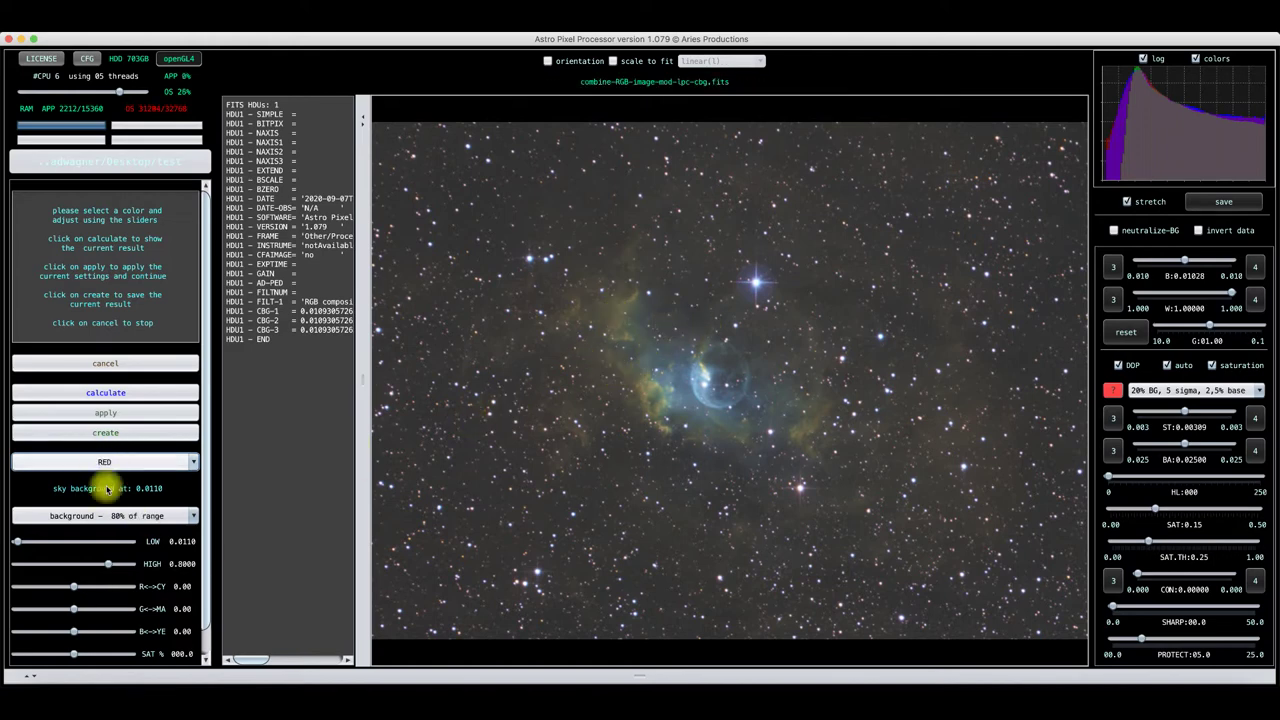
mouse_move(74, 586)
left_mouse_down()
mouse_move(9, 586)
mouse_move(129, 600)
mouse_move(75, 601)
left_mouse_up()
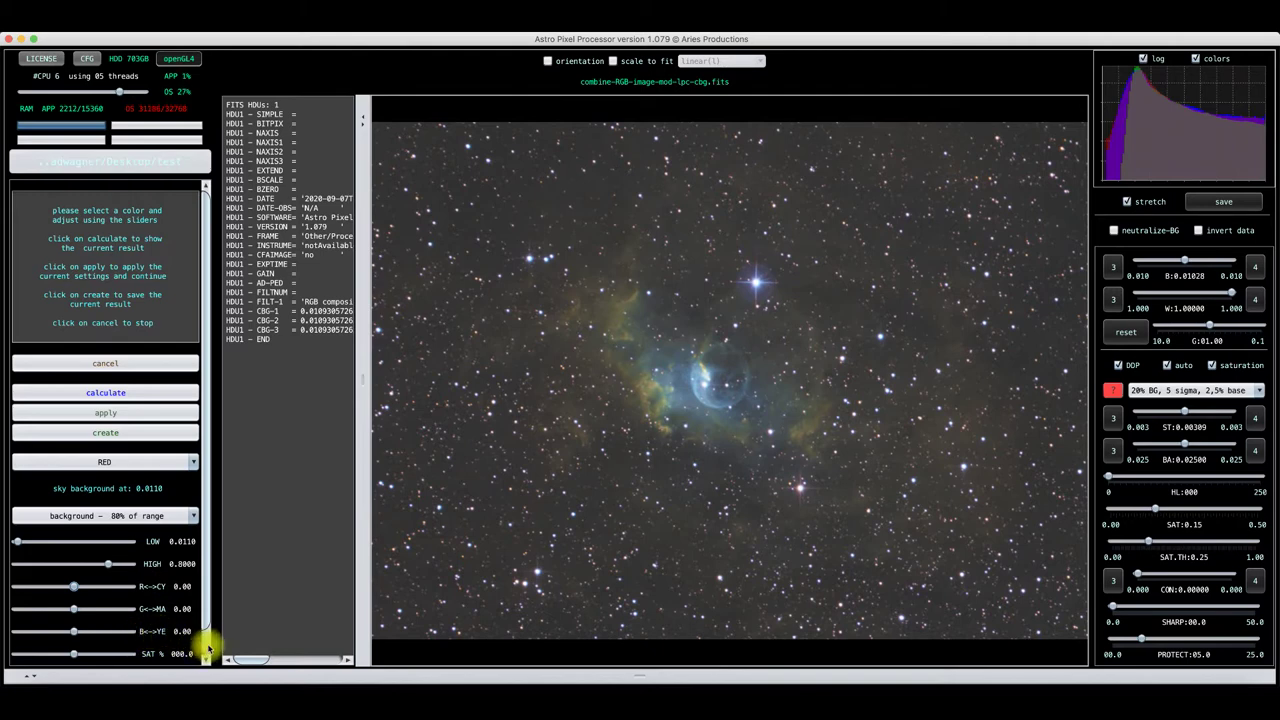
scroll(206, 644, "down", 1)
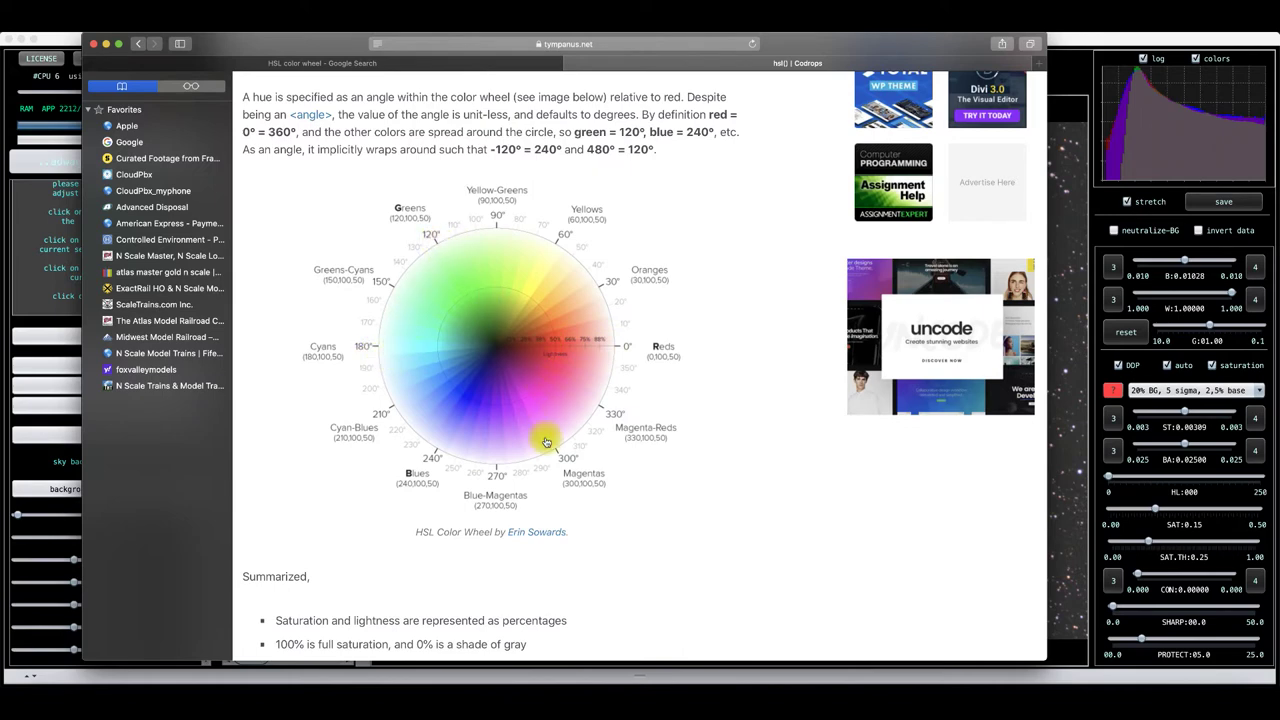
Examine the HSL color wheel in the Safari window beside the nebula image, moving the window to compare their colors
left_click_drag(271, 41, 505, 49)
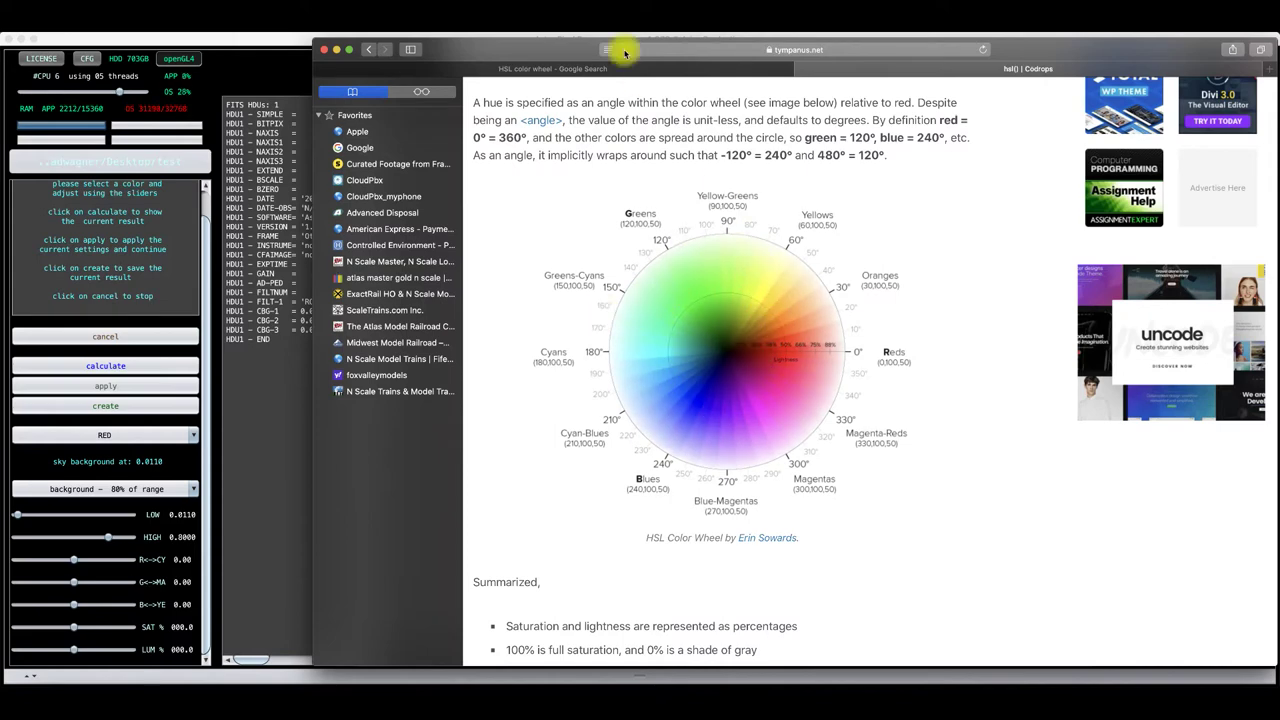
left_click_drag(491, 80, 400, 649)
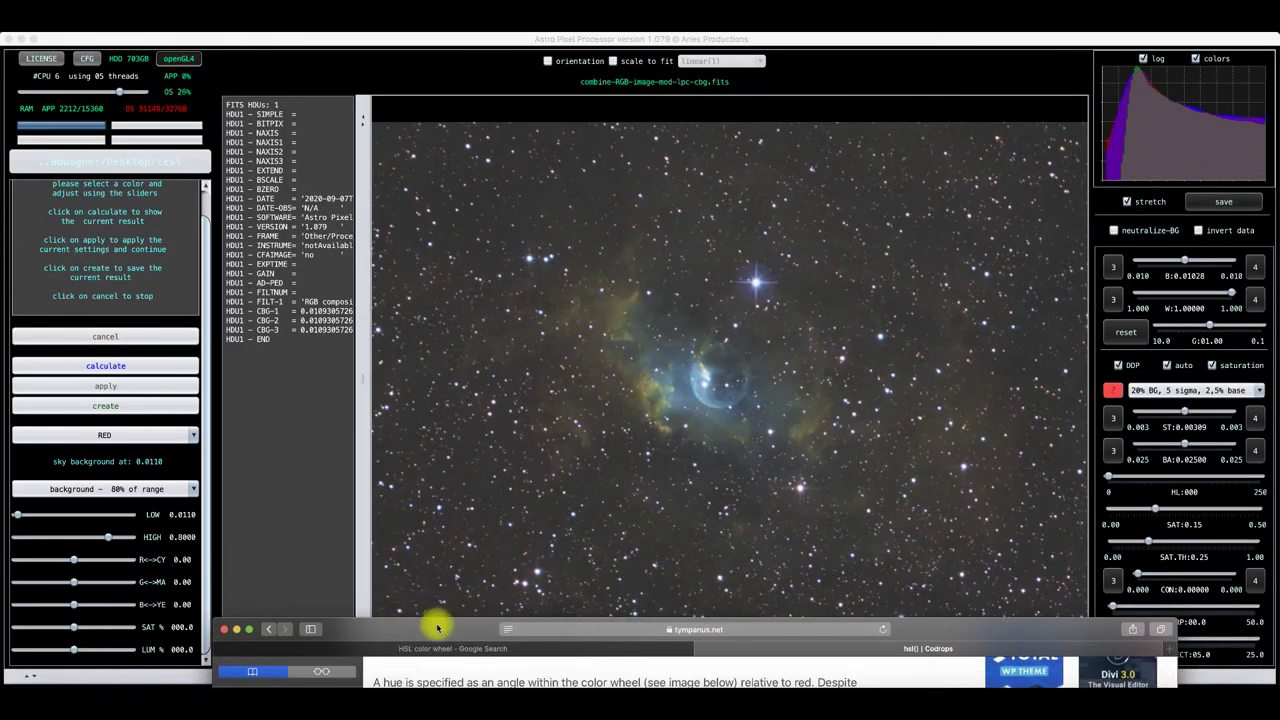
left_click_drag(431, 628, 449, 84)
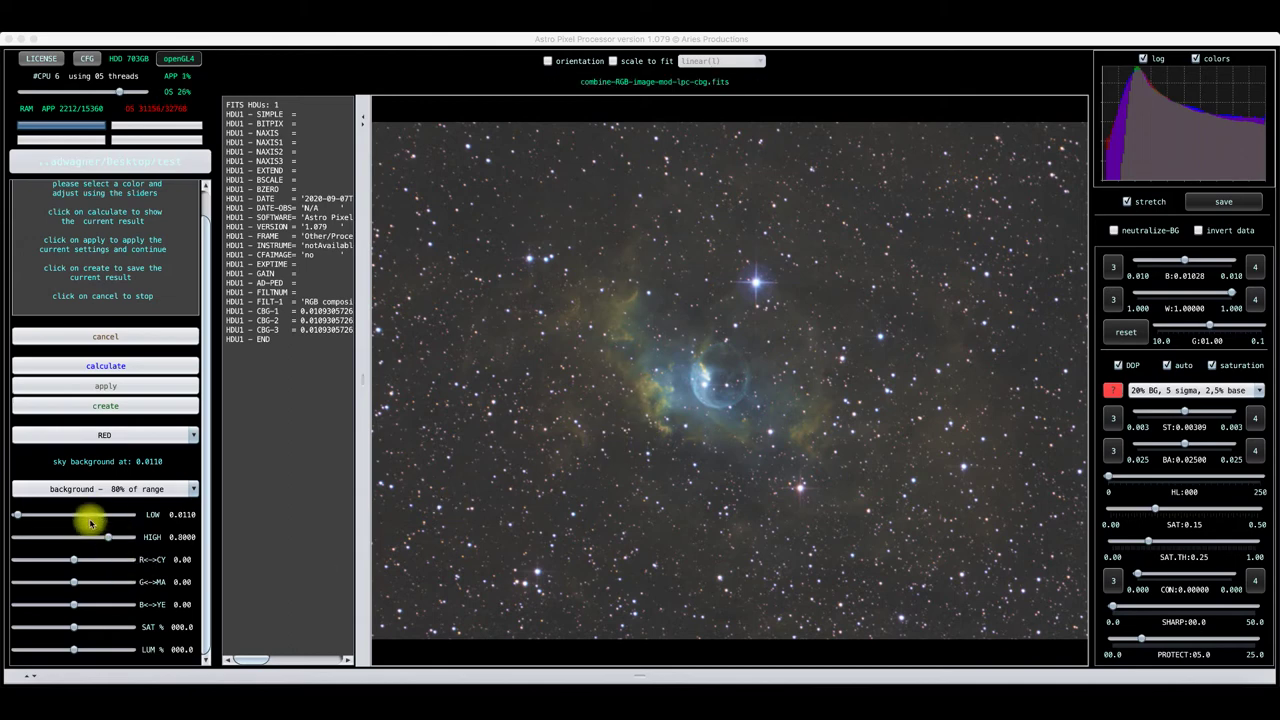
Try shifting the reds fully toward yellow by setting B<->YE to 1.00 and calculating the result
left_click(73, 607)
left_click_drag(73, 607, 137, 614)
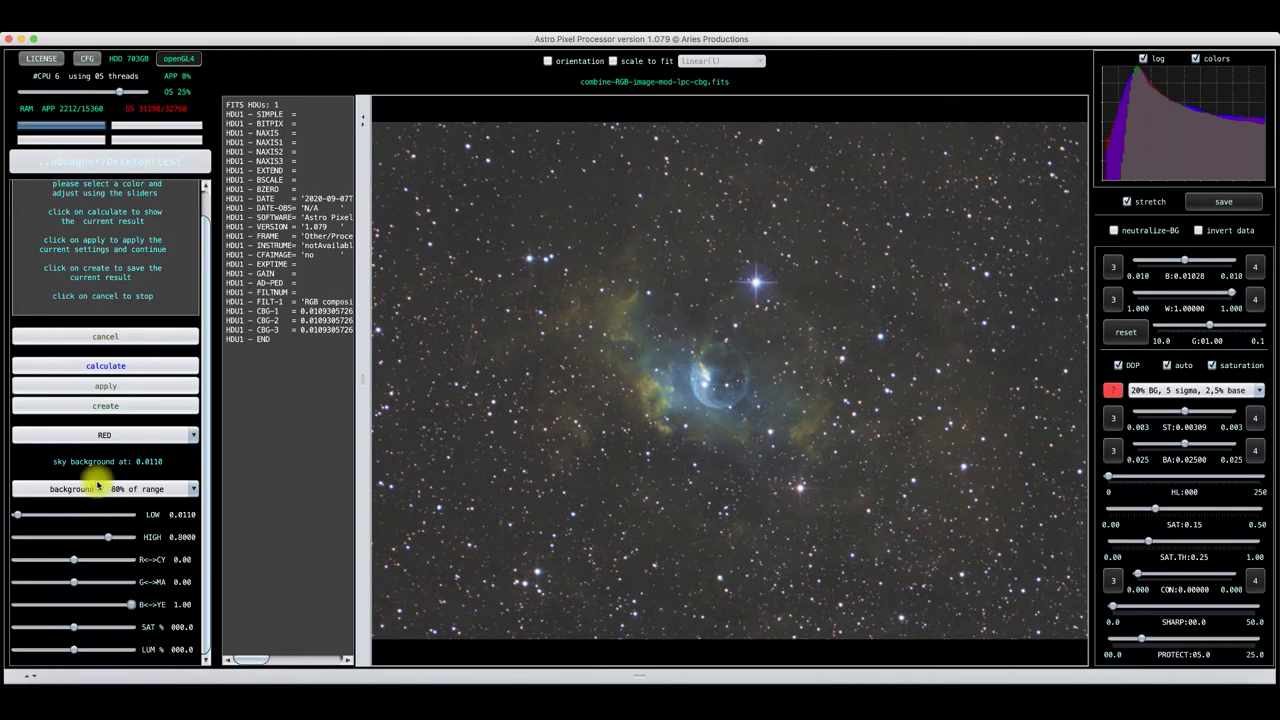
left_click(109, 434)
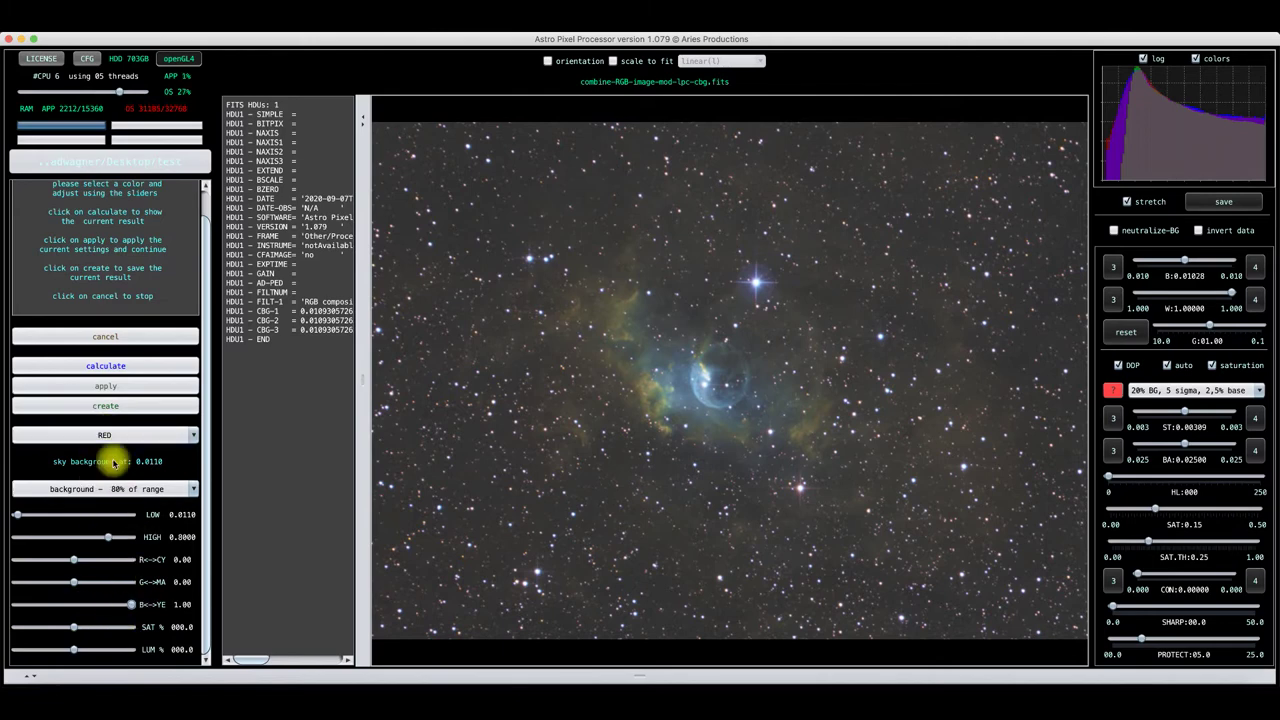
left_click(105, 367)
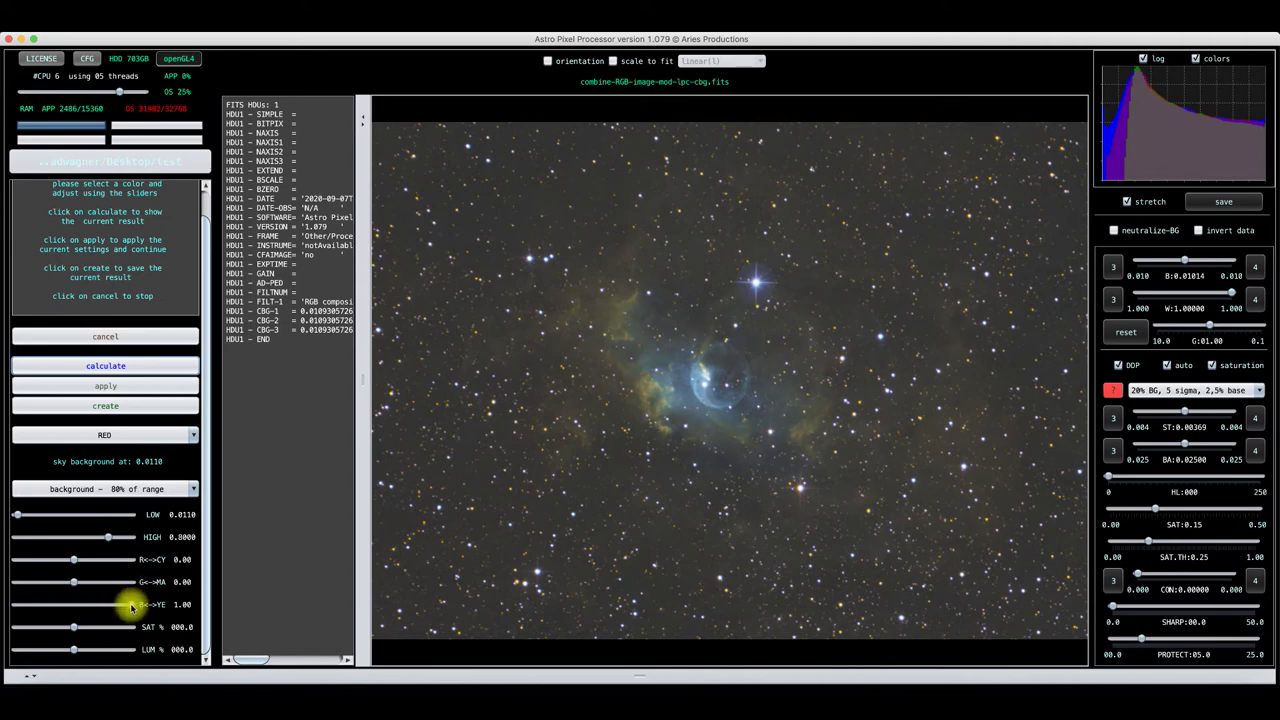
Return the reds' B<->YE shift to 0.00 and recalculate the selective color result
left_click_drag(131, 607, 122, 607)
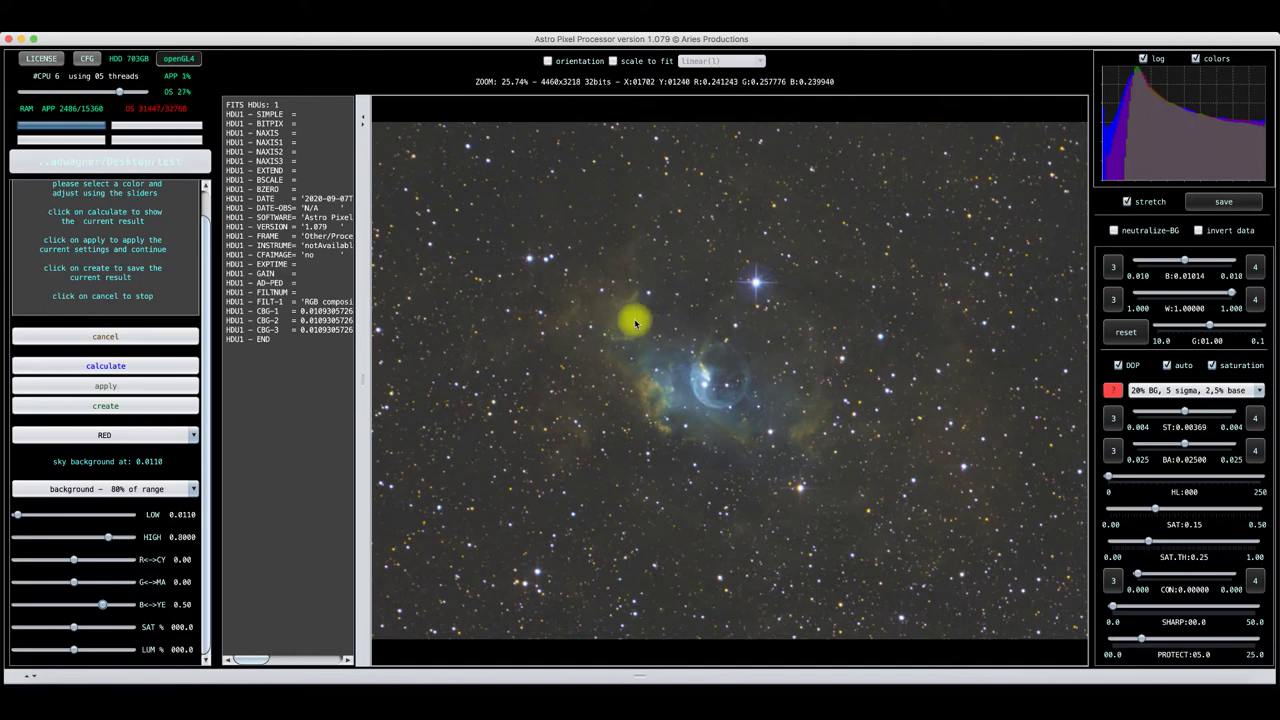
left_click_drag(102, 606, 73, 606)
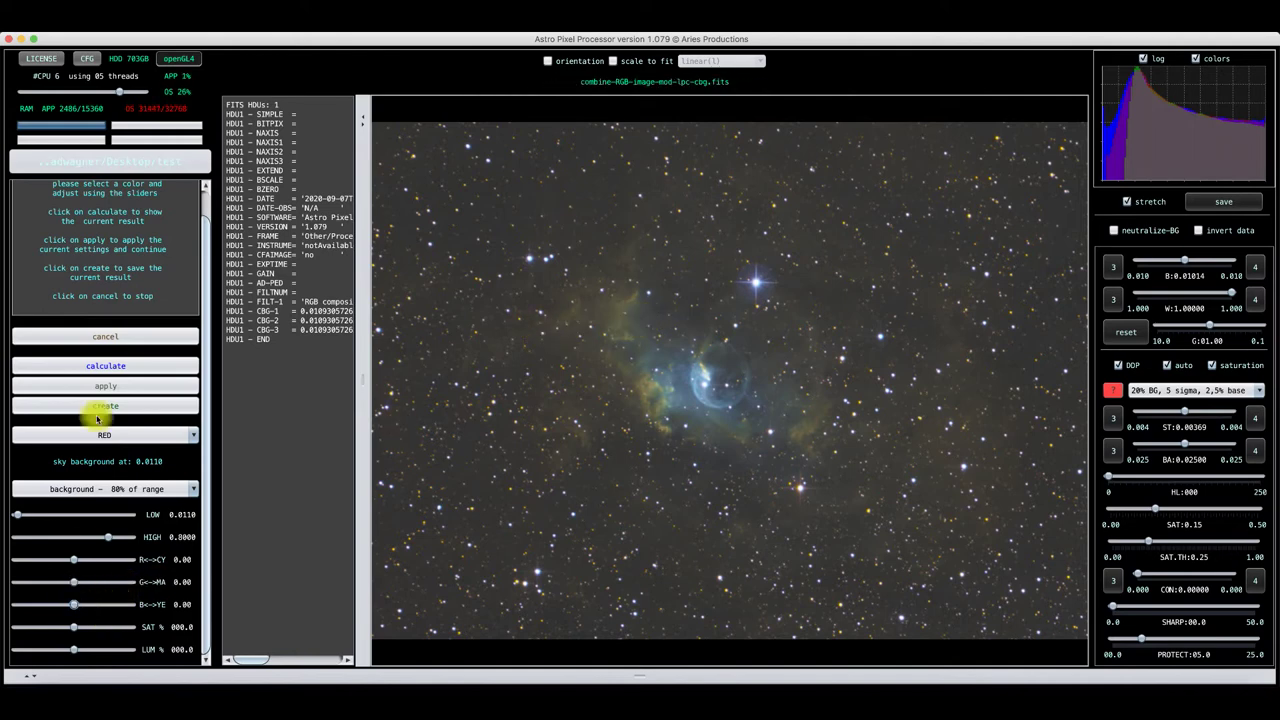
left_click(106, 365)
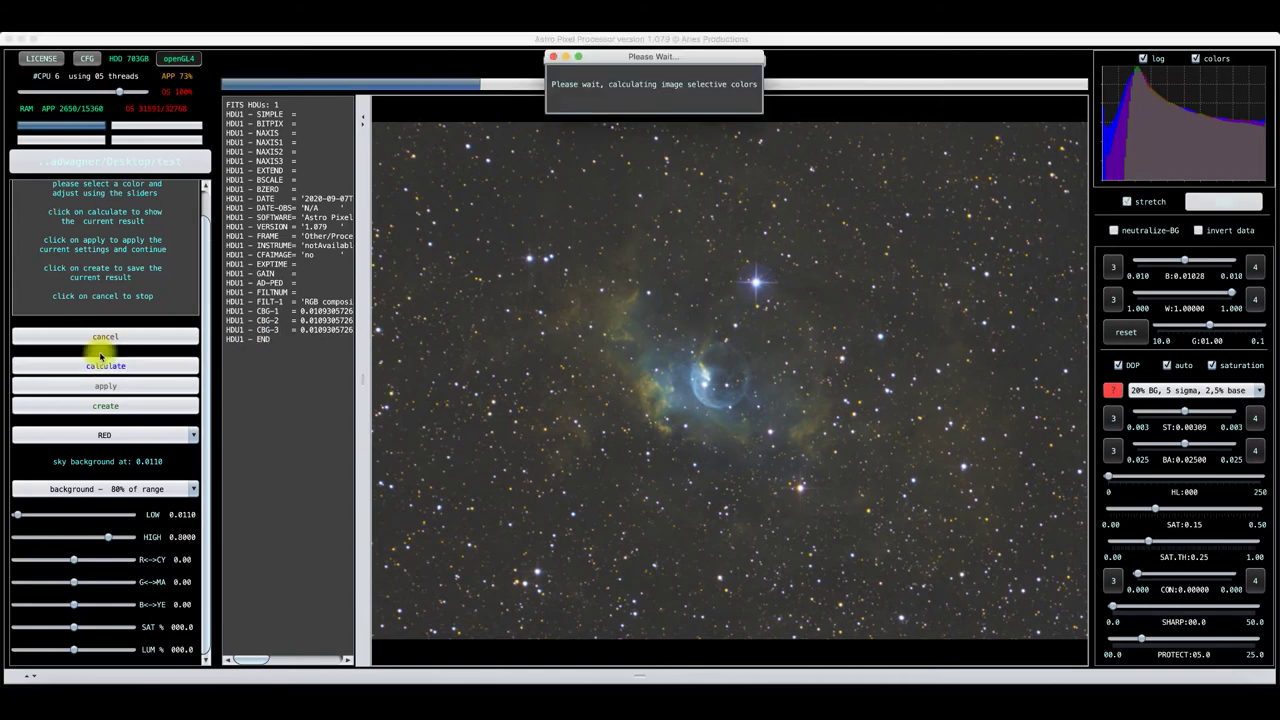
left_click(111, 389)
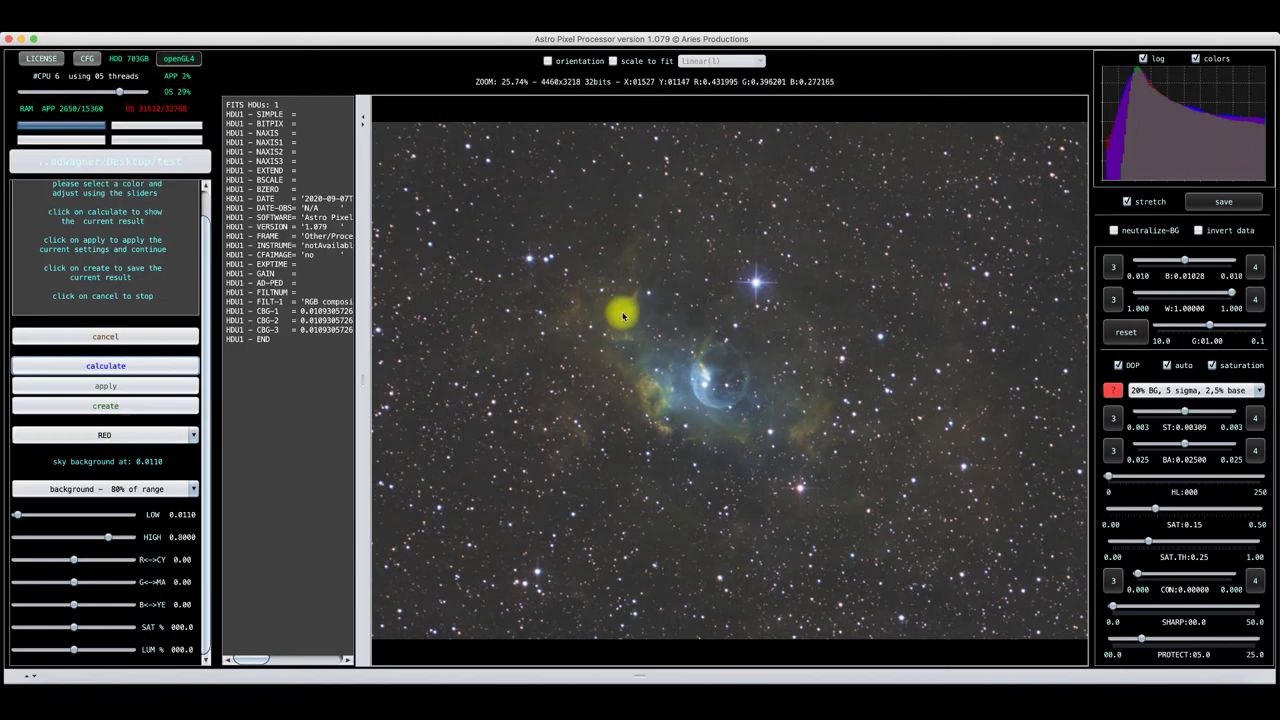
Shift the yellows toward red with R<->CY, calculating the result at -0.49 and again at -1.00
scroll(639, 378, "up", 5)
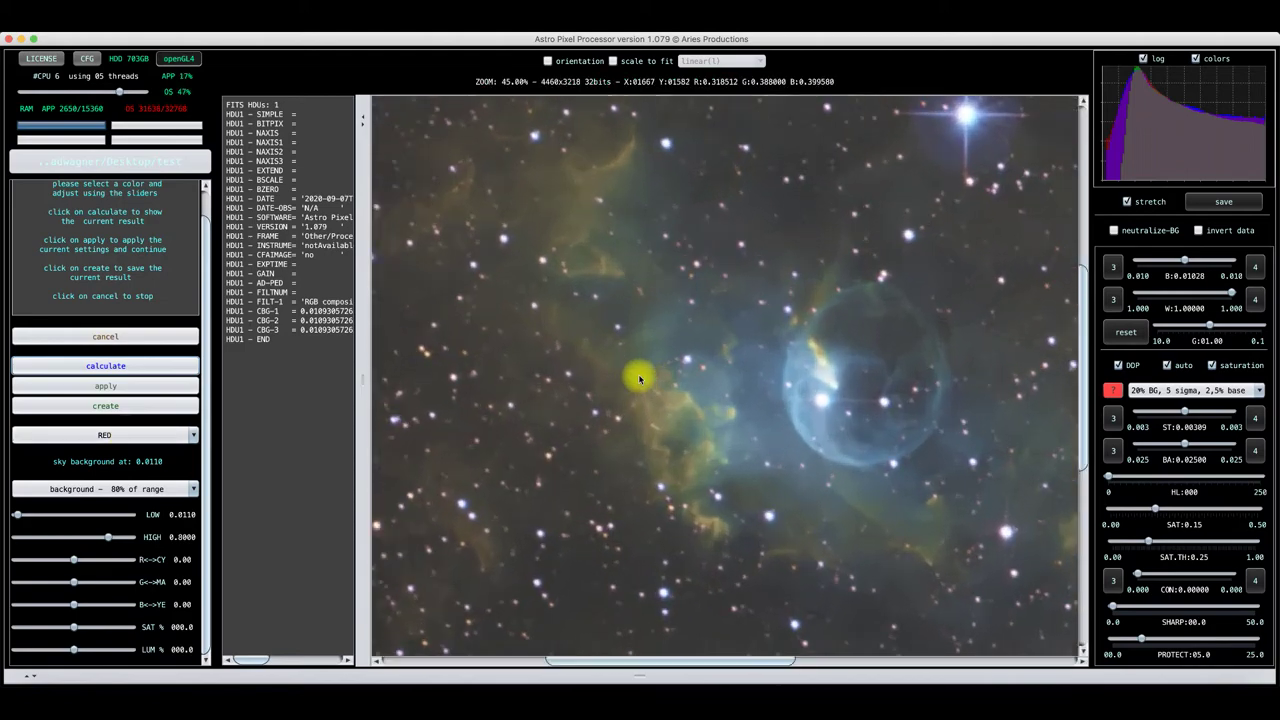
scroll(639, 378, "up", 10)
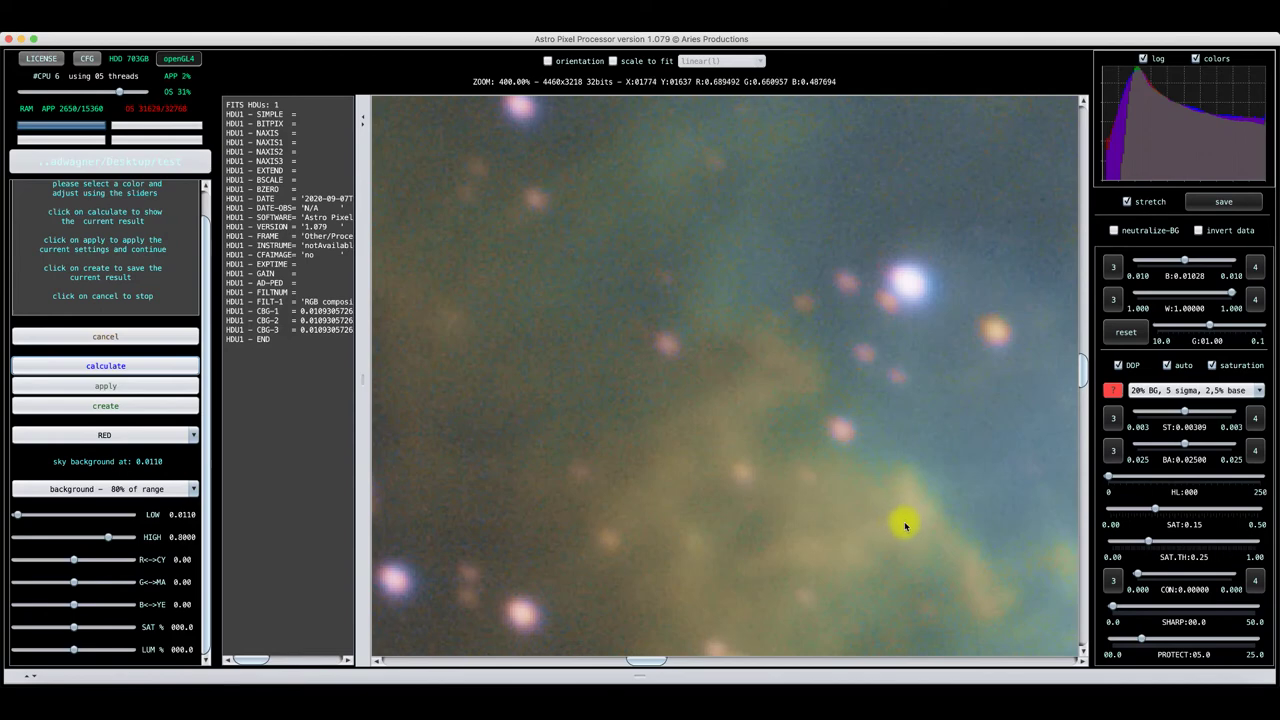
scroll(708, 383, "down", 3)
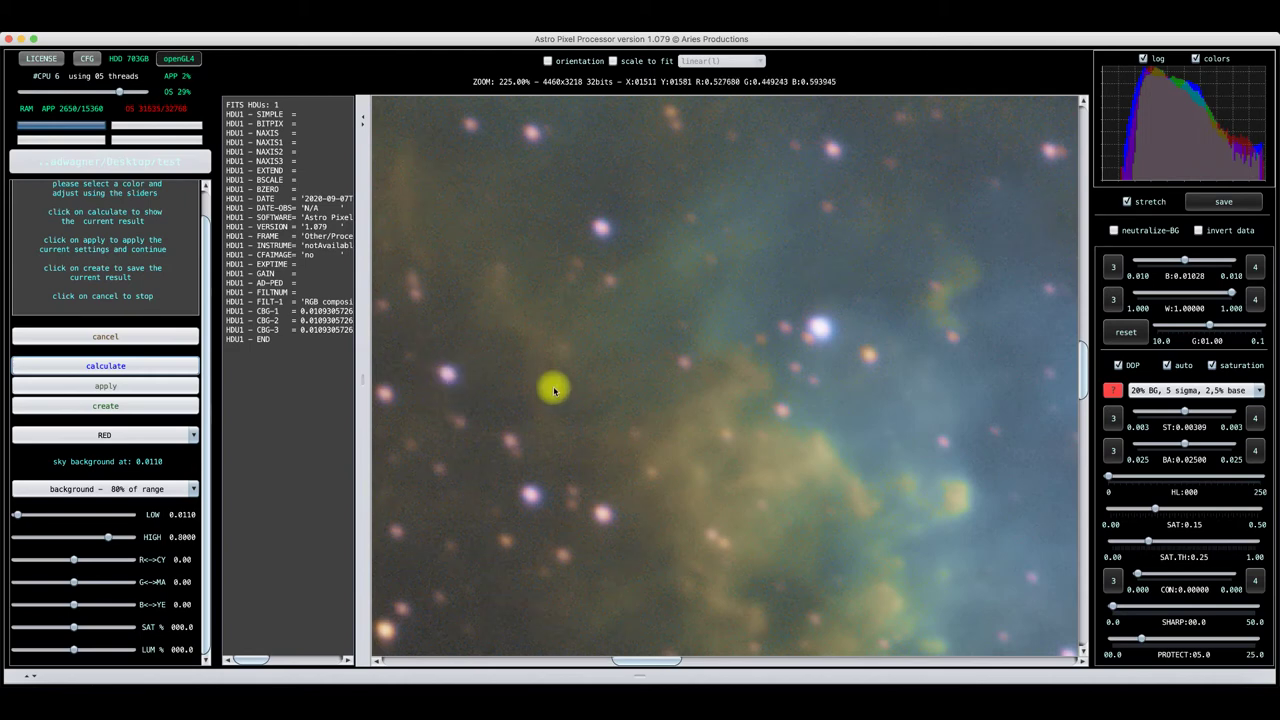
scroll(706, 404, "down", 4)
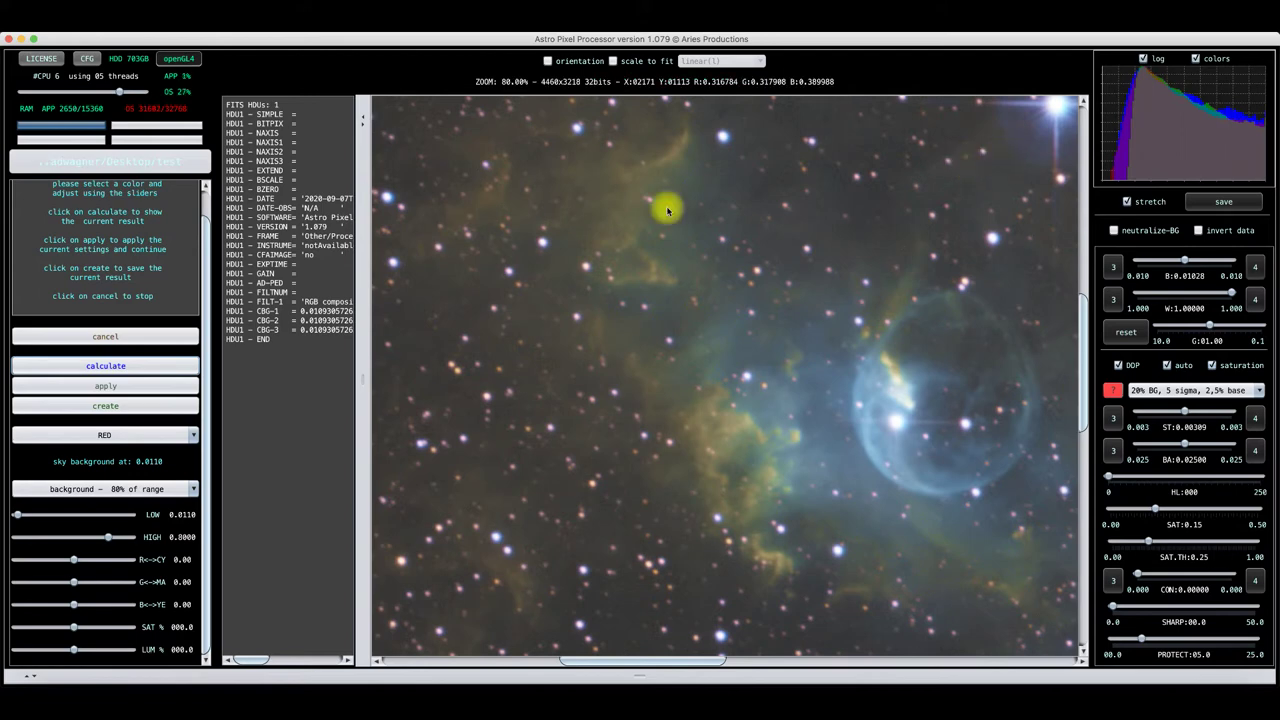
left_click(121, 437)
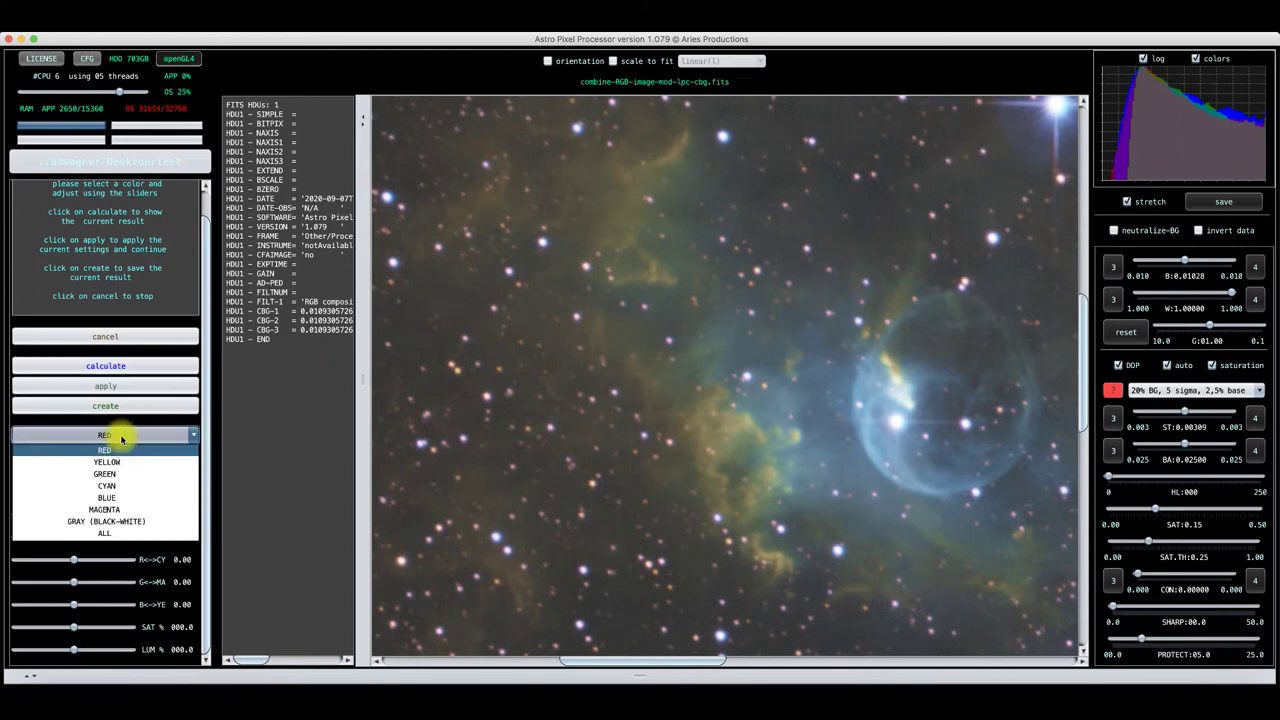
left_click(109, 462)
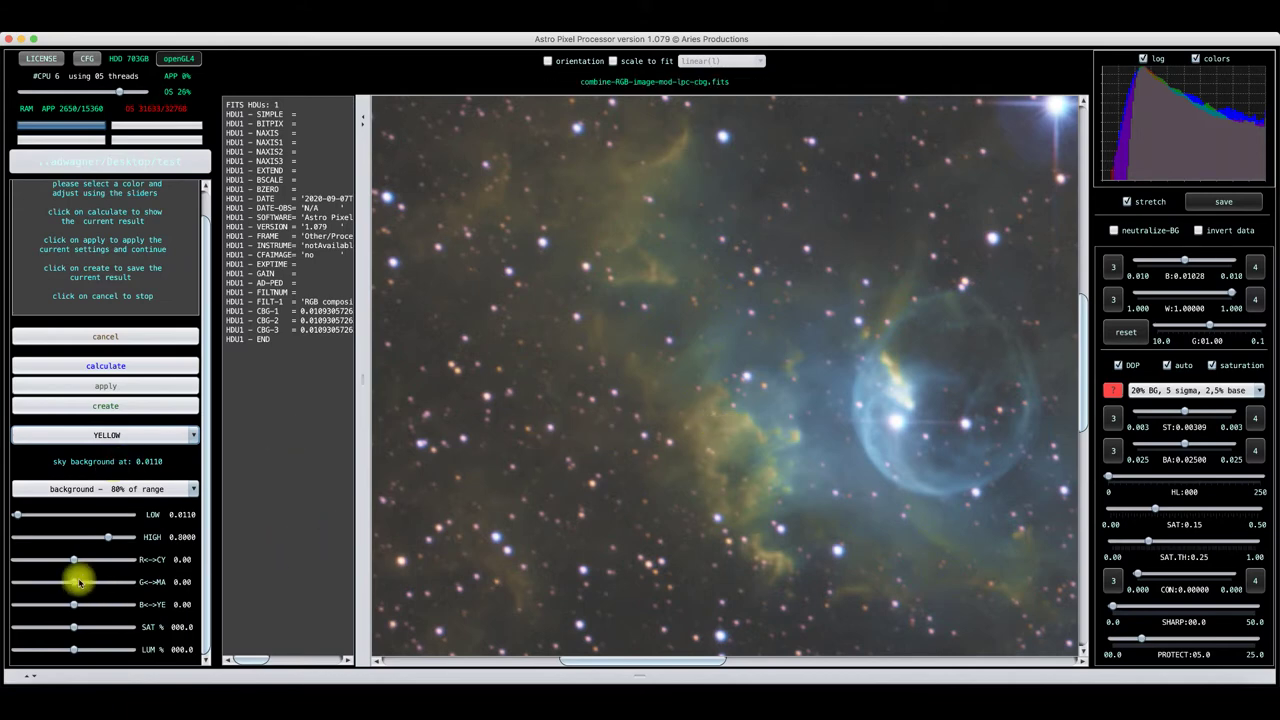
left_click_drag(73, 563, 48, 563)
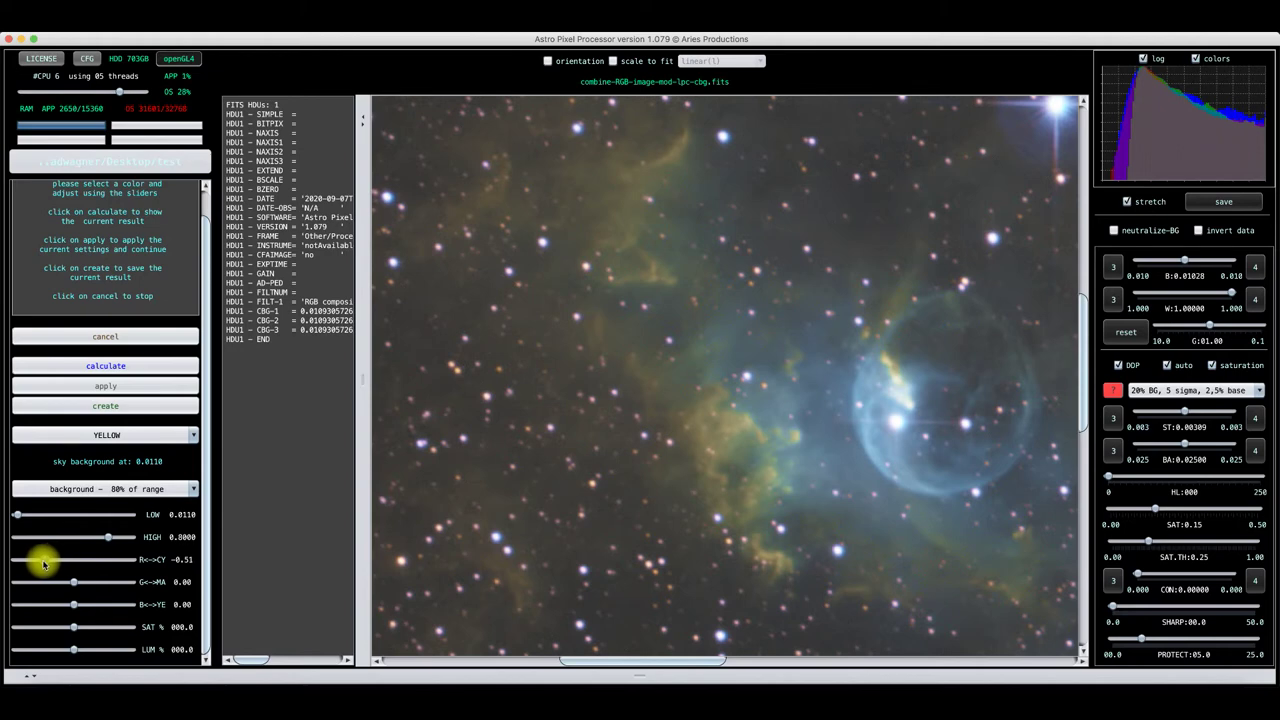
left_click(110, 366)
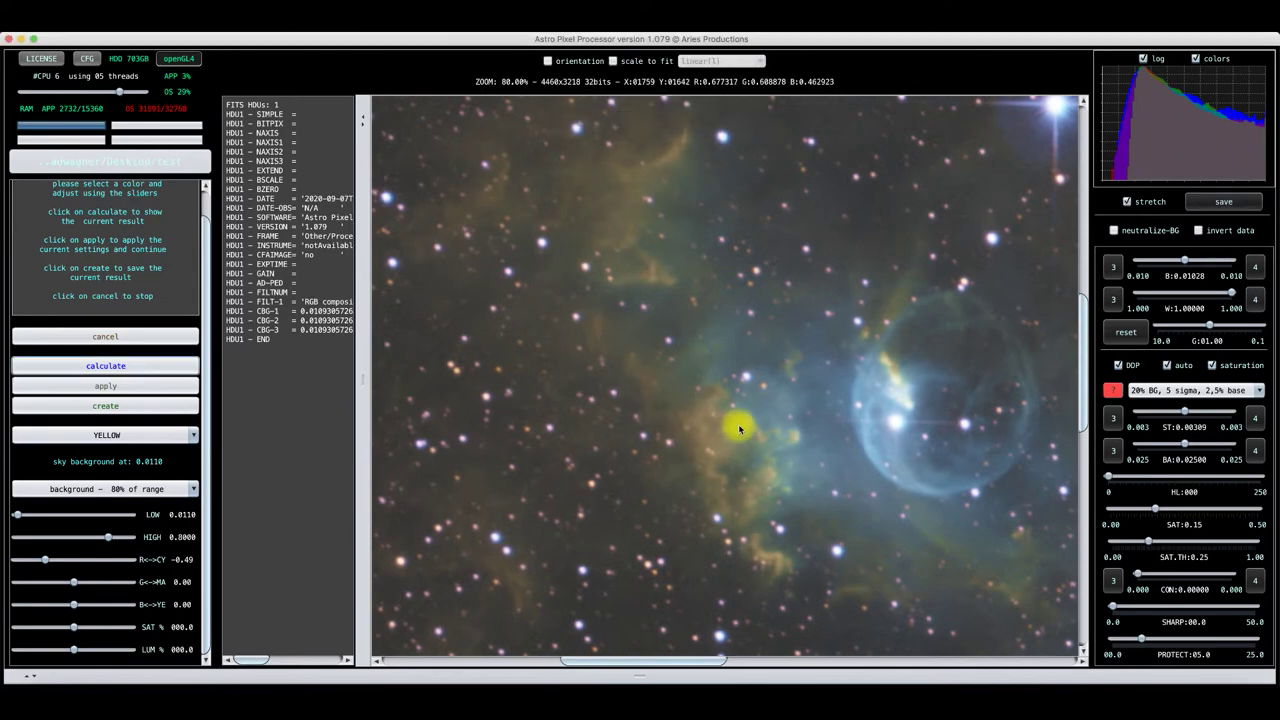
scroll(740, 430, "down", 5)
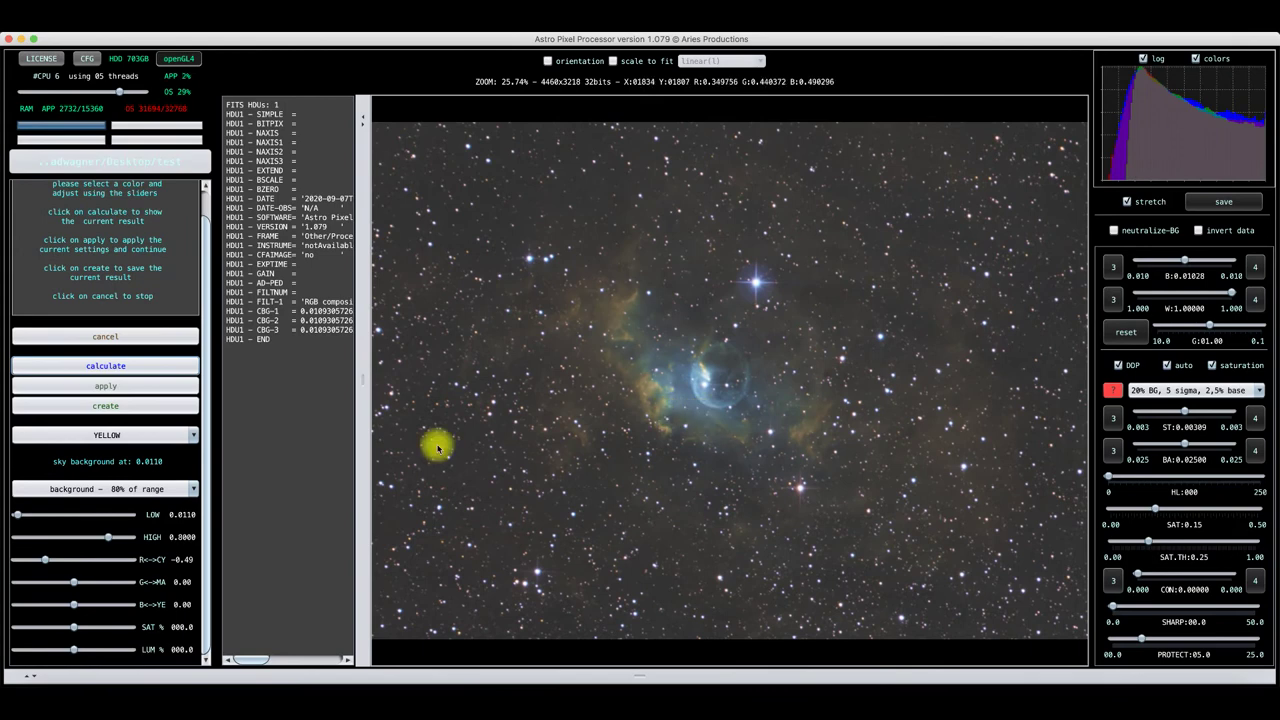
left_click_drag(44, 560, 12, 559)
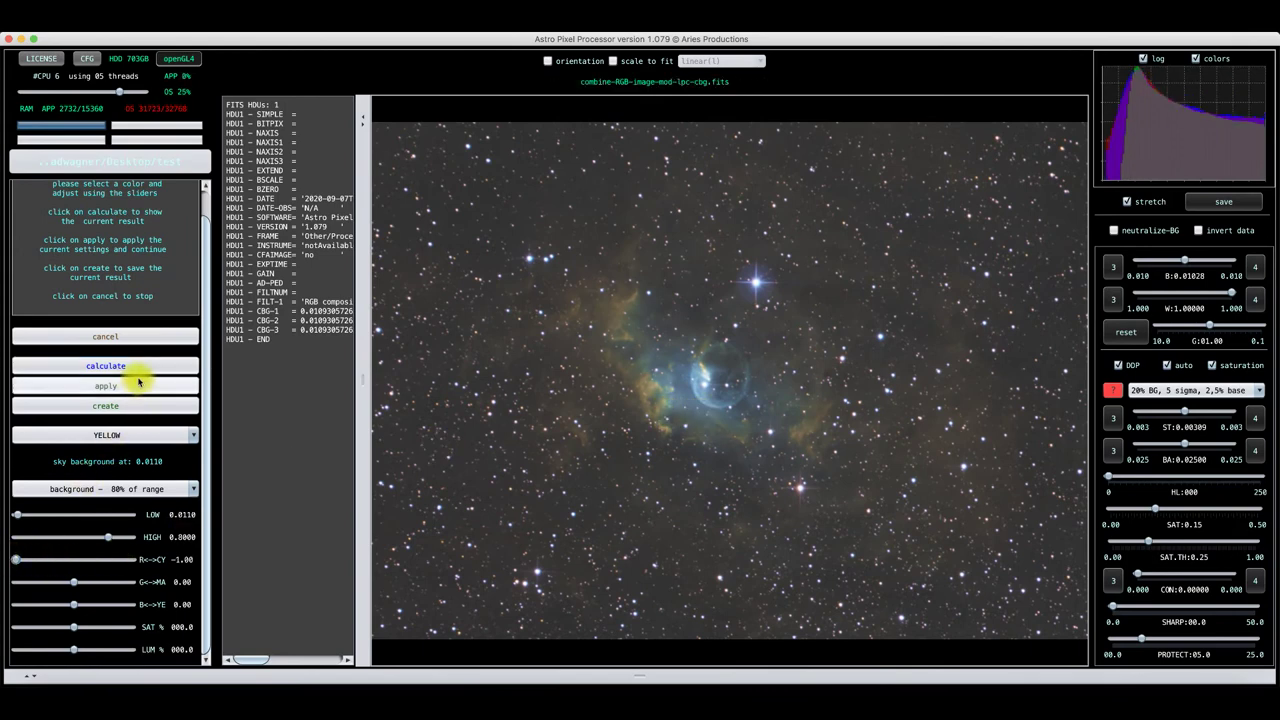
left_click(103, 366)
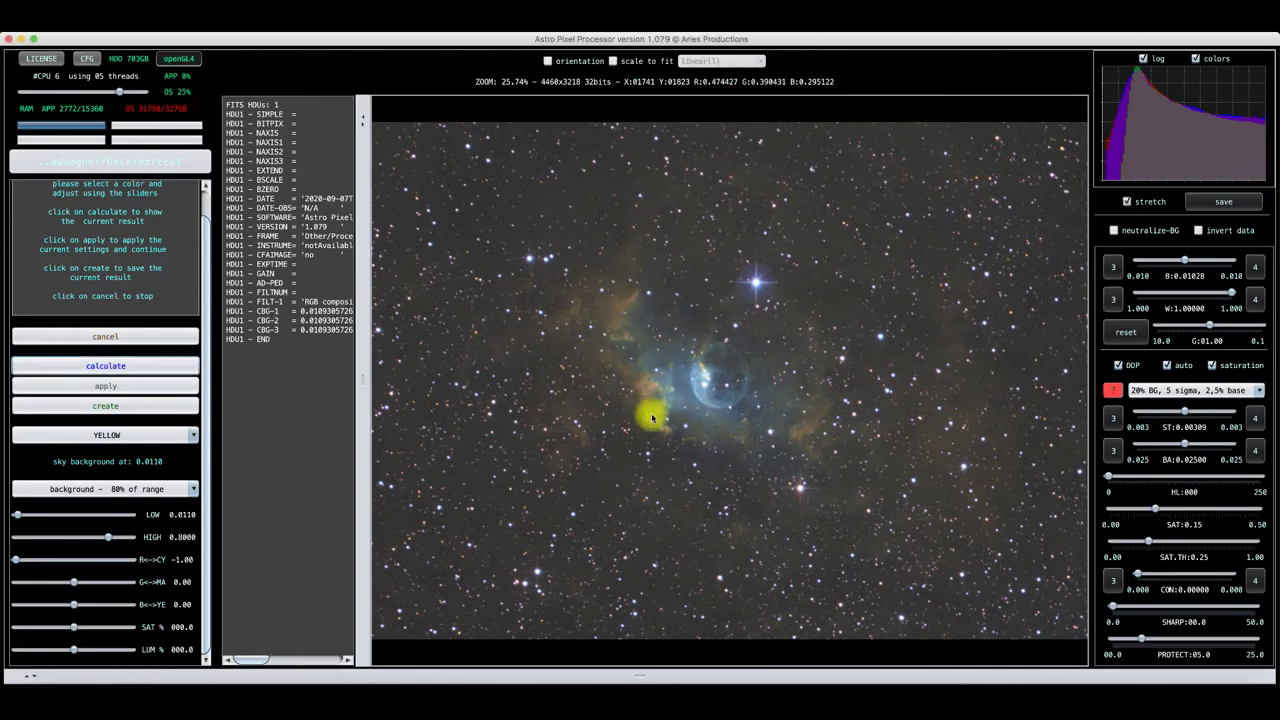
Shift the magentas toward green by setting G<->MA to -0.49, calculate, and inspect the nebula and stars
left_click(195, 439)
left_click(111, 487)
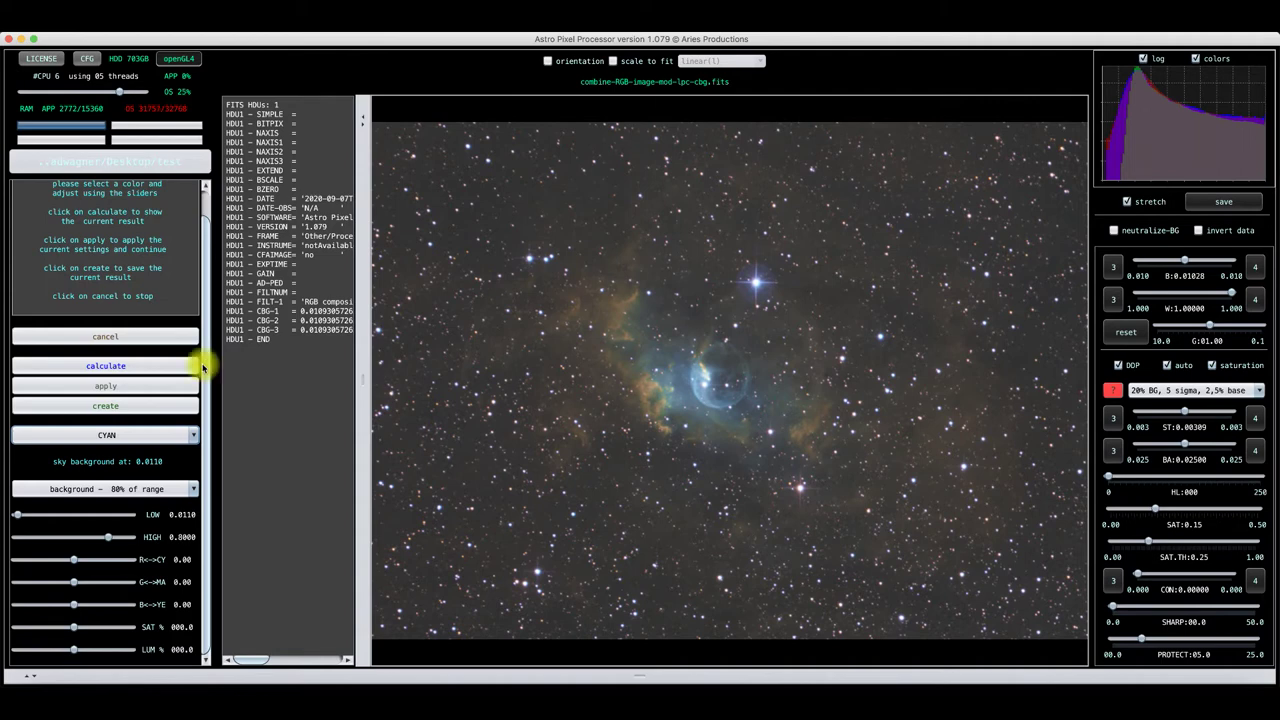
left_click(113, 438)
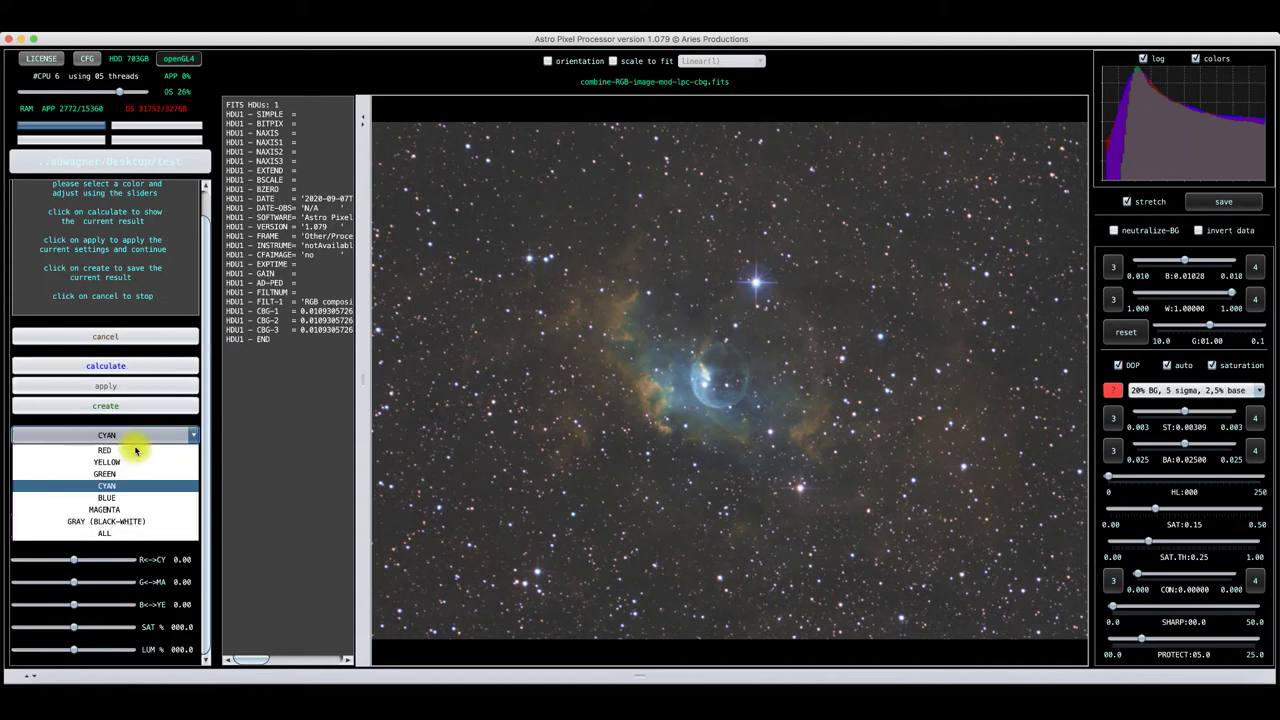
left_click(106, 510)
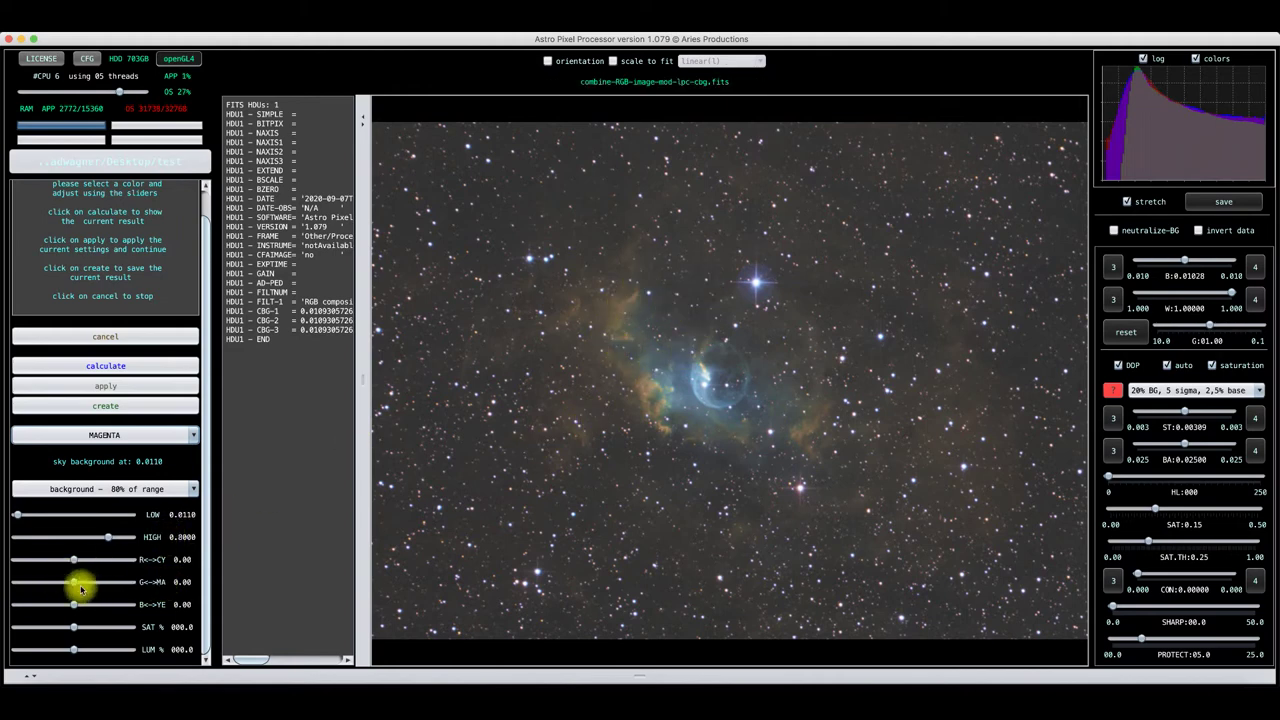
left_click_drag(75, 582, 54, 585)
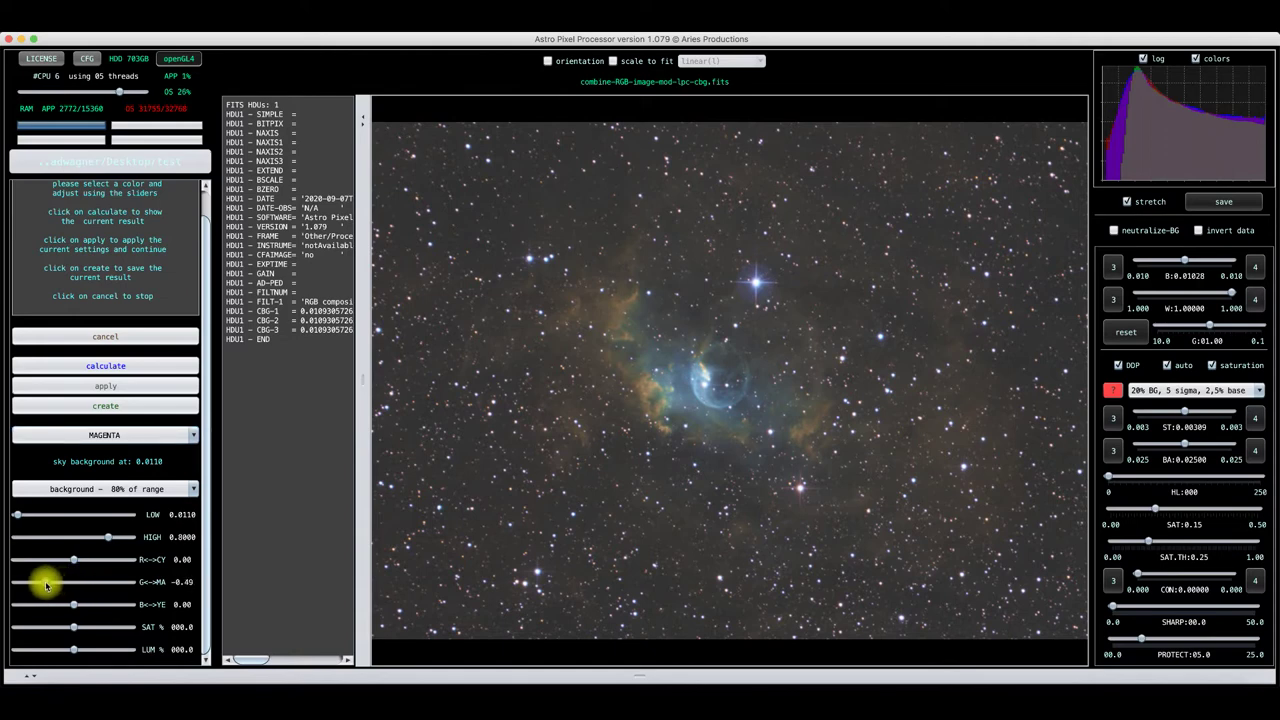
left_click(108, 367)
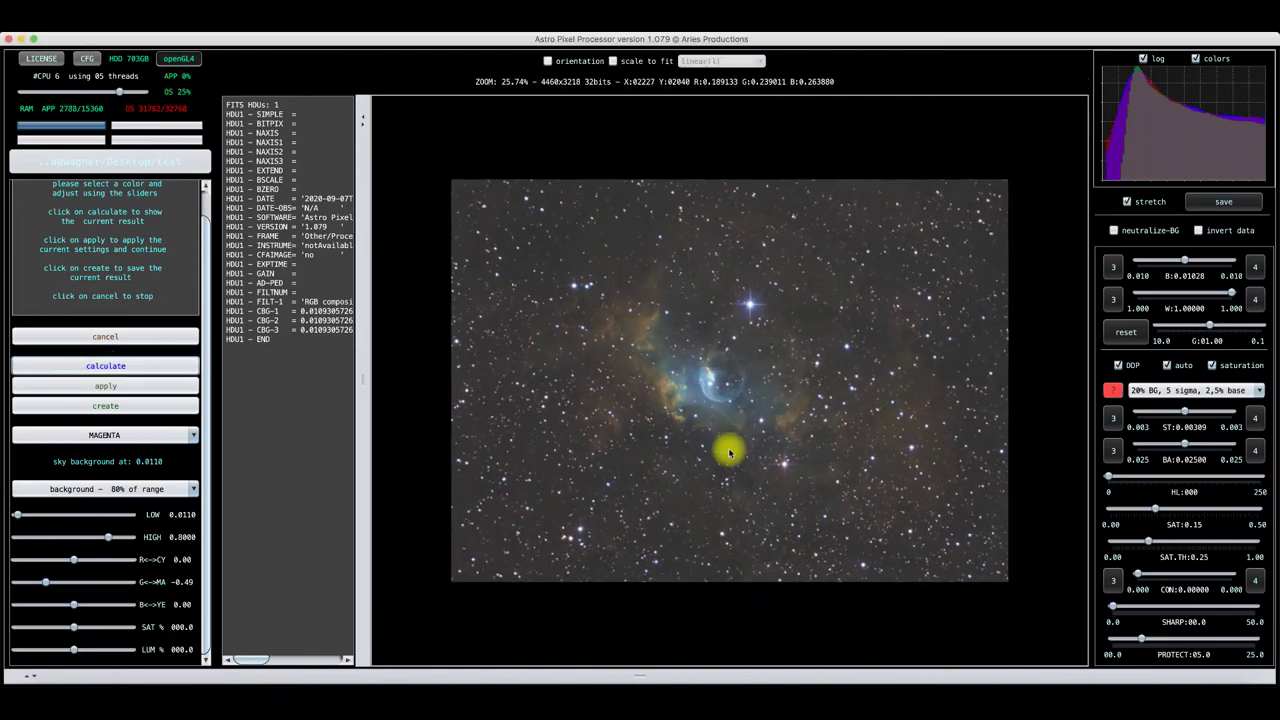
scroll(729, 453, "up", 5)
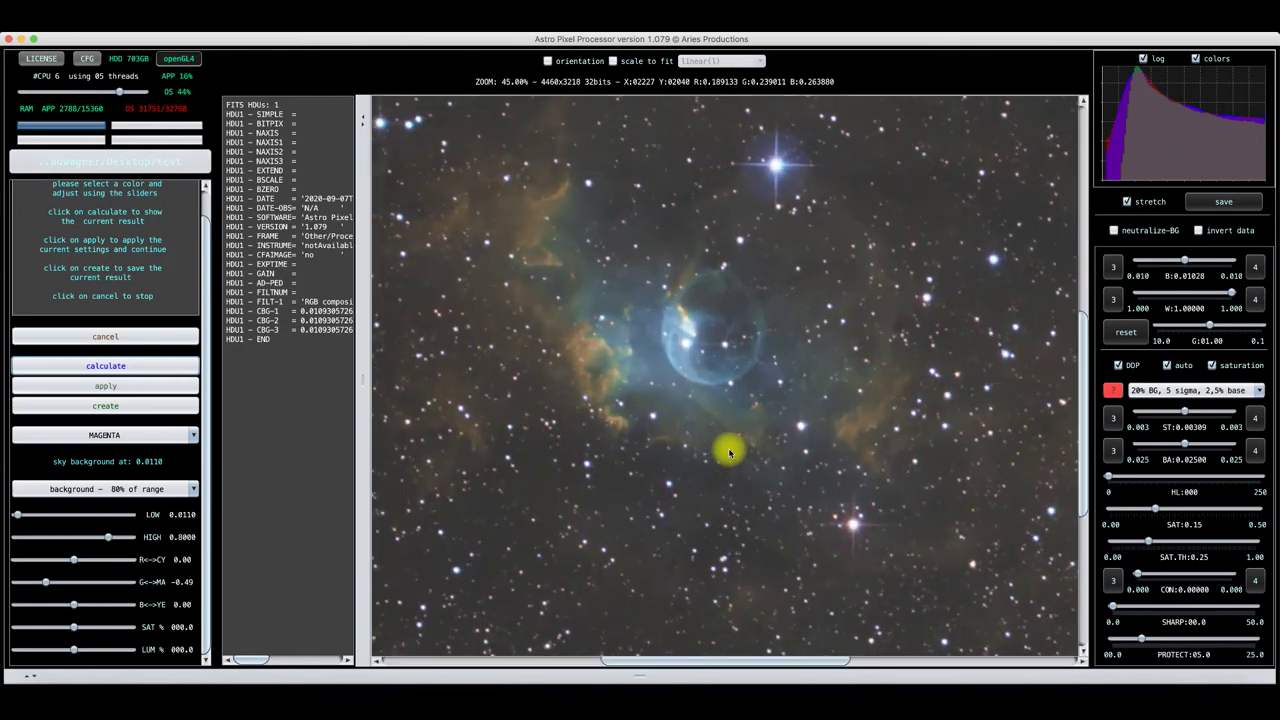
scroll(729, 453, "down", 3)
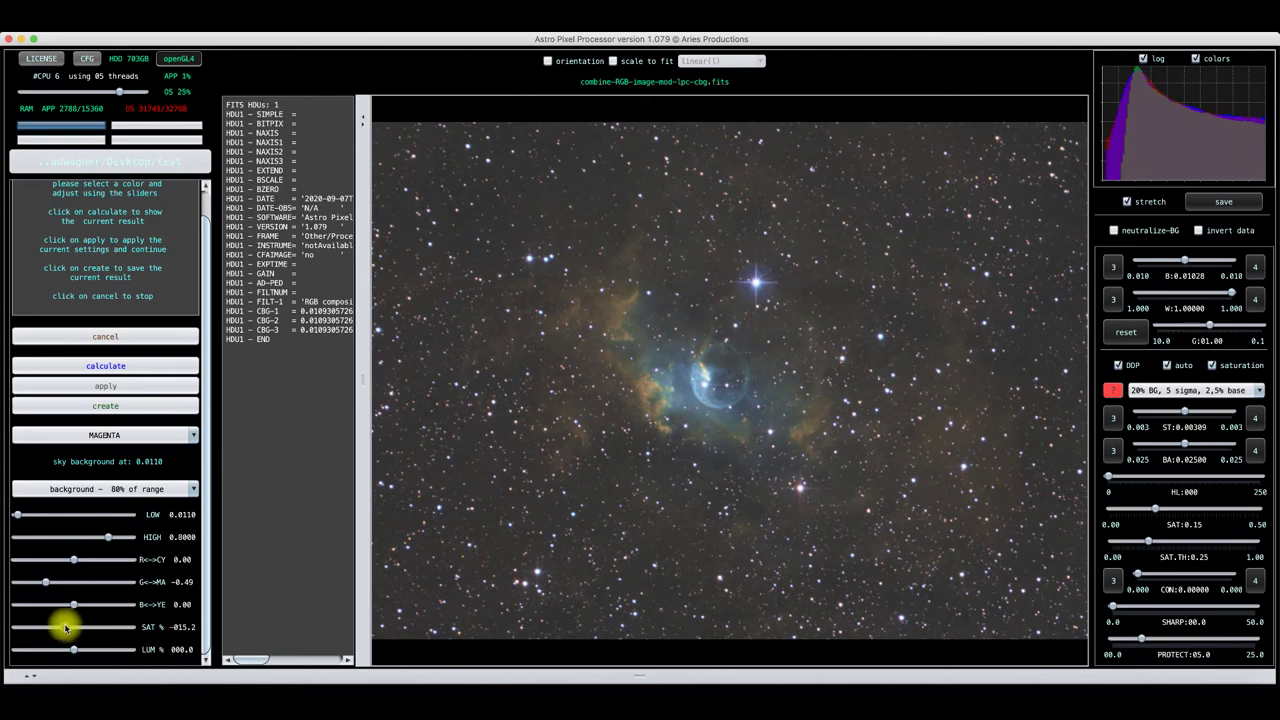
Set the magentas' saturation to -28.3% and their G<->MA shift to -1.00, recalculating after each change
left_click(100, 366)
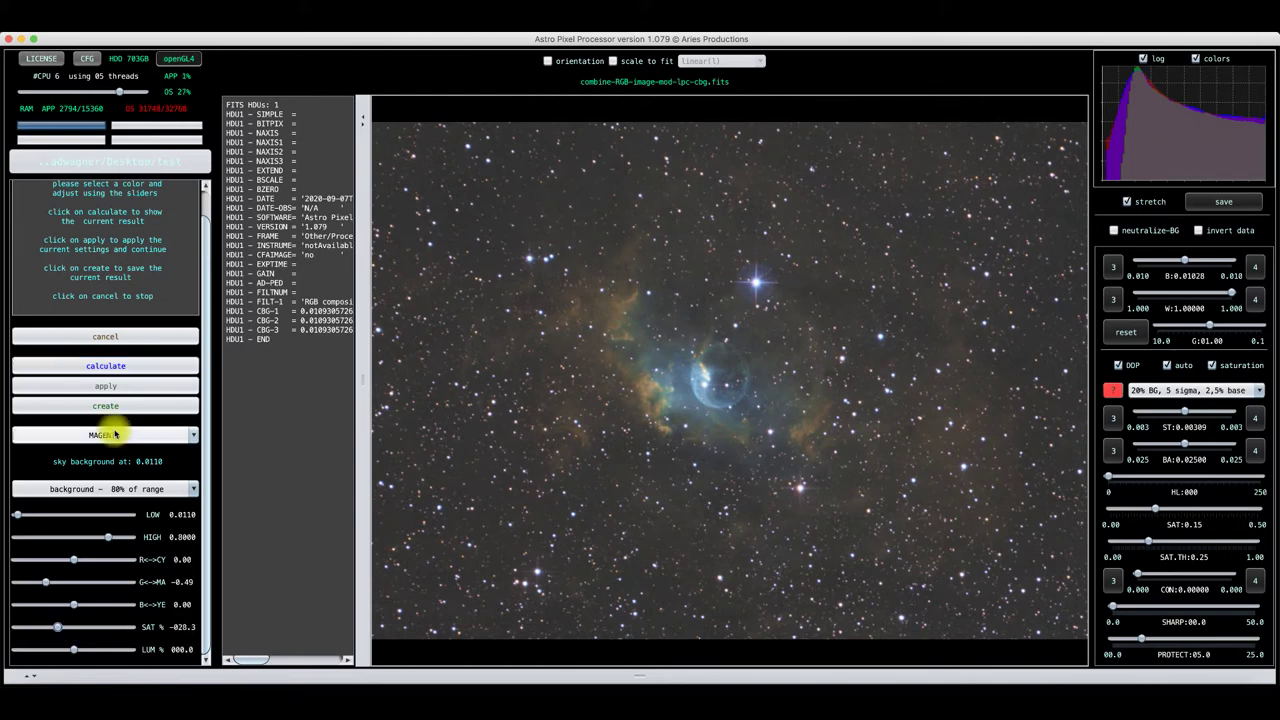
left_click(114, 364)
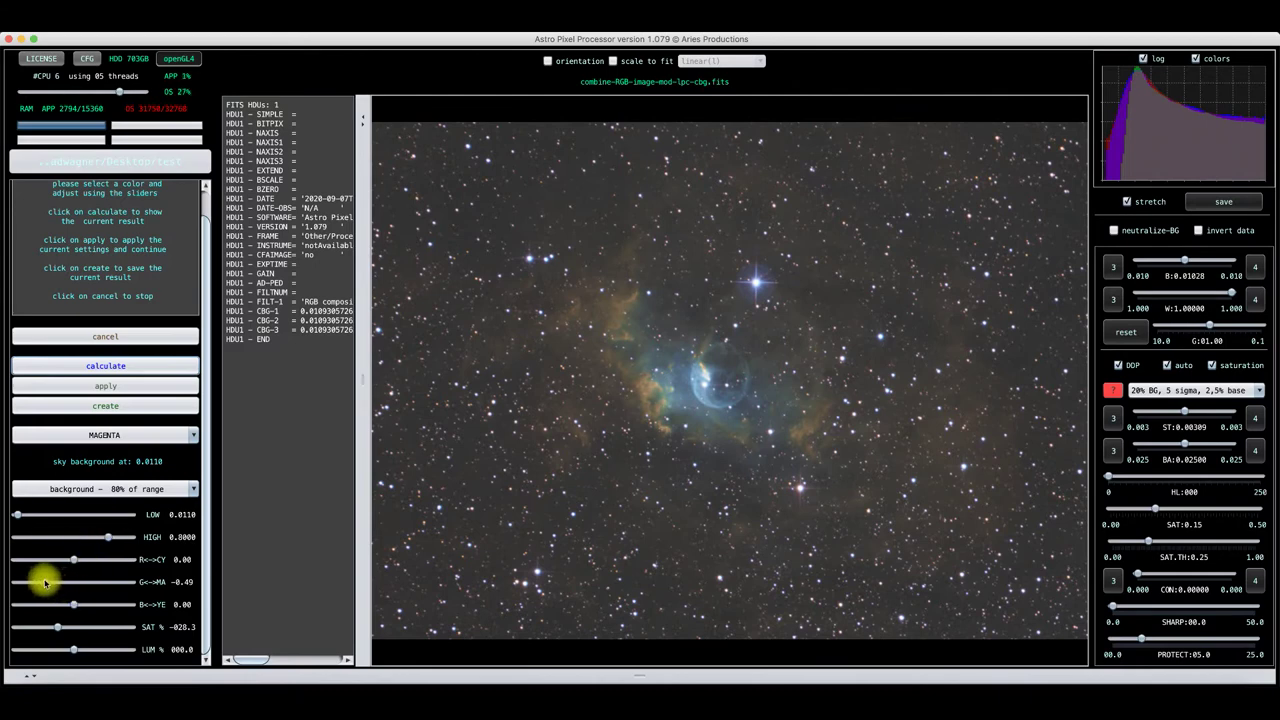
left_click_drag(45, 584, 3, 584)
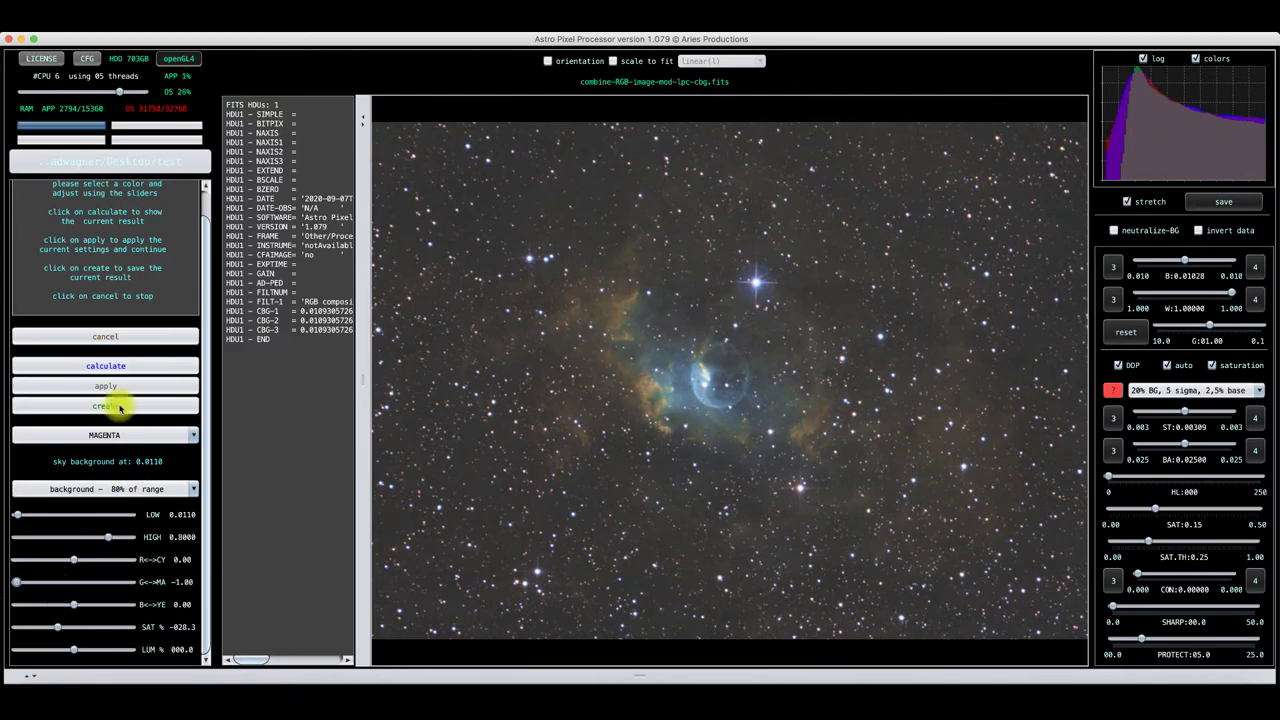
left_click(109, 366)
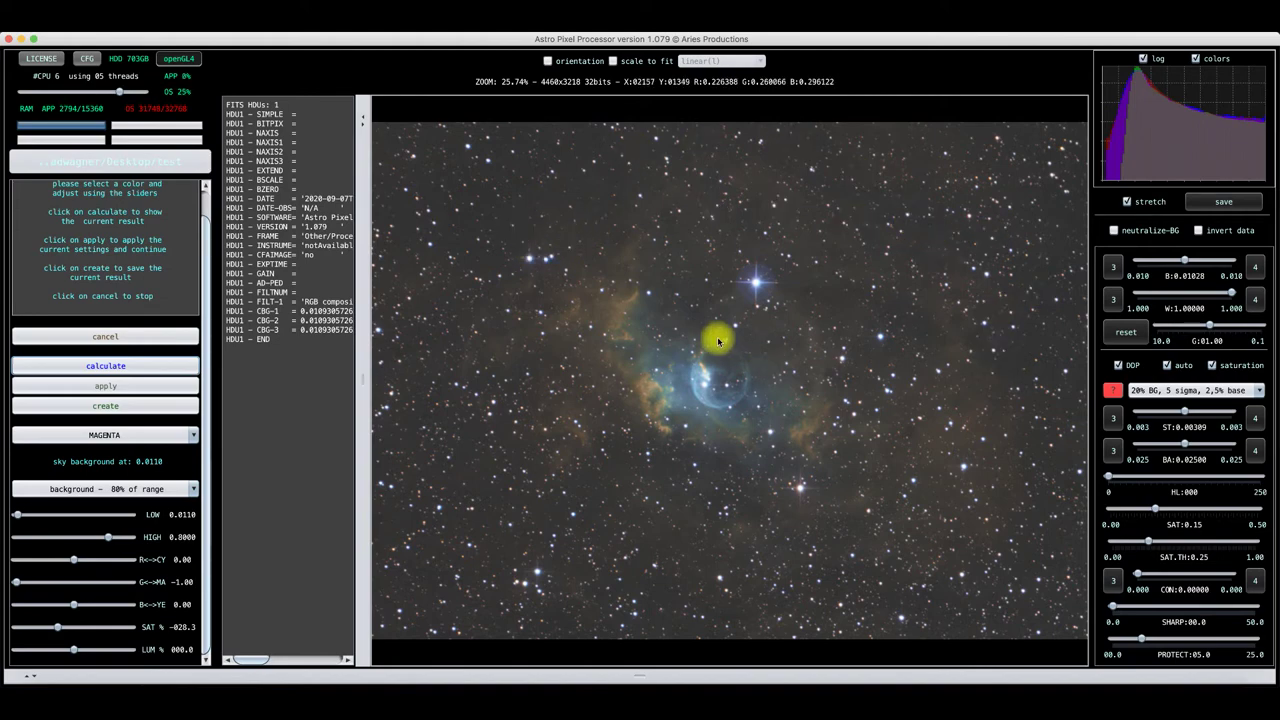
scroll(718, 340, "down", 3)
scroll(718, 340, "up", 5)
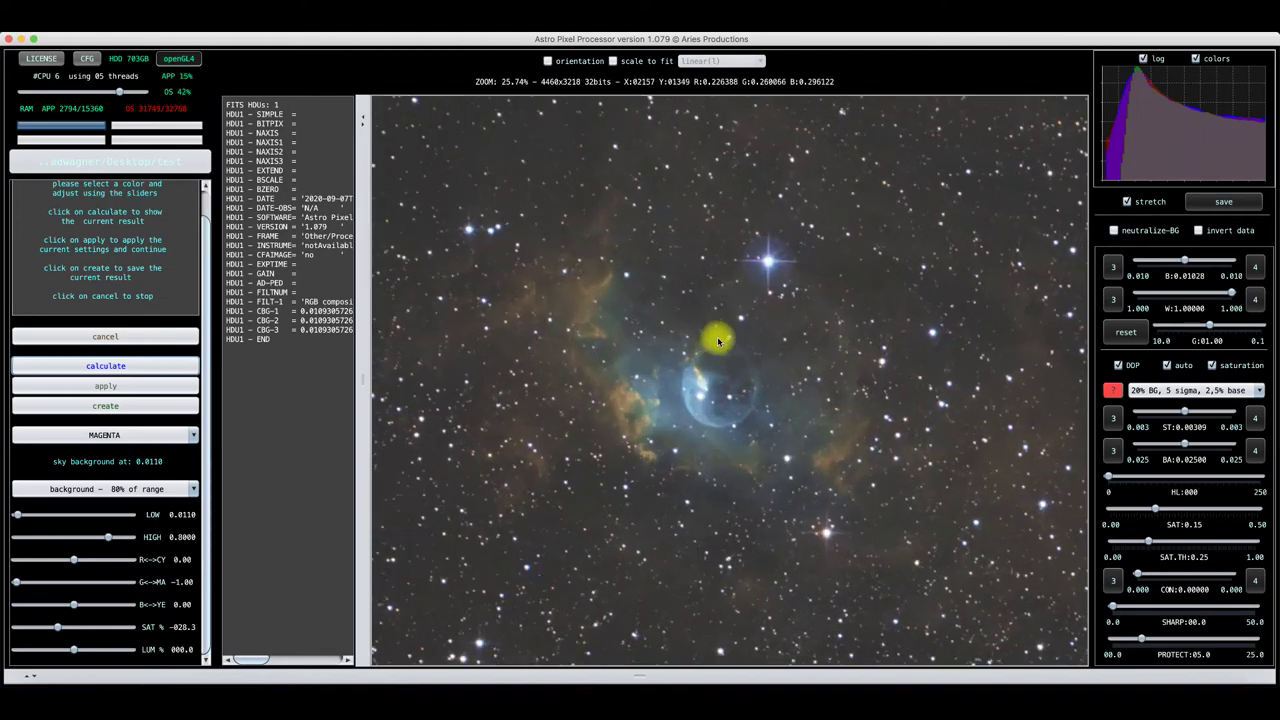
scroll(718, 340, "up", 2)
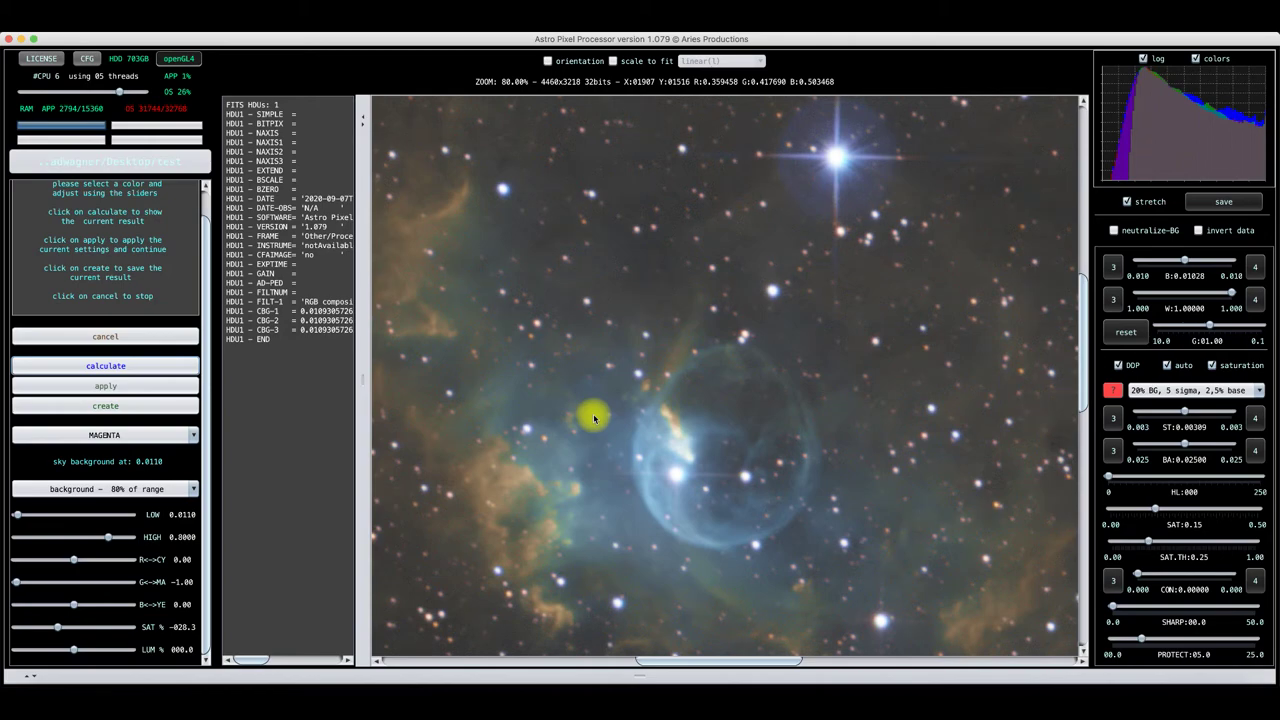
scroll(593, 418, "down", 2)
scroll(592, 416, "down", 3)
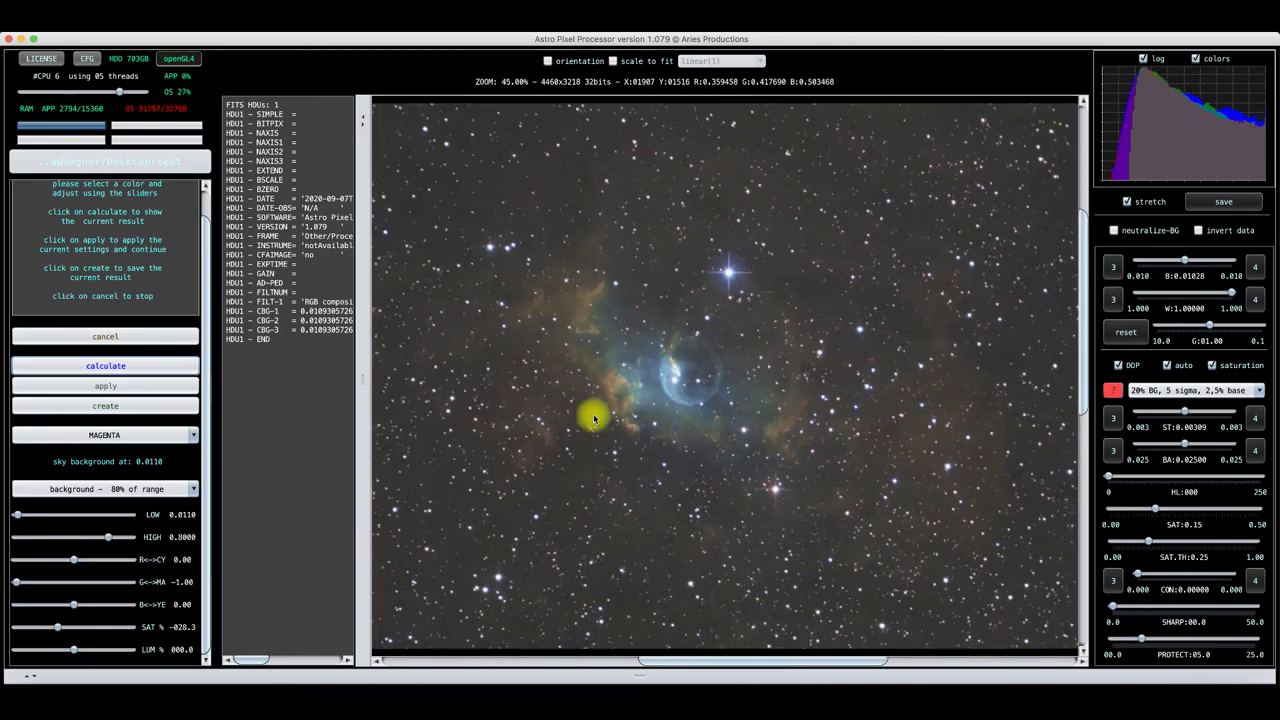
Set the cyans' R<->CY shift to 1.00, calculate, and inspect the core of the bright star above the bubble
left_click(181, 437)
left_click(110, 486)
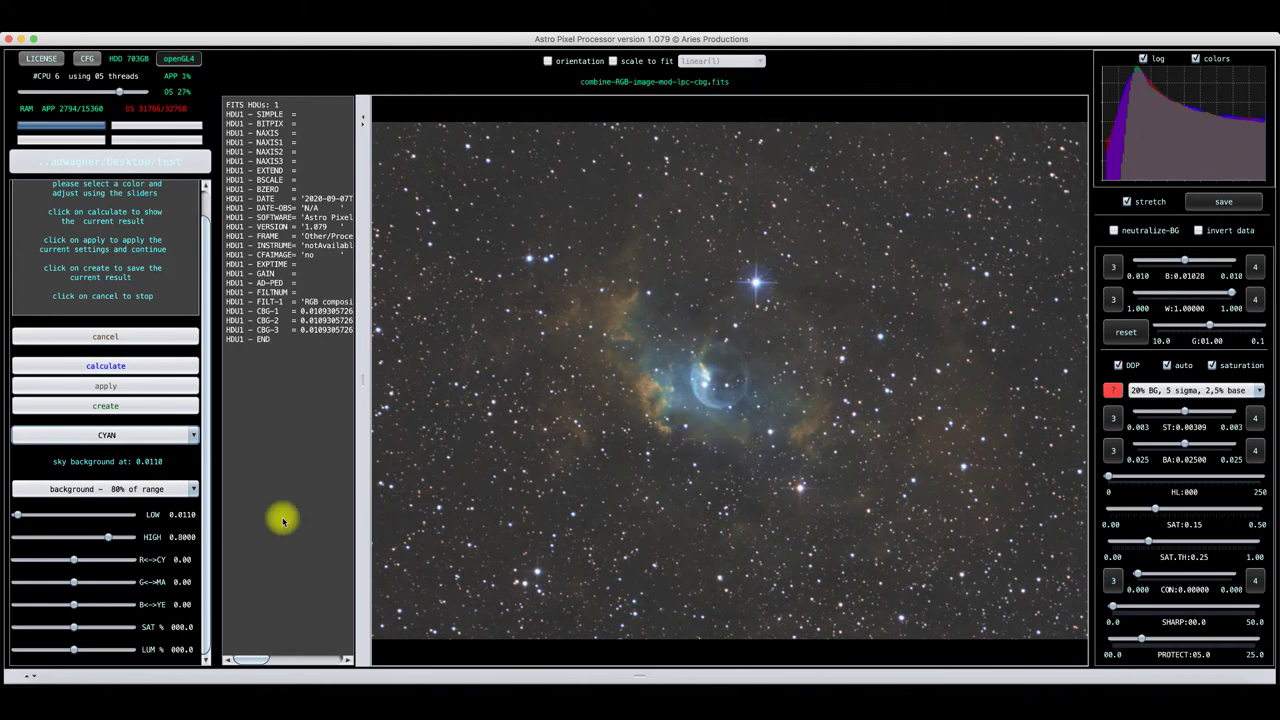
left_click_drag(73, 560, 172, 563)
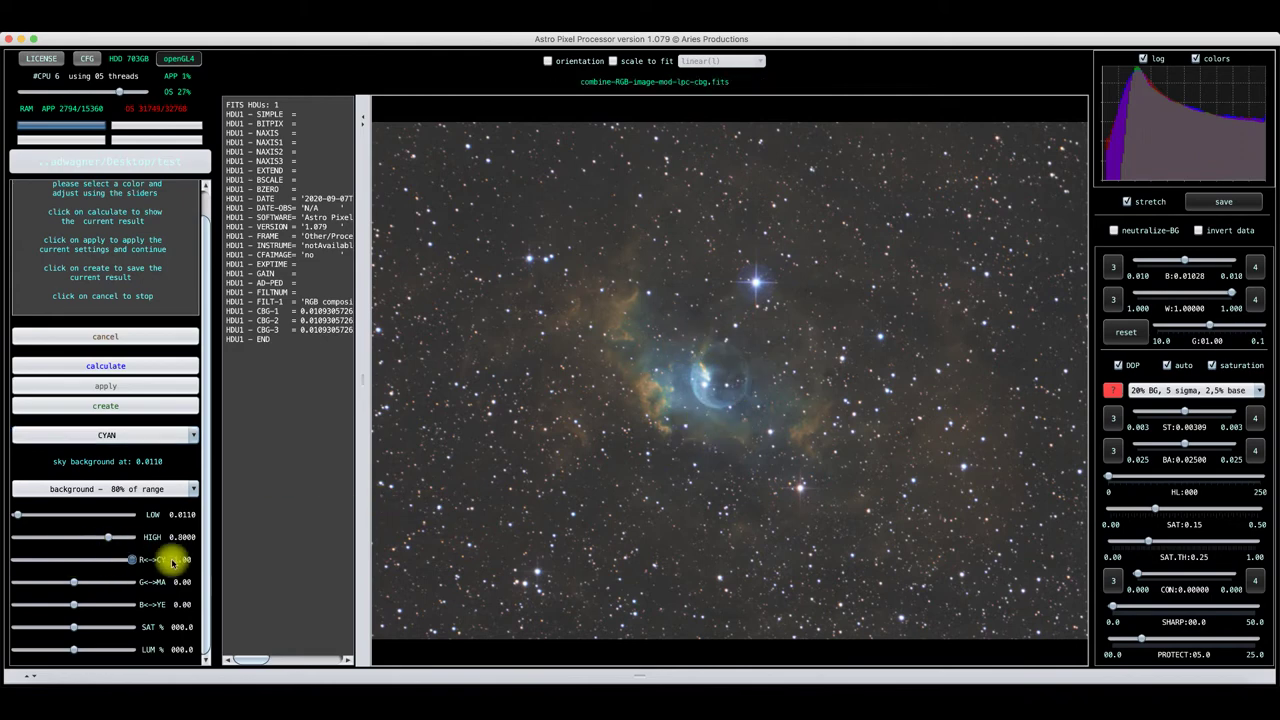
left_click(118, 366)
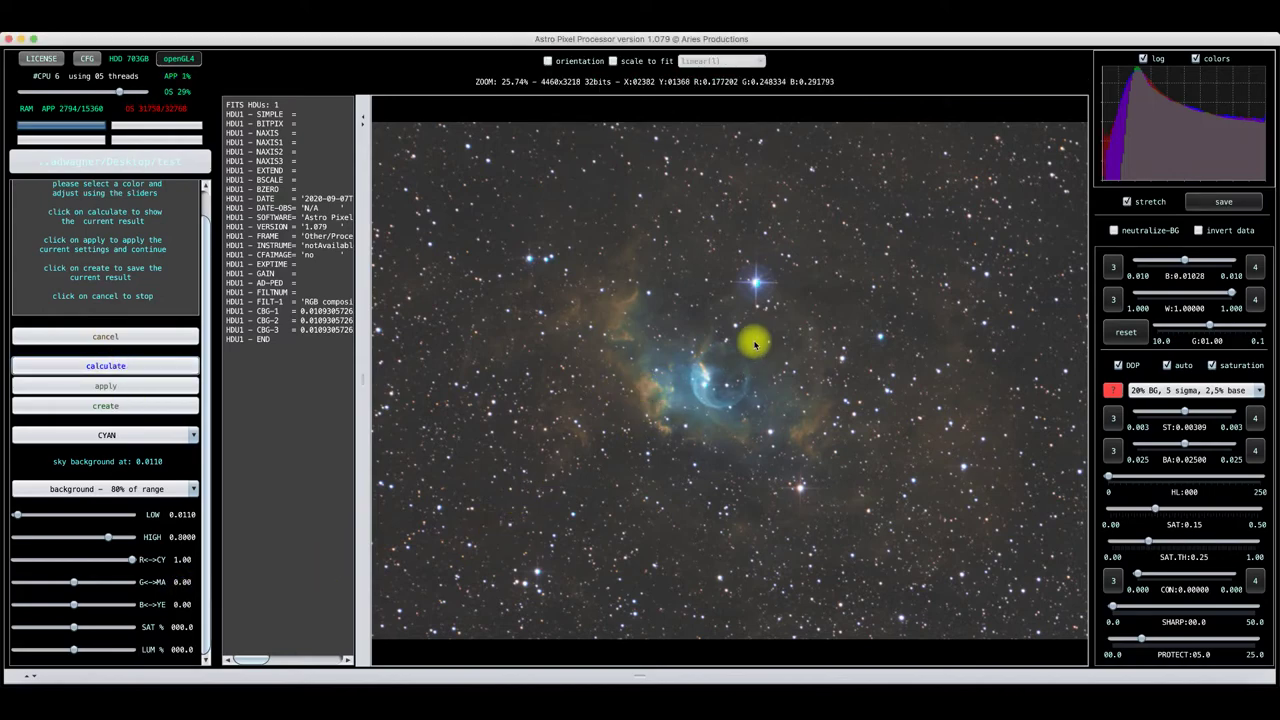
scroll(770, 292, "up", 2)
scroll(772, 295, "up", 6)
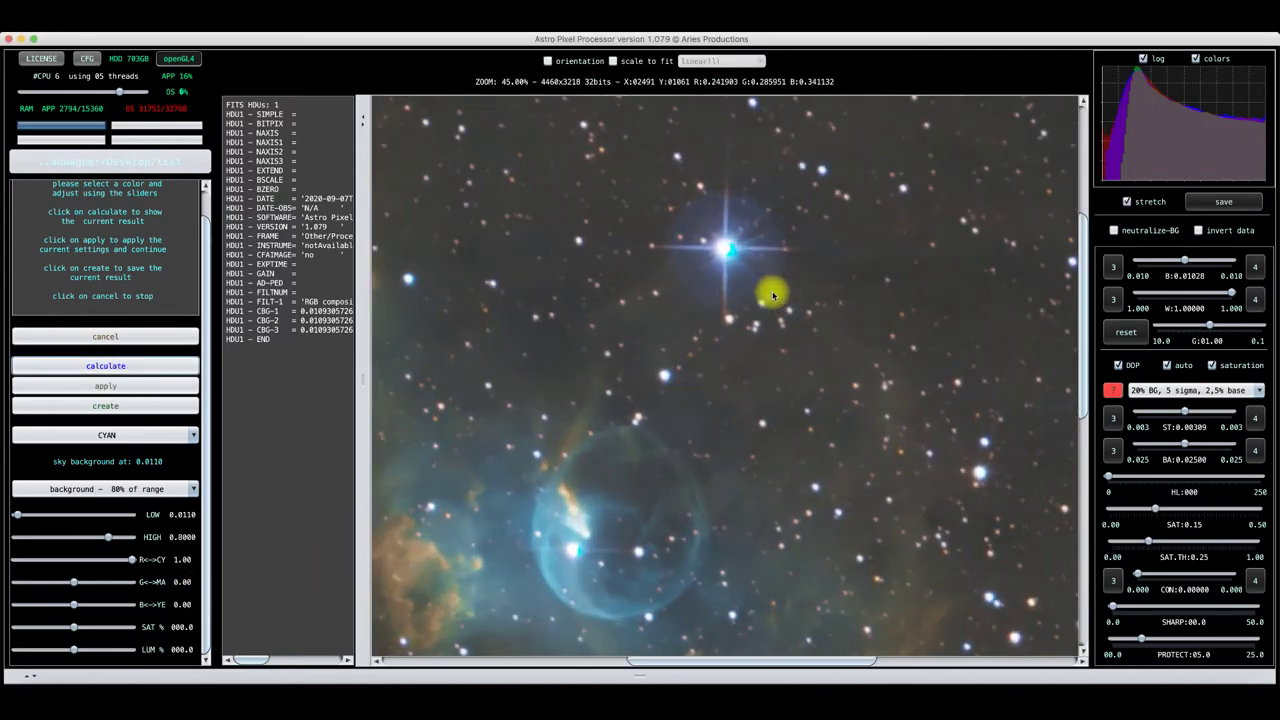
scroll(663, 207, "up", 3)
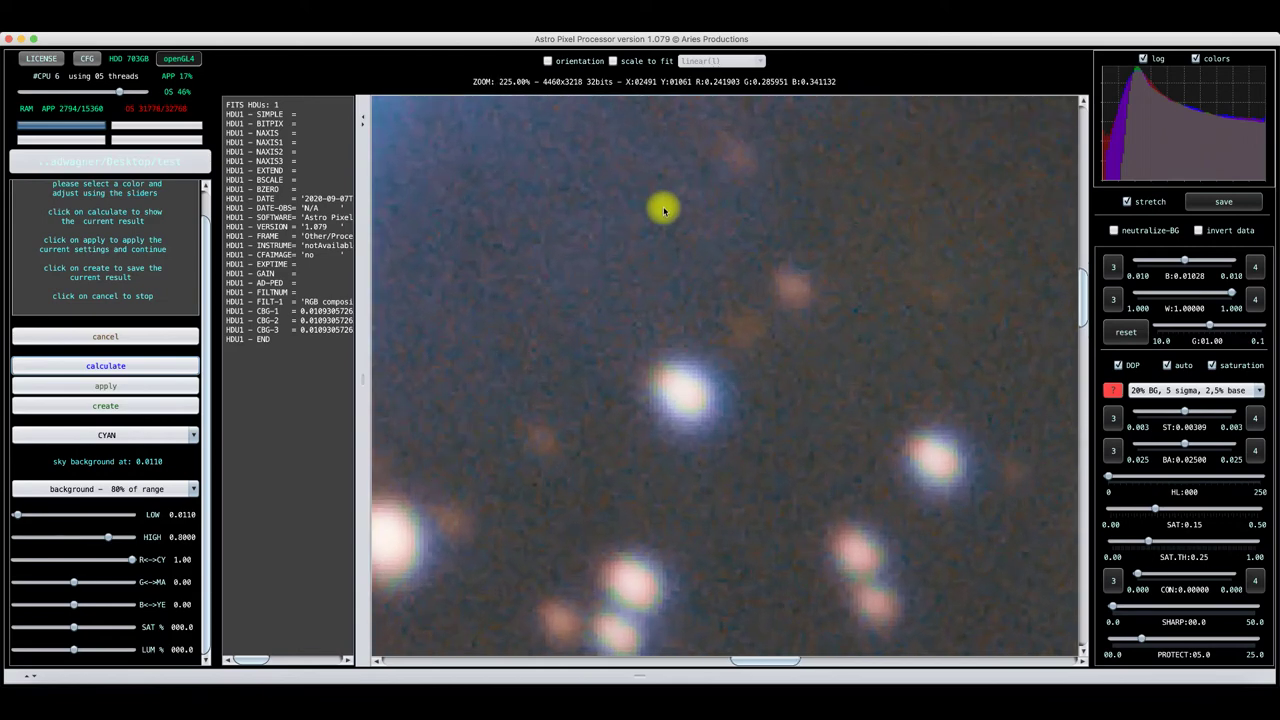
left_click_drag(546, 177, 586, 374)
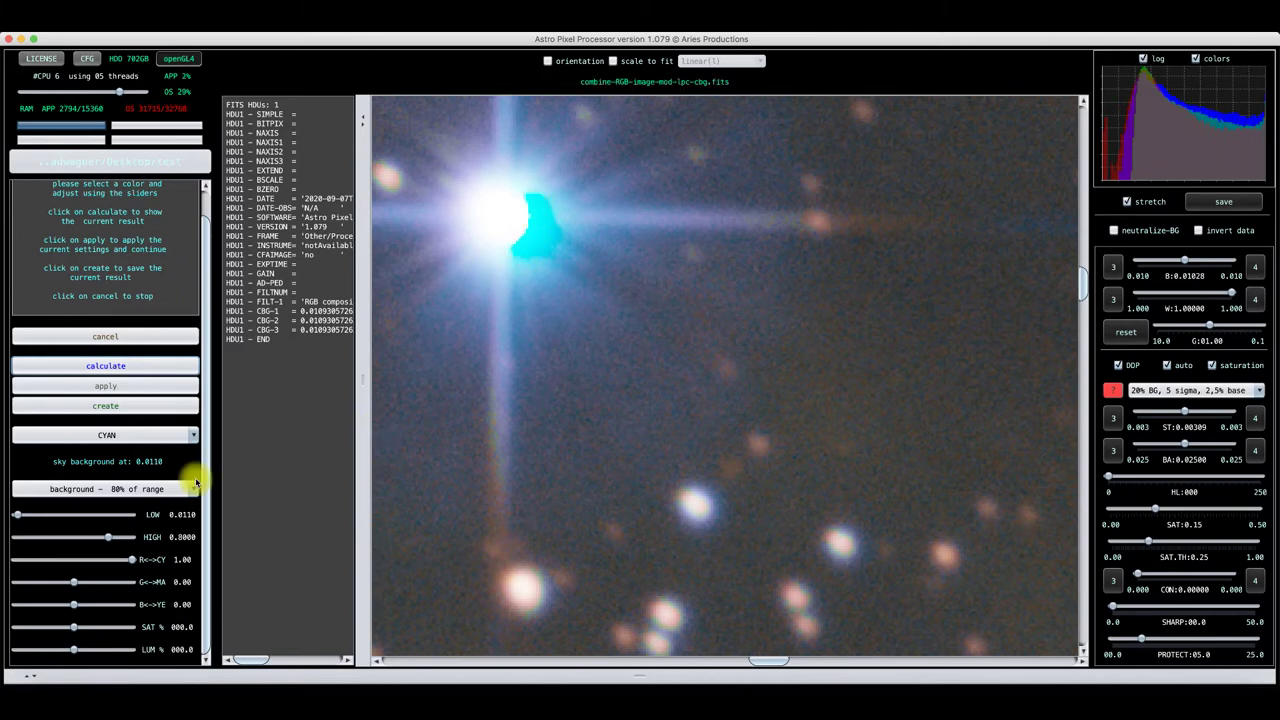
Reduce the cyans' R<->CY shift to 0.17, recalculate, and check the bright star's core
left_click_drag(131, 561, 99, 561)
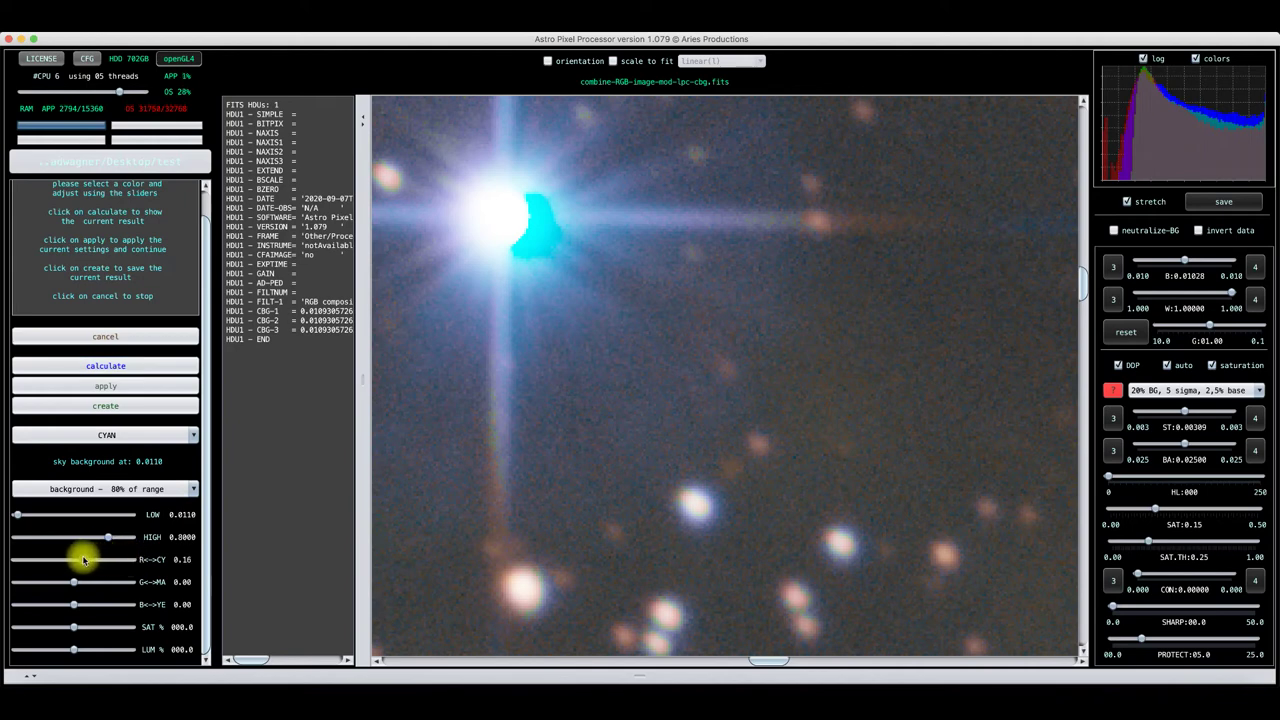
left_click(109, 366)
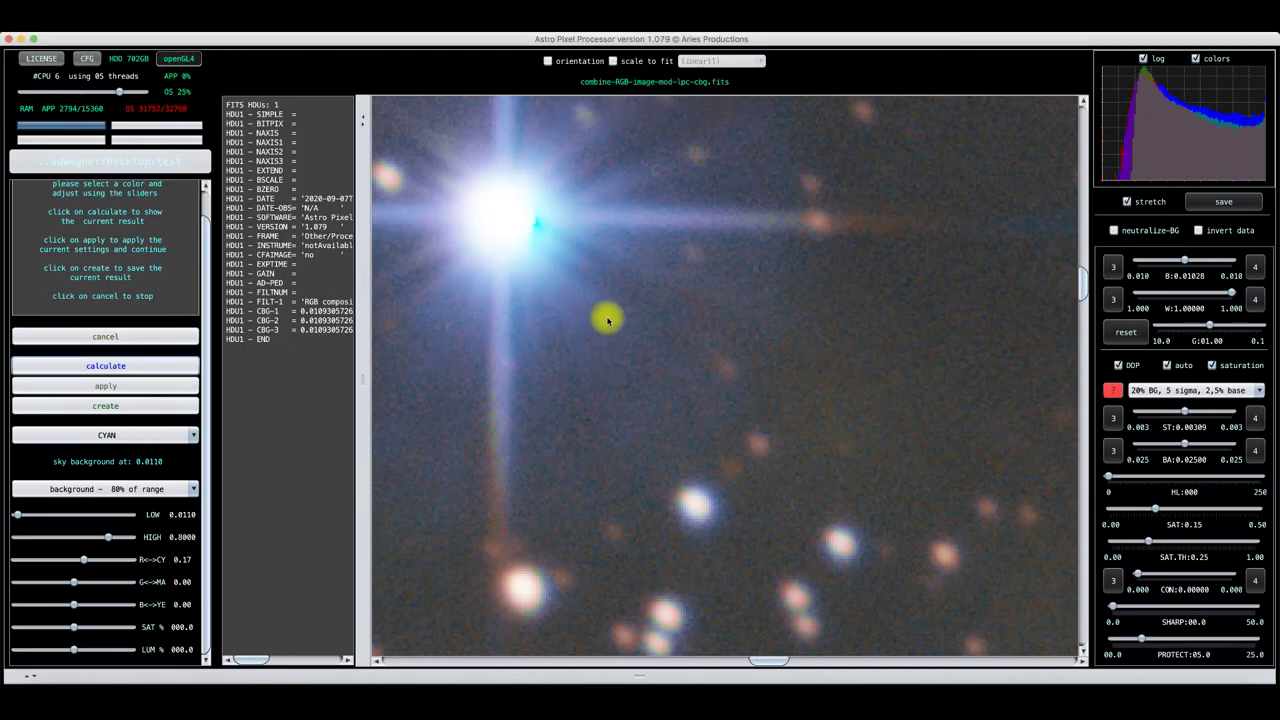
scroll(563, 266, "down", 4)
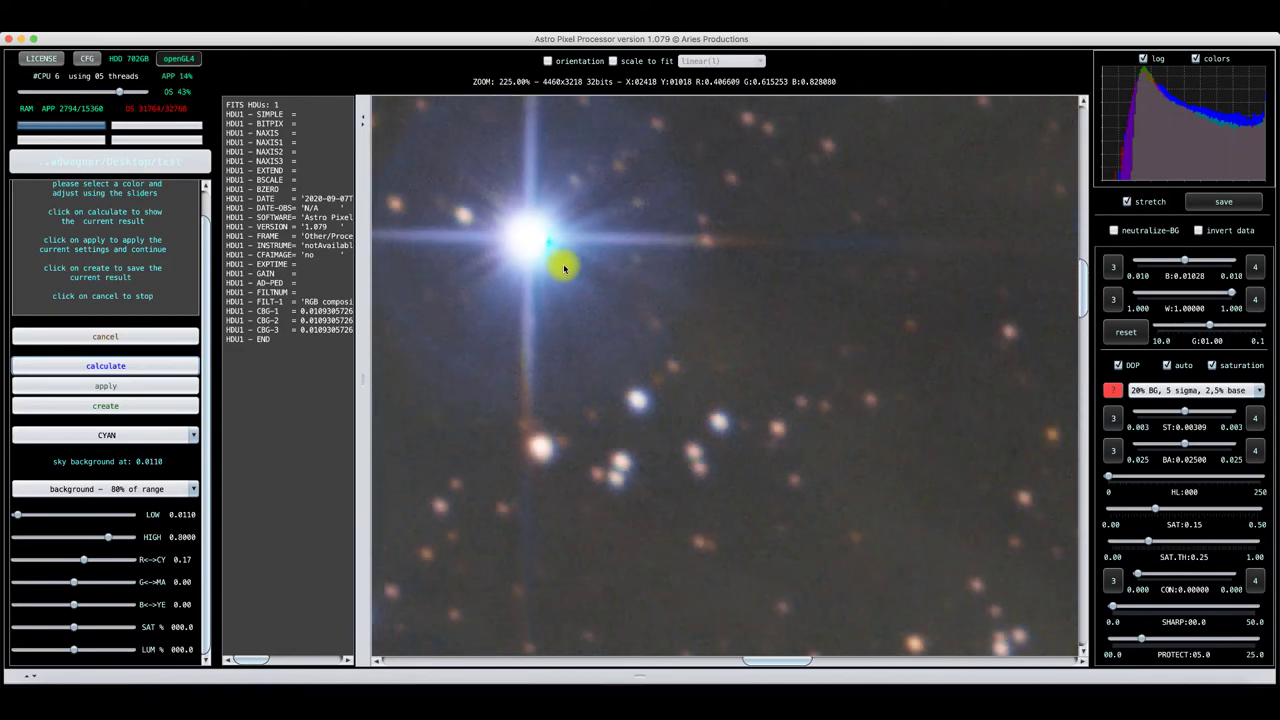
scroll(563, 263, "down", 5)
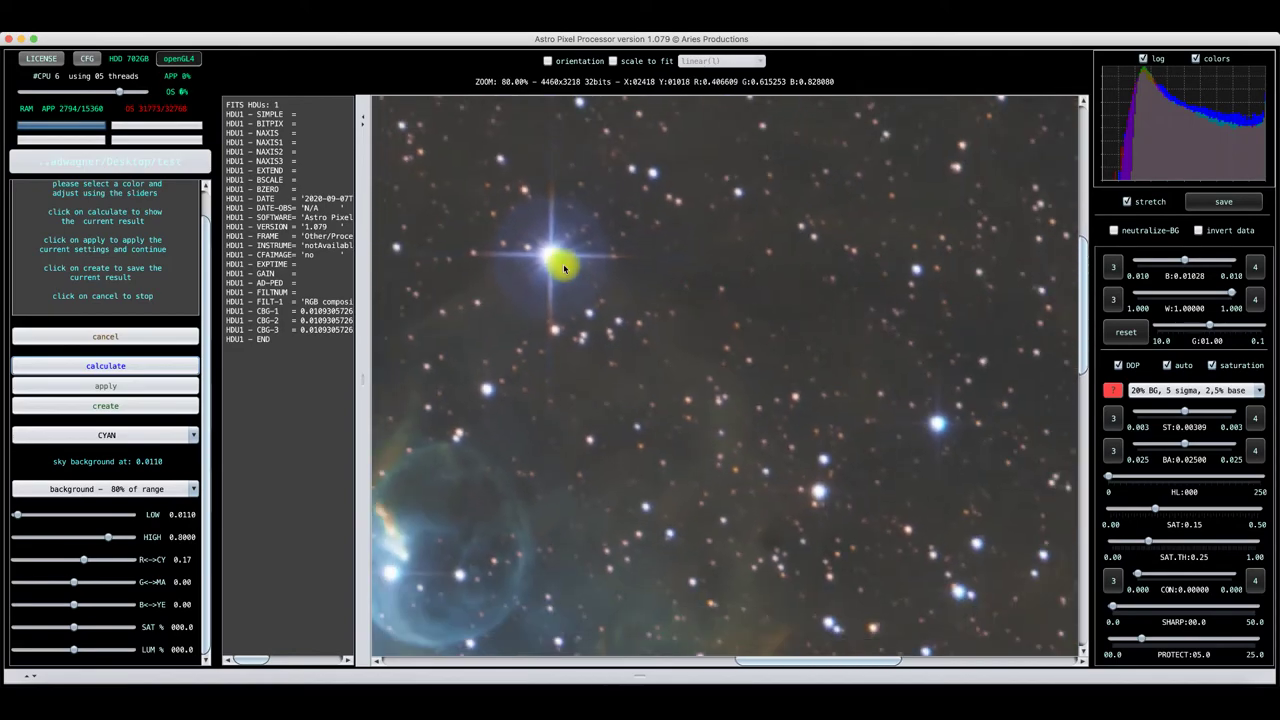
Try the greens' saturation at -100% and at 55.4%, calculating each time and inspecting the nebula
scroll(563, 263, "down", 3)
left_click_drag(434, 337, 634, 288)
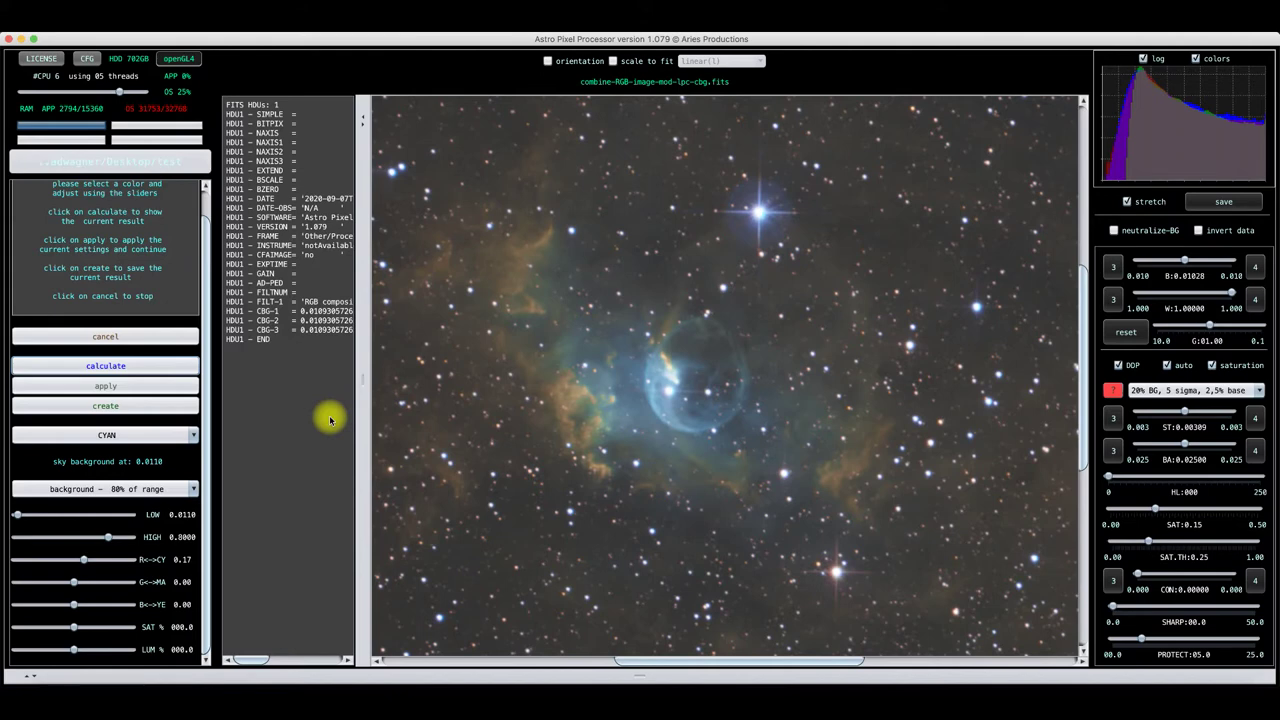
left_click(130, 436)
left_click(108, 473)
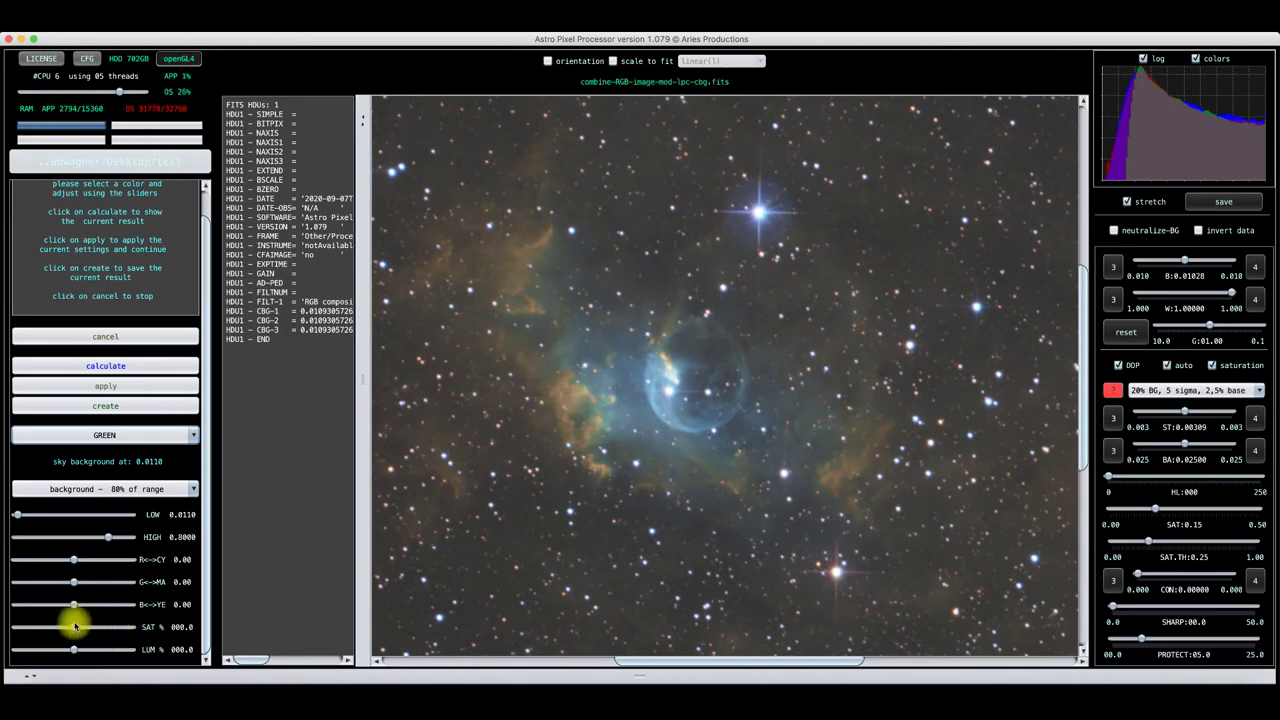
left_click_drag(73, 628, 10, 627)
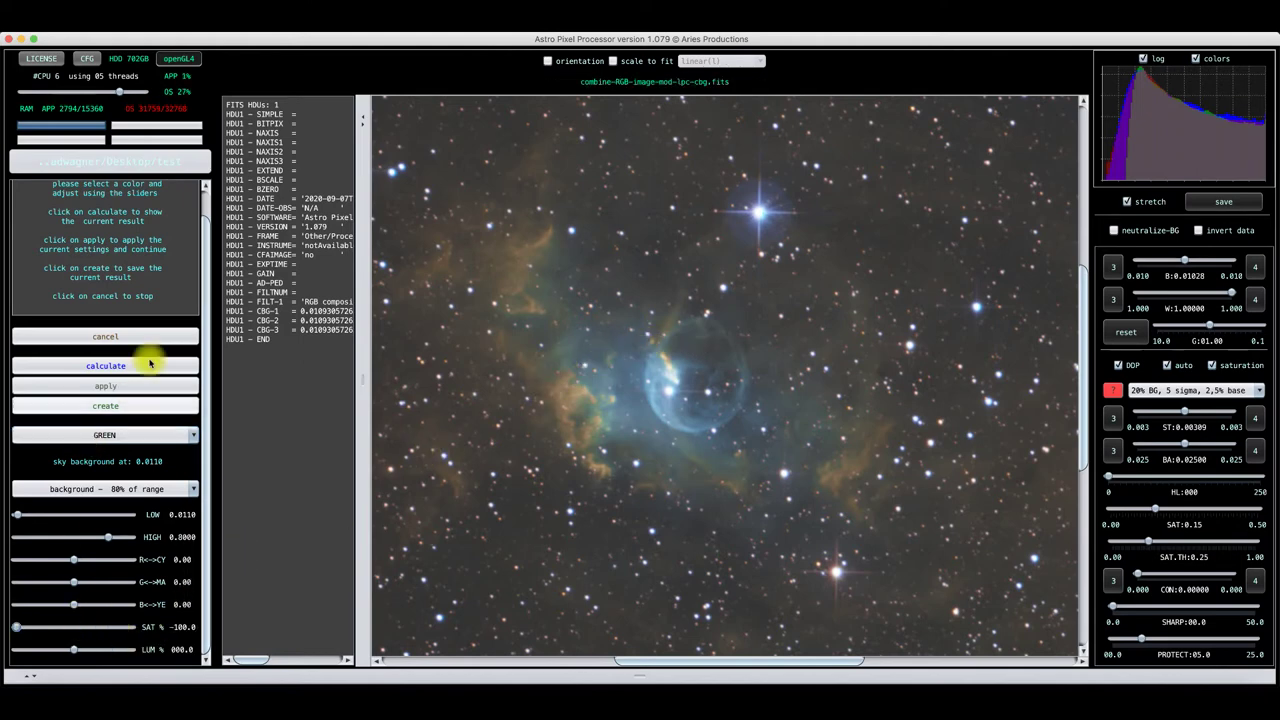
left_click(100, 368)
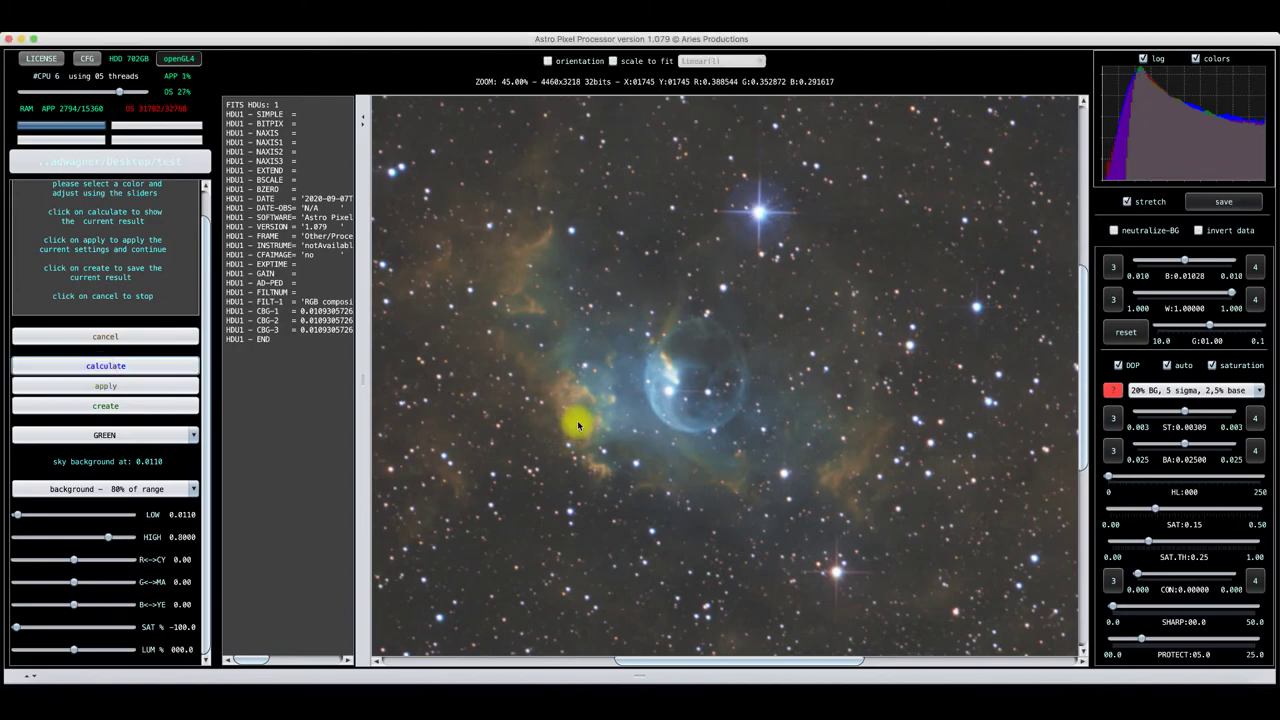
scroll(578, 425, "down", 5)
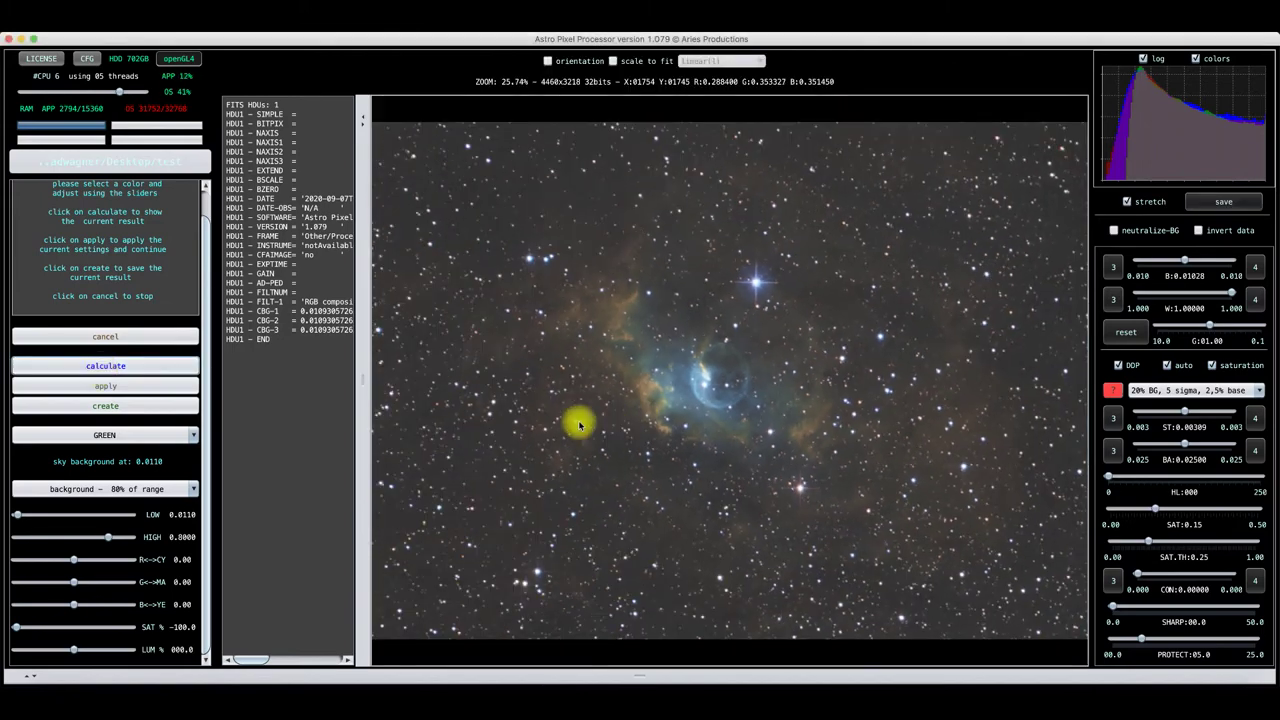
scroll(578, 425, "up", 5)
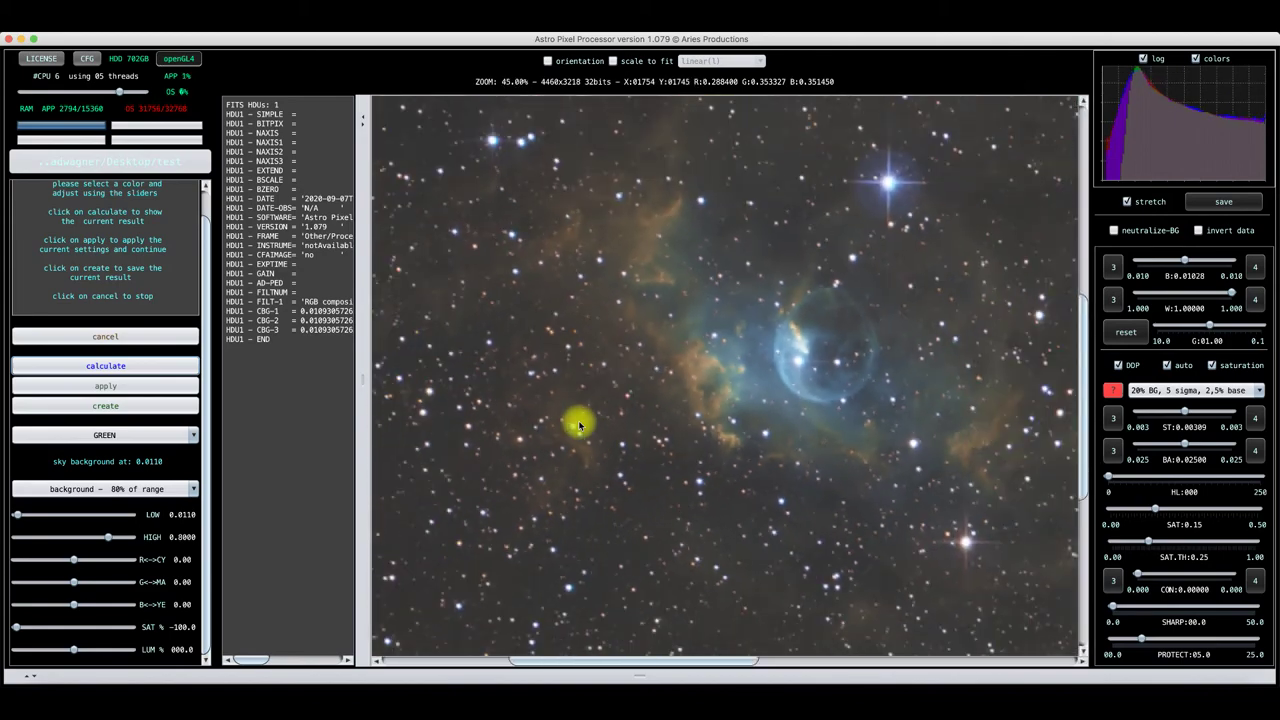
scroll(578, 425, "down", 5)
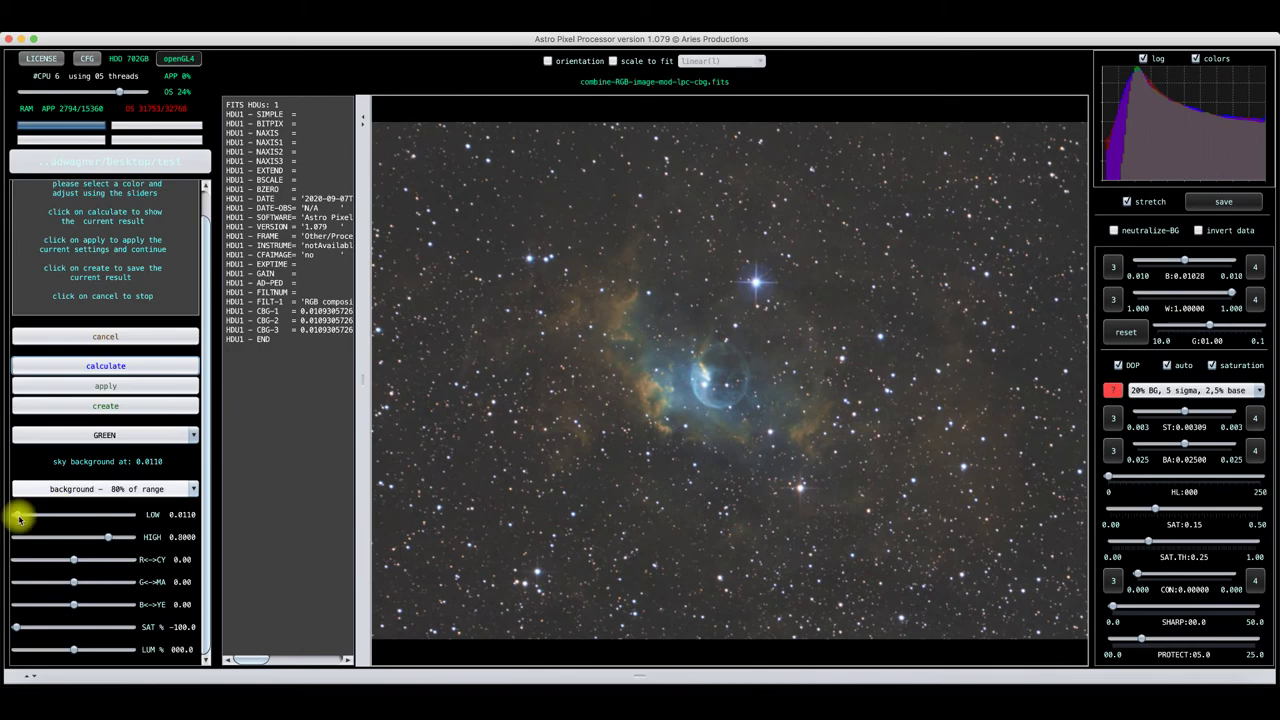
left_click_drag(18, 627, 106, 632)
left_click(104, 367)
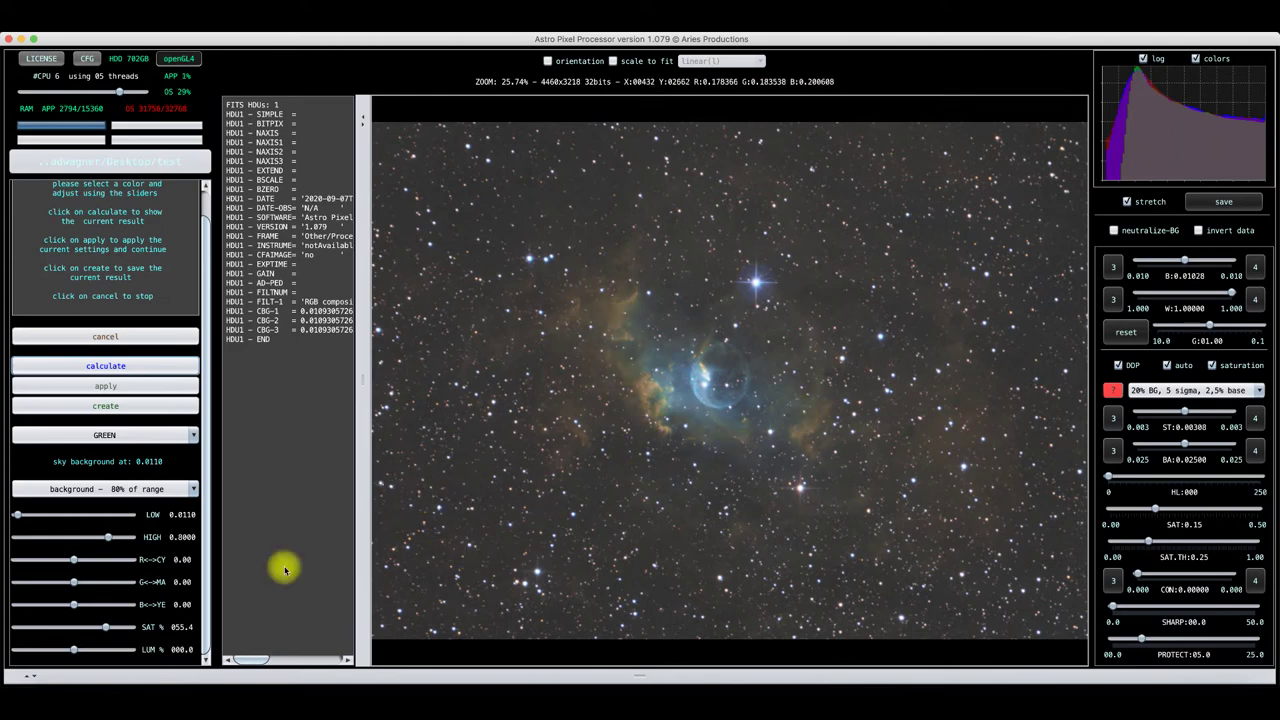
Return the greens' saturation to 0, recalculate, and apply the current selective color settings
left_click_drag(105, 628, 73, 631)
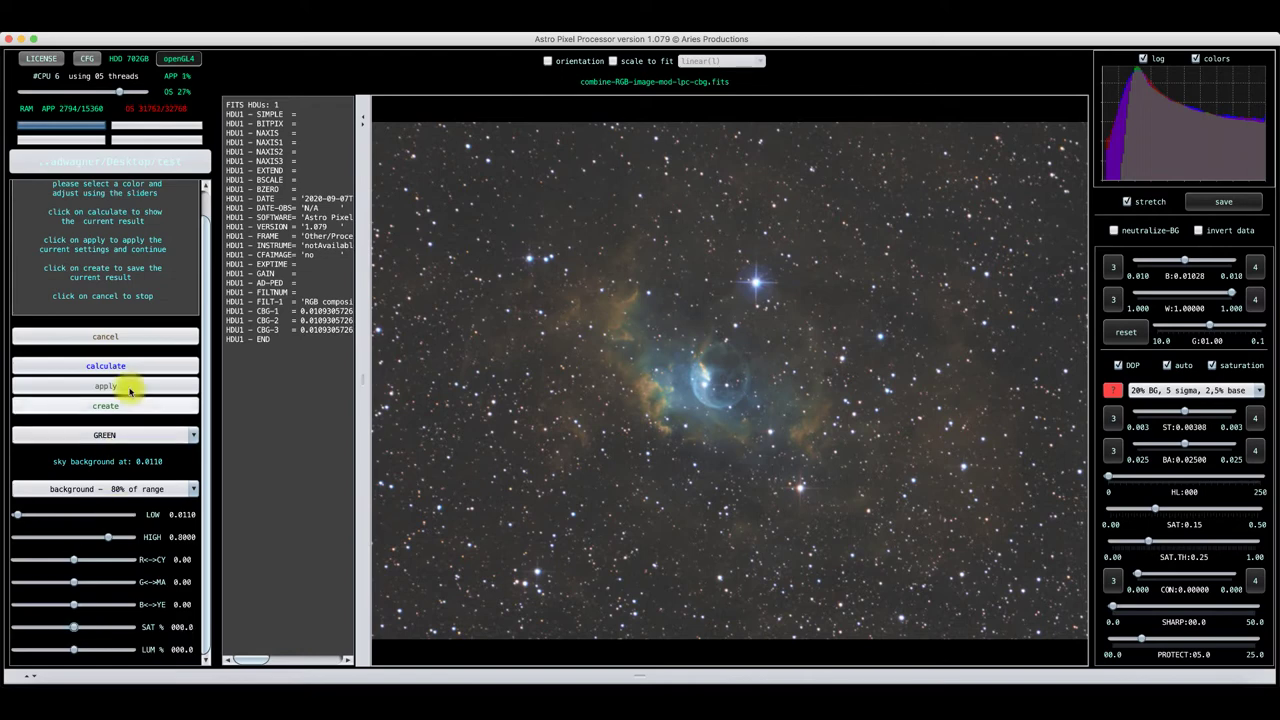
left_click(107, 366)
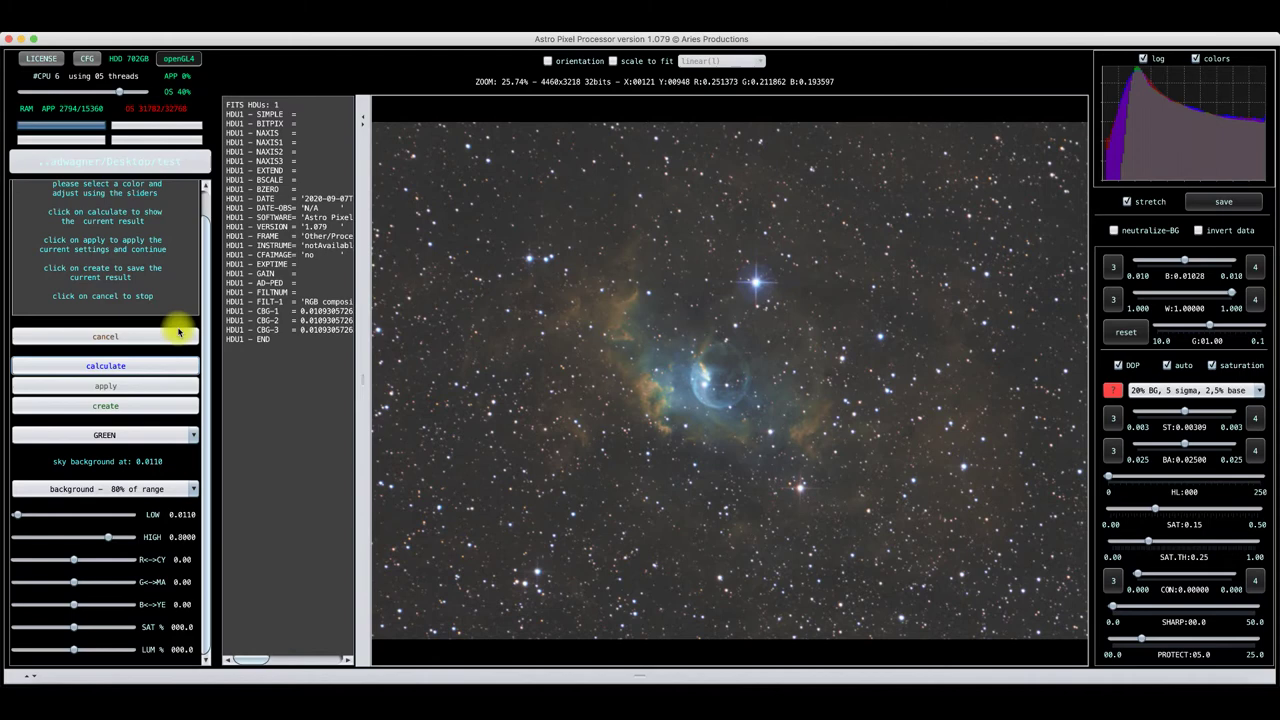
left_click(100, 387)
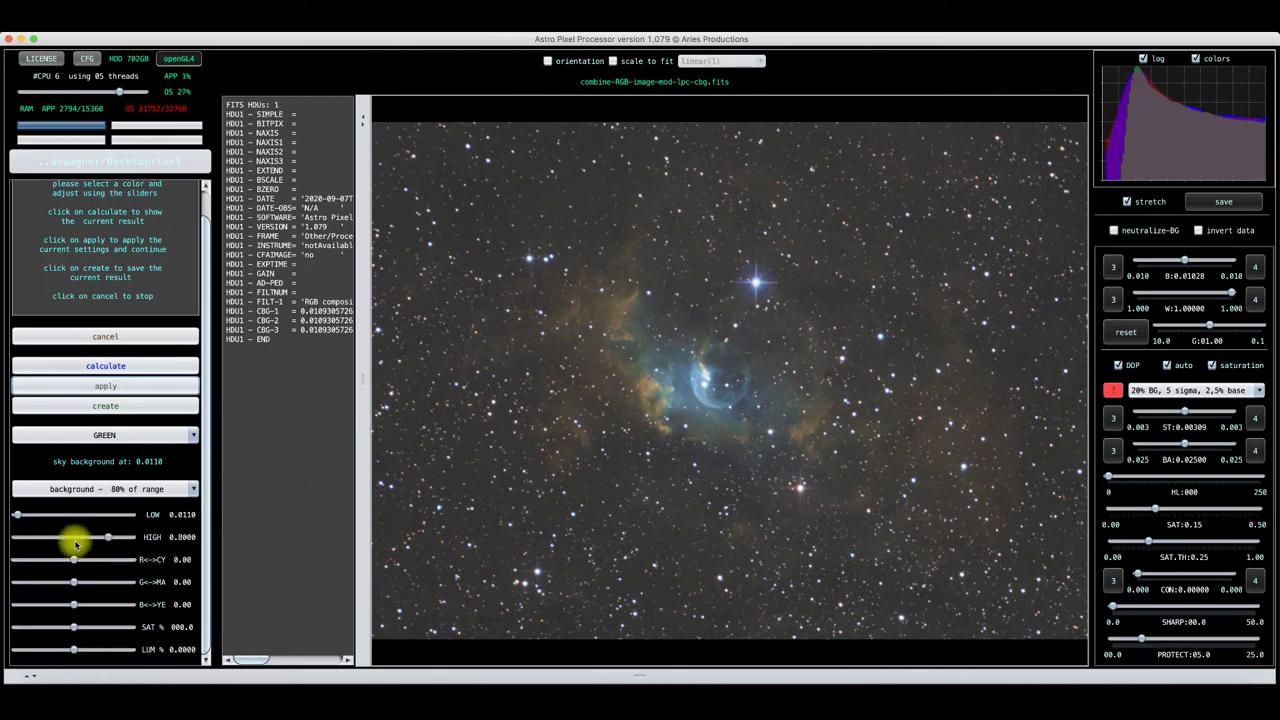
Try the yellows' R<->CY shift at -1.00, calculate, and return the shift to 0.00 with another calculation
left_click(120, 435)
left_click(116, 460)
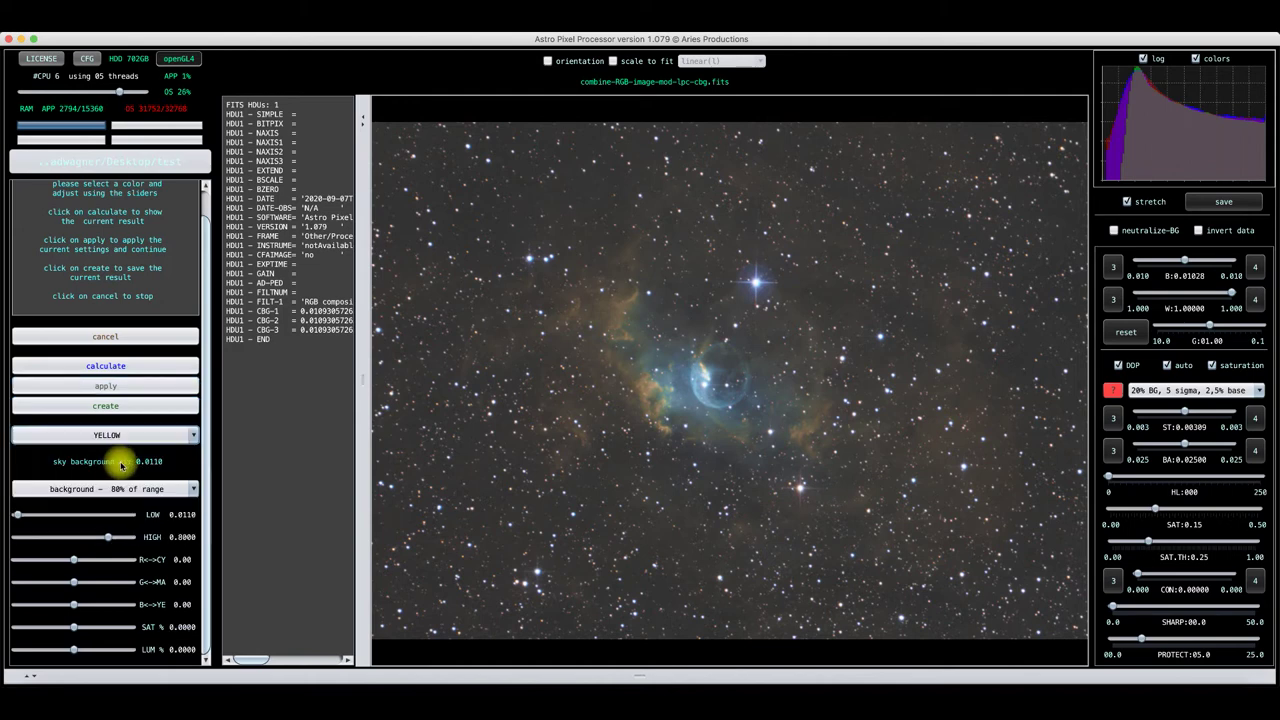
left_click_drag(72, 559, 10, 560)
left_click(104, 370)
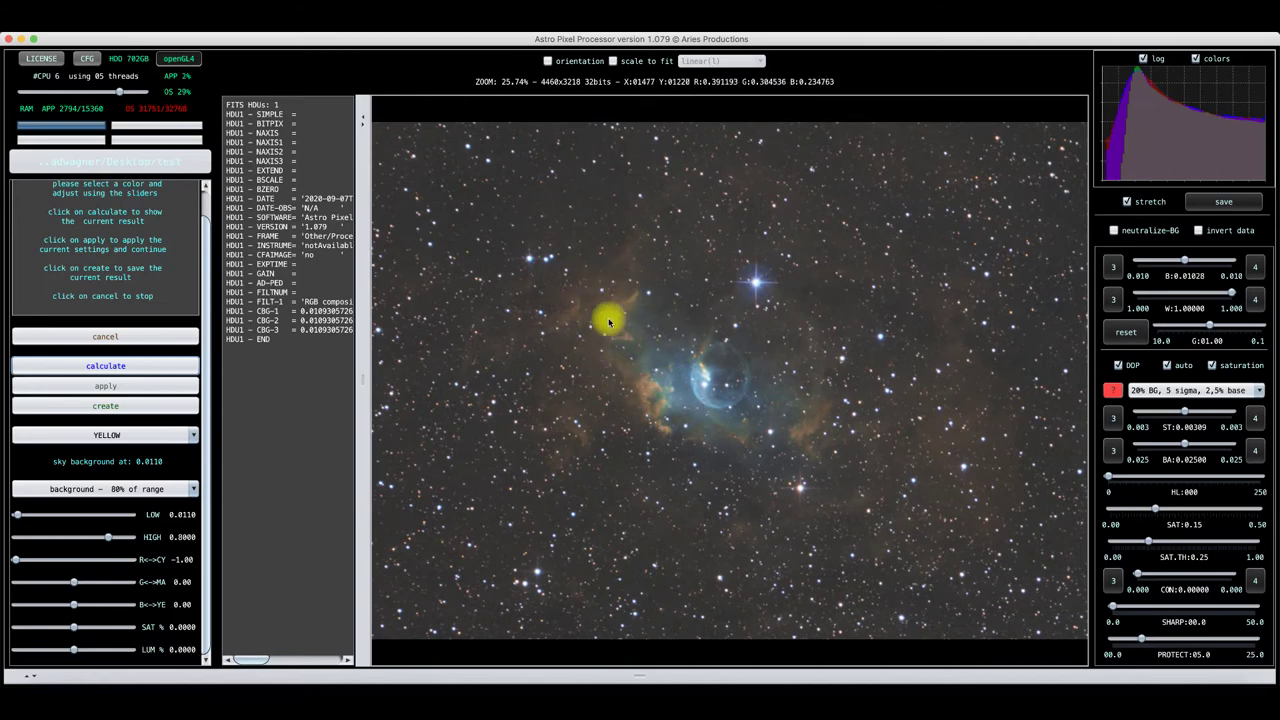
left_click_drag(12, 558, 74, 562)
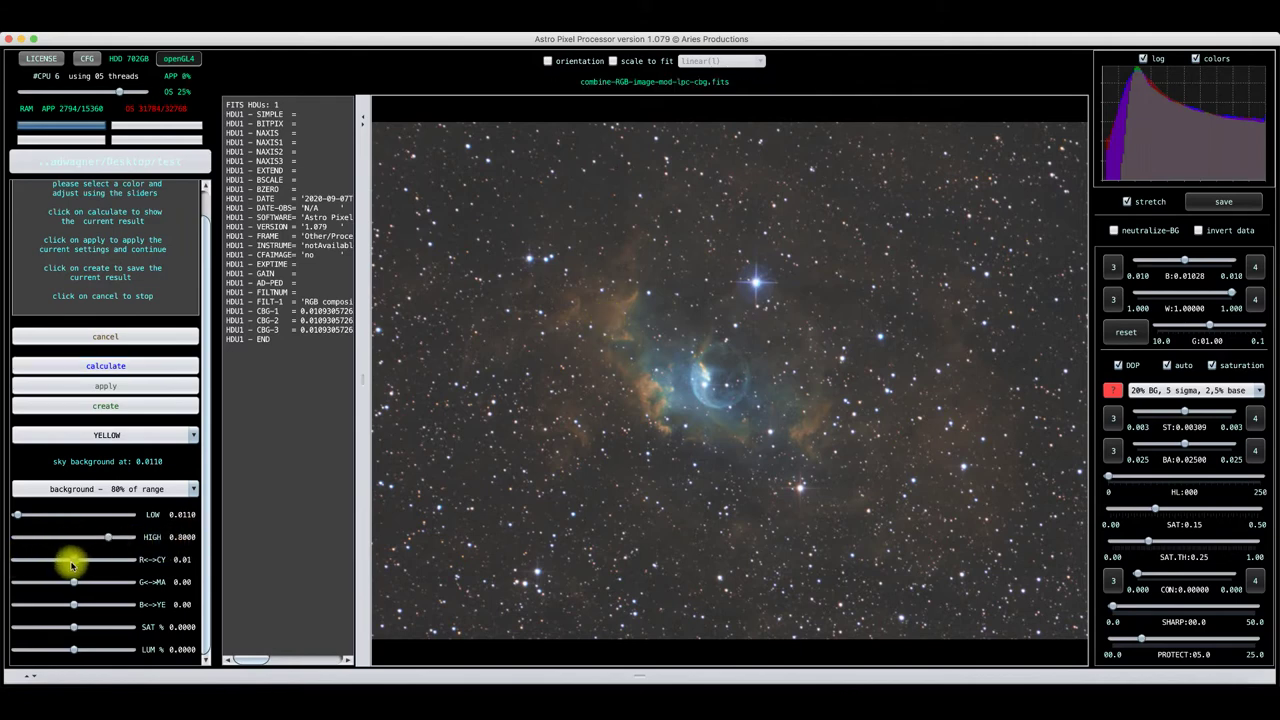
left_click(109, 366)
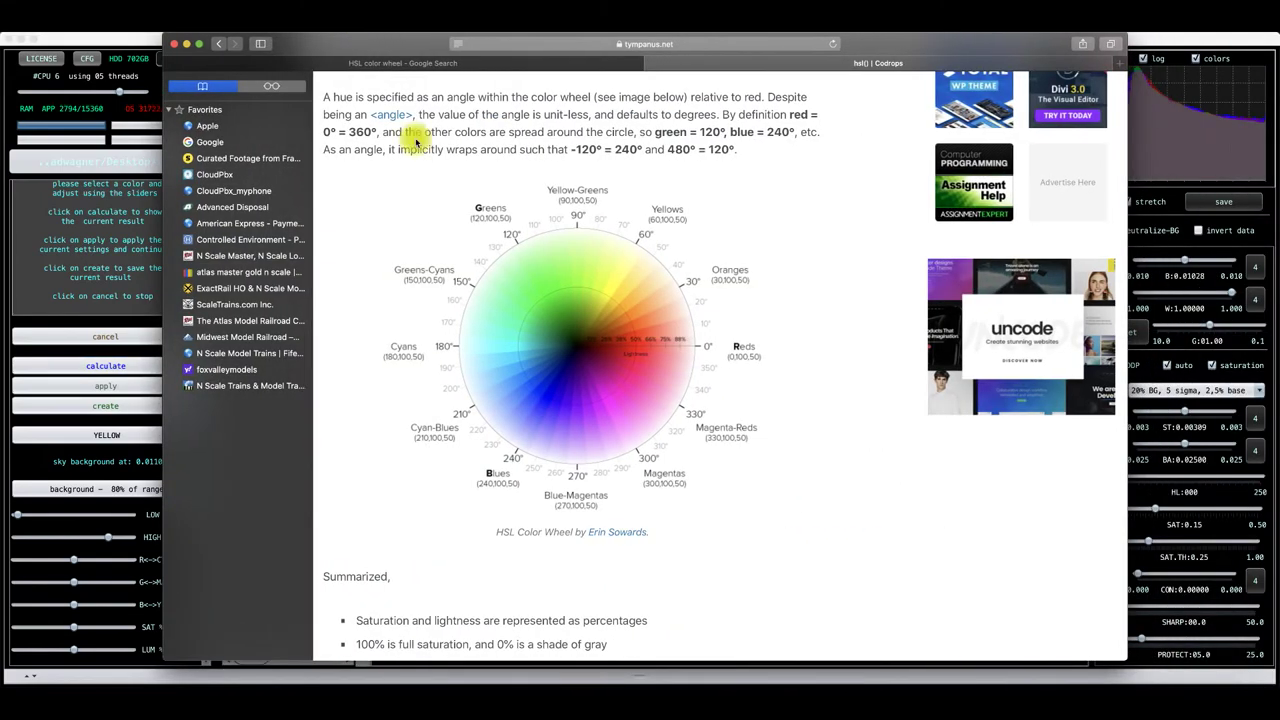
Consult the arrangement of hues on the HSL color wheel web page and close the browser window
left_click(110, 438)
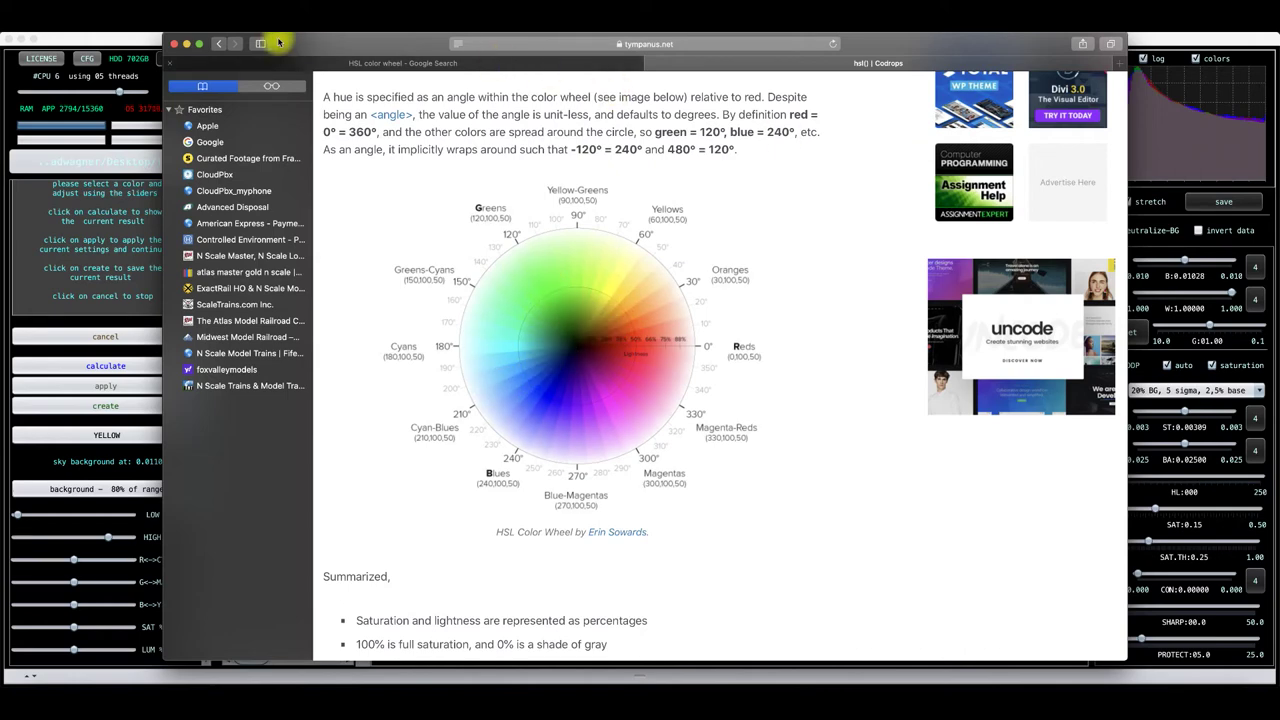
left_click(177, 46)
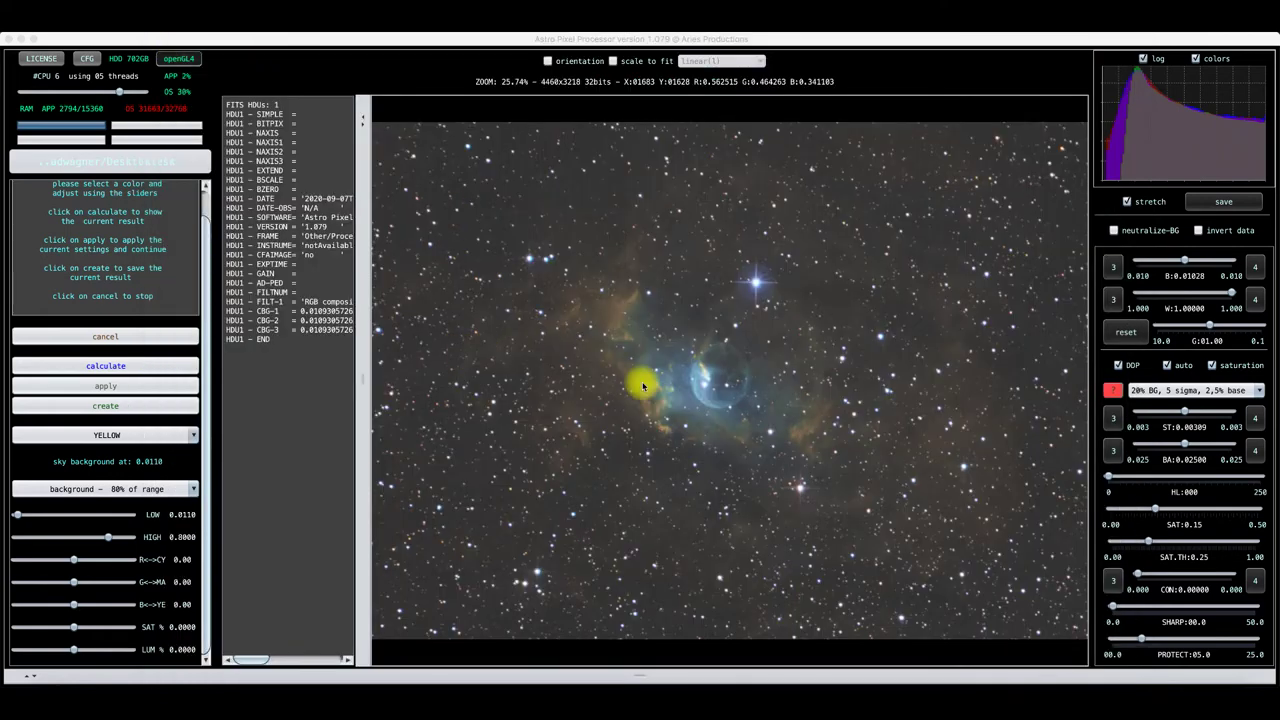
Create the selective color result, overwriting combine-RGB-image-mod-lpc-cbg-SC.fits, and exit the HSL selective color tool
left_click(118, 405)
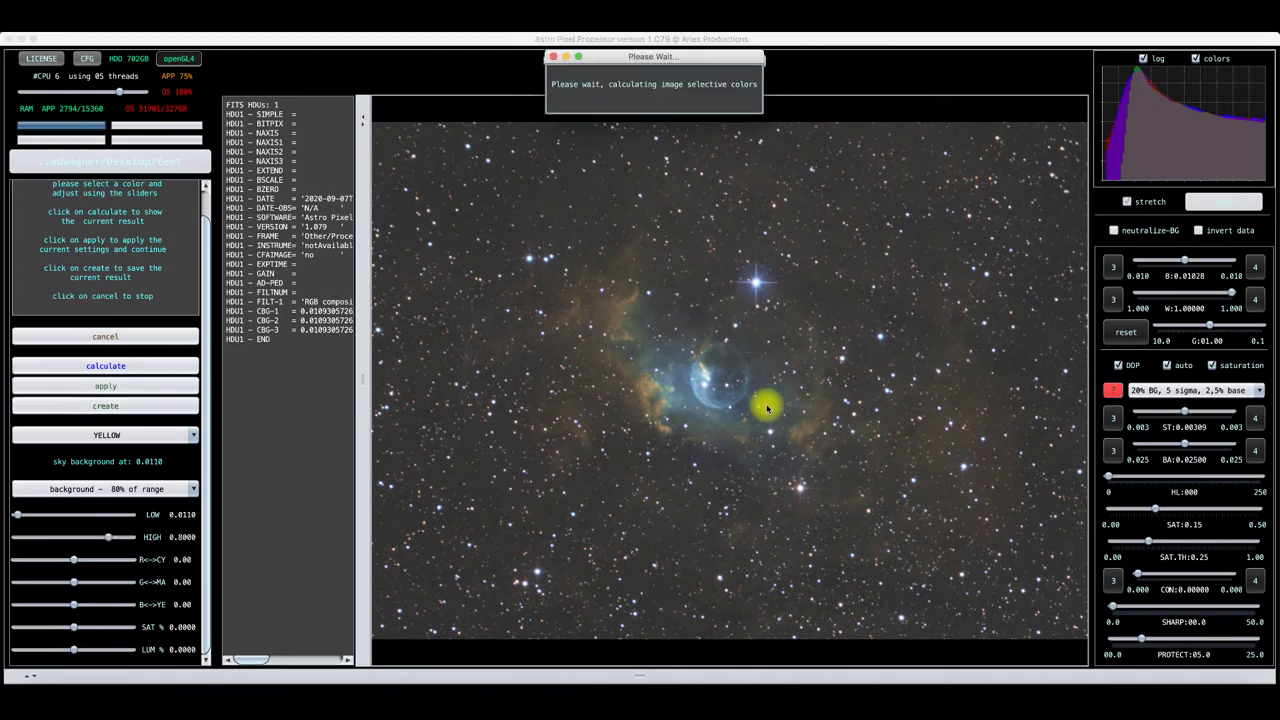
left_click(729, 443)
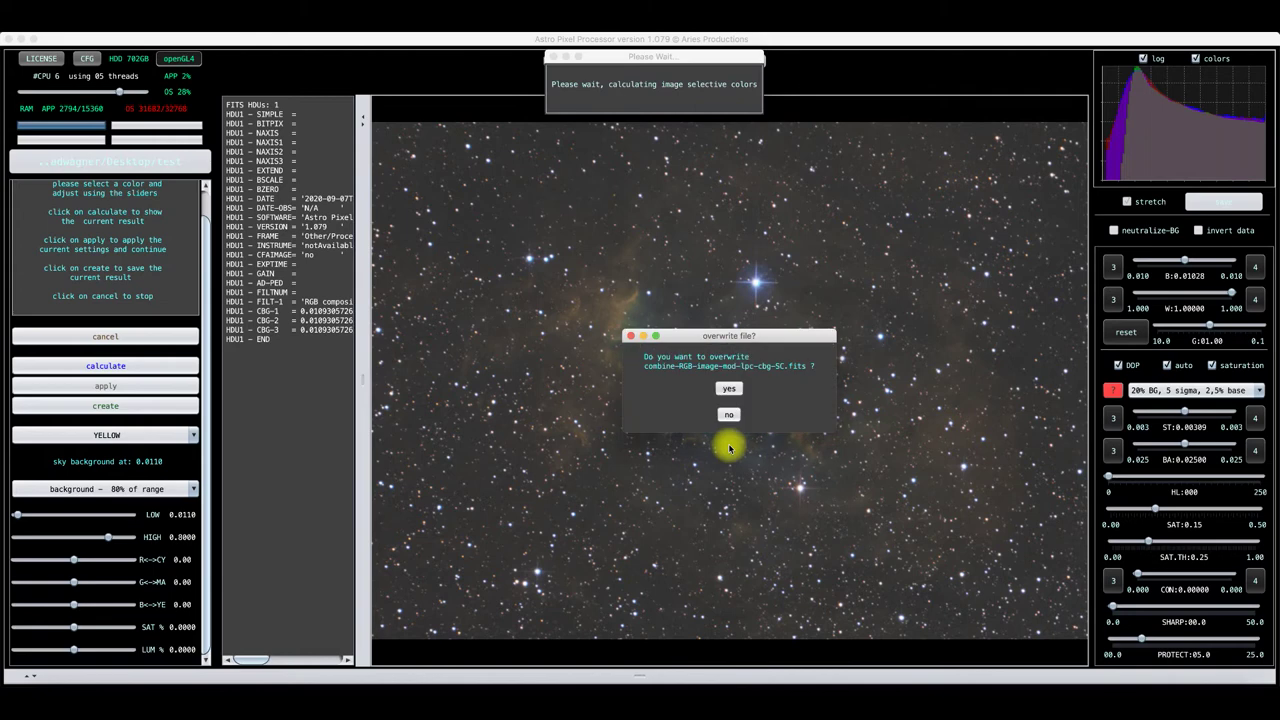
left_click(732, 390)
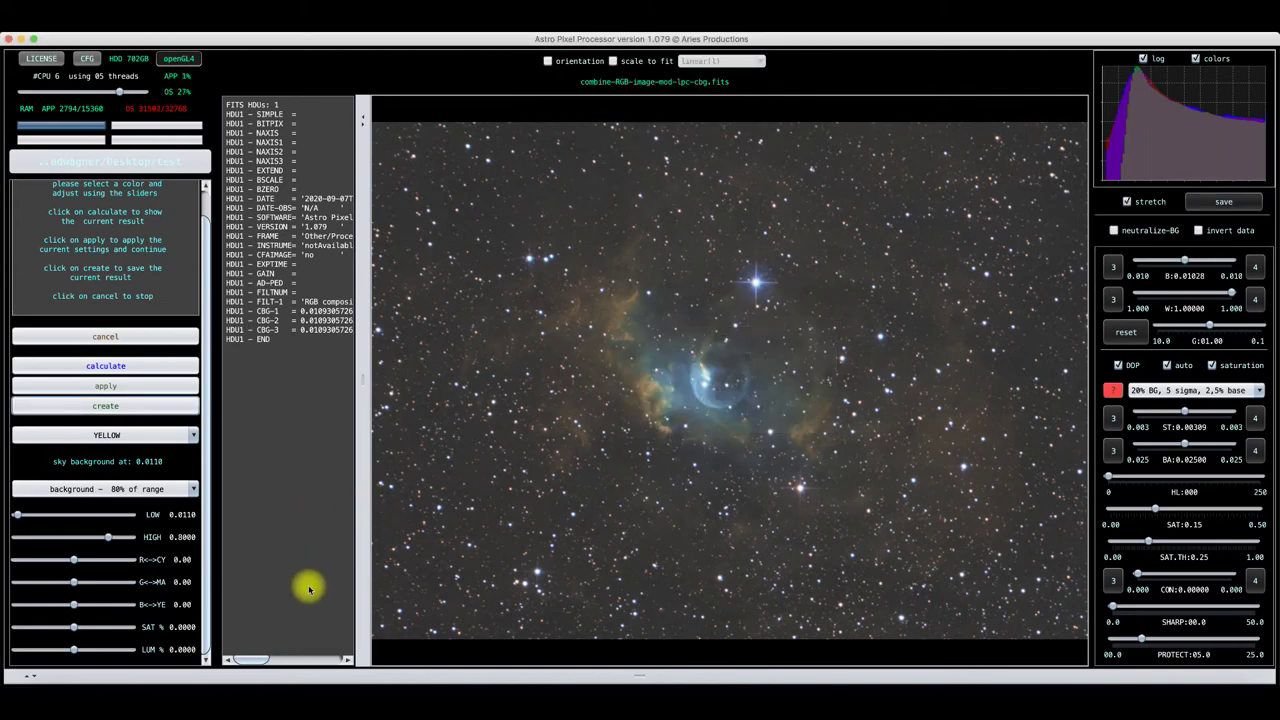
left_click(105, 340)
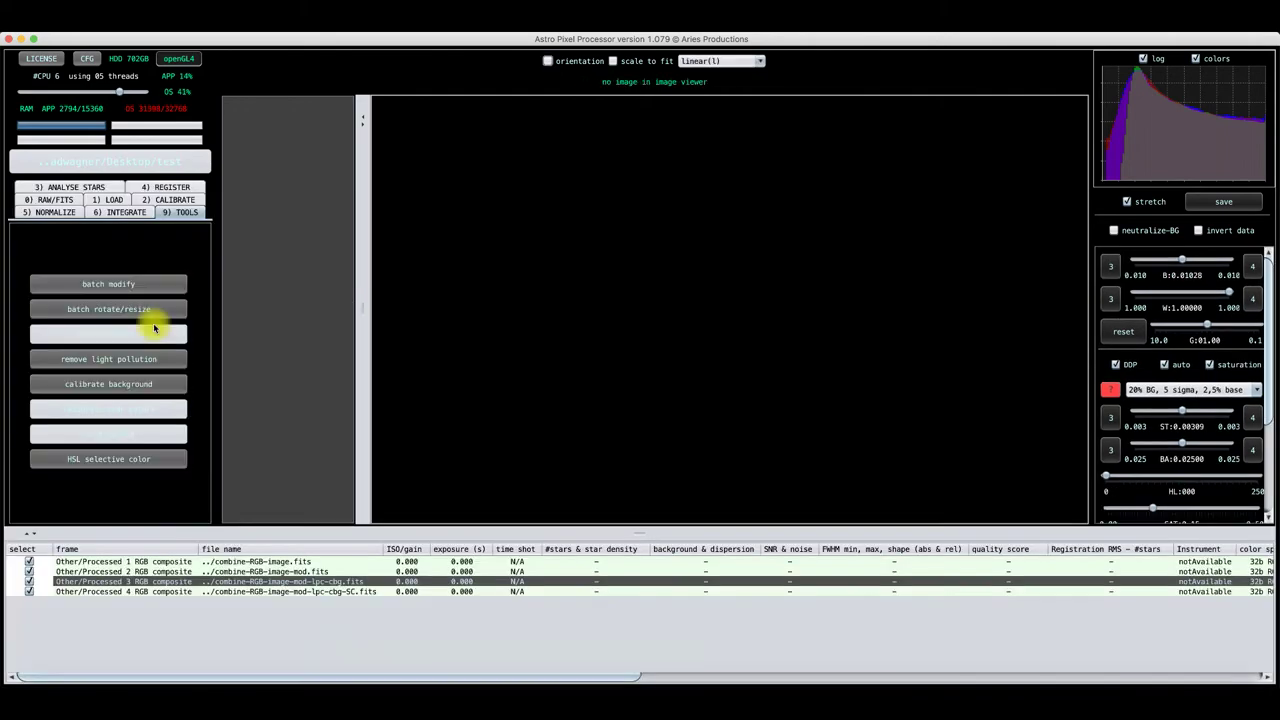
Load combine-RGB-image-mod-lpc-cbg-SC.fits into the image viewer and inspect the nebula and stars up close
left_click(240, 591)
double_click(240, 591)
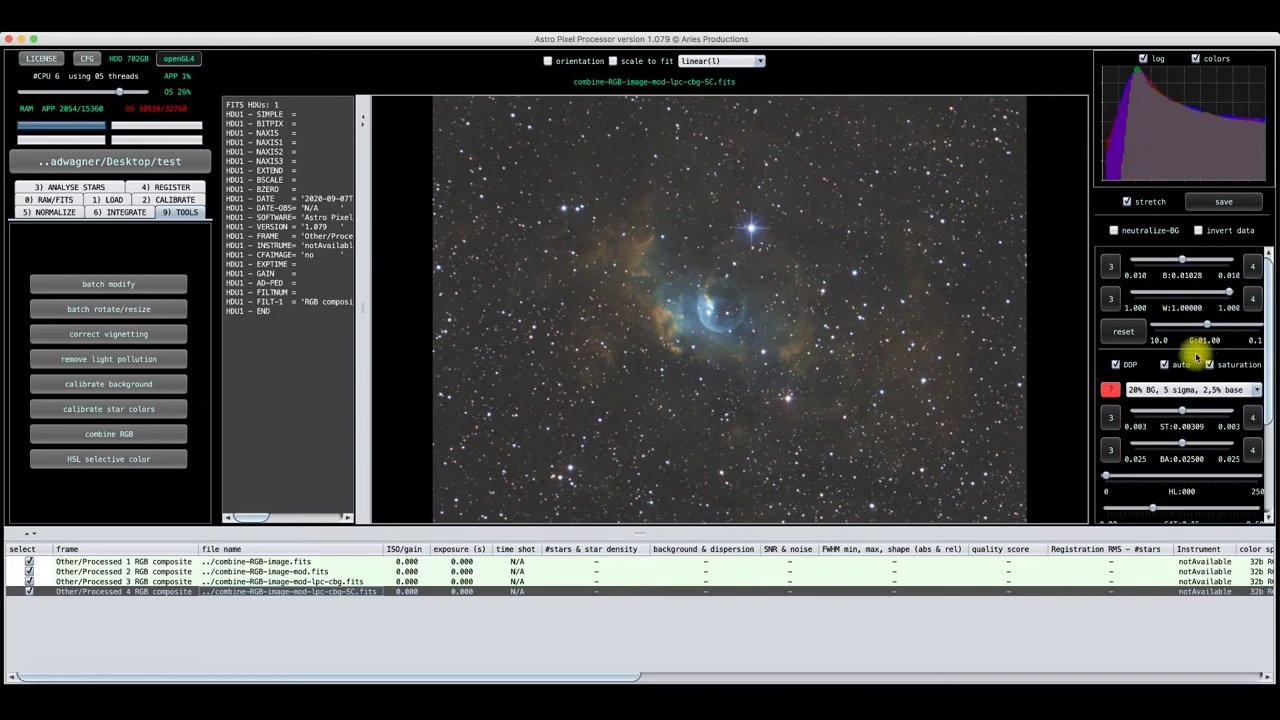
scroll(1195, 350, "down", 5)
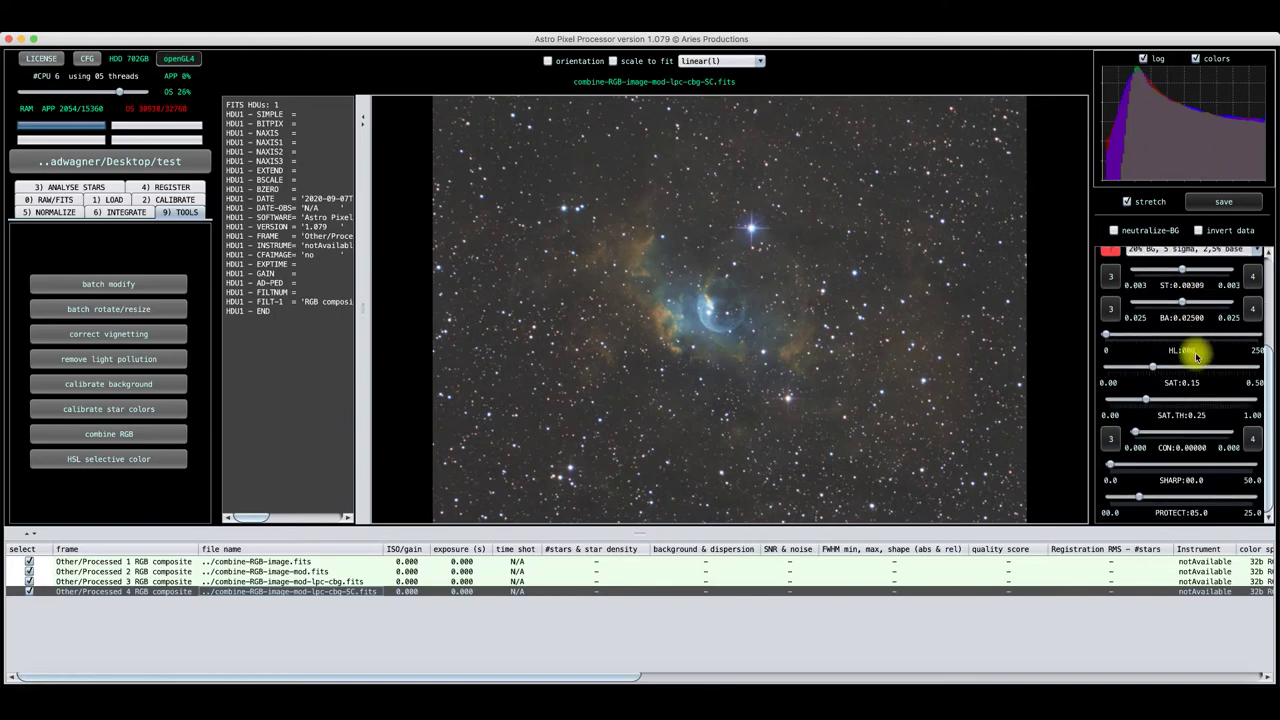
scroll(681, 350, "up", 1)
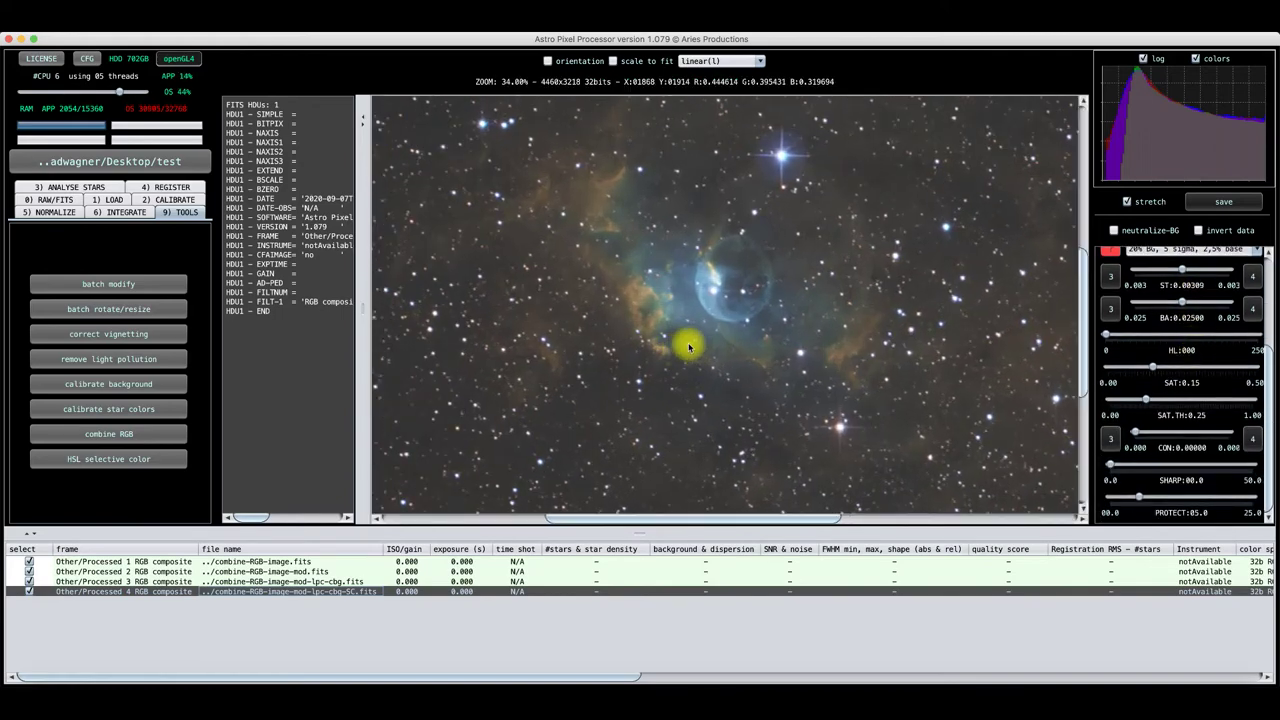
scroll(700, 345, "up", 2)
scroll(717, 336, "up", 4)
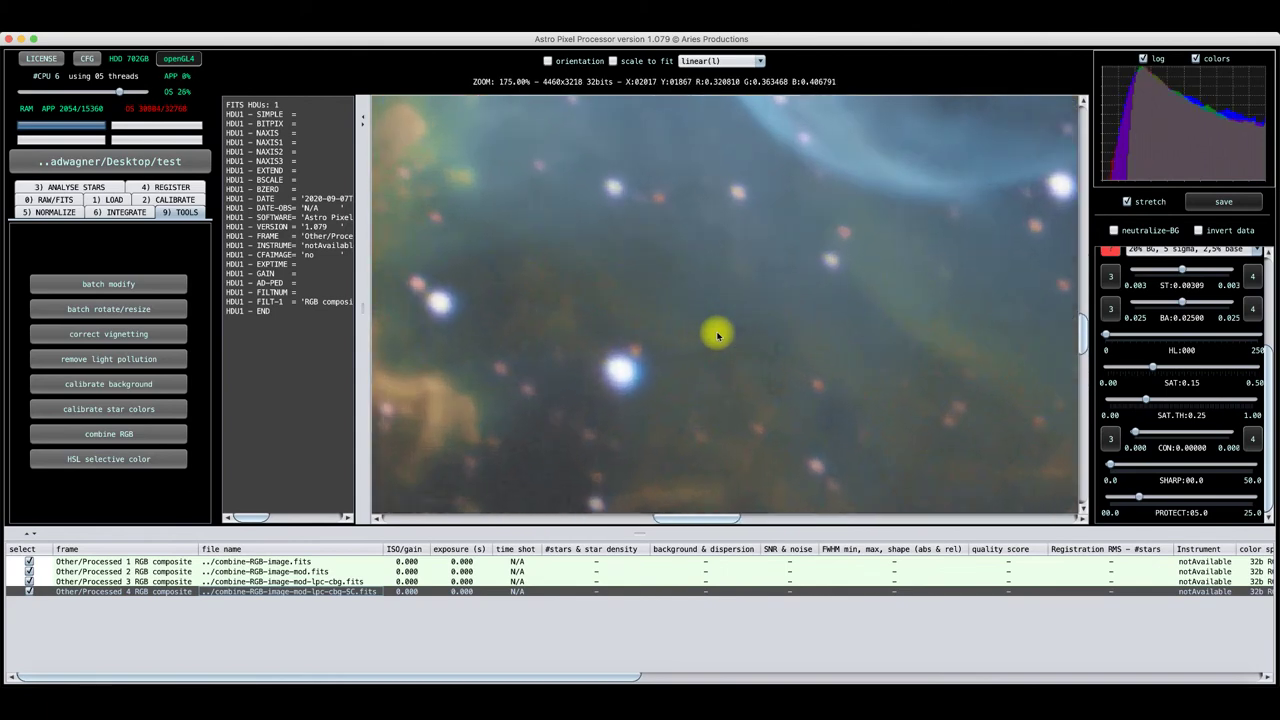
scroll(717, 336, "down", 4)
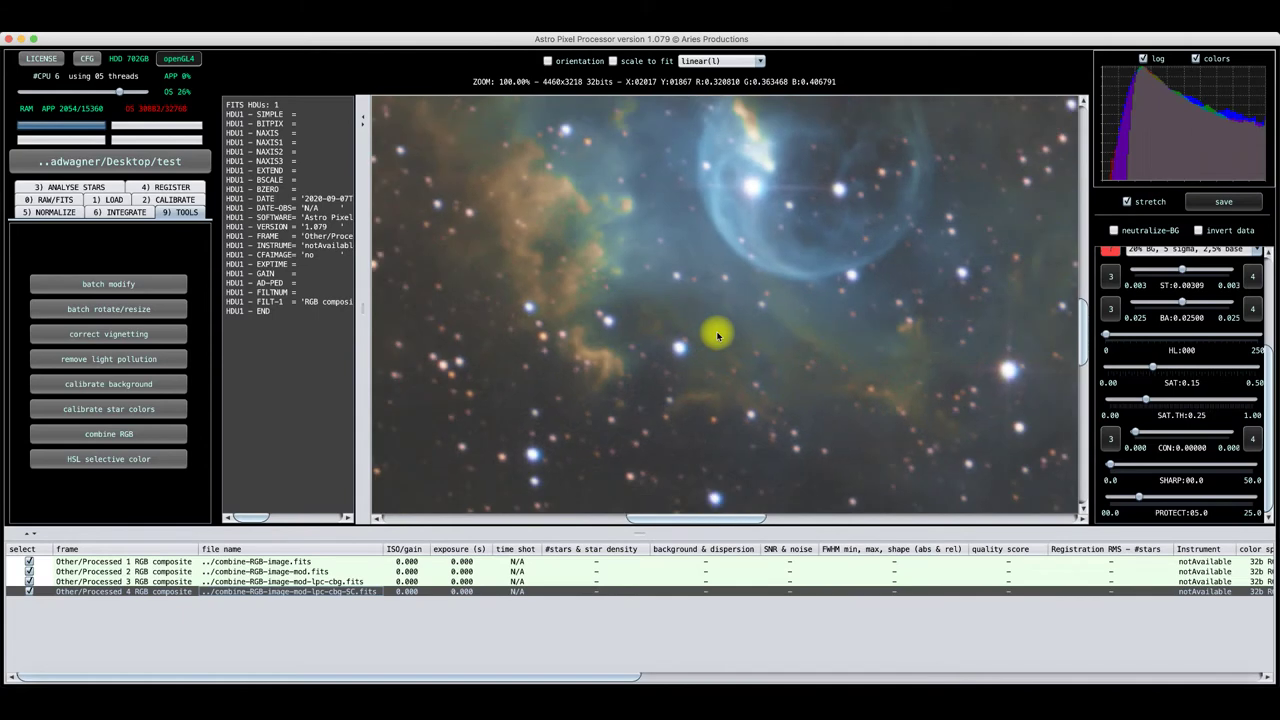
scroll(717, 336, "down", 2)
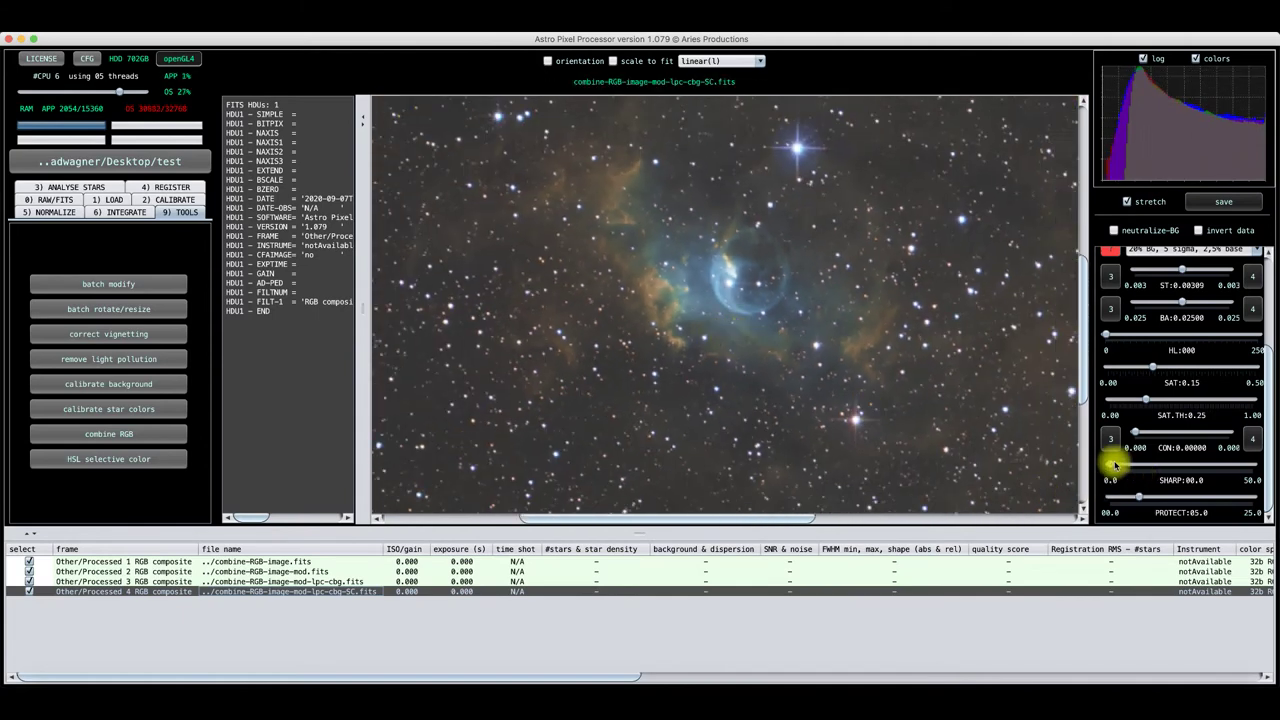
Try the preview sharpening at 10.3 and examine the nebula and stars below the bubble
left_click_drag(1110, 467, 1128, 469)
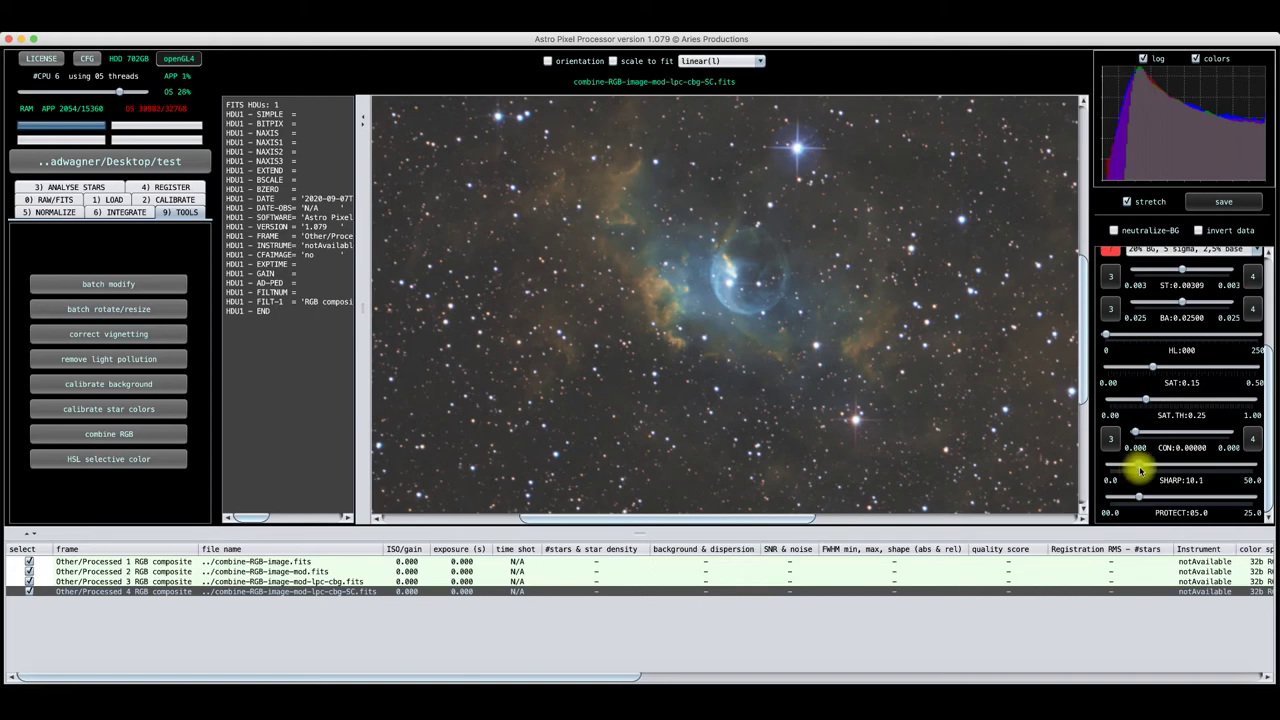
left_click_drag(1140, 470, 1141, 470)
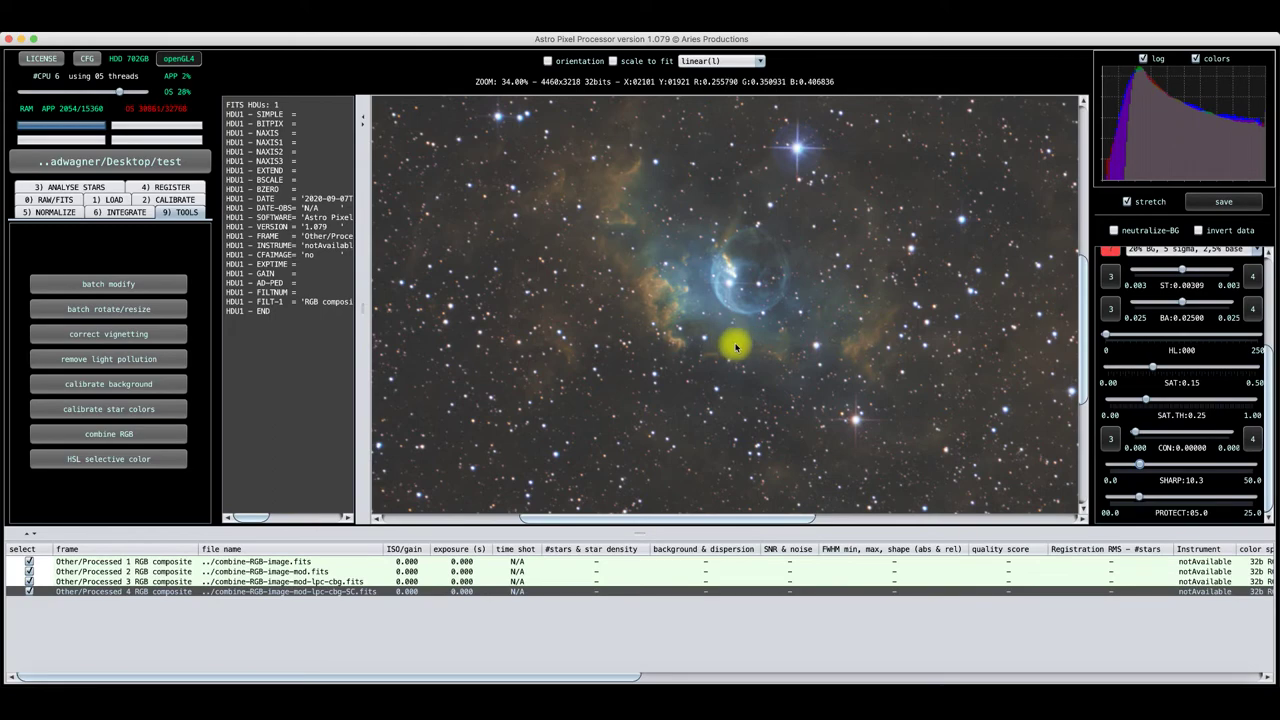
scroll(735, 347, "up", 3)
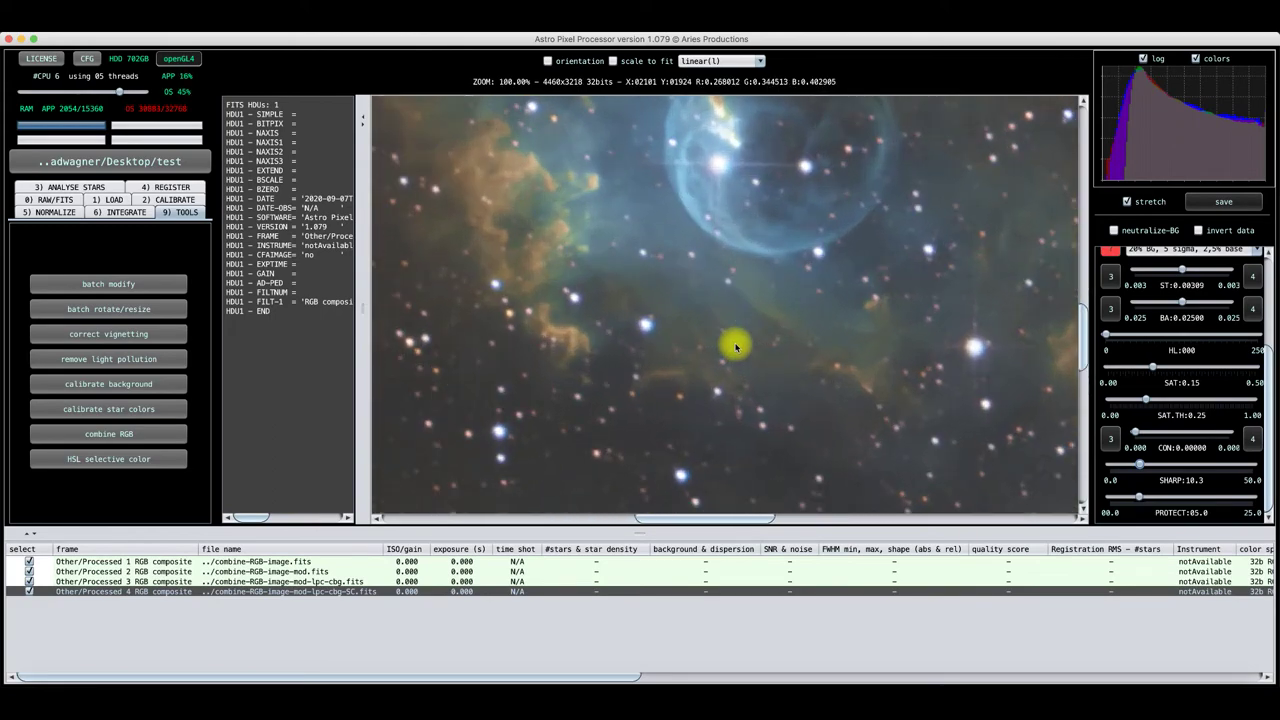
scroll(698, 346, "up", 3)
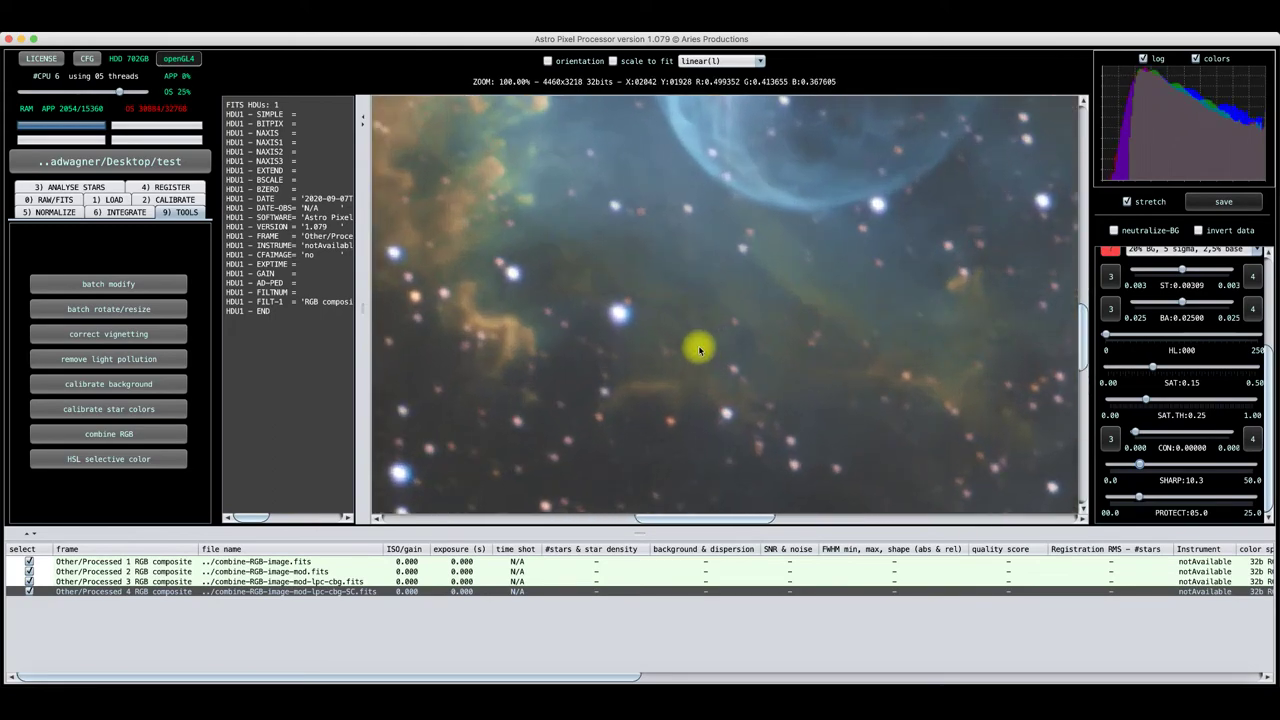
scroll(683, 347, "up", 2)
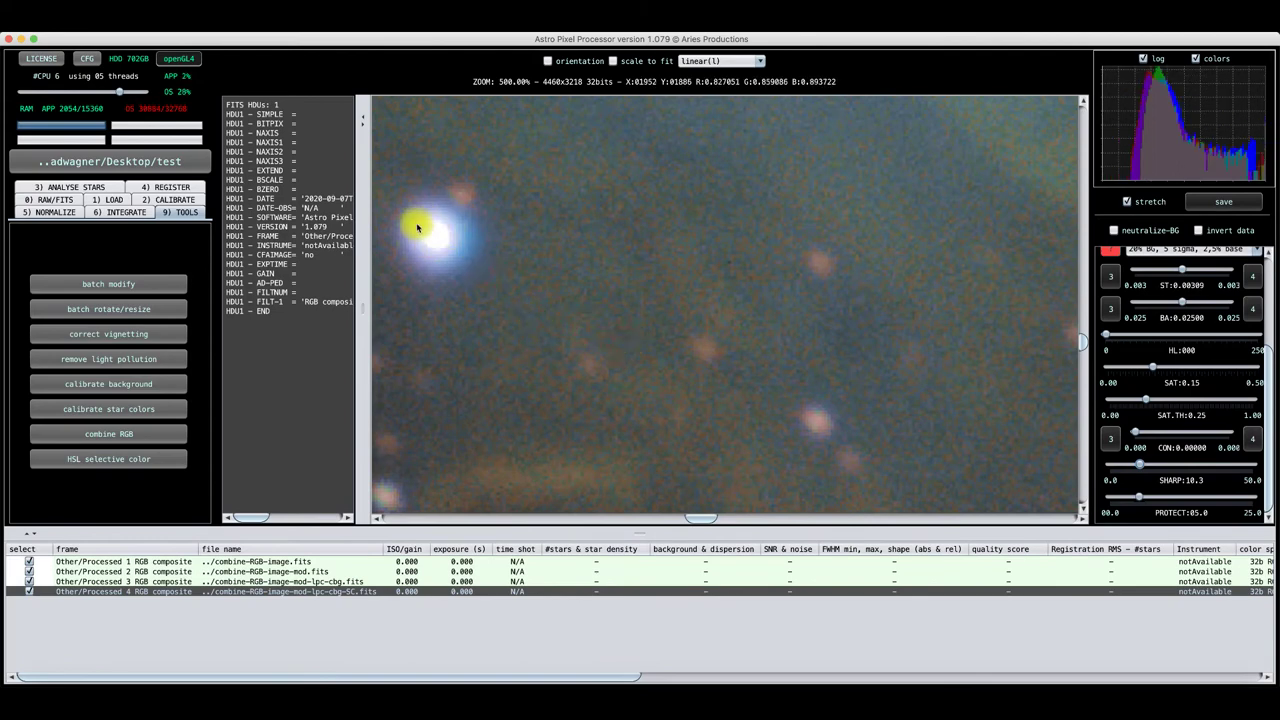
Set the sharpening to 8.8 while checking the bright star below the bubble, and review the surrounding nebula
left_click_drag(551, 323, 741, 374)
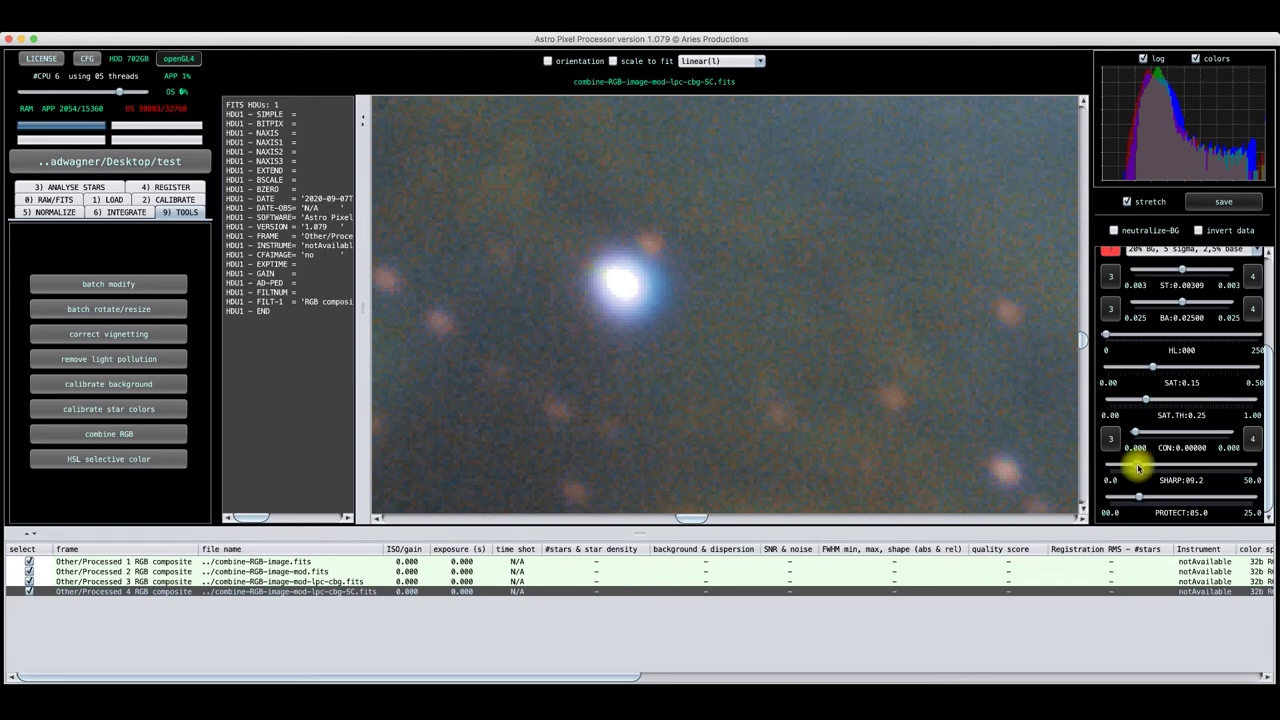
left_click(1136, 466)
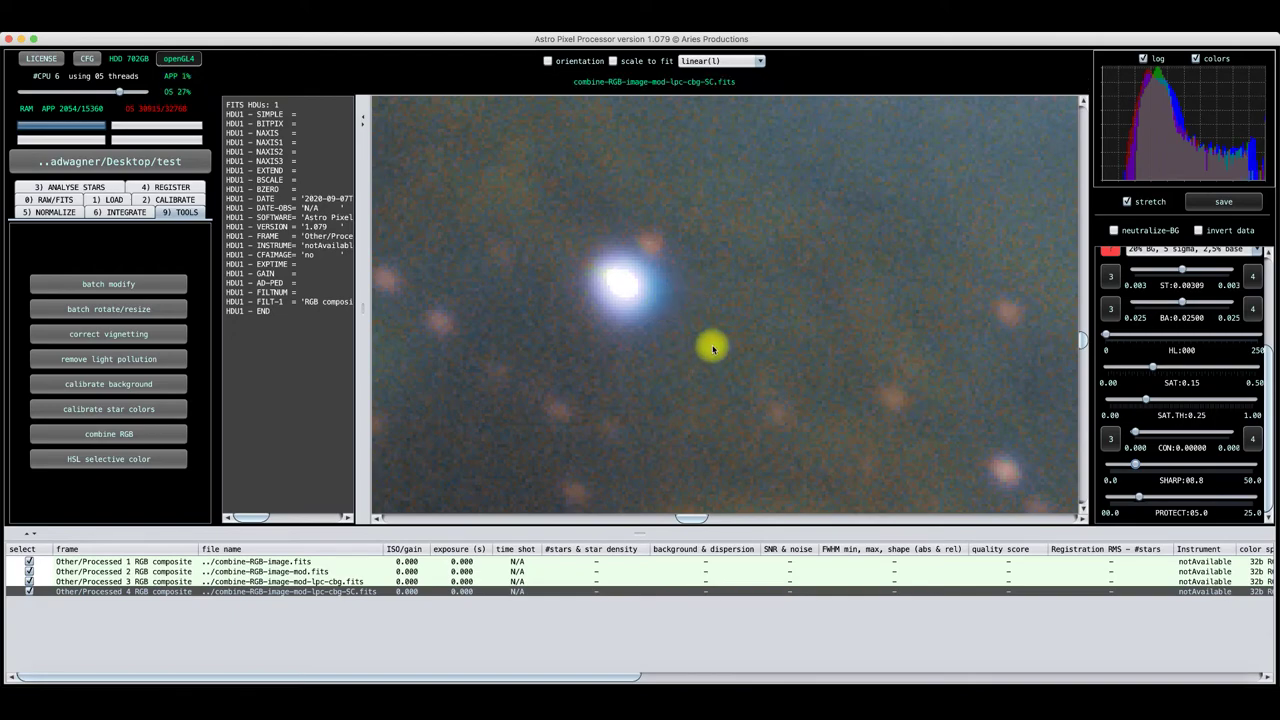
scroll(713, 348, "down", 5)
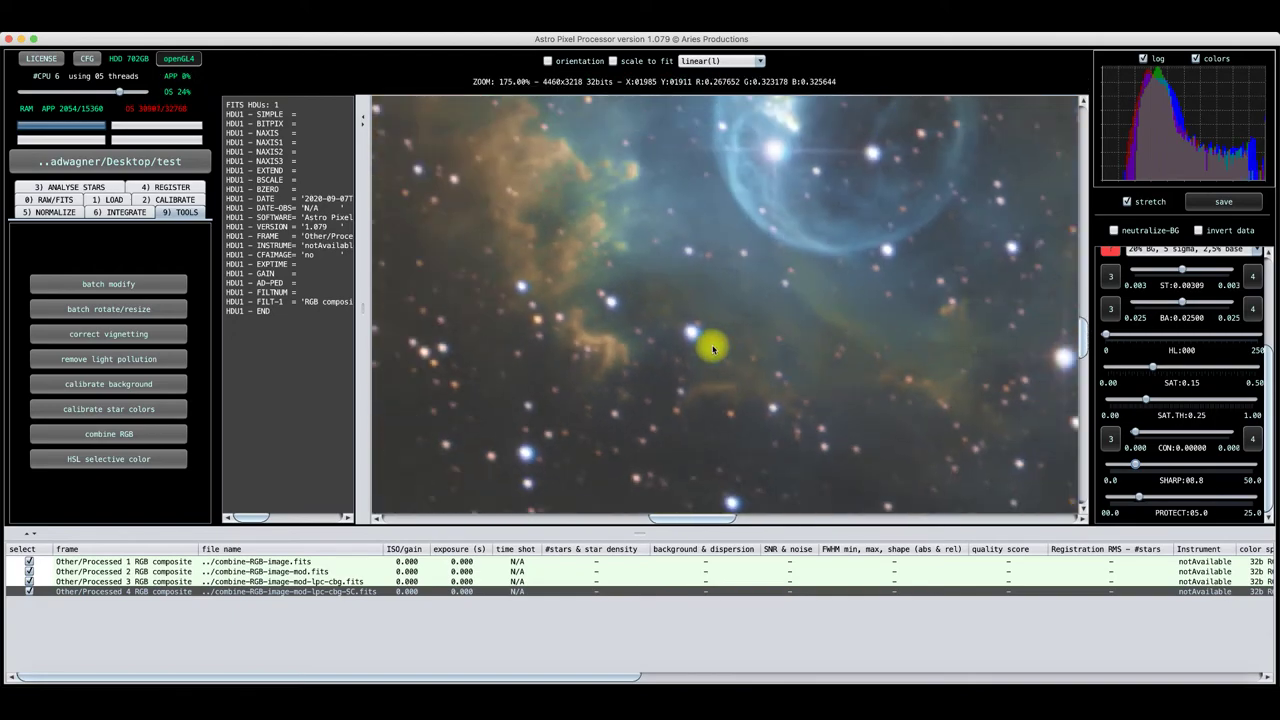
Try the preview saturation at 0.37 and at 0.04 with the whole nebula in view
scroll(713, 348, "down", 3)
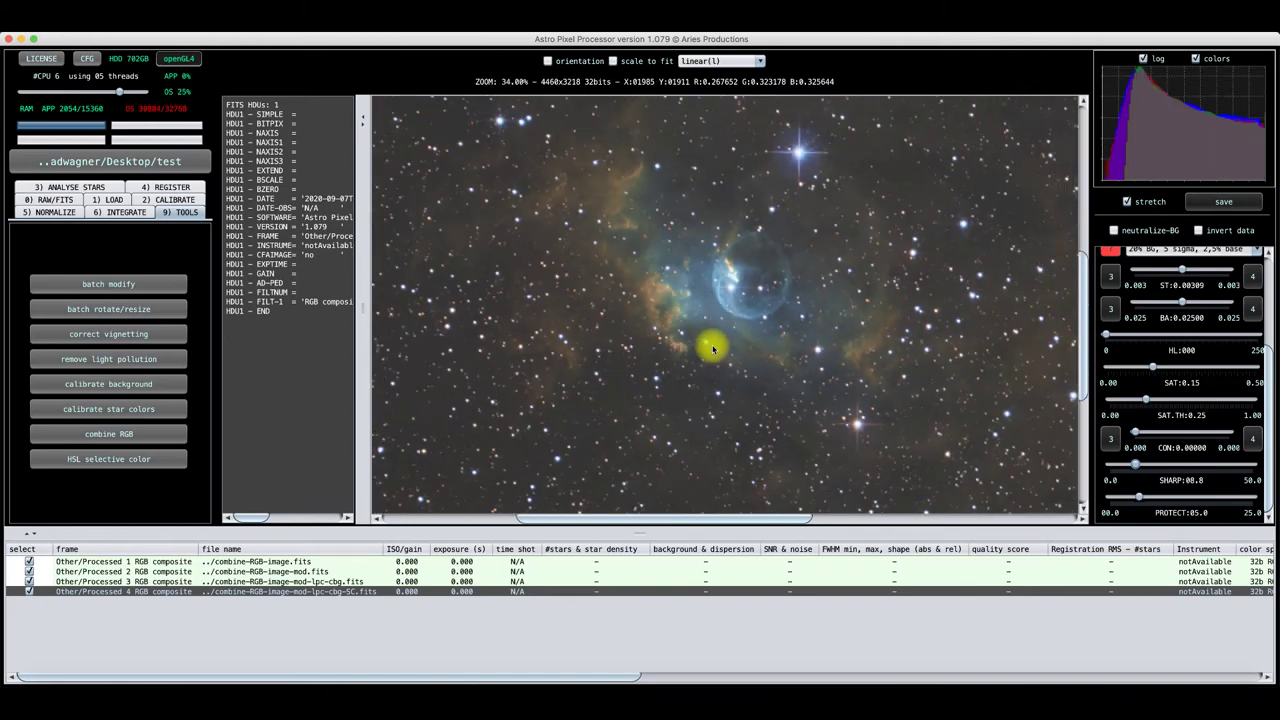
left_click_drag(723, 251, 677, 294)
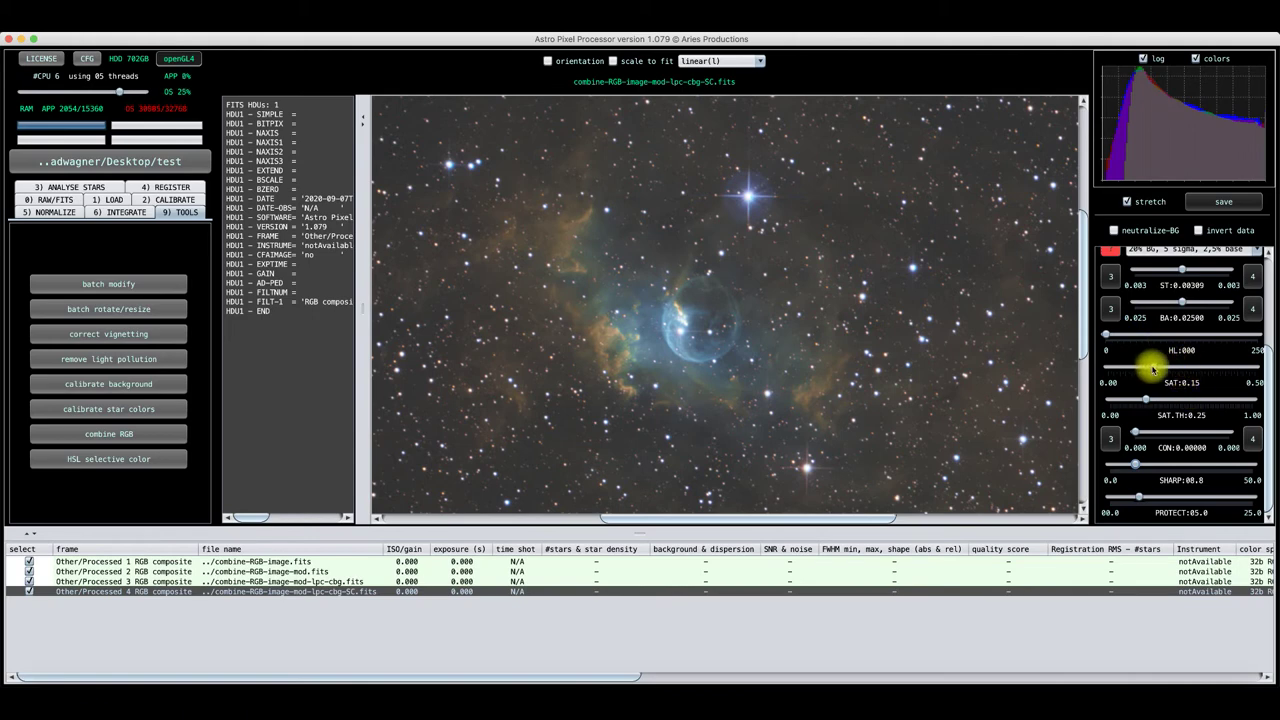
left_click_drag(1152, 370, 1218, 381)
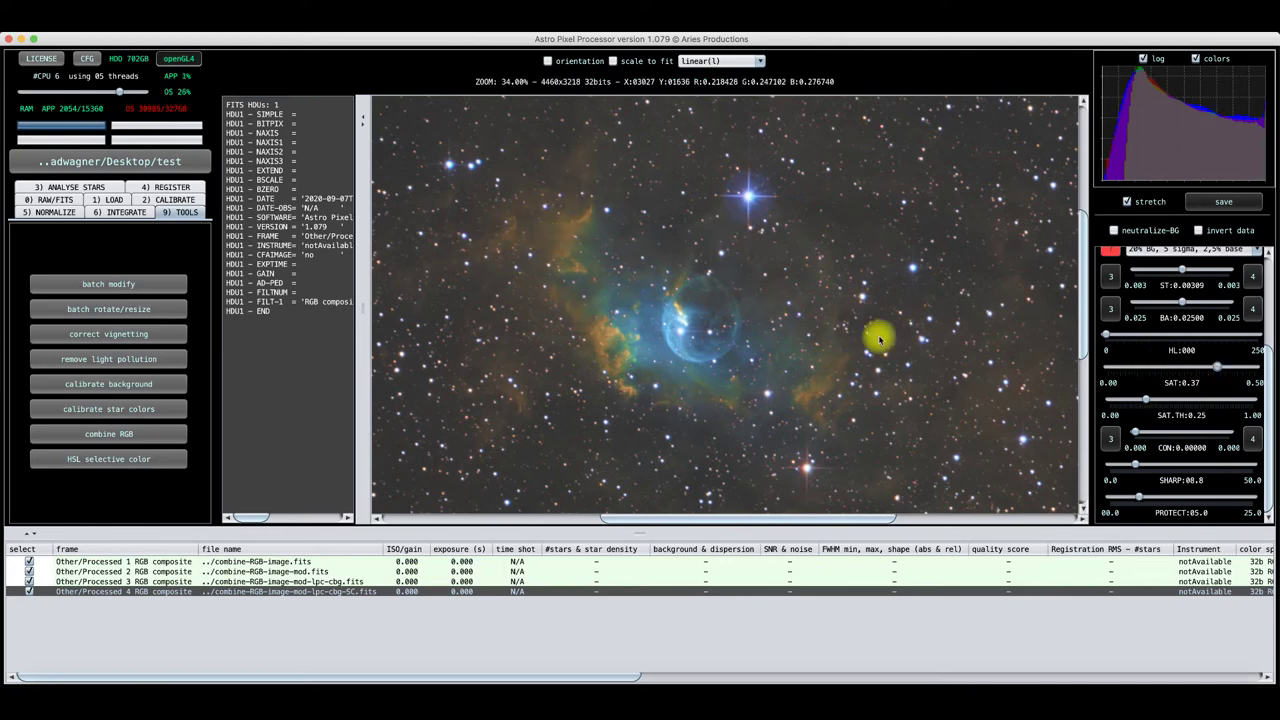
left_click_drag(1222, 372, 1125, 370)
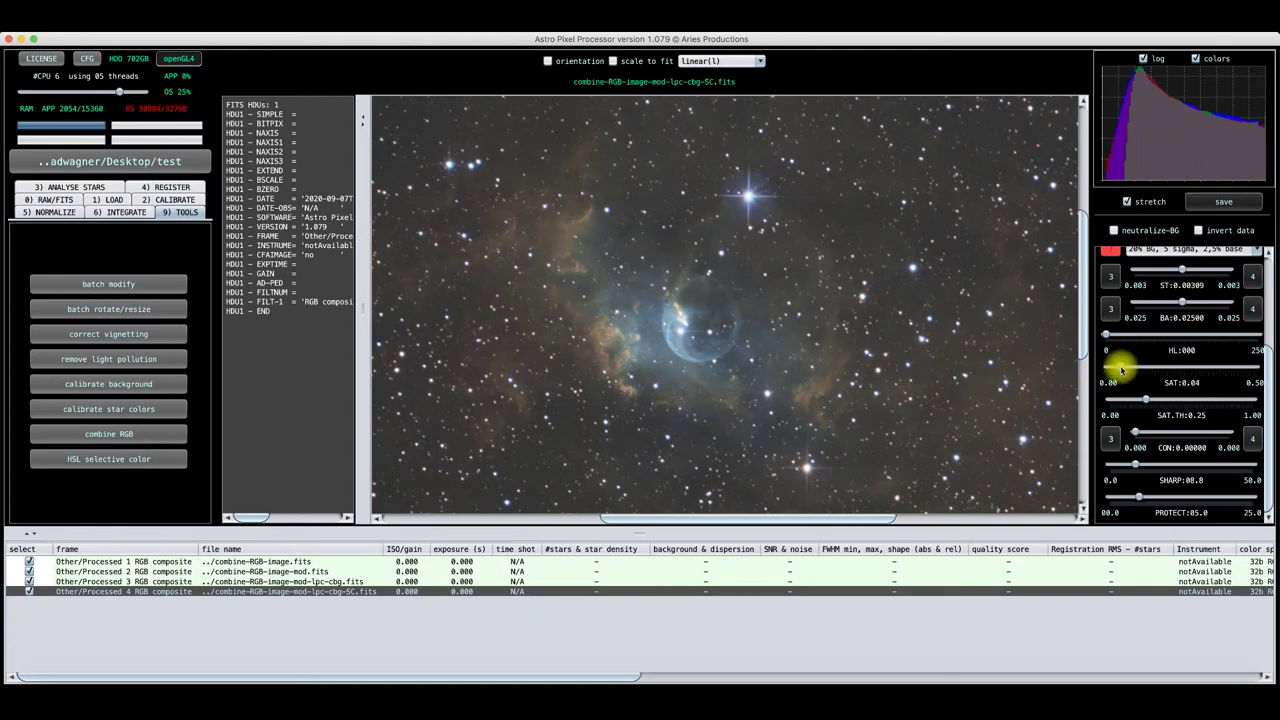
Set the preview saturation to 0.20 and check the nebula's colors
left_click_drag(1122, 371, 1162, 374)
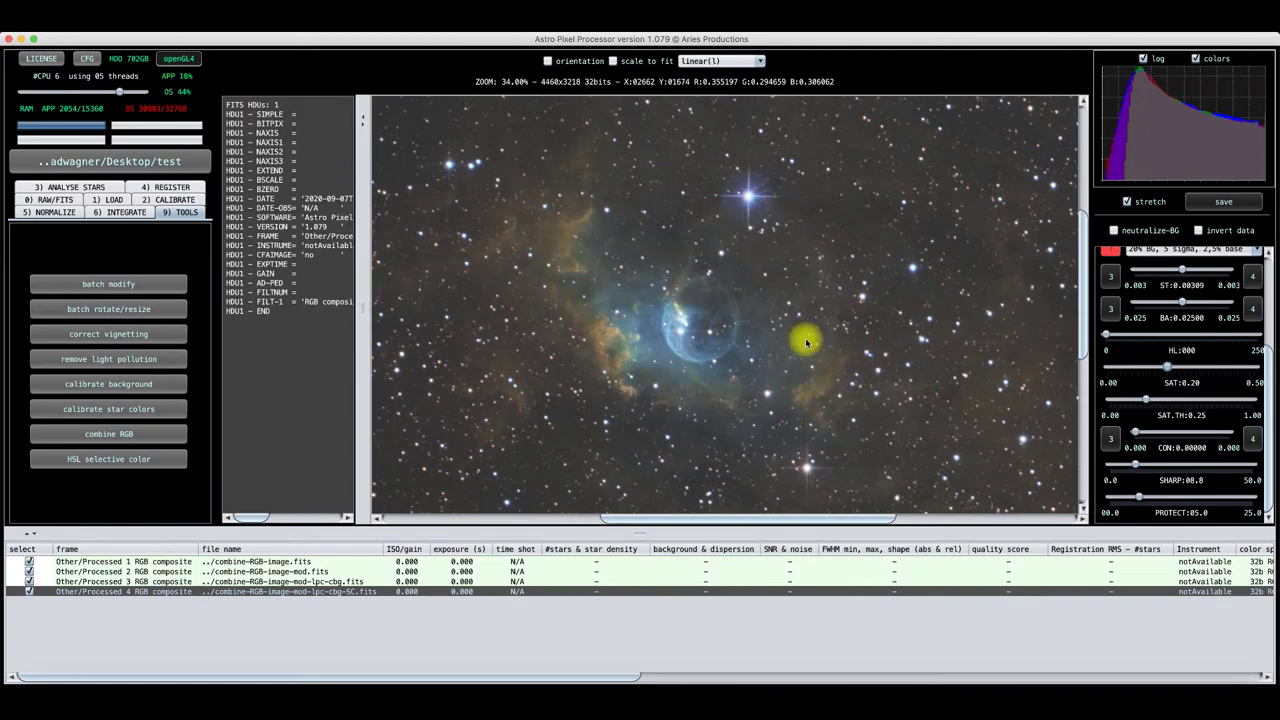
scroll(806, 343, "down", 2)
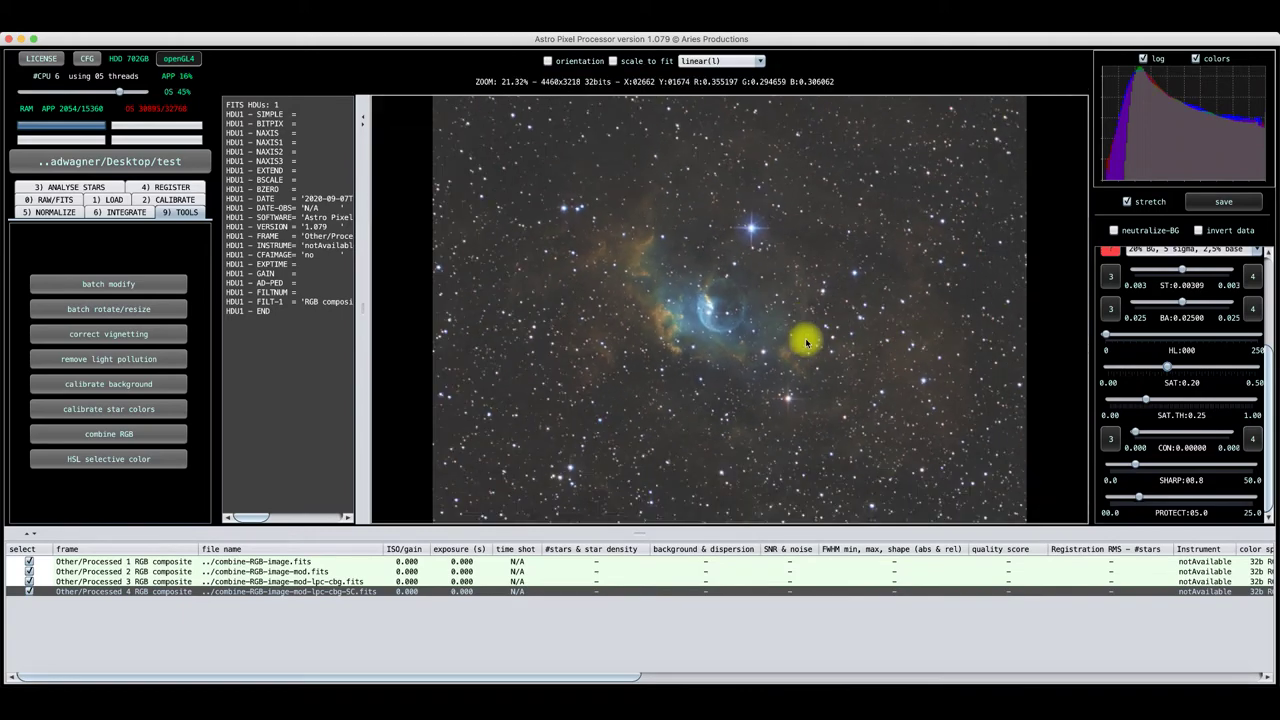
scroll(805, 338, "up", 2)
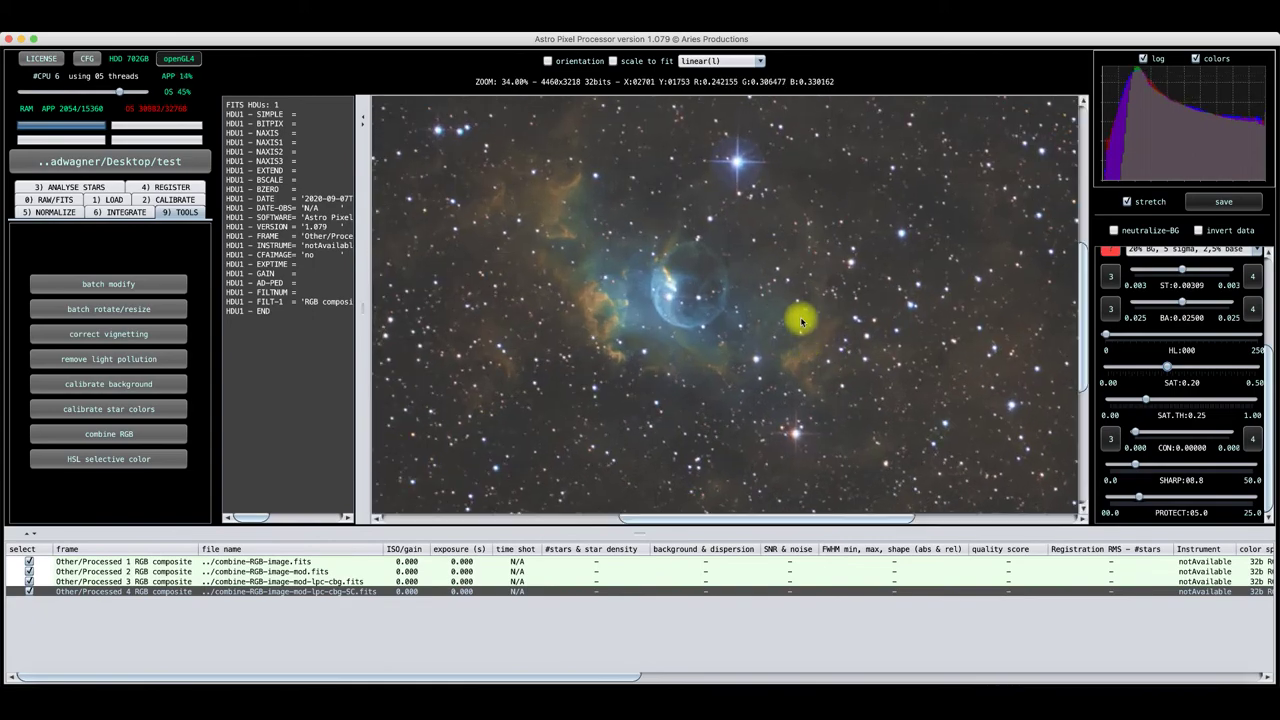
left_click_drag(791, 320, 814, 351)
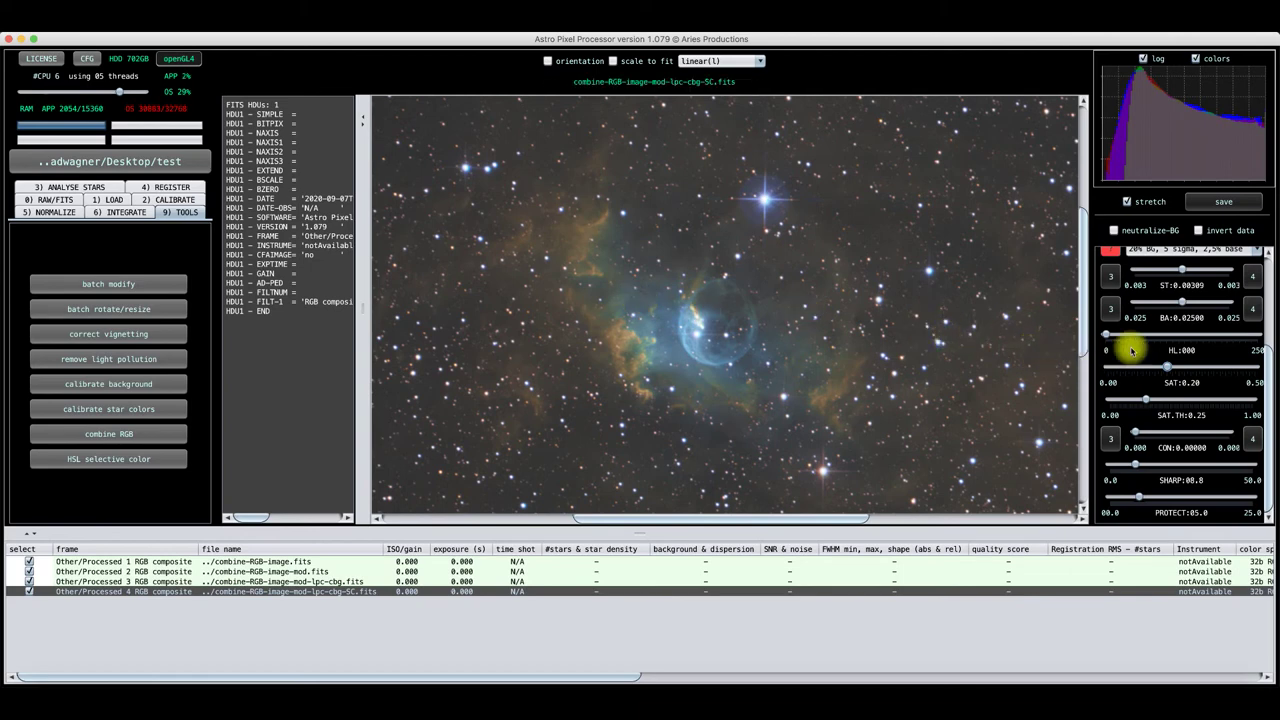
Try the highlights setting (HL) at 141, examine the area above the bubble up close, and settle on 27
left_click_drag(1109, 337, 1193, 350)
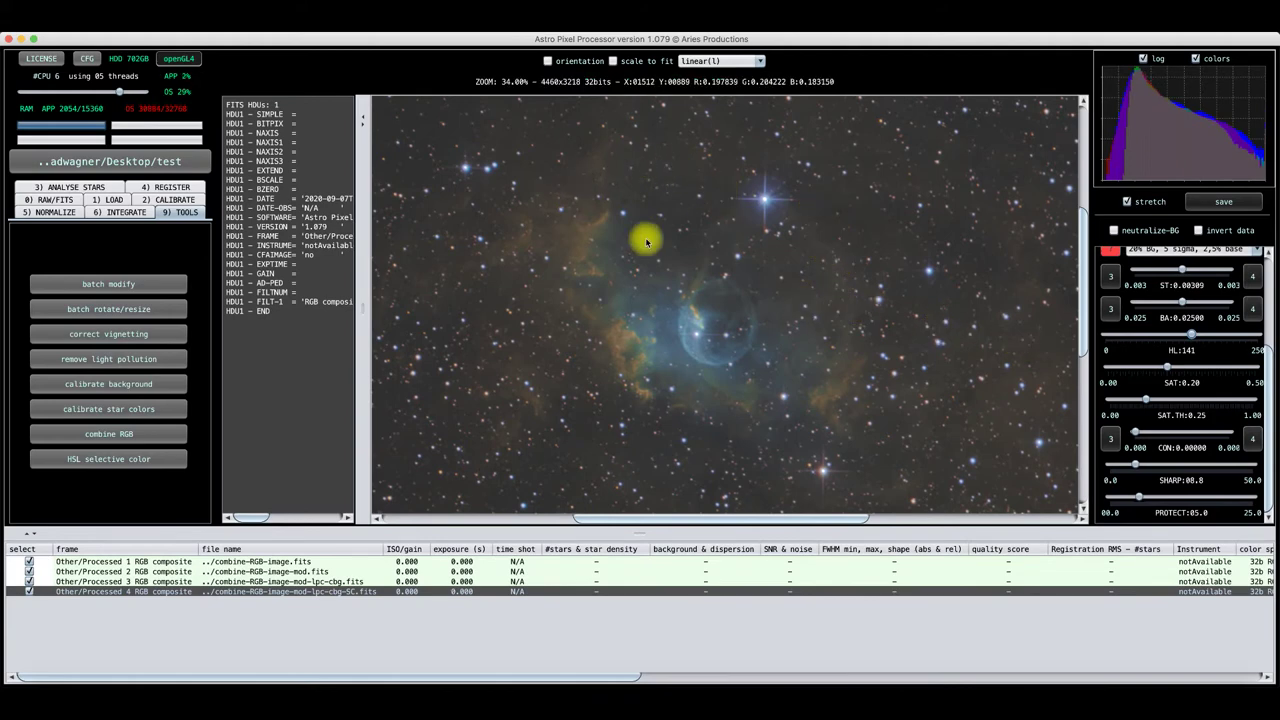
scroll(686, 263, "up", 2)
scroll(686, 263, "up", 8)
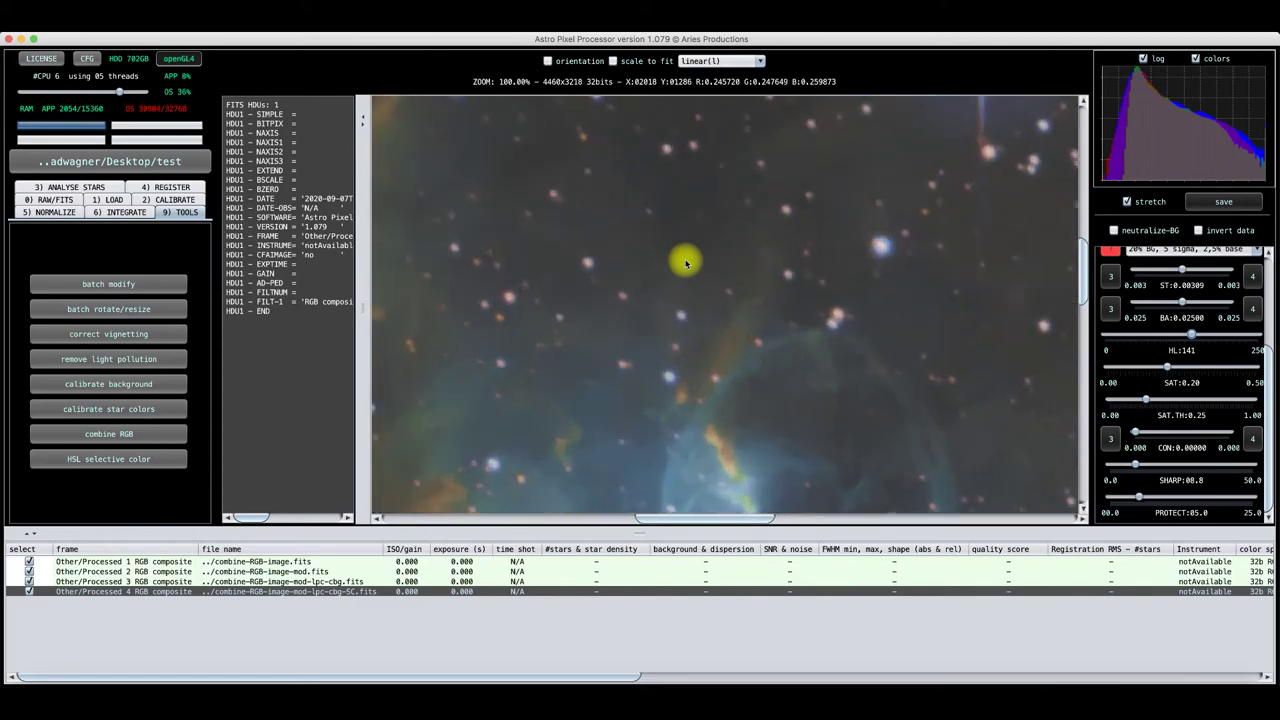
scroll(686, 263, "down", 8)
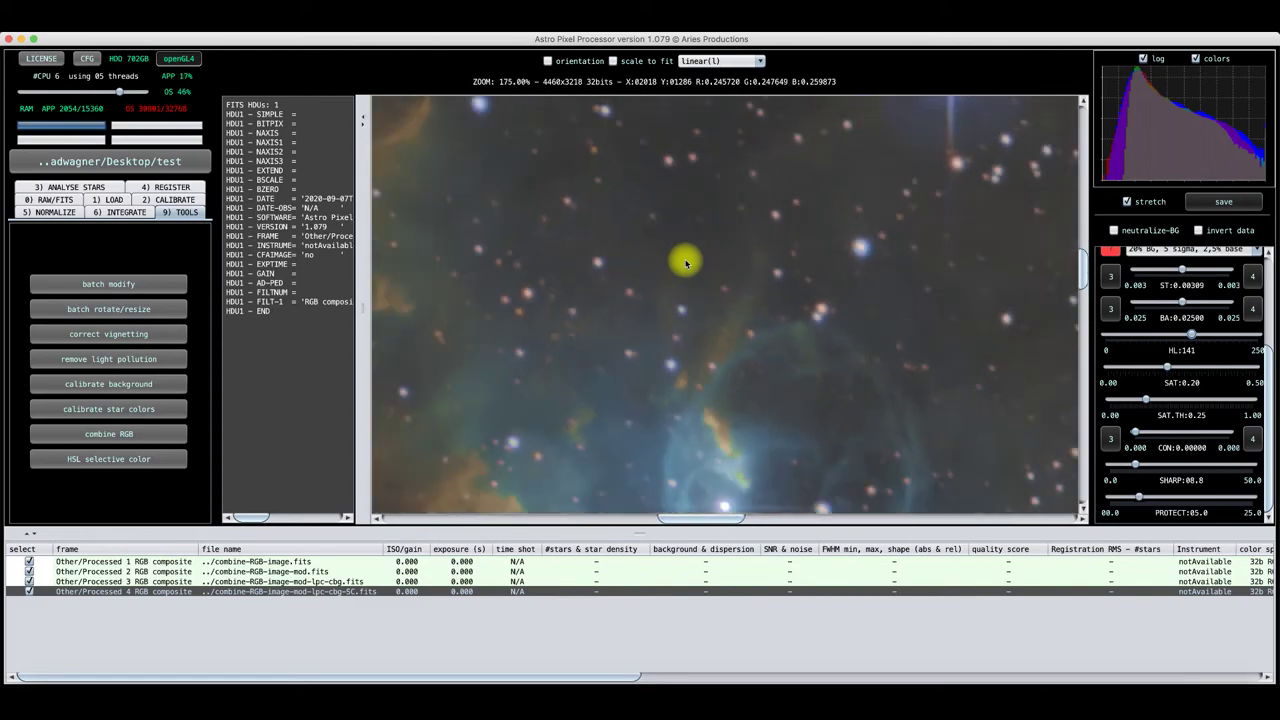
scroll(686, 263, "down", 1)
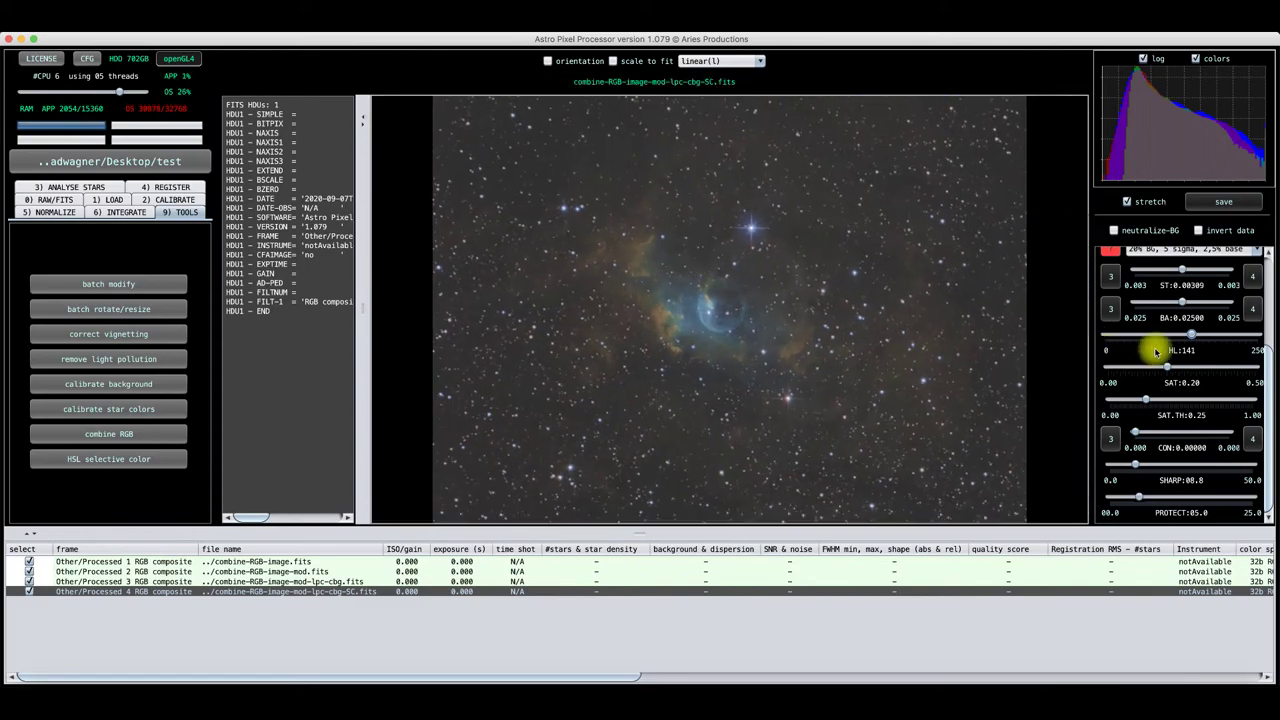
left_click_drag(1192, 337, 775, 278)
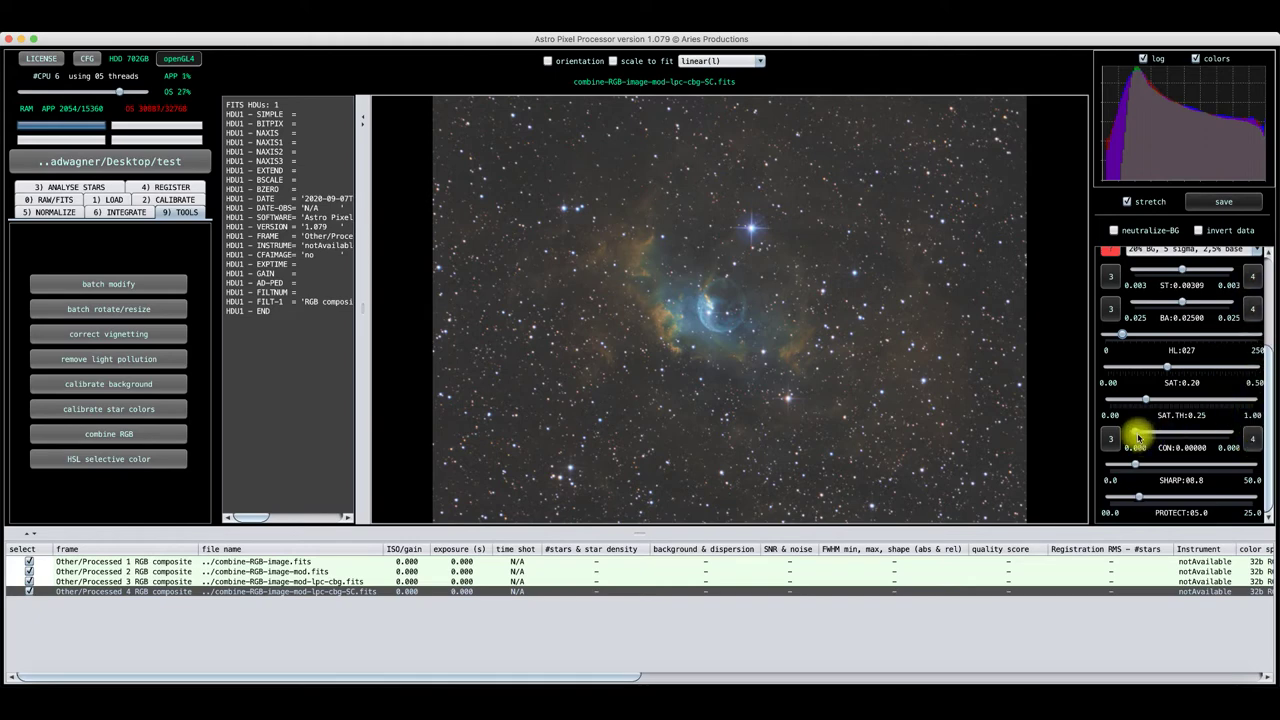
Set the preview contrast to 0.00033 and inspect the bubble and surrounding nebula
left_click_drag(1138, 437, 1190, 440)
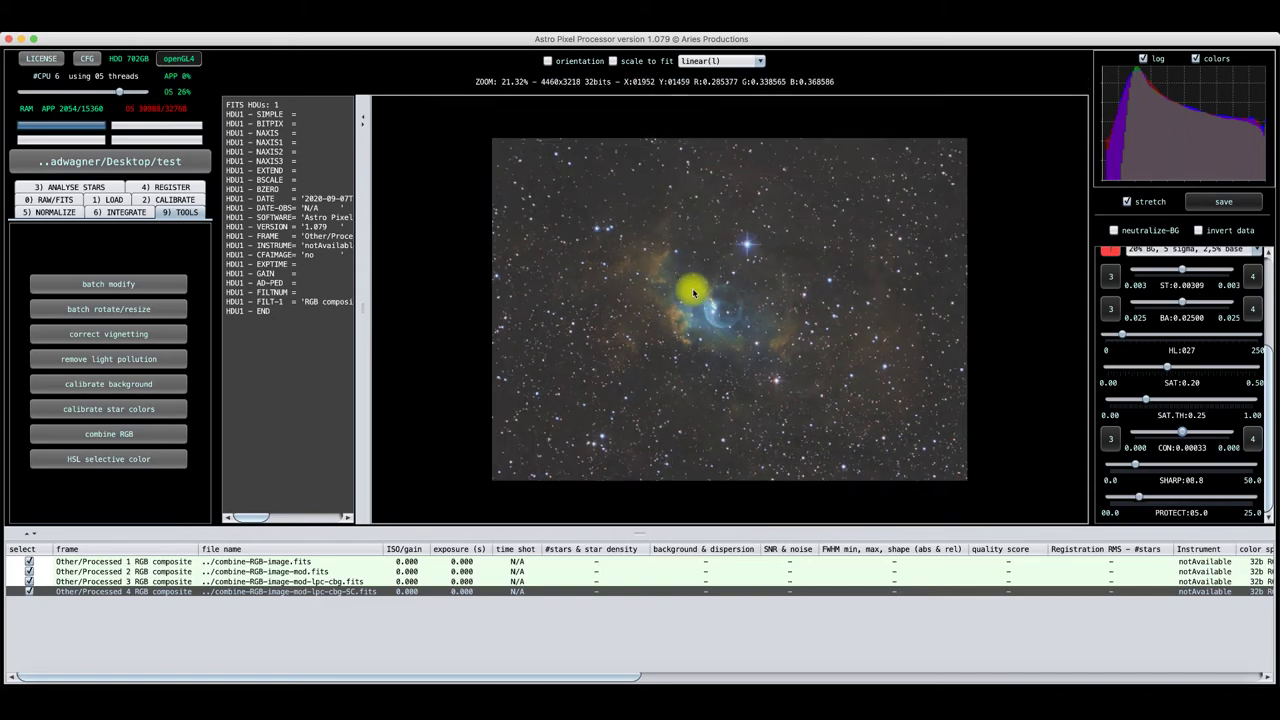
left_click(692, 288)
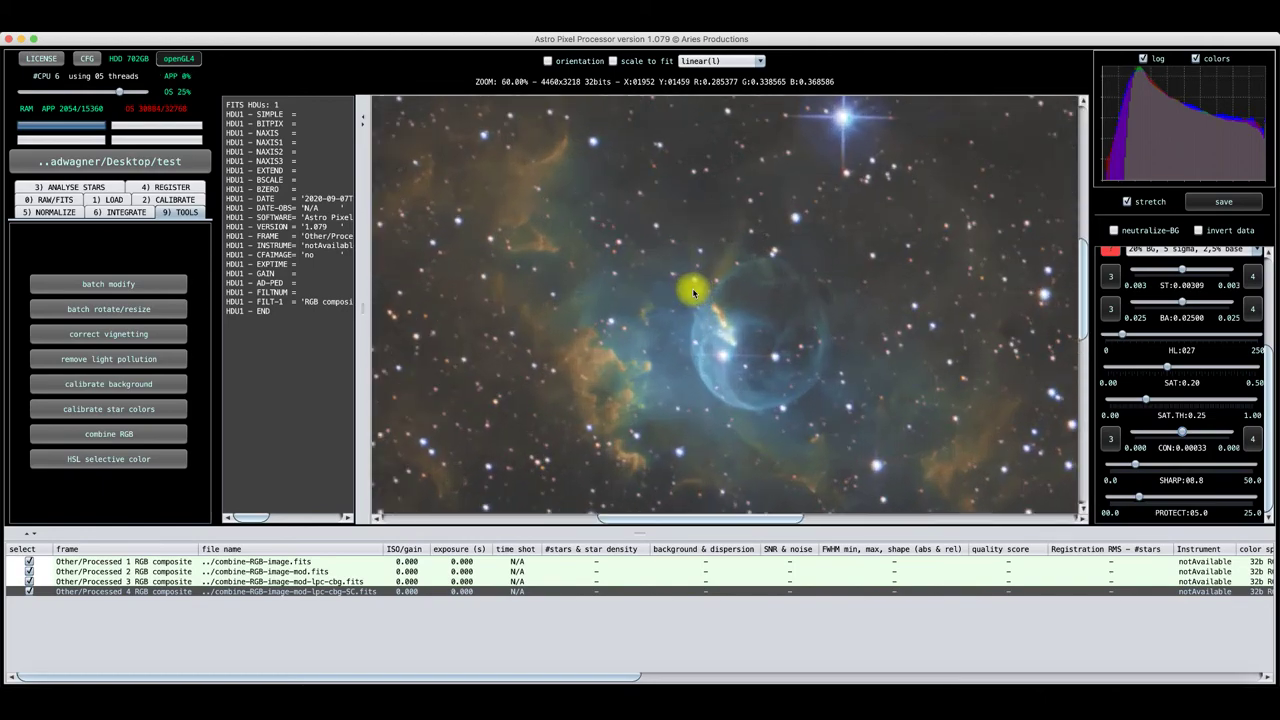
right_click(692, 288)
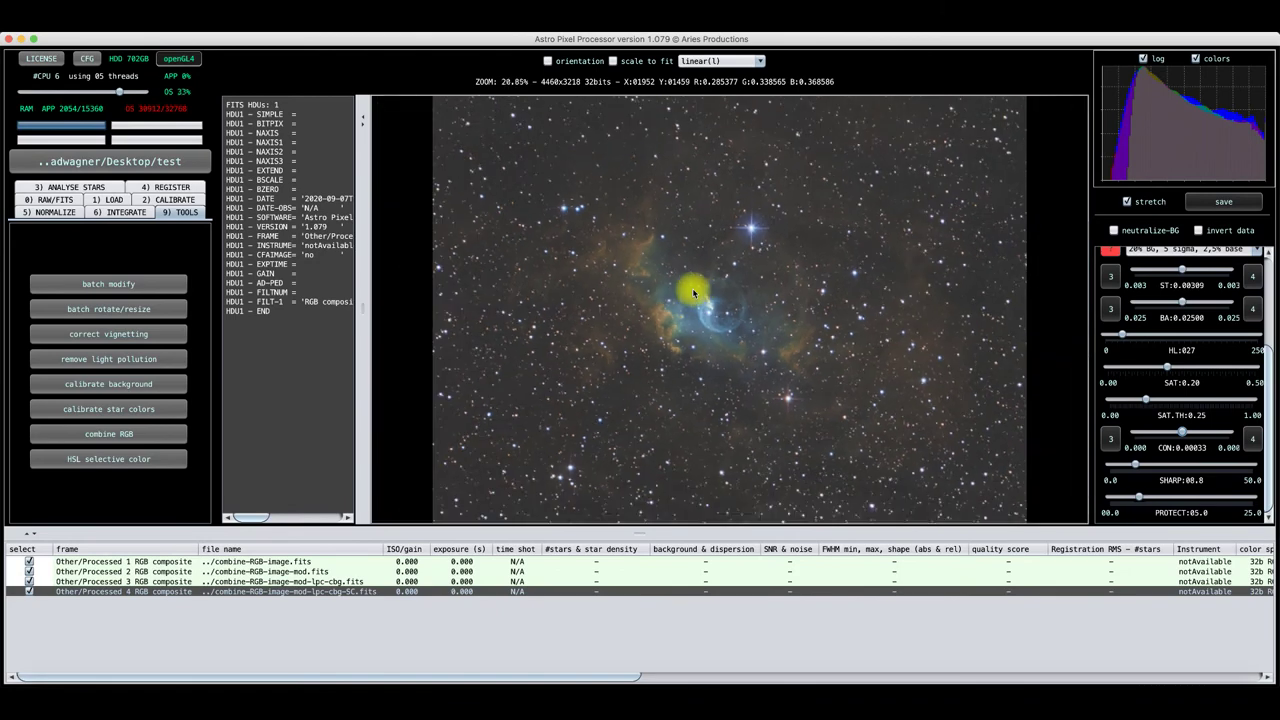
Try the preview's black point at 0.01001, check the background around the nebula, and set it to 0.01025
scroll(1163, 335, "up", 1)
scroll(1163, 335, "up", 5)
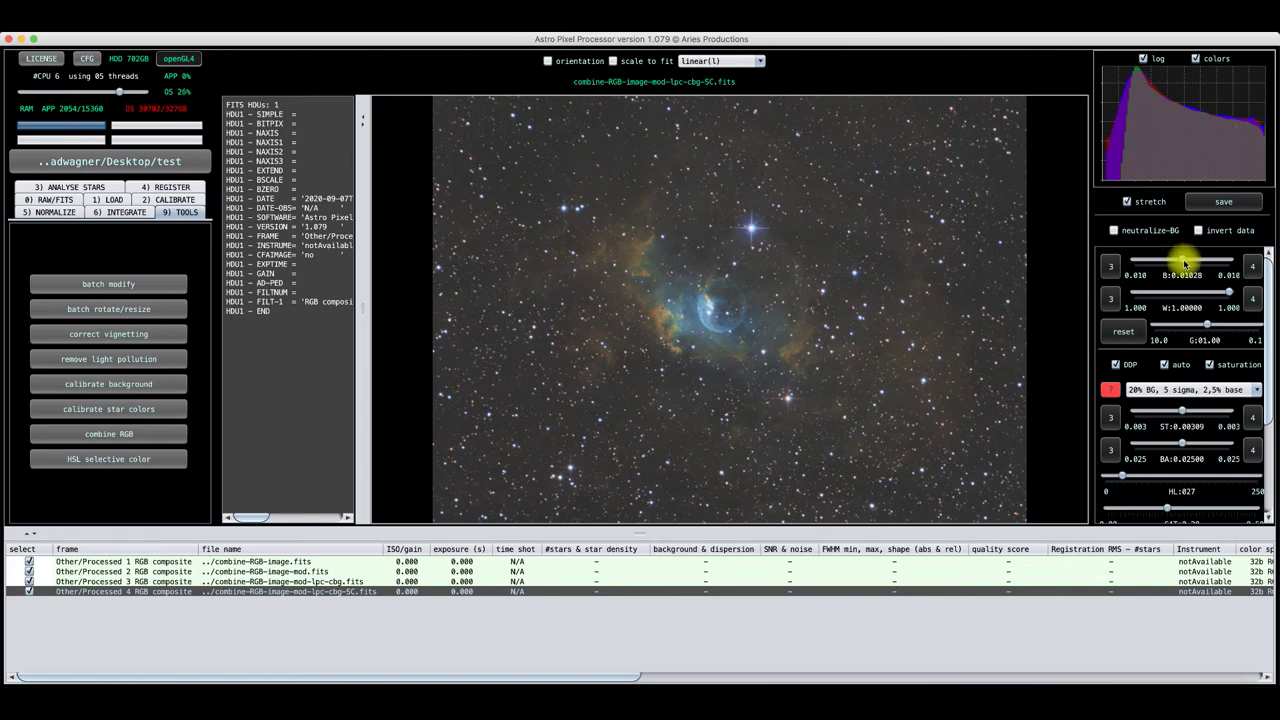
left_click_drag(1183, 262, 1177, 264)
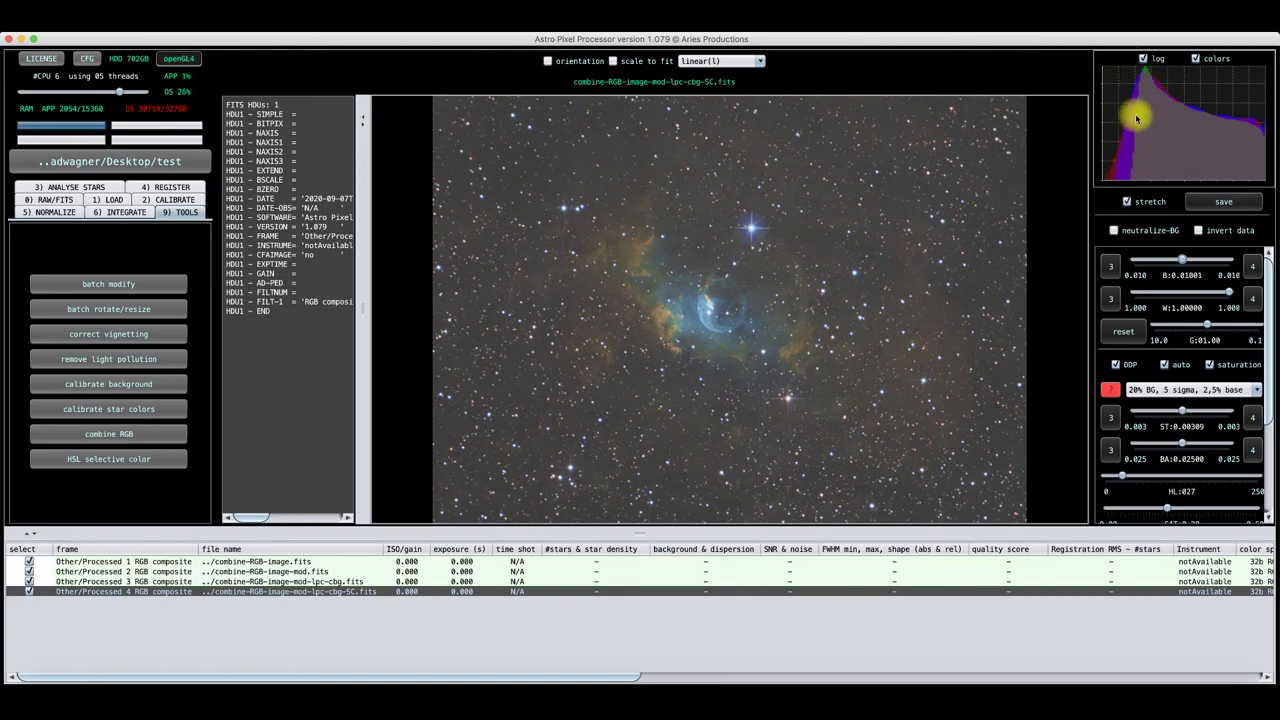
scroll(711, 350, "up", 5)
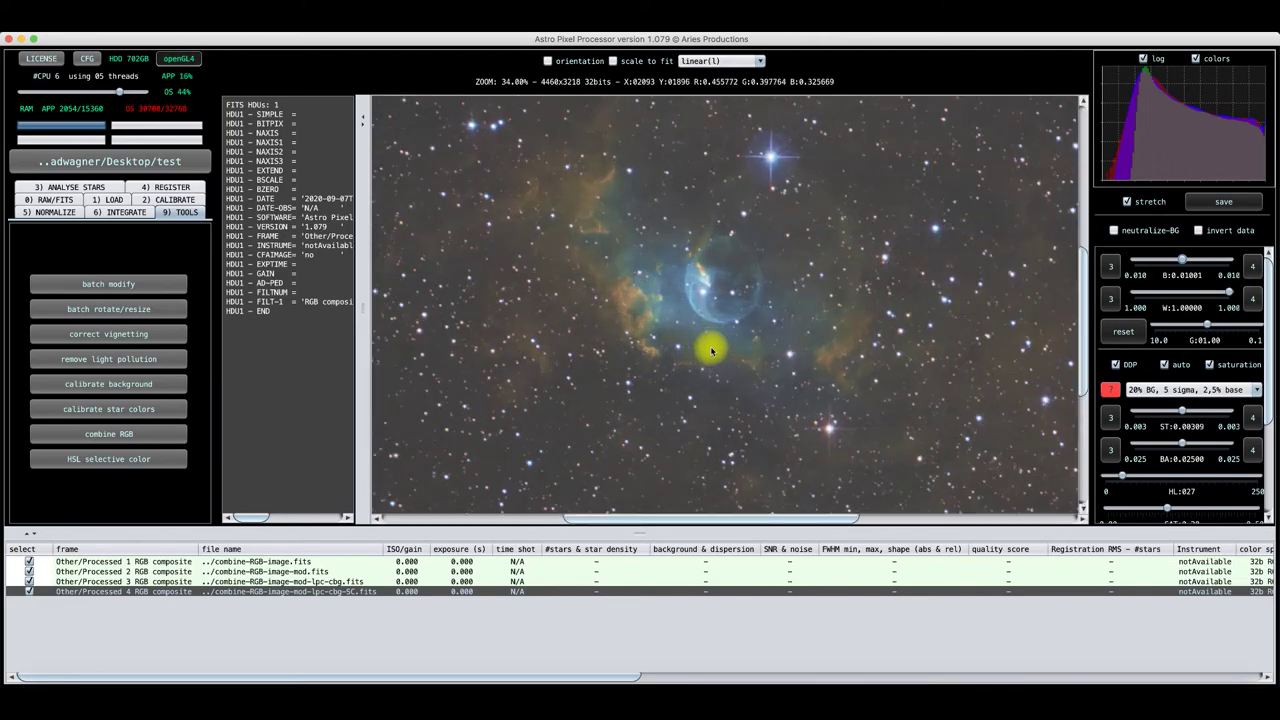
scroll(711, 350, "down", 5)
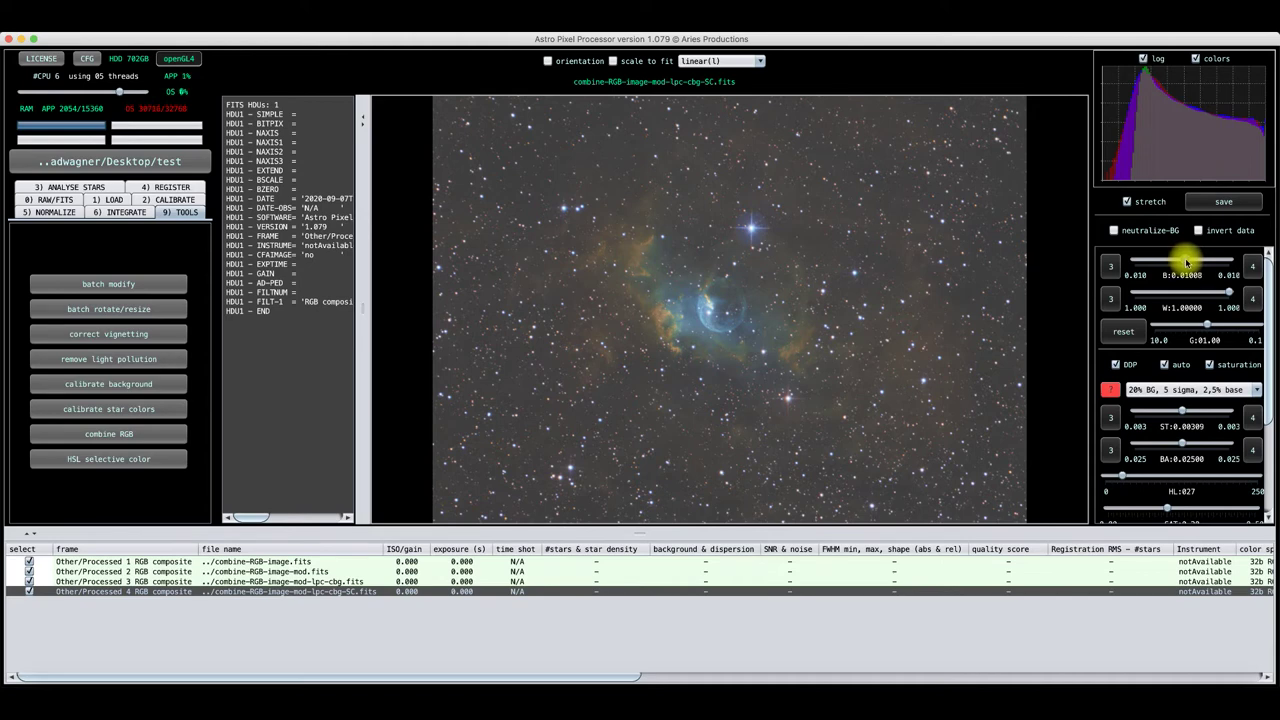
left_click(1186, 262)
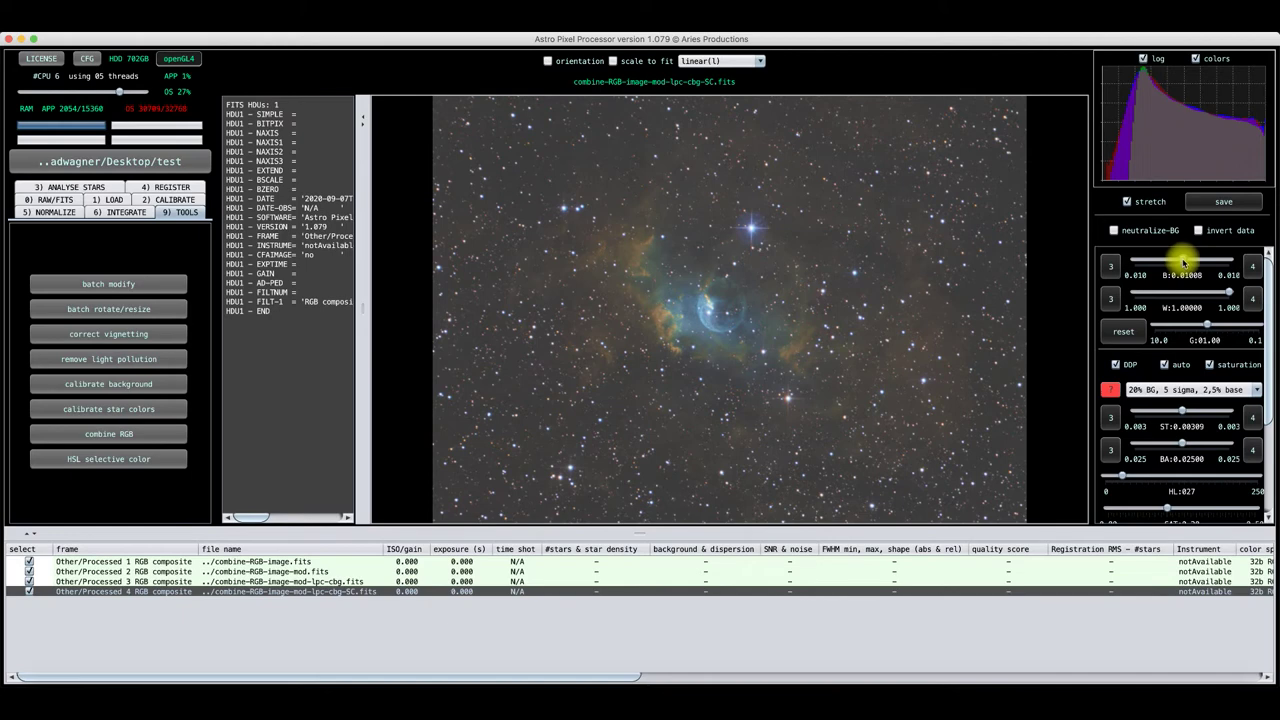
left_click_drag(1183, 262, 1189, 262)
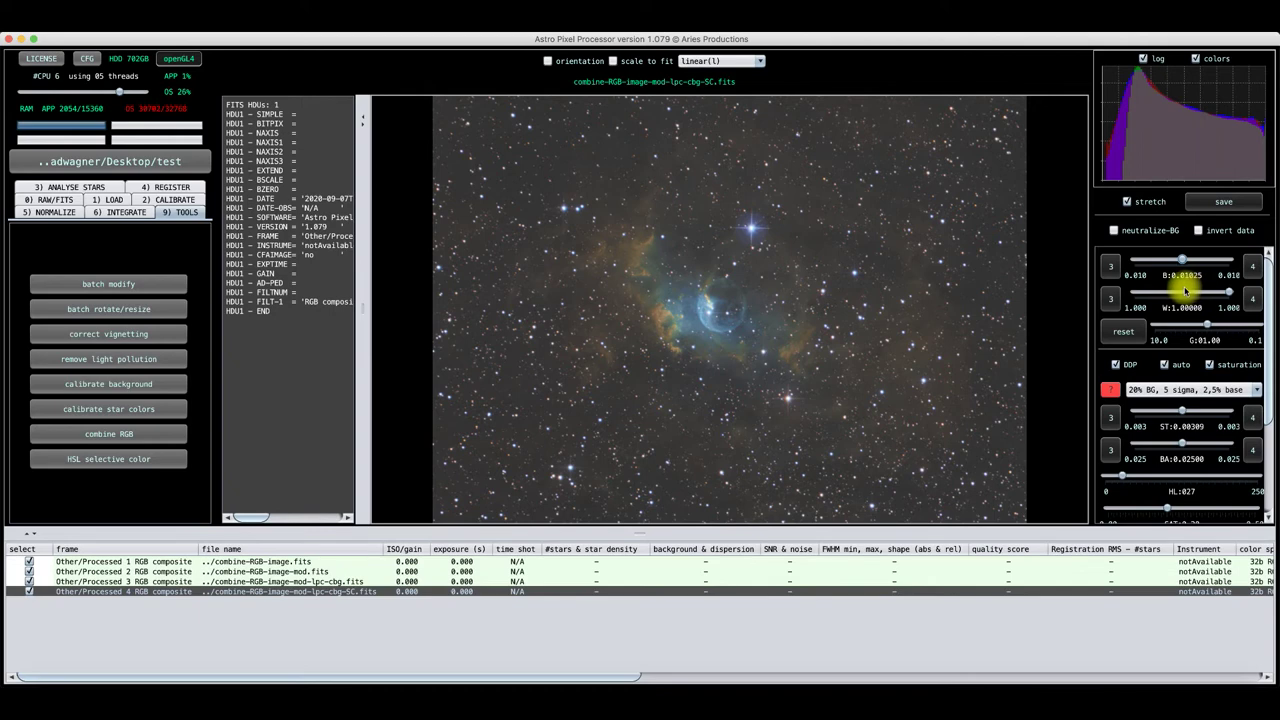
Save the stretched image as a FITS file named combine-RGB-image-mod-lpc-cbg-SC-St
scroll(1157, 366, "down", 3)
scroll(1156, 370, "down", 4)
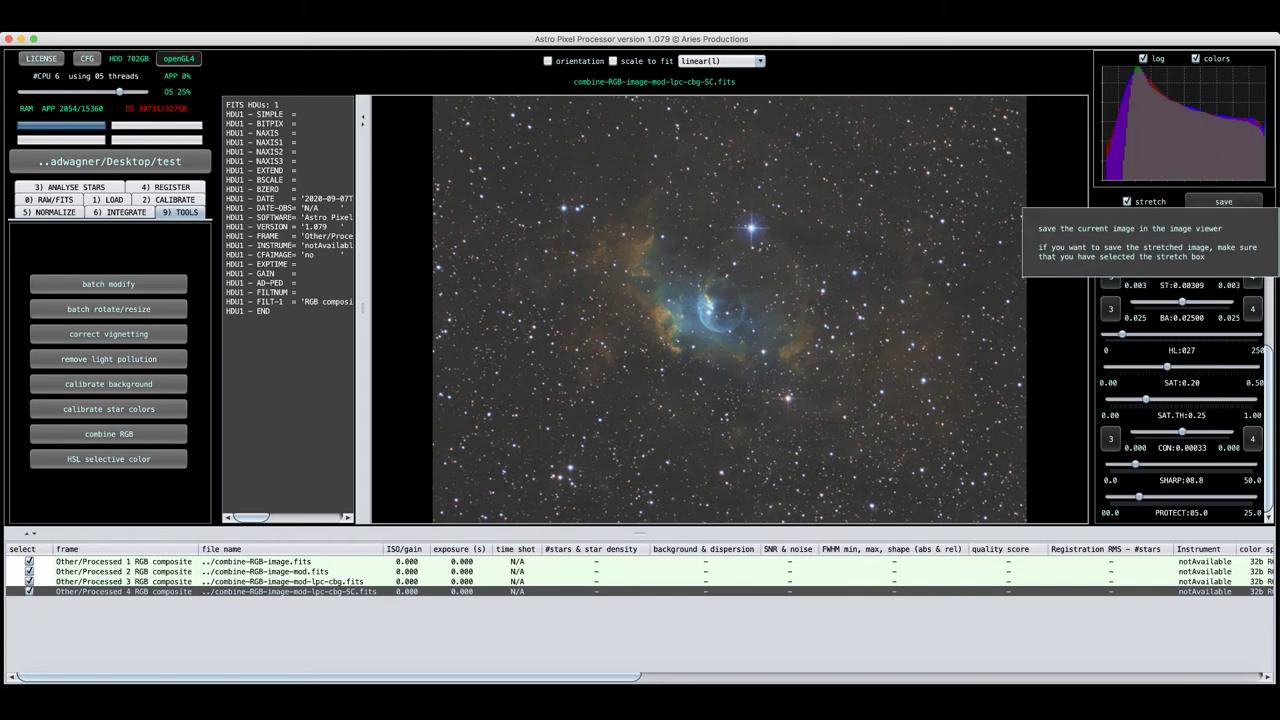
left_click(1220, 202)
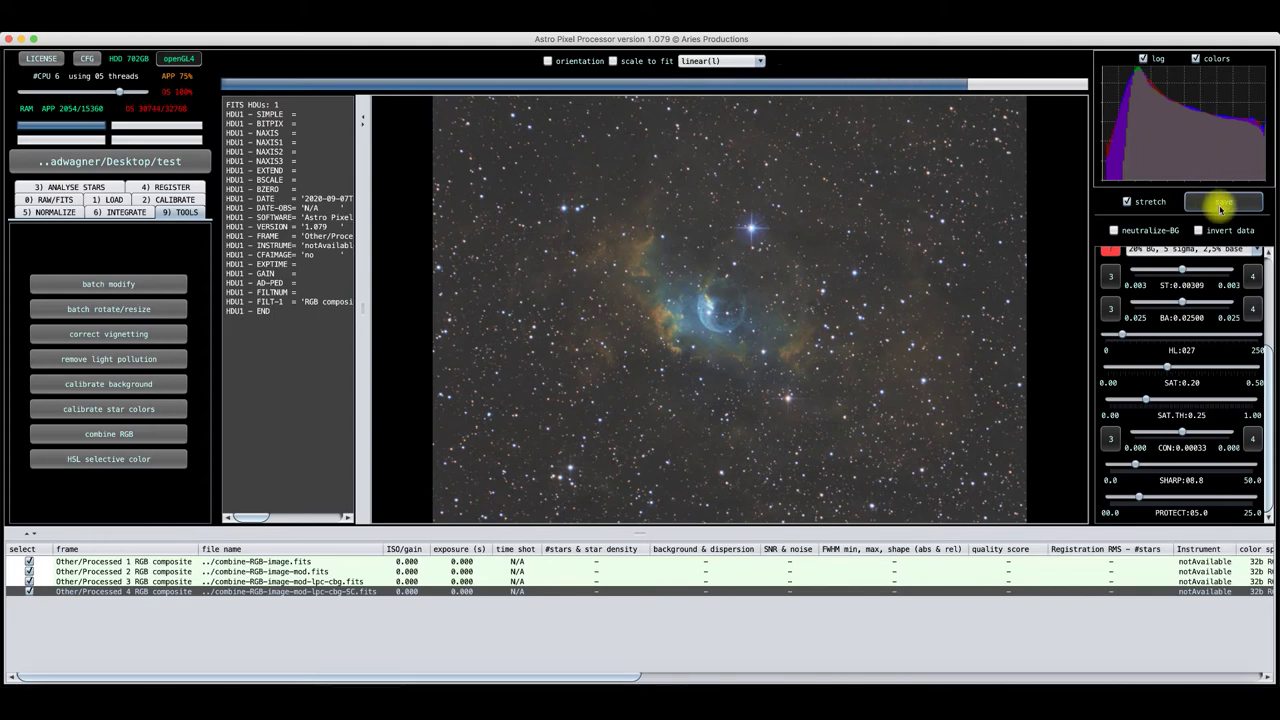
left_click(1220, 206)
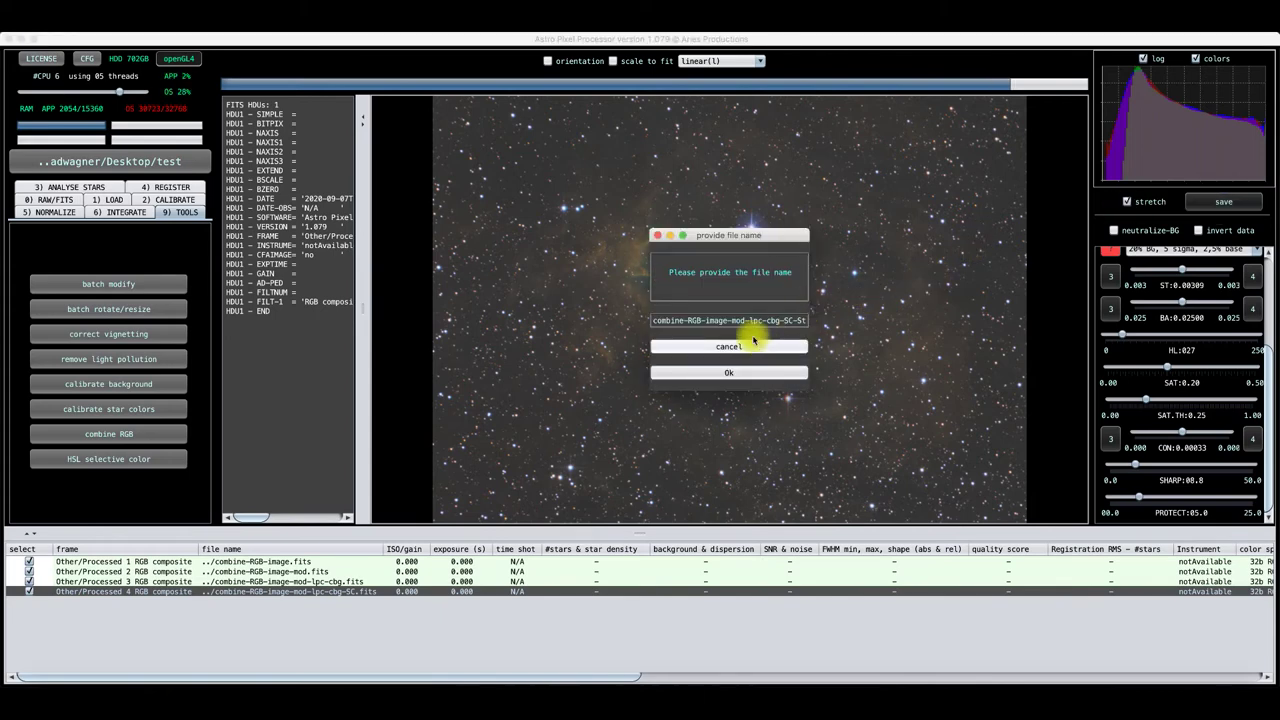
left_click(731, 372)
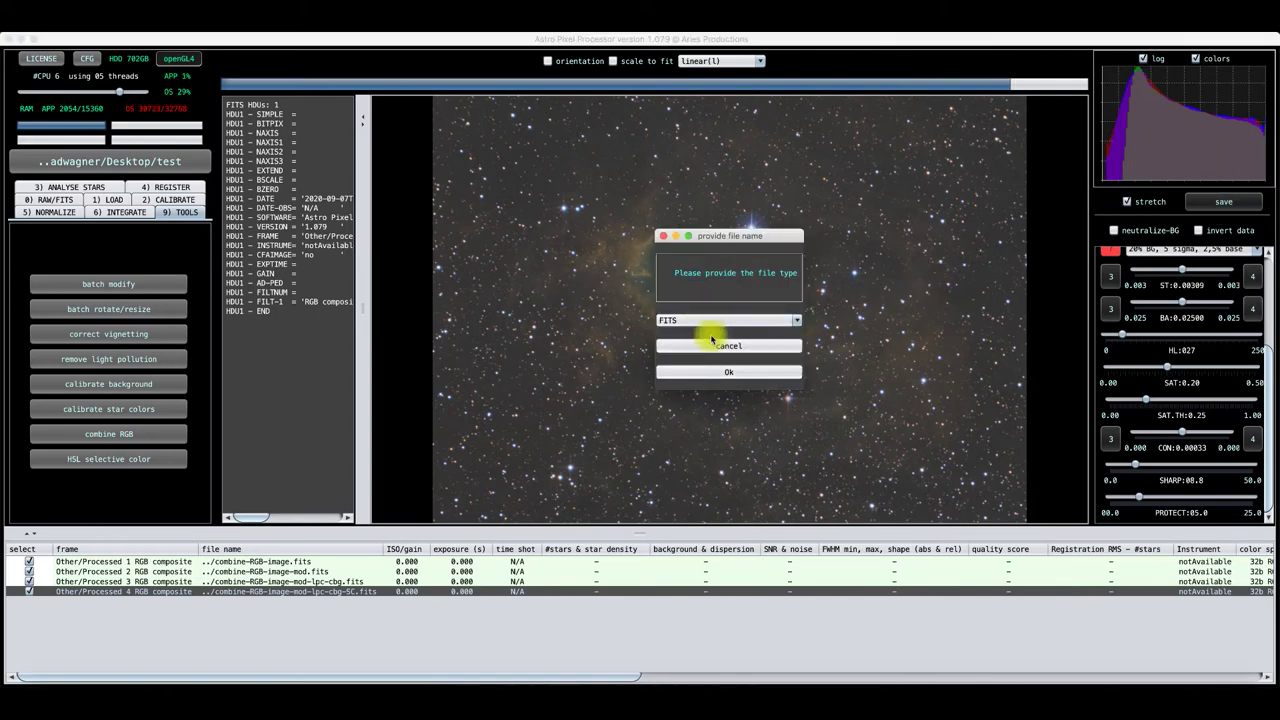
left_click(725, 321)
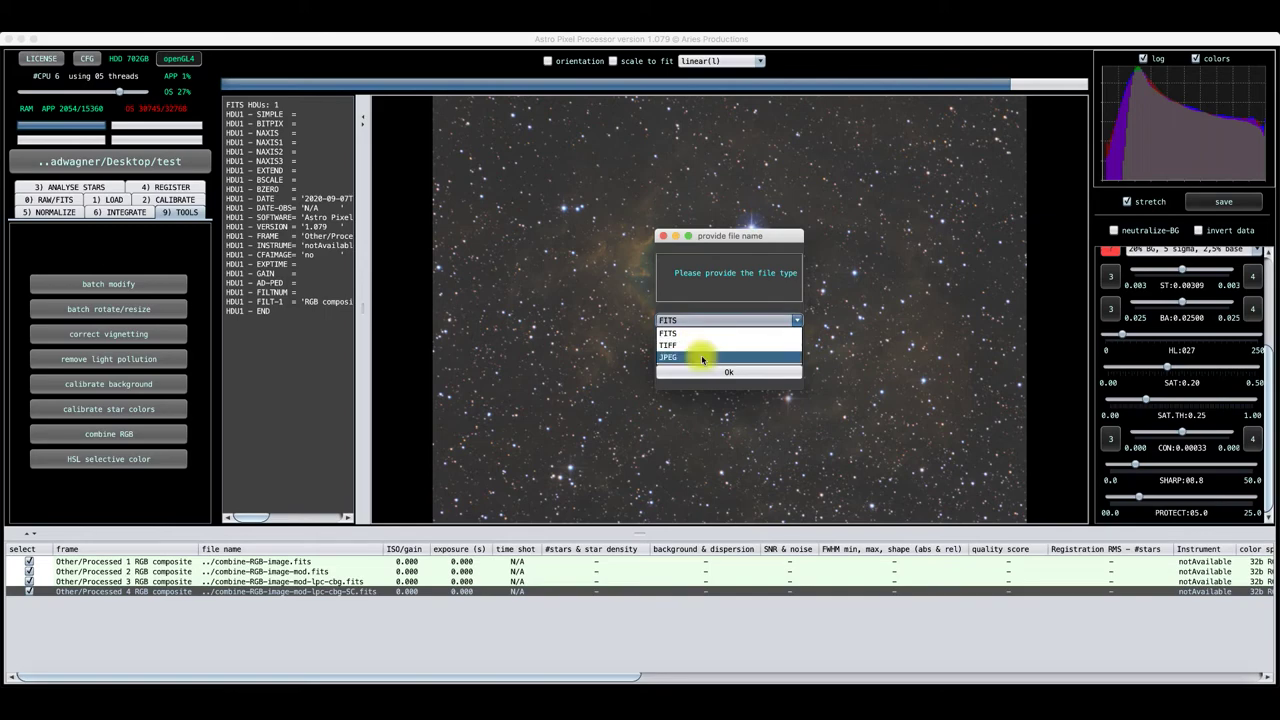
left_click(825, 307)
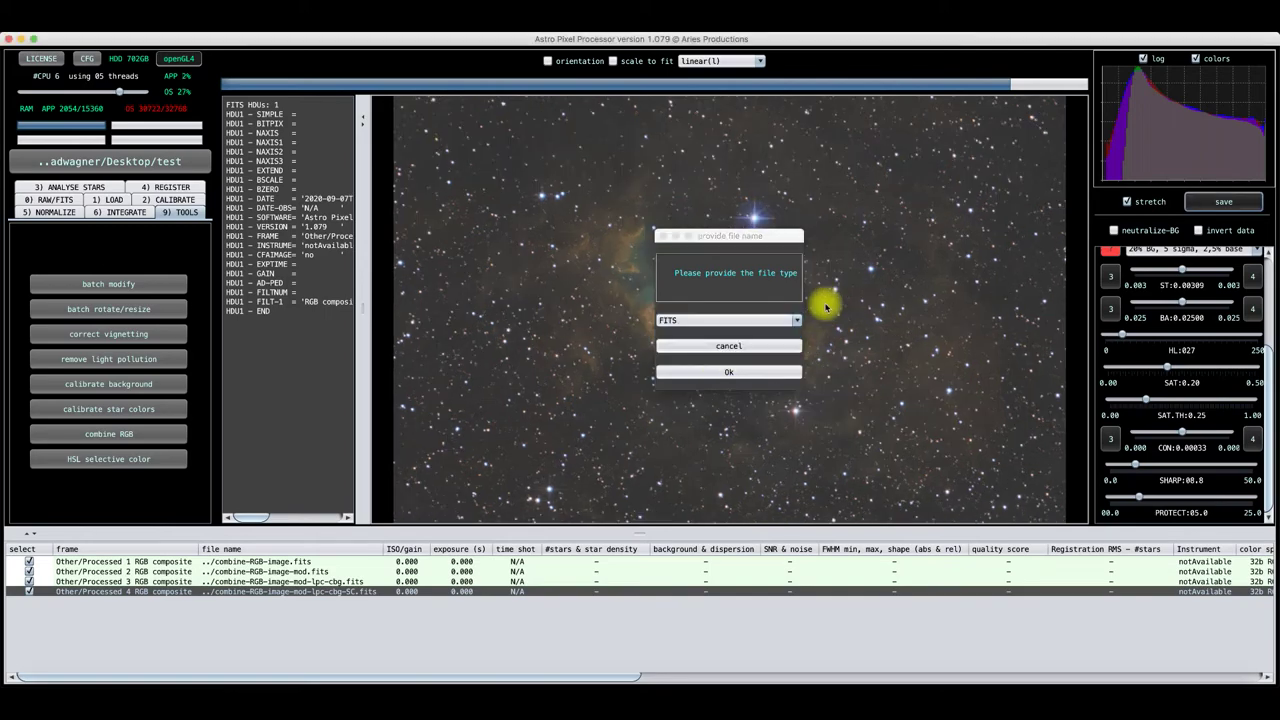
left_click(729, 373)
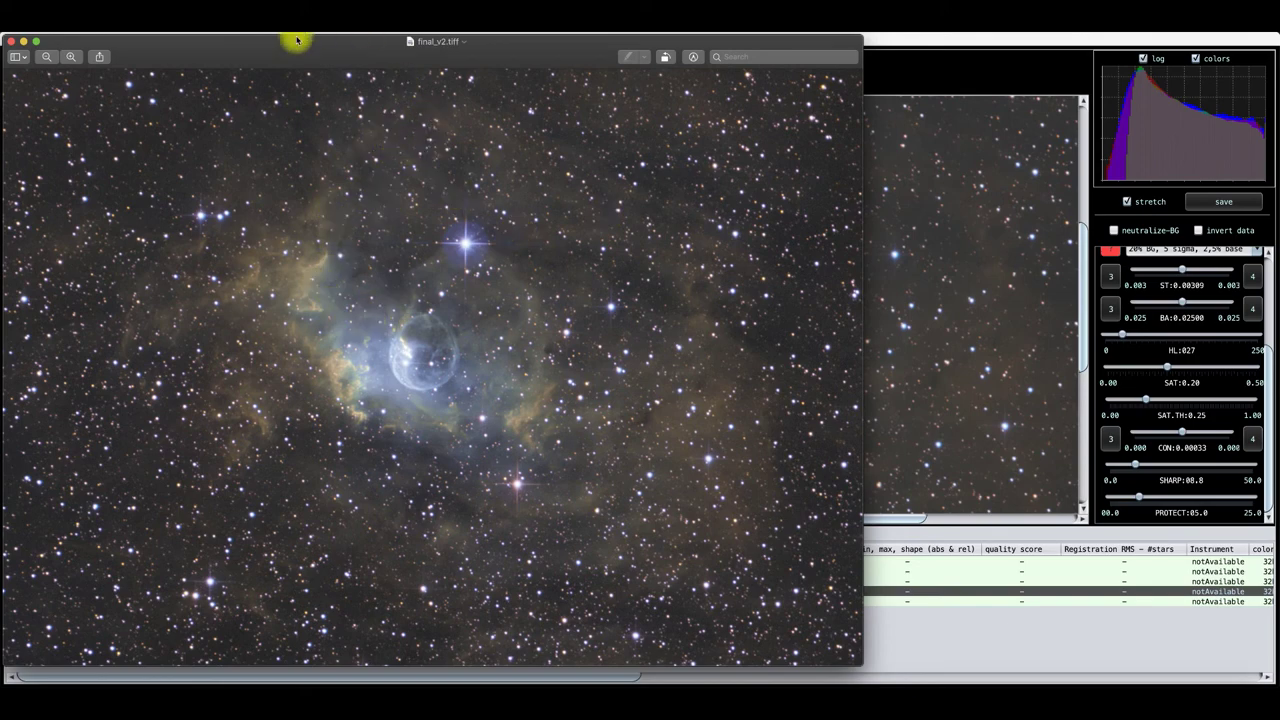
Compare the reference image final_v2.tiff with the processed nebula in the viewer, and close the reference
left_click_drag(241, 49, 924, 49)
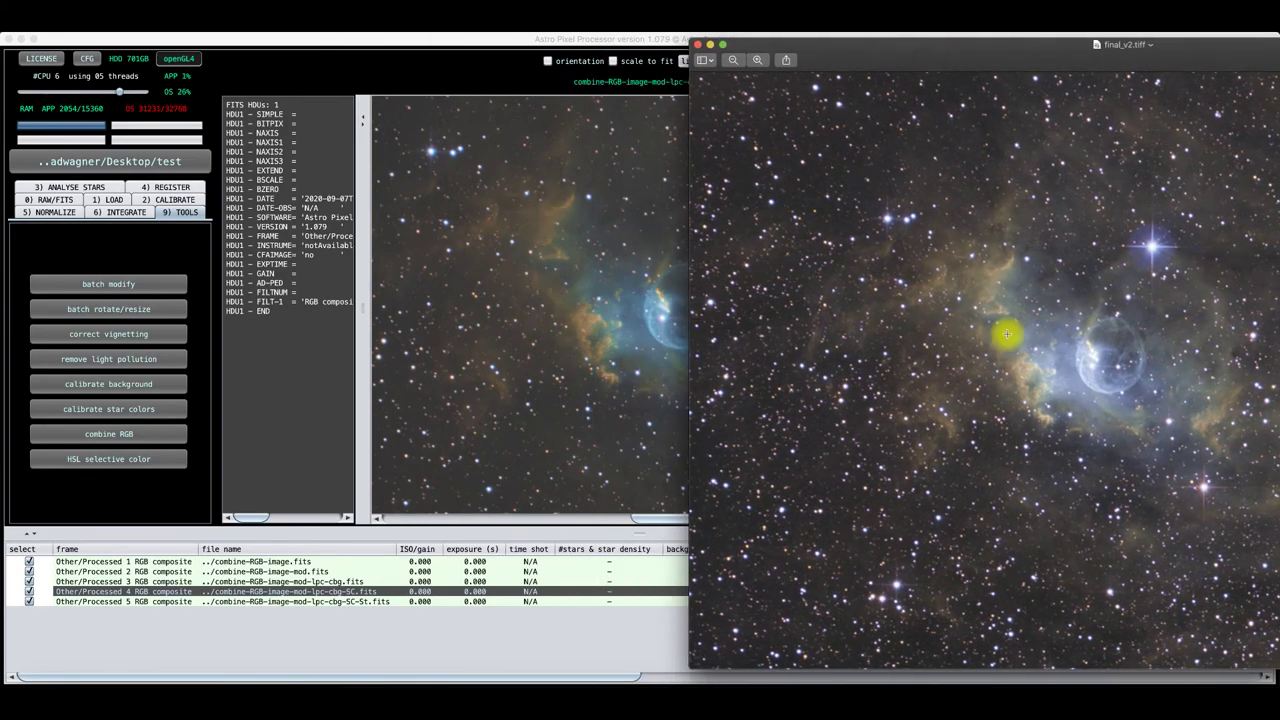
left_click_drag(891, 54, 394, 51)
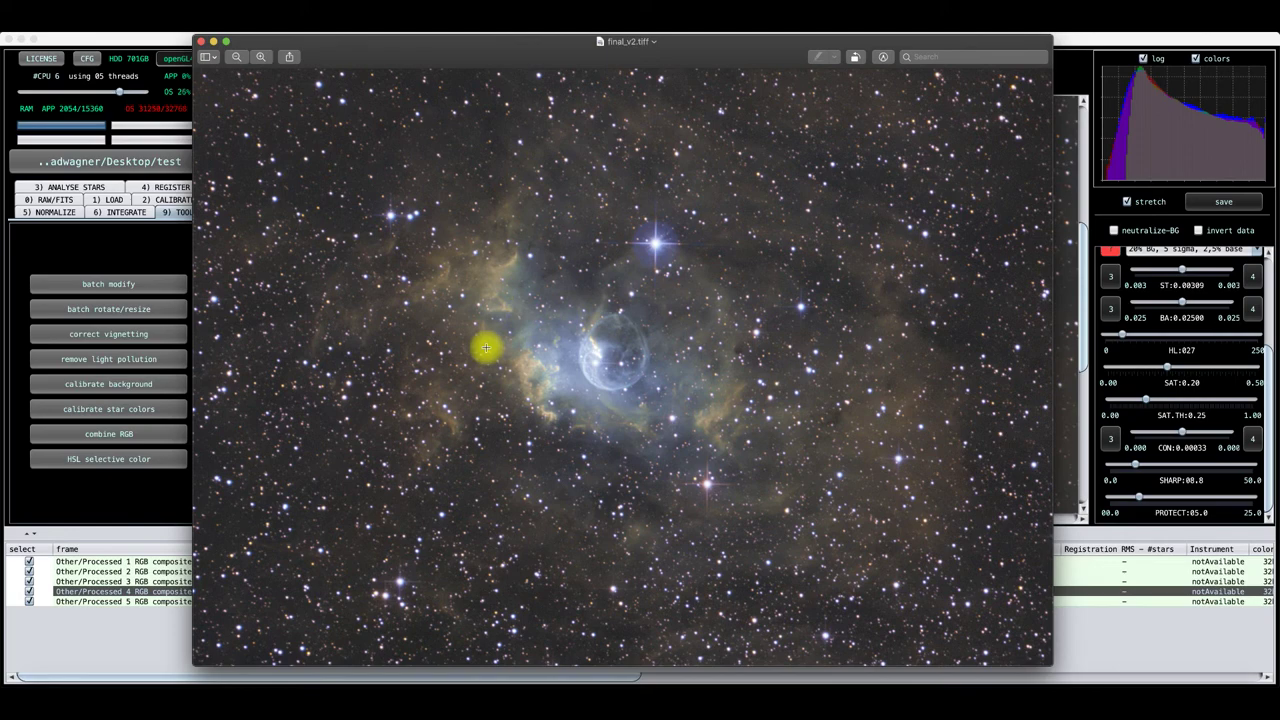
left_click(200, 42)
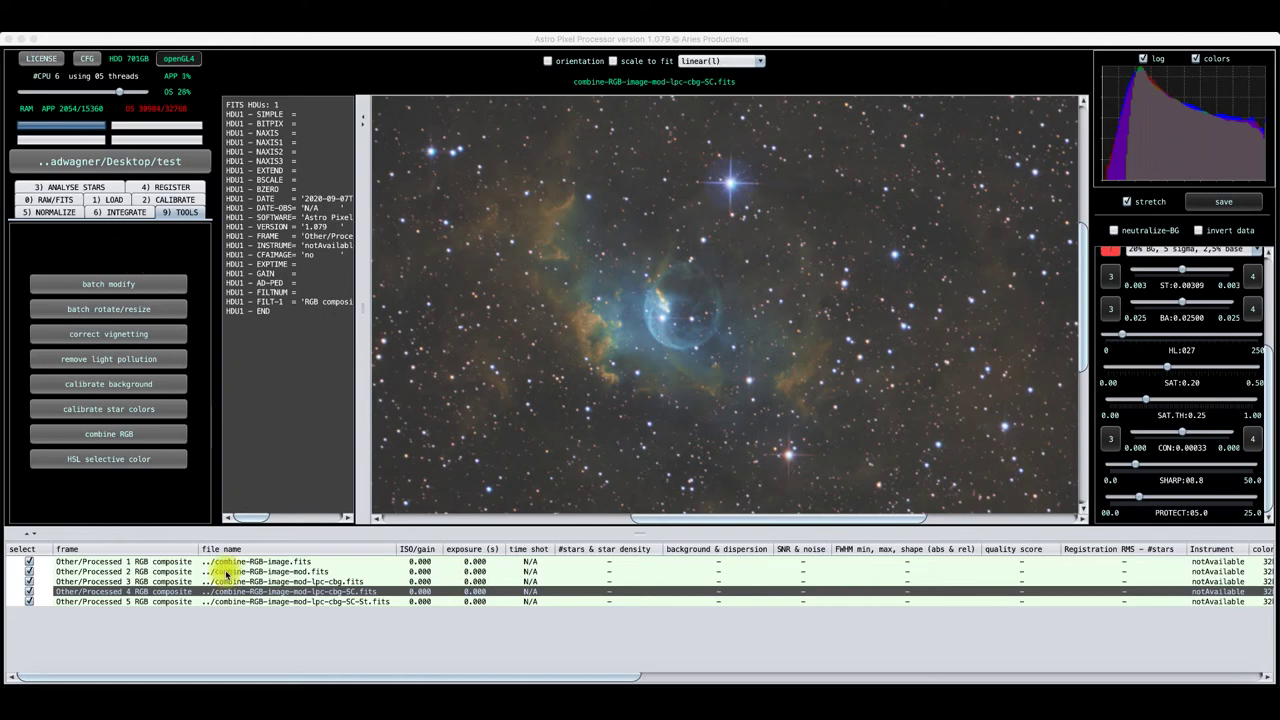
Load the original combine-RGB-image.fits into the viewer and examine its nebula and background
double_click(258, 564)
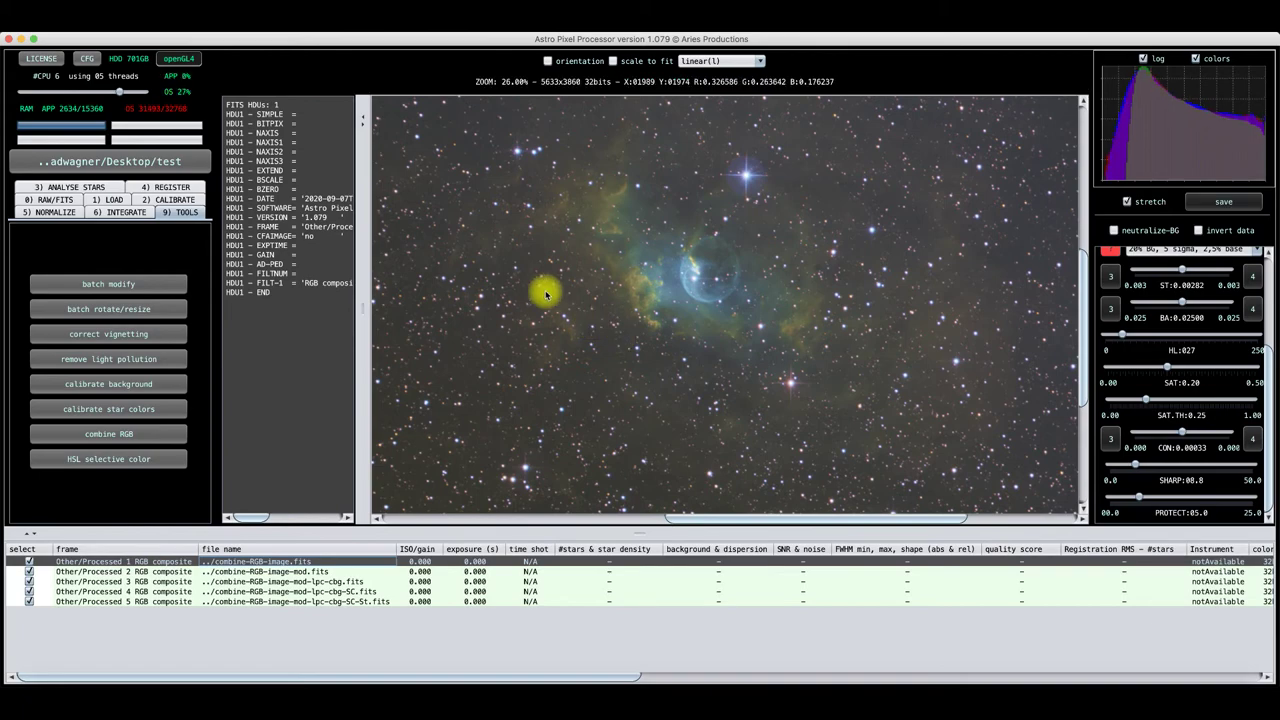
scroll(545, 292, "up", 1)
scroll(545, 292, "down", 2)
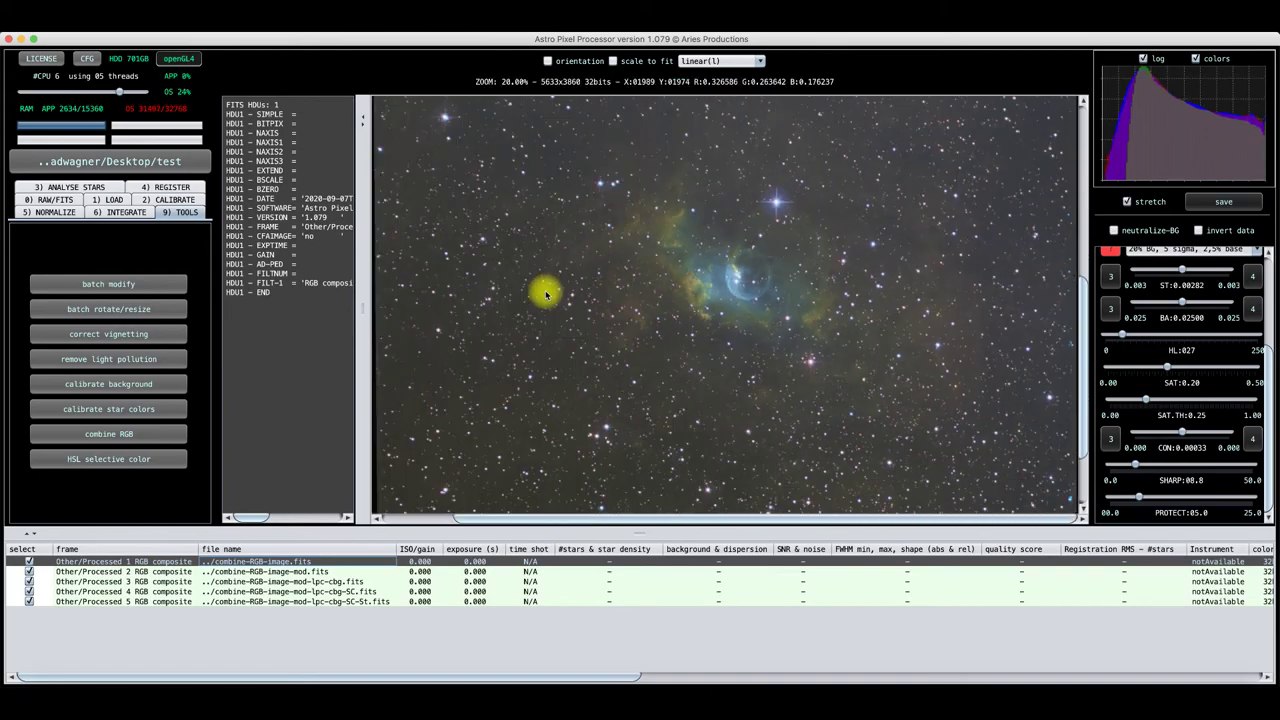
scroll(545, 292, "down", 1)
scroll(545, 292, "up", 2)
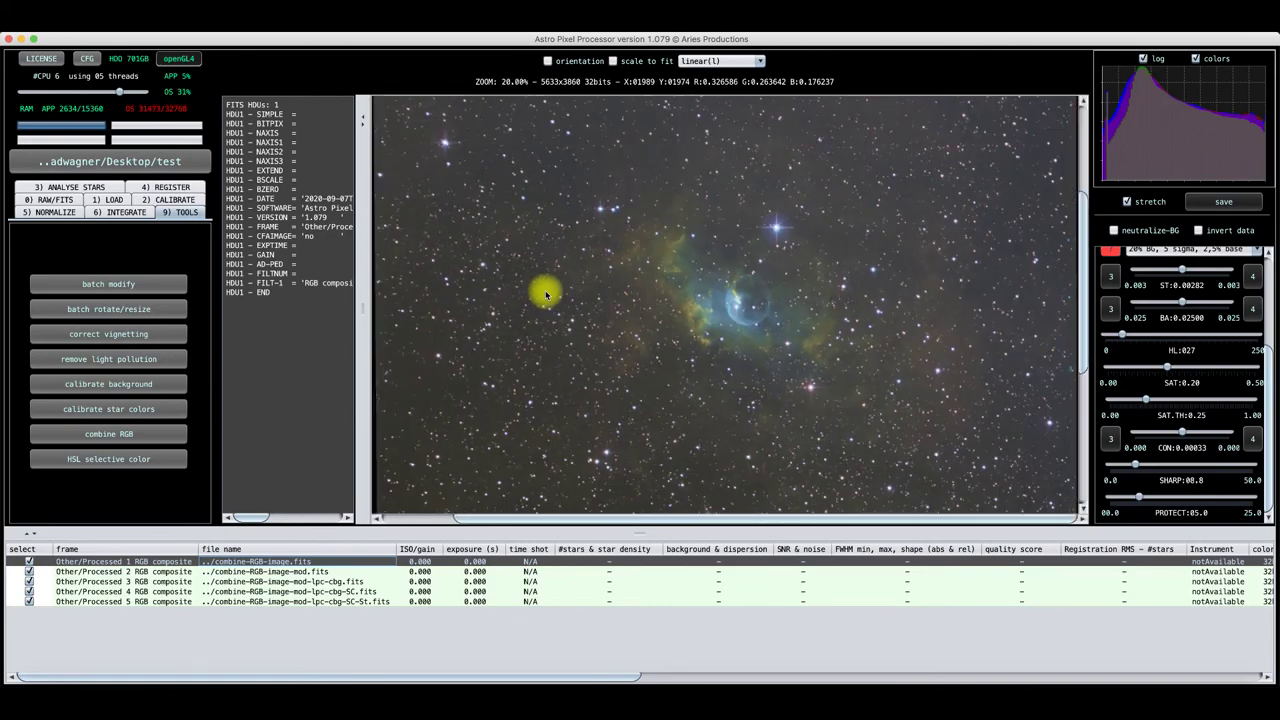
Crop combine-RGB-image.fits to a region about 4533 x 3366 pixels around the nebula and save it as FITS, overwriting combine-RGB-image-mod.fits
scroll(545, 292, "down", 1)
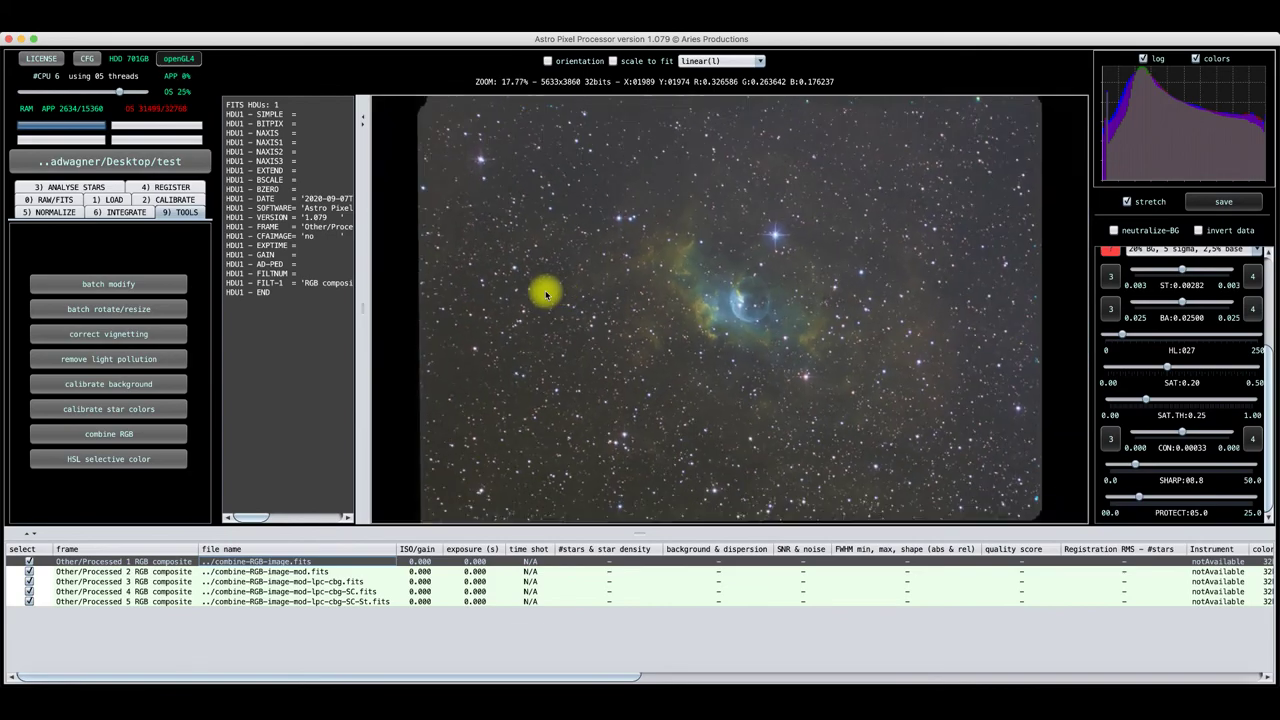
left_click(114, 288)
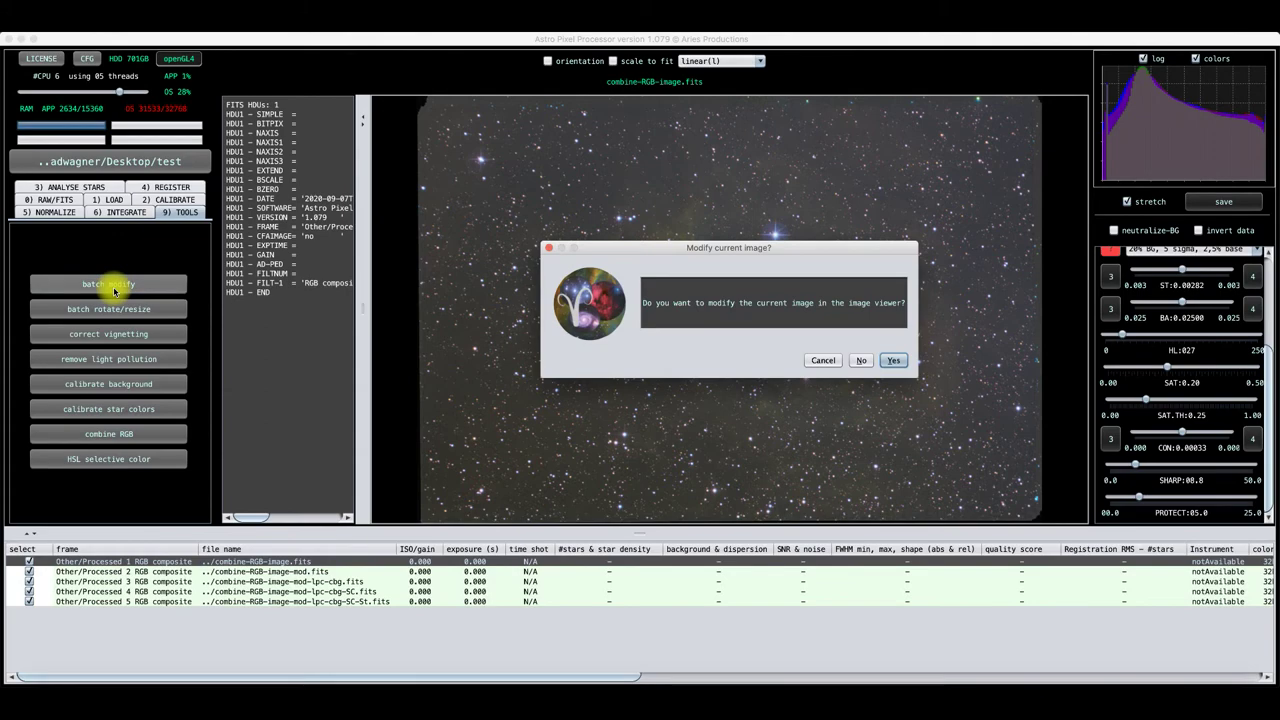
left_click(893, 361)
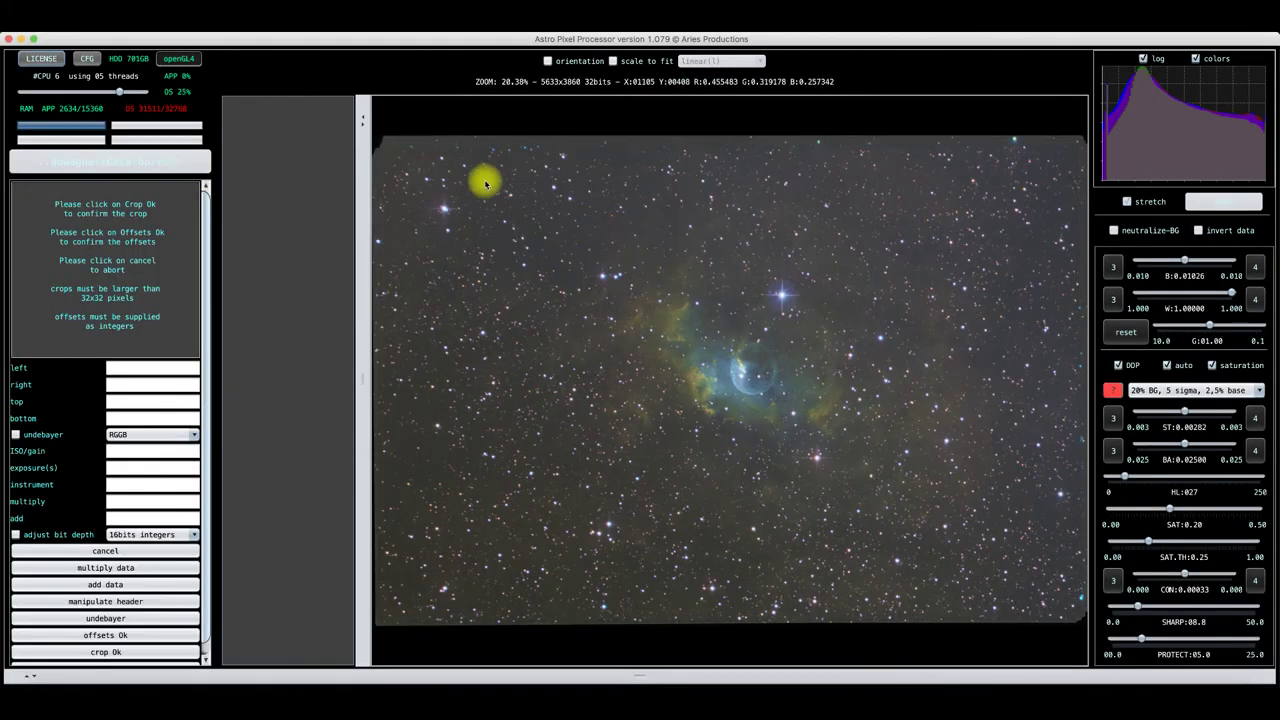
left_click_drag(478, 171, 1054, 594)
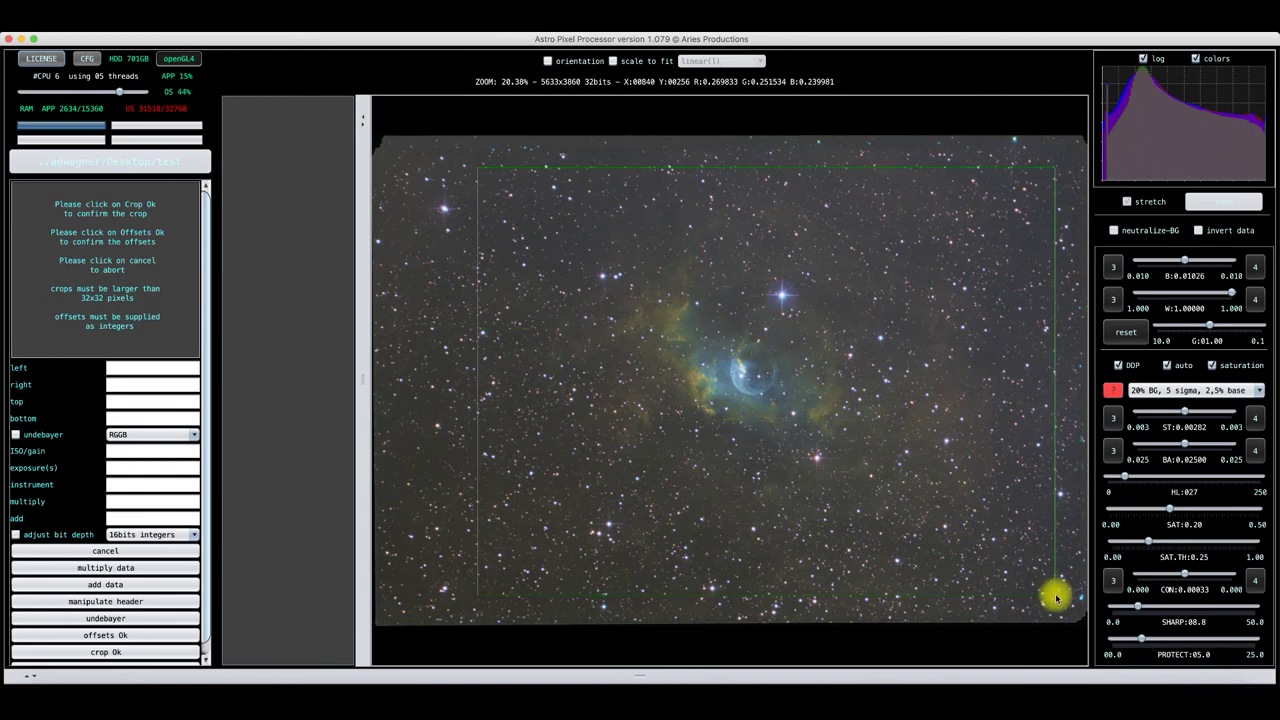
left_click(101, 652)
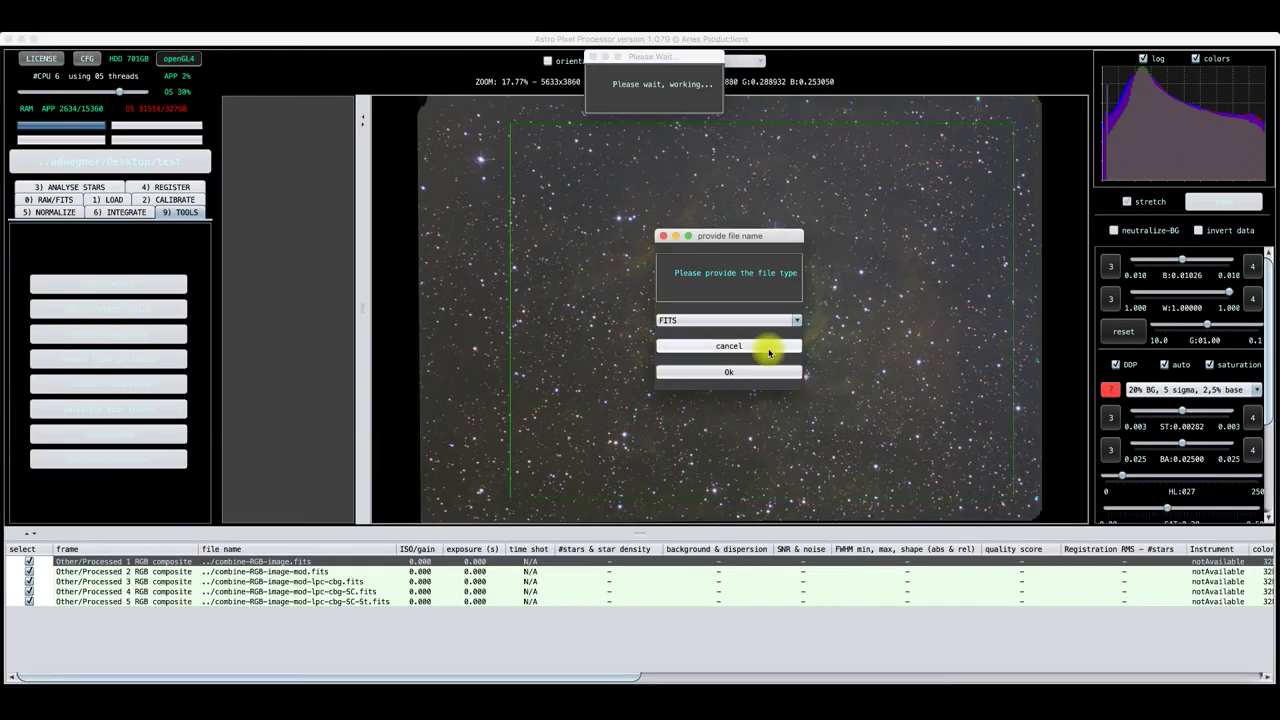
left_click(737, 376)
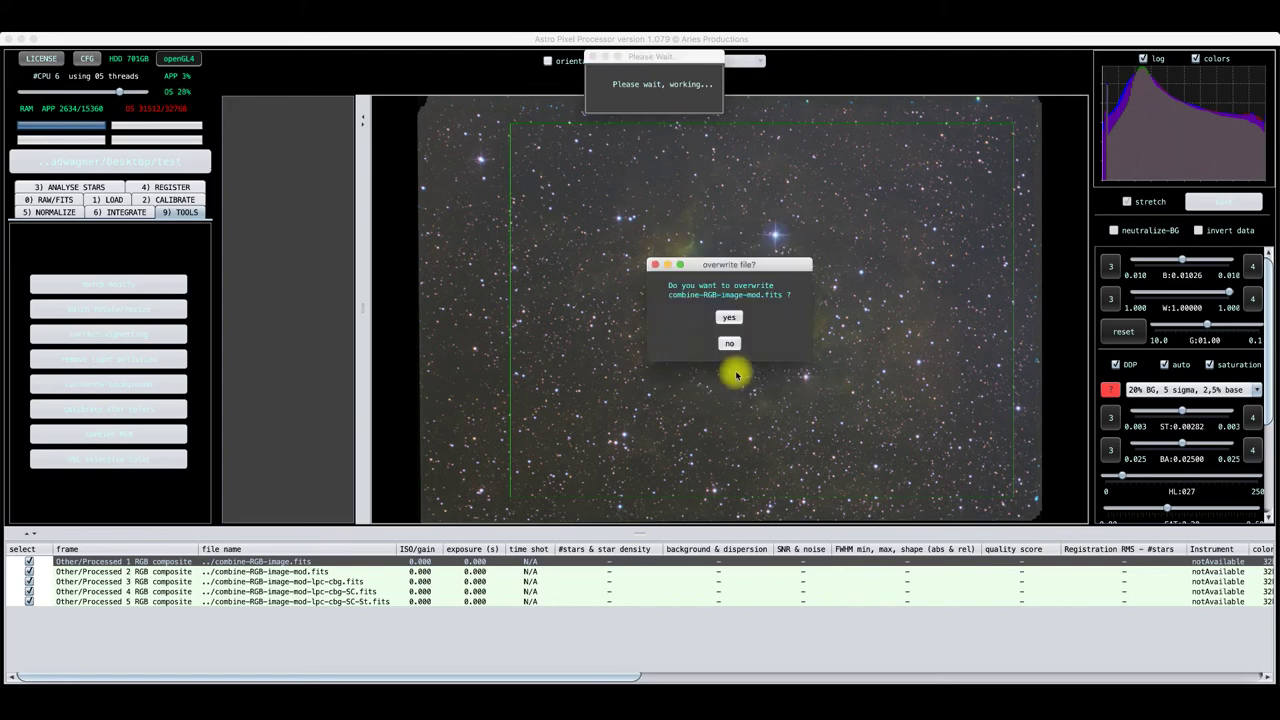
left_click(729, 319)
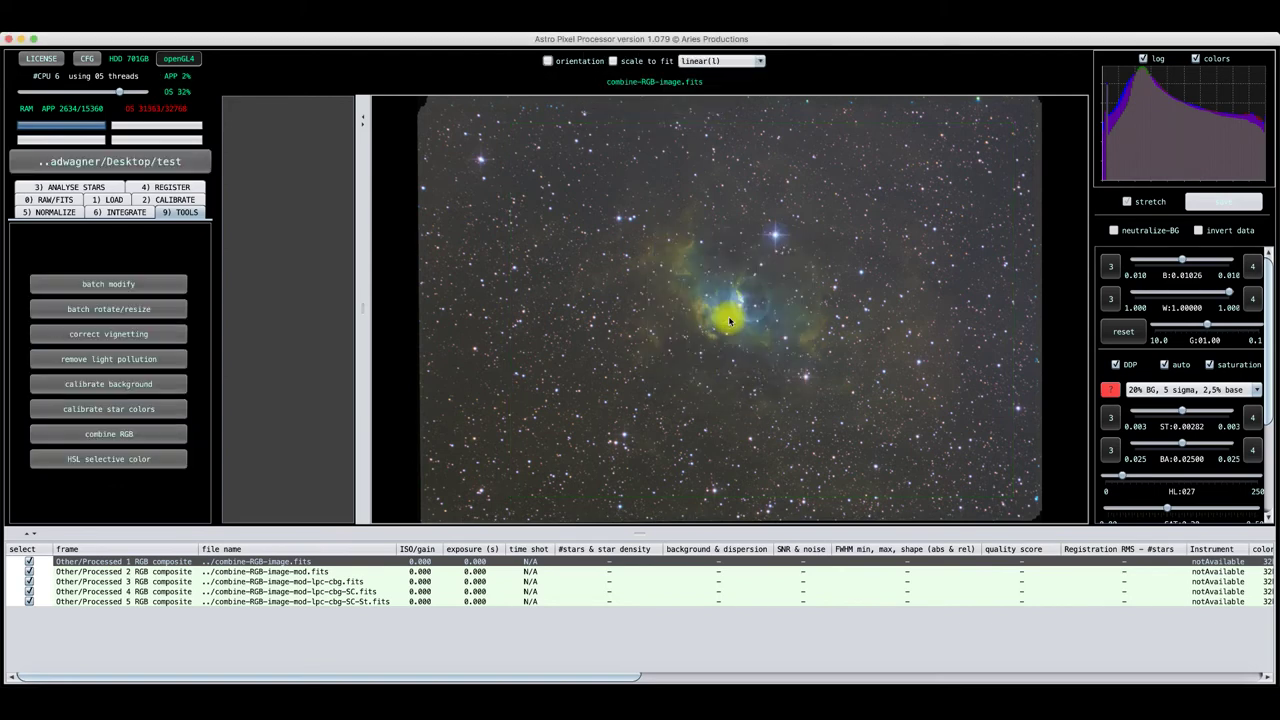
Load combine-RGB-image-mod.fits, place light pollution sample boxes on background areas around the nebula, and calculate the correction model
left_click(226, 574)
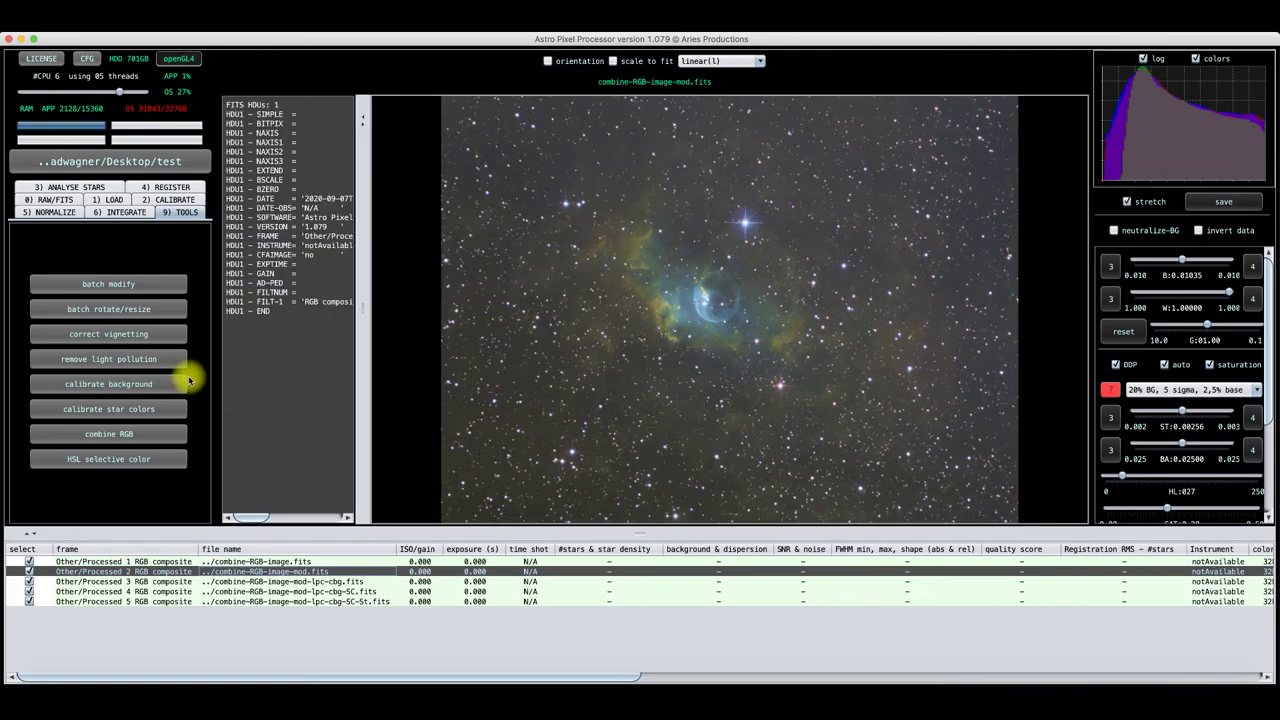
left_click(108, 360)
left_click(969, 363)
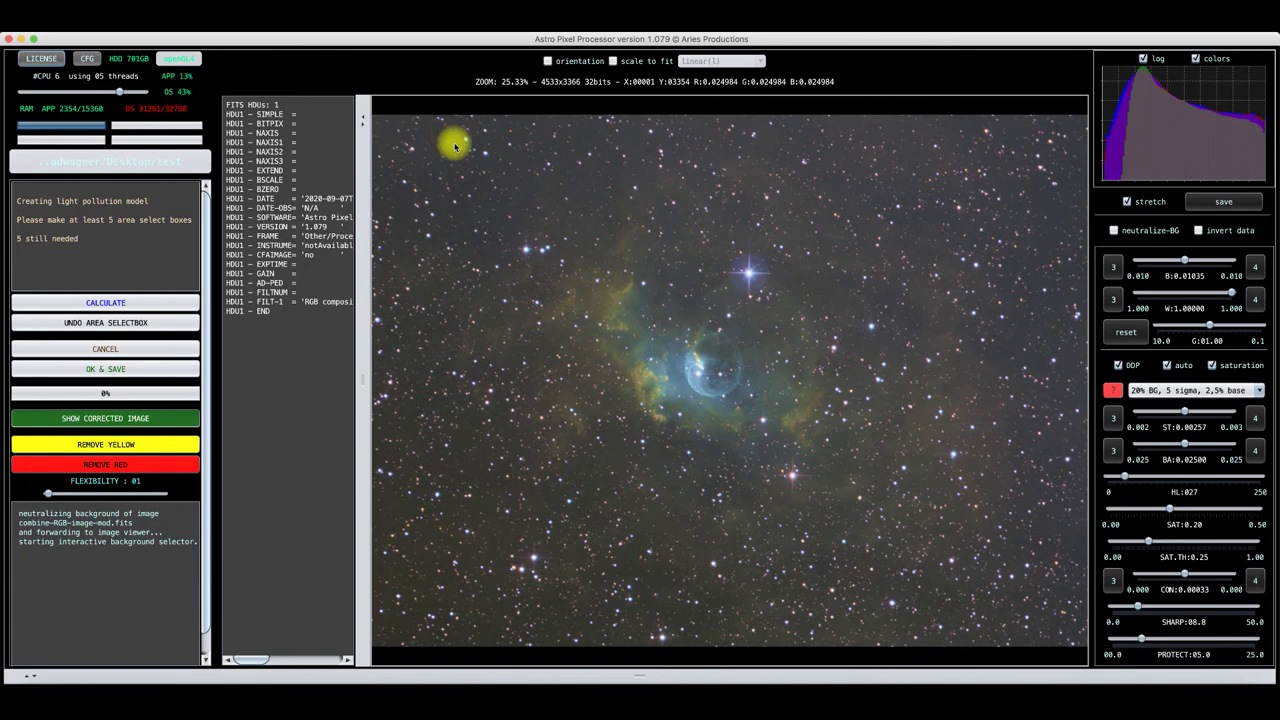
left_click(451, 140)
left_click(1015, 187)
left_click(1034, 367)
left_click(1014, 487)
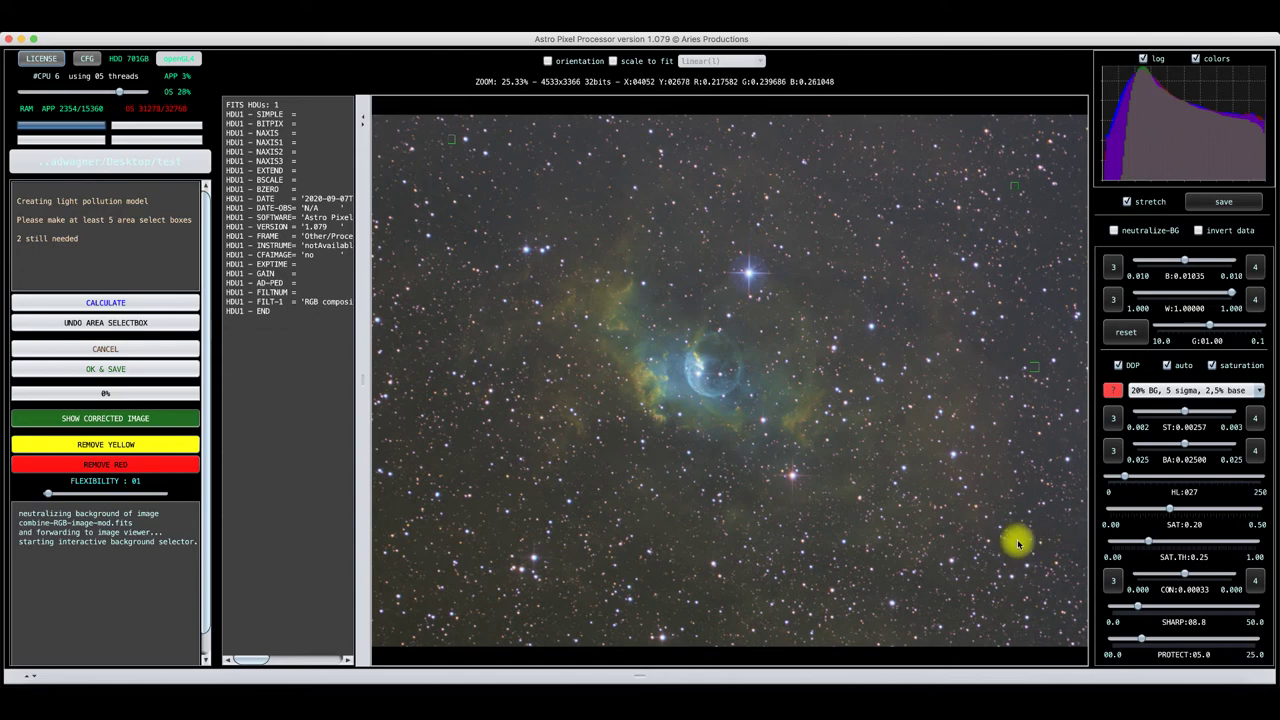
left_click(105, 303)
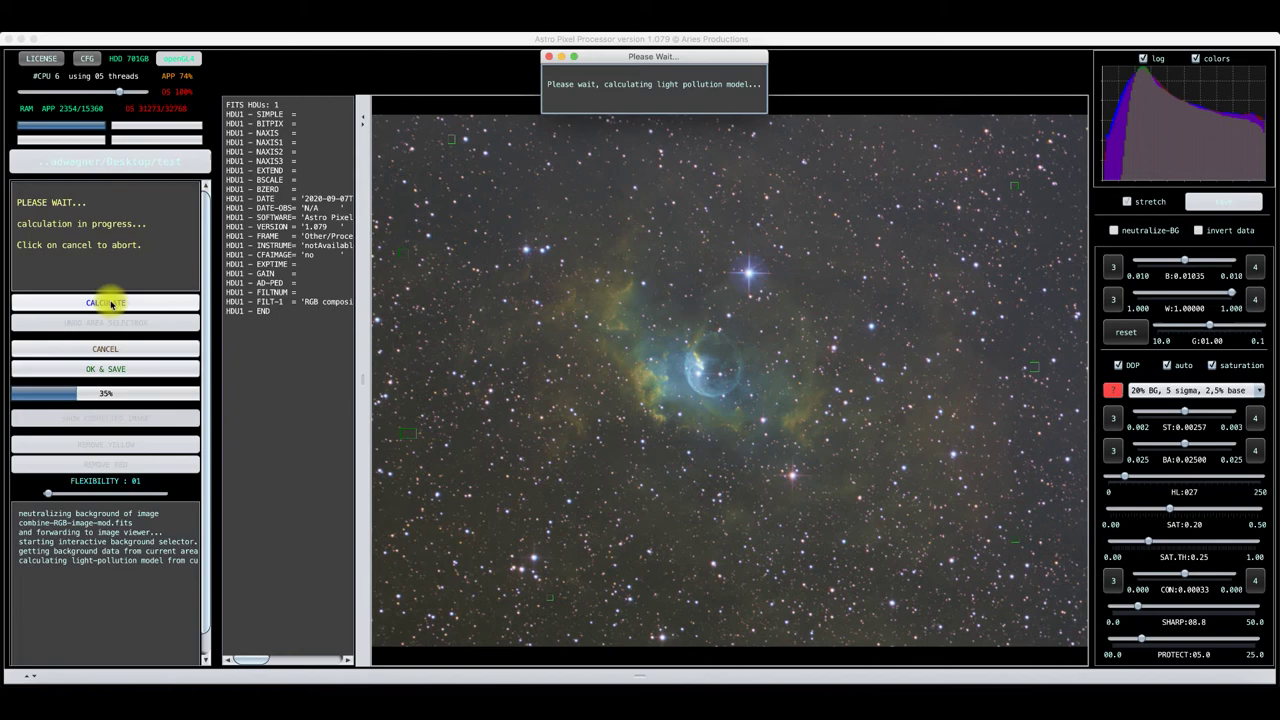
Save the light-pollution-corrected image as FITS, overwriting the existing file
left_click(106, 368)
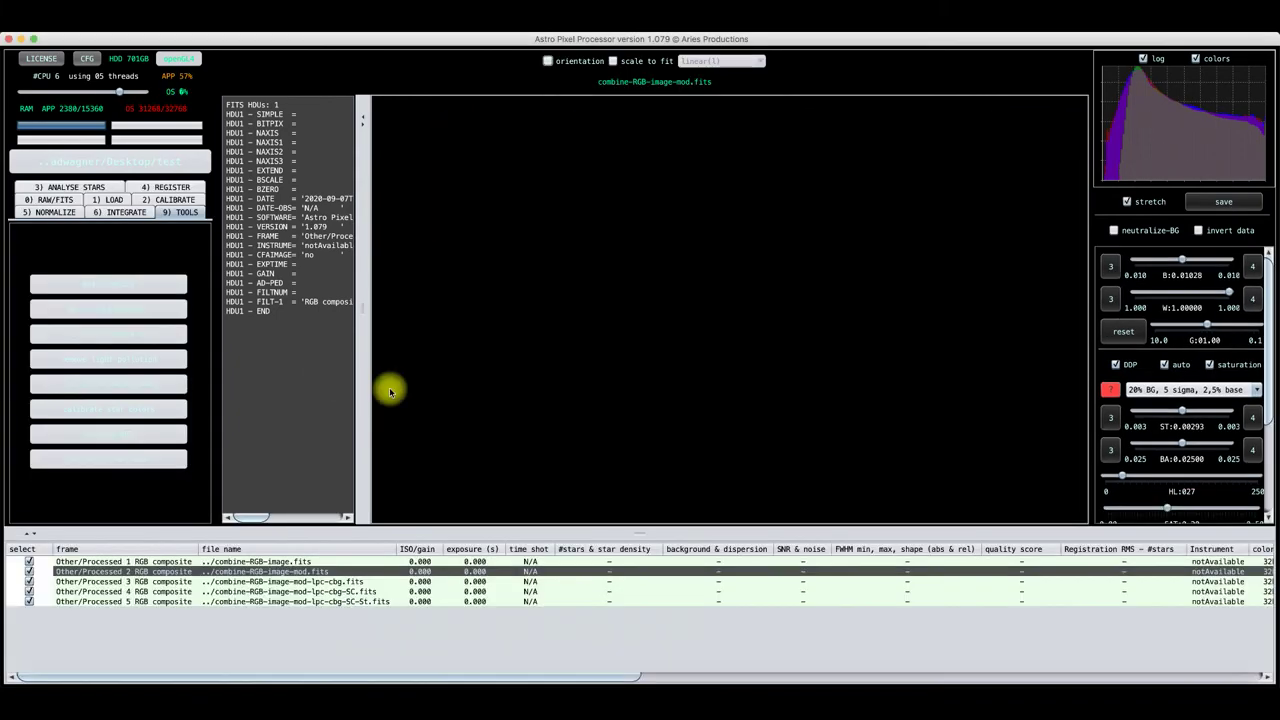
left_click(730, 372)
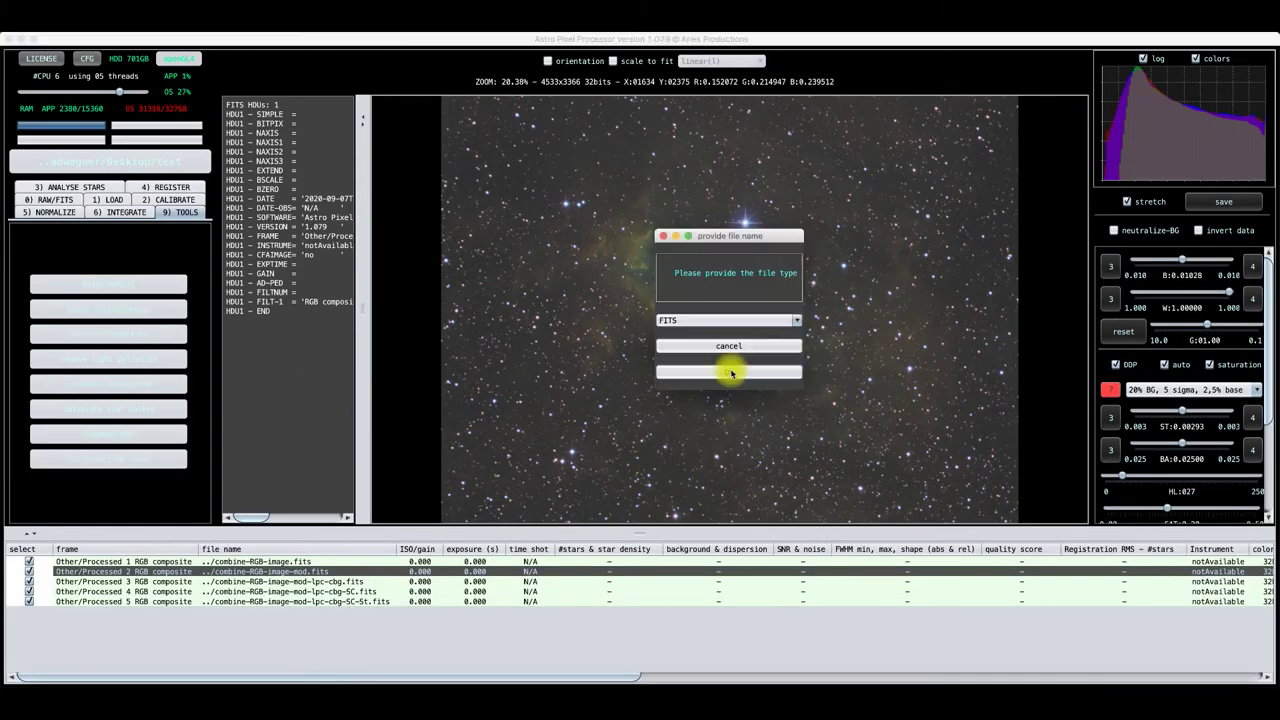
left_click(723, 372)
left_click(728, 320)
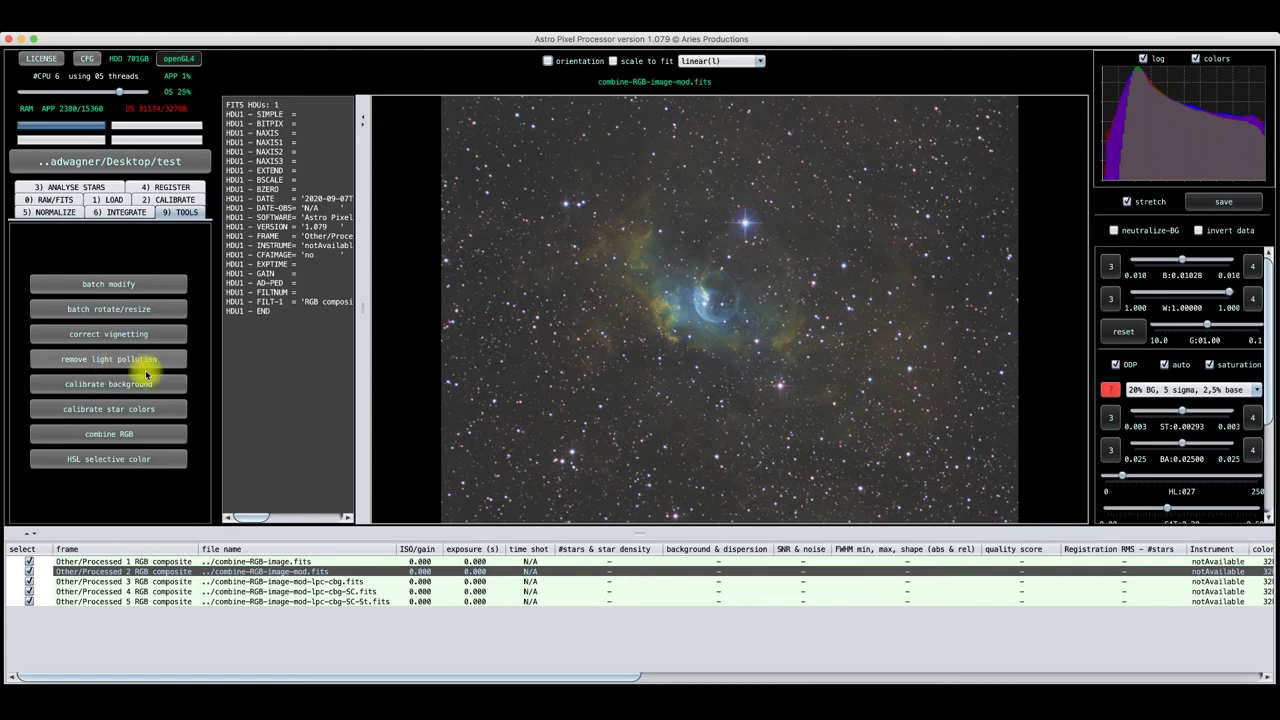
Load combine-RGB-image-mod-lpc-cbg.fits and calculate star color calibration from two star-field areas, one below and one above the nebula at opposite corners
left_click(327, 582)
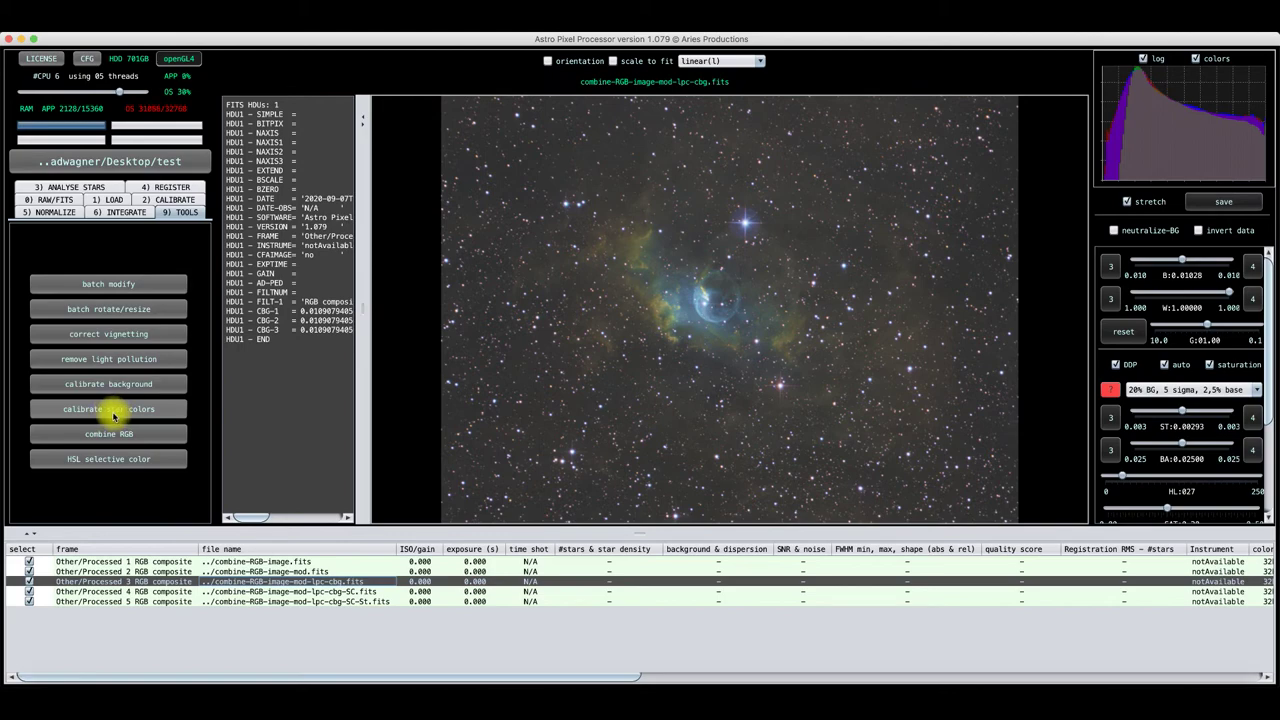
left_click(113, 412)
left_click(940, 359)
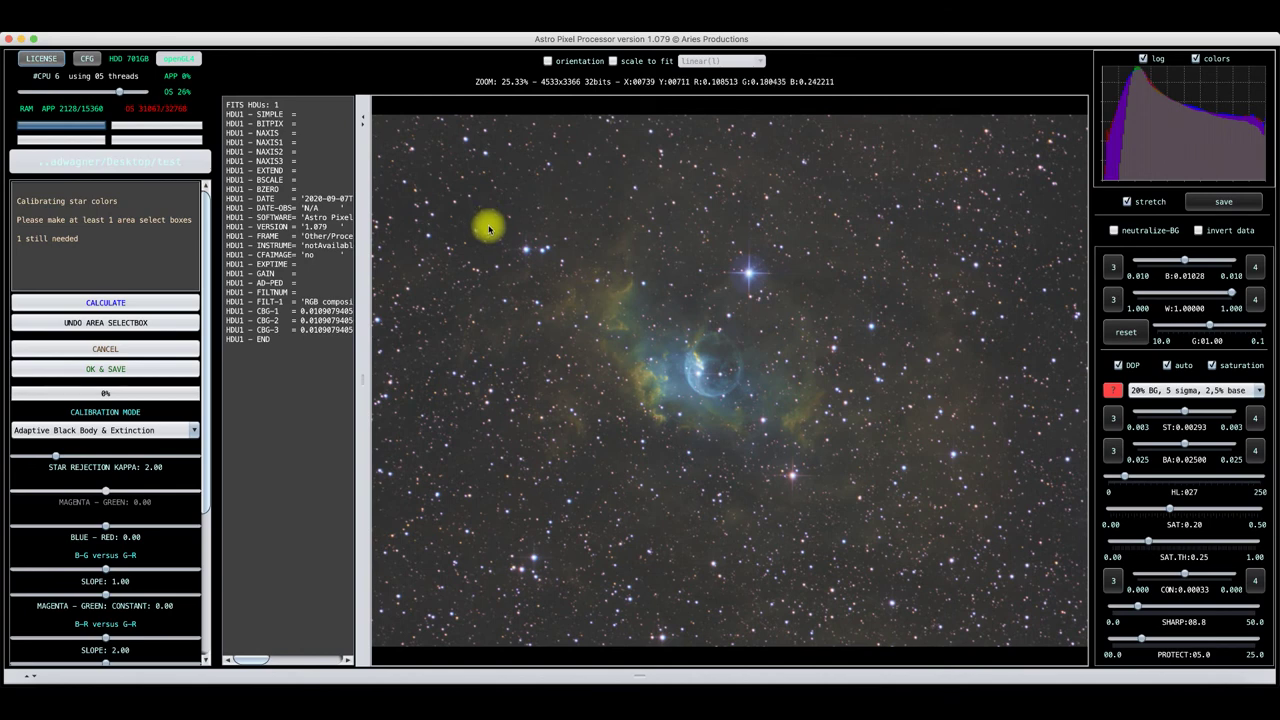
left_click_drag(383, 460, 557, 628)
left_click_drag(556, 637, 556, 637)
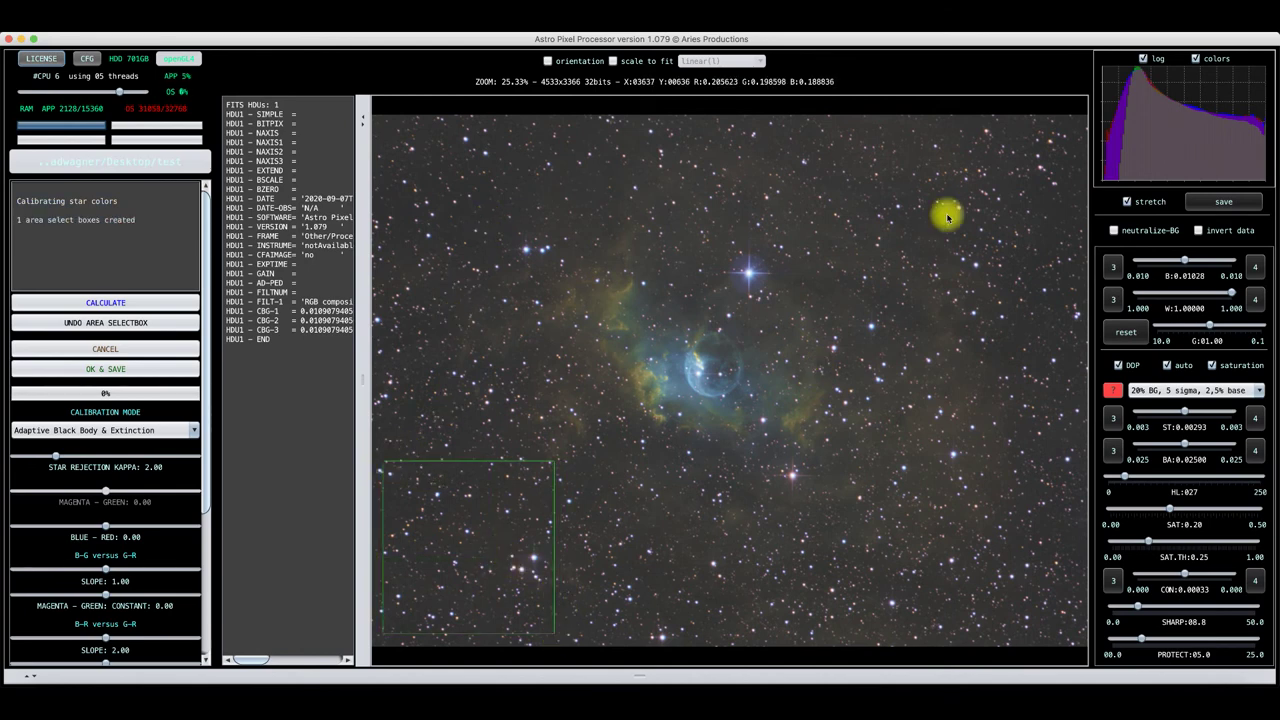
left_click_drag(981, 126, 1073, 307)
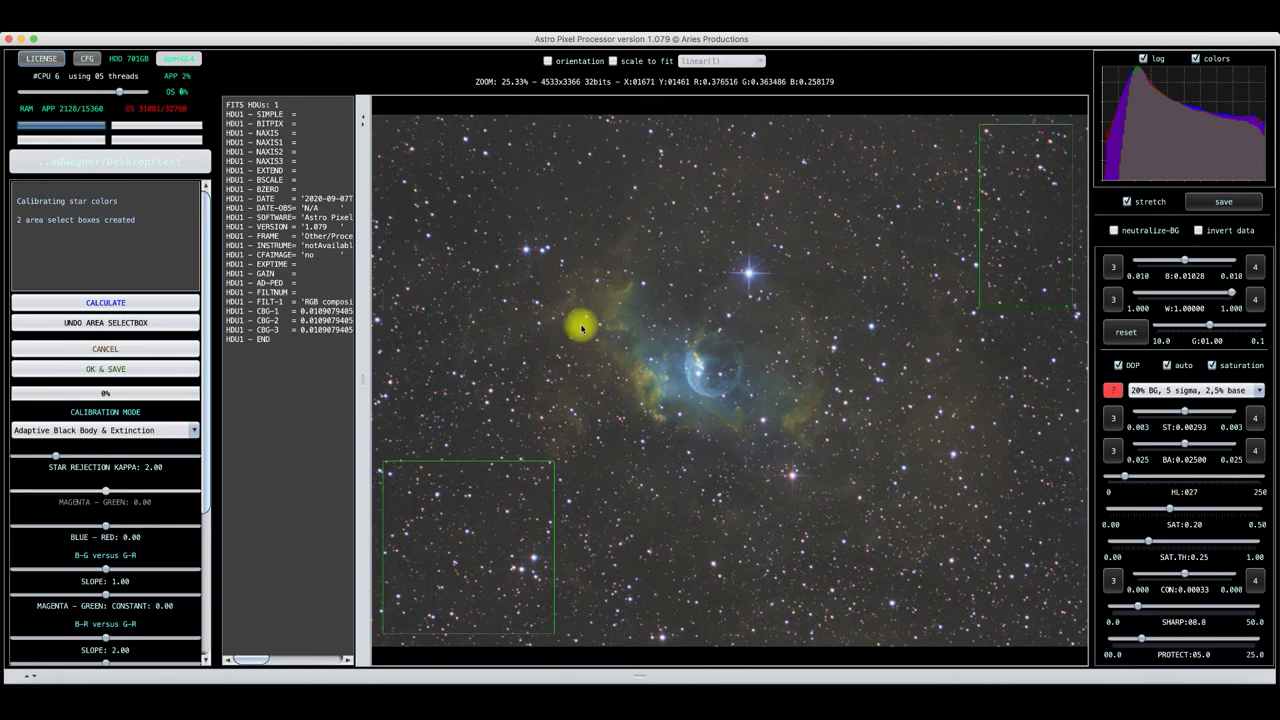
left_click(103, 301)
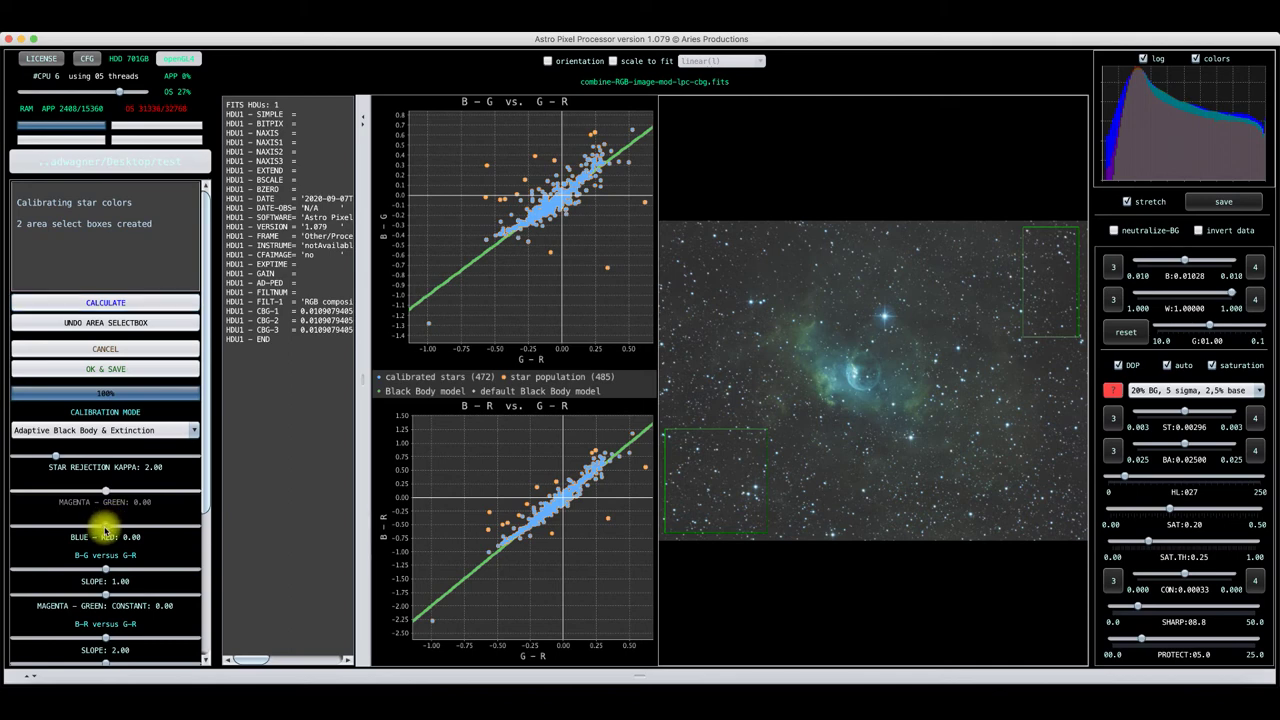
Recalculate the star colors with Blue-Red at 0.10, and again with Blue-Red at 0.15
left_click_drag(107, 527, 114, 531)
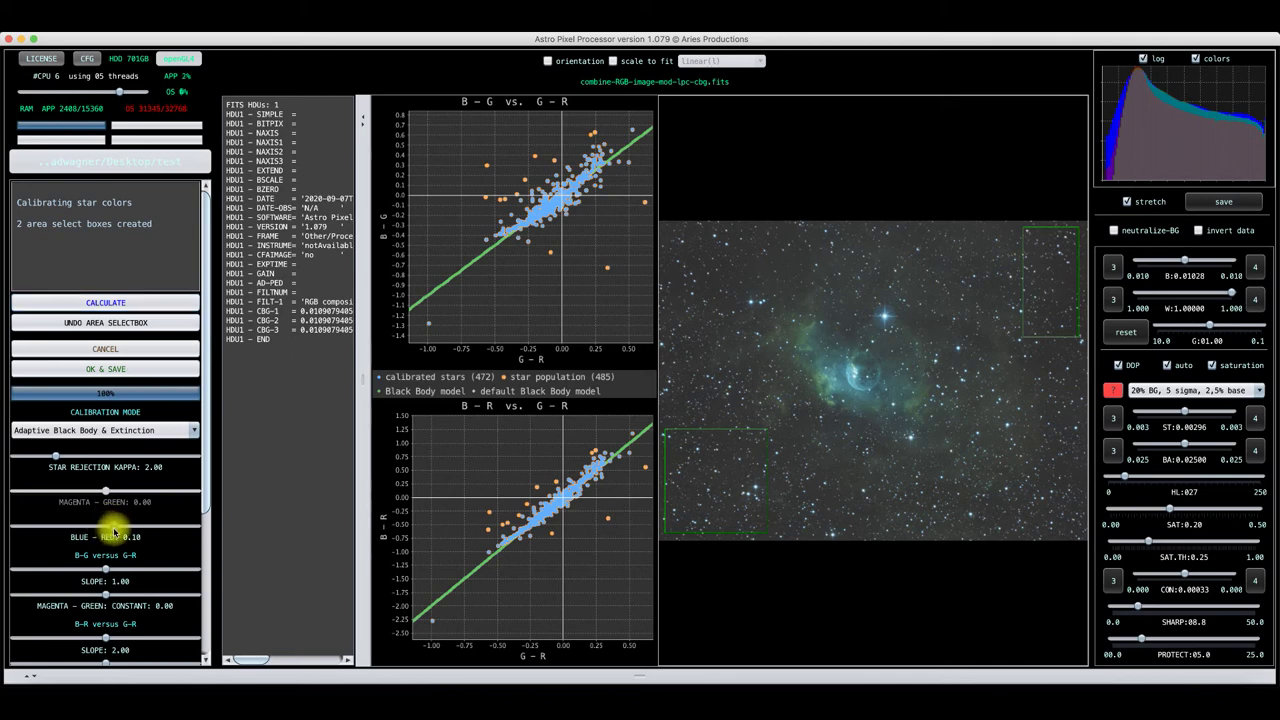
left_click(107, 302)
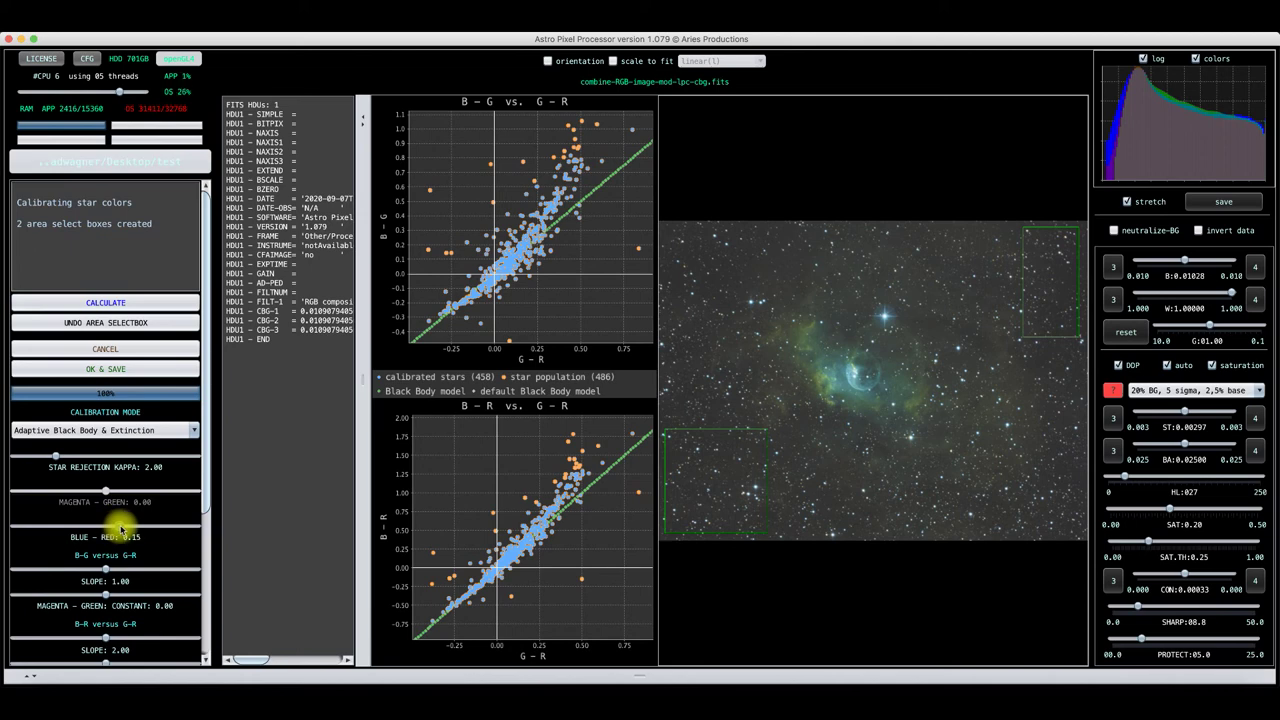
left_click(105, 302)
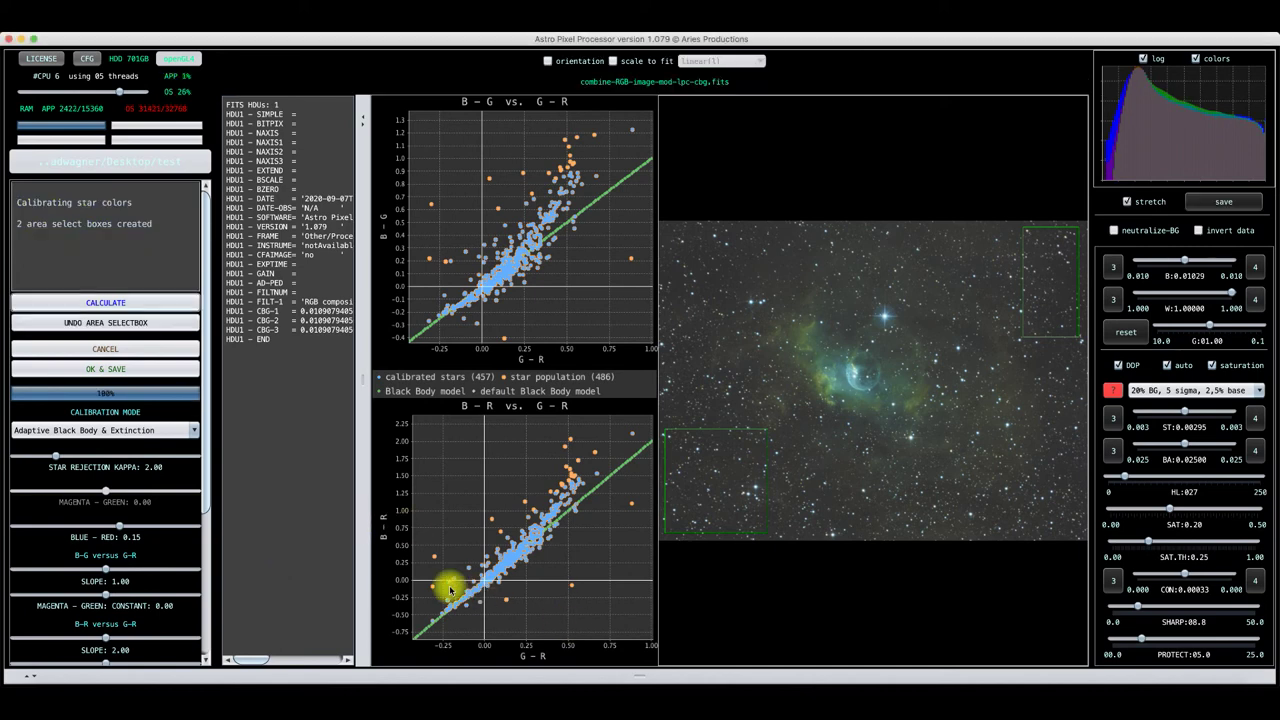
Save the star-color-calibrated image as a FITS file named combine-RGB-image-mod-lpc-cbg-csc
left_click(103, 369)
left_click(724, 373)
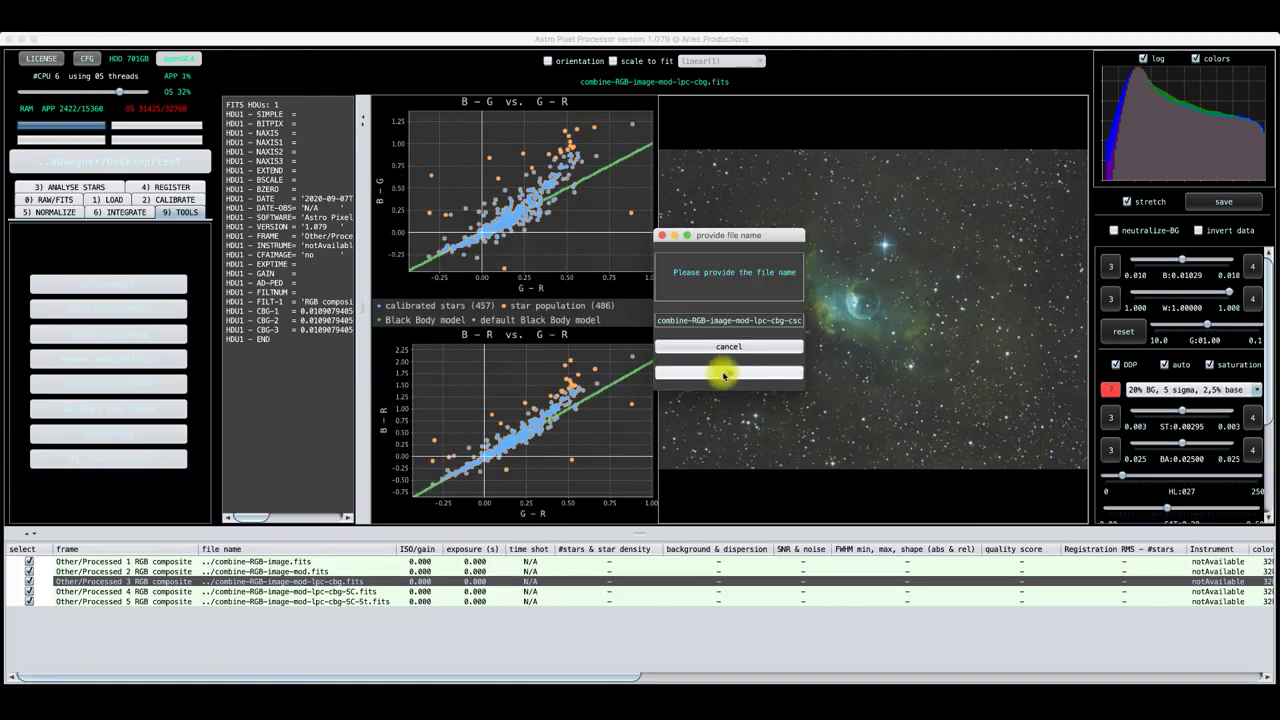
left_click(724, 373)
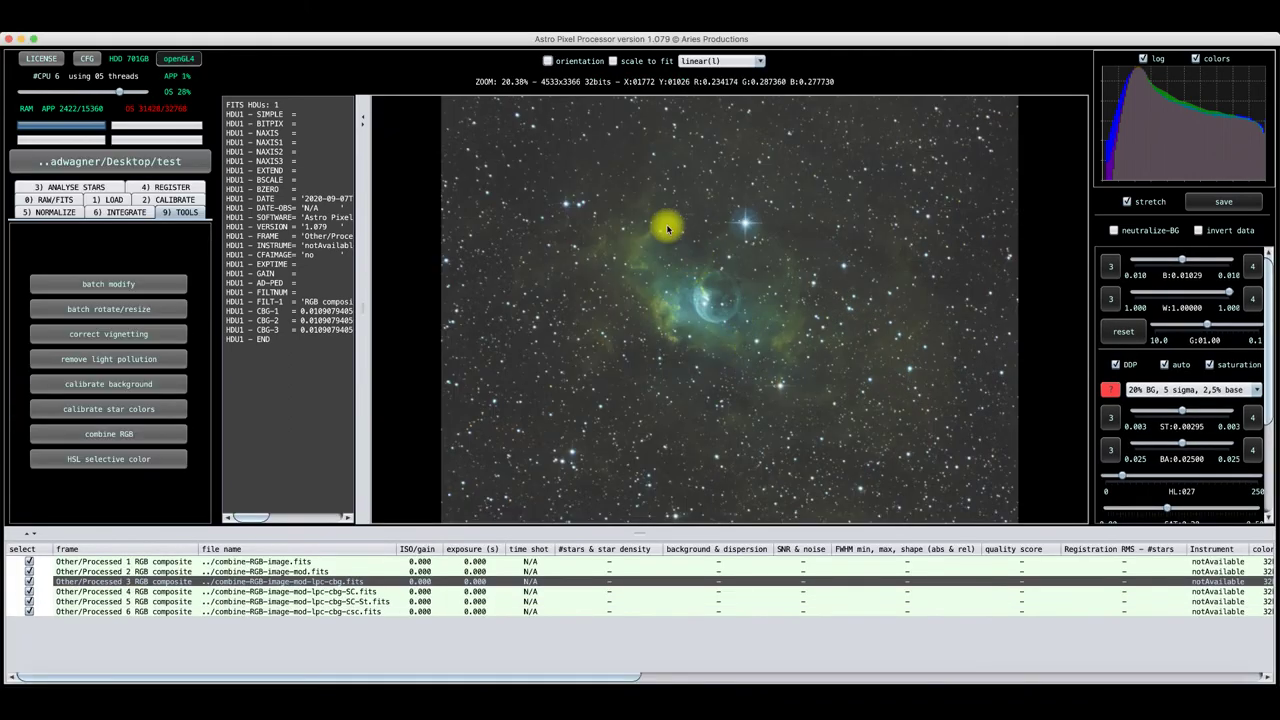
Load combine-RGB-image-mod-lpc-cbg-csc.fits, check its star colors, and start HSL selective color on it
left_click(265, 612)
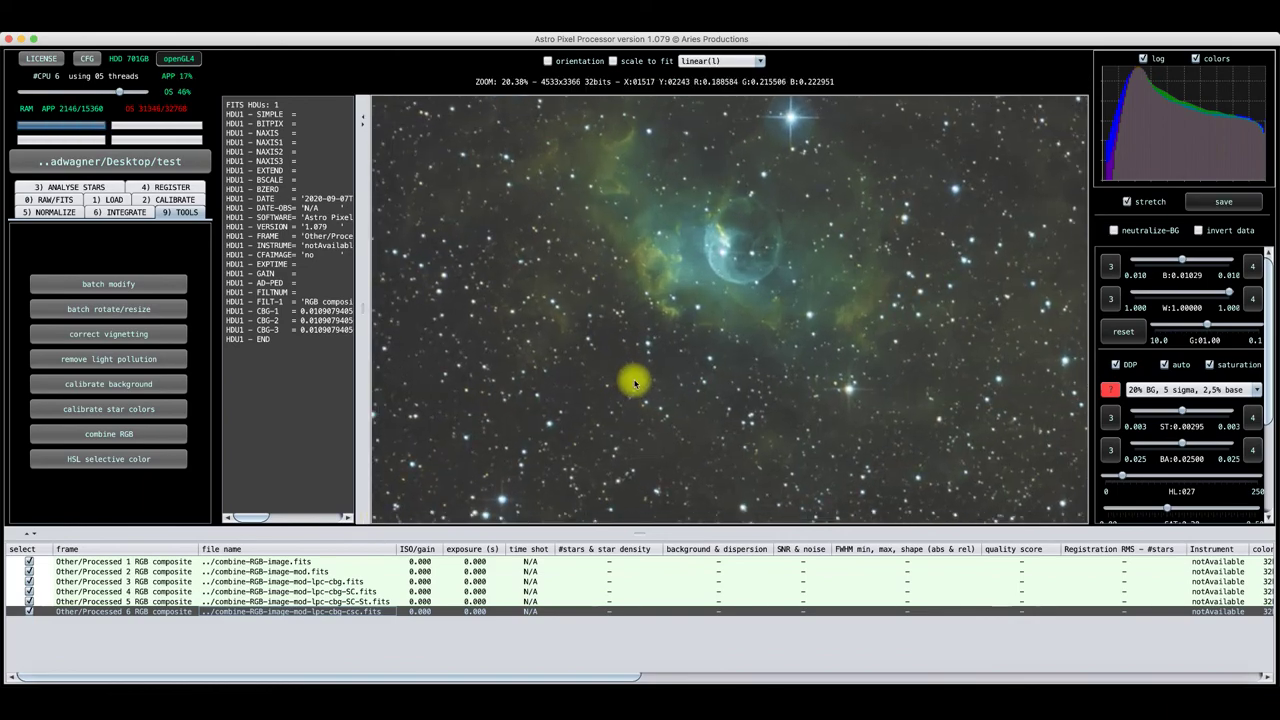
scroll(635, 382, "up", 5)
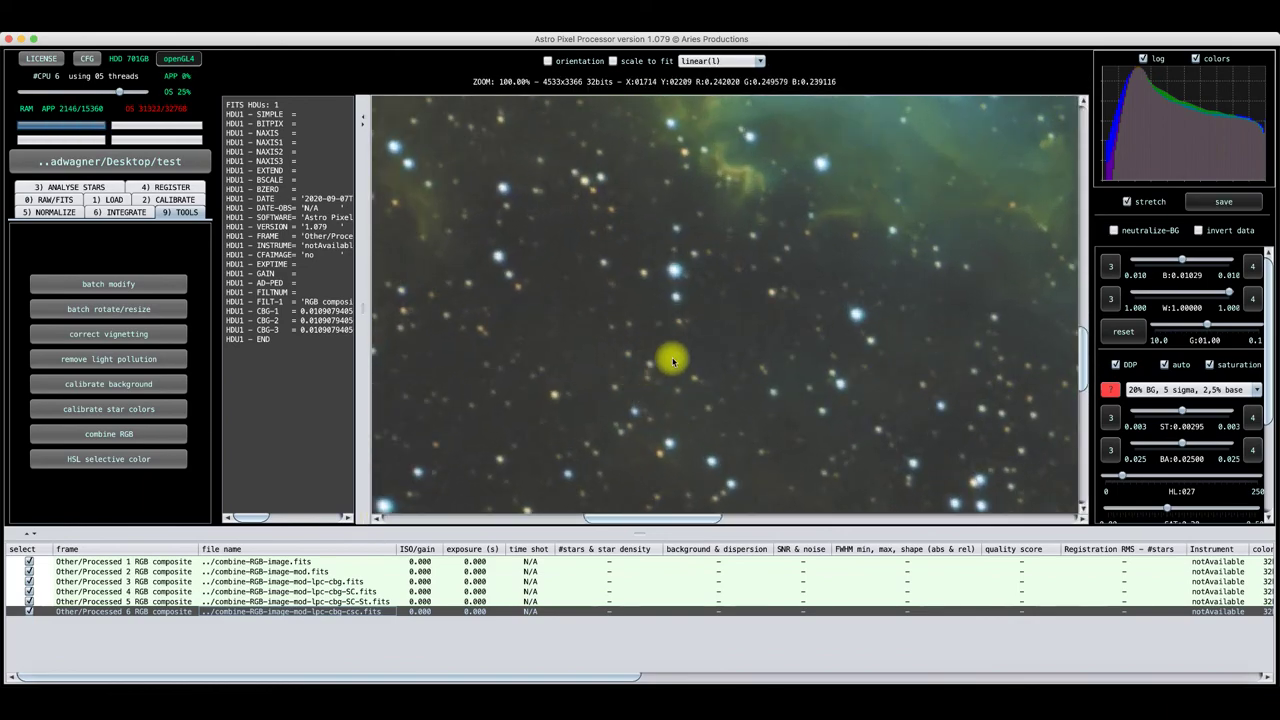
scroll(673, 362, "down", 3)
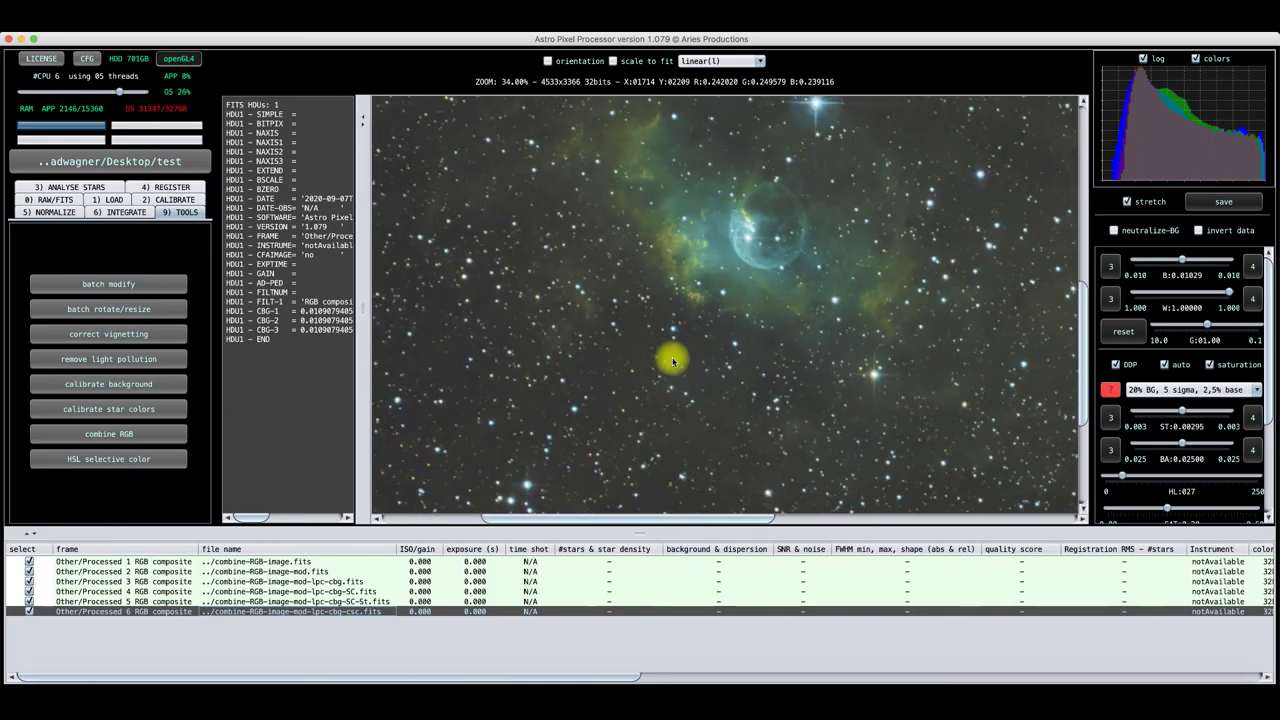
scroll(671, 357, "down", 2)
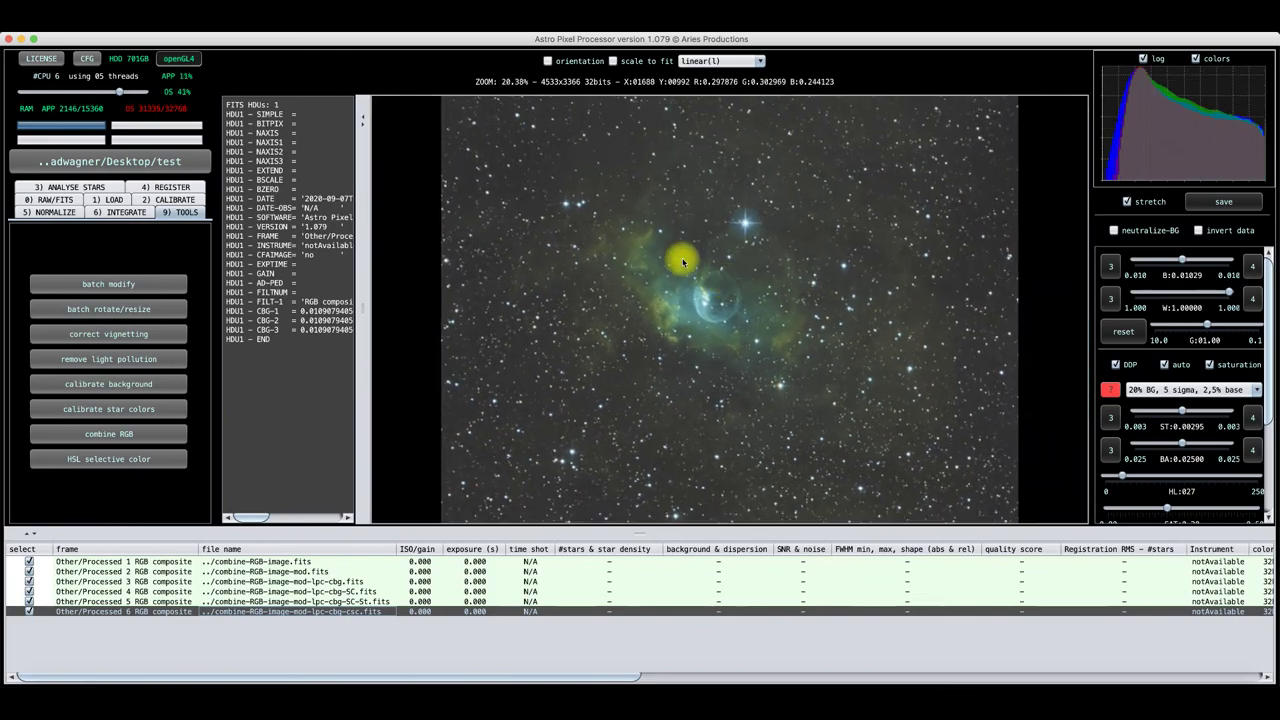
left_click(104, 461)
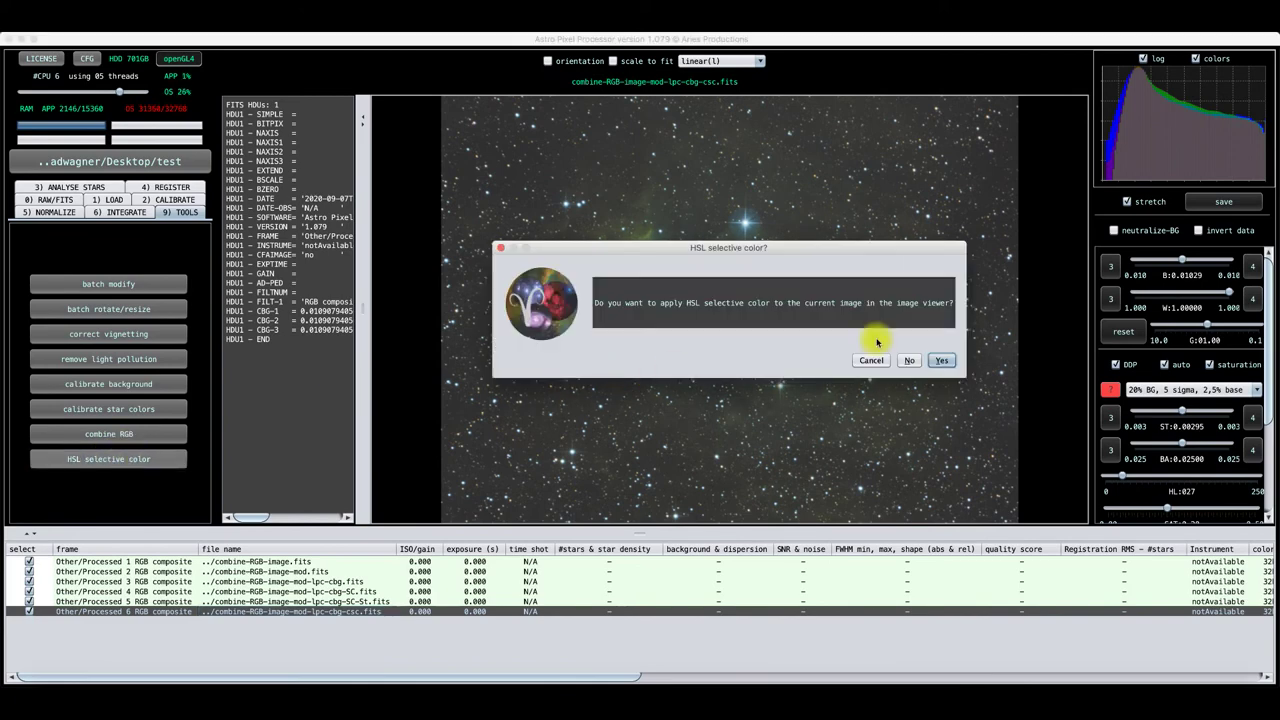
left_click(941, 361)
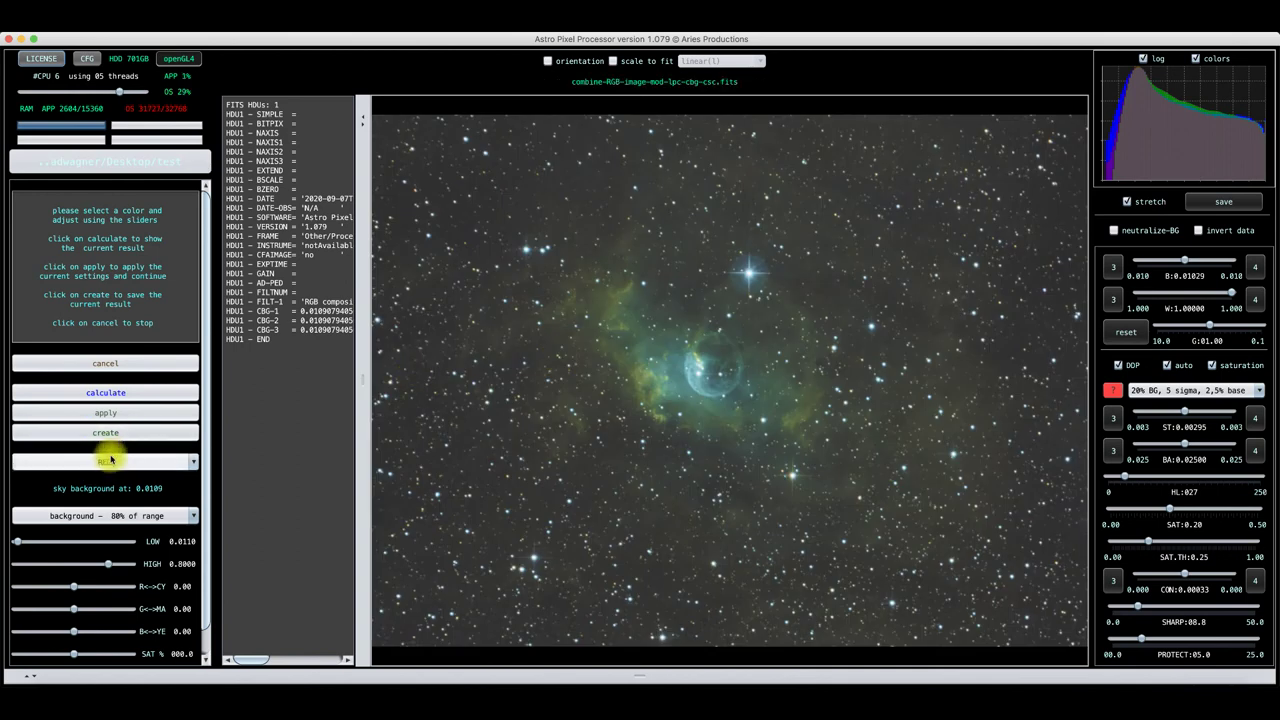
For the green range, set the green-magenta balance to 0.64 and saturation to -78.3%, calculate the result, and inspect the nebula
left_click(110, 459)
left_click(106, 494)
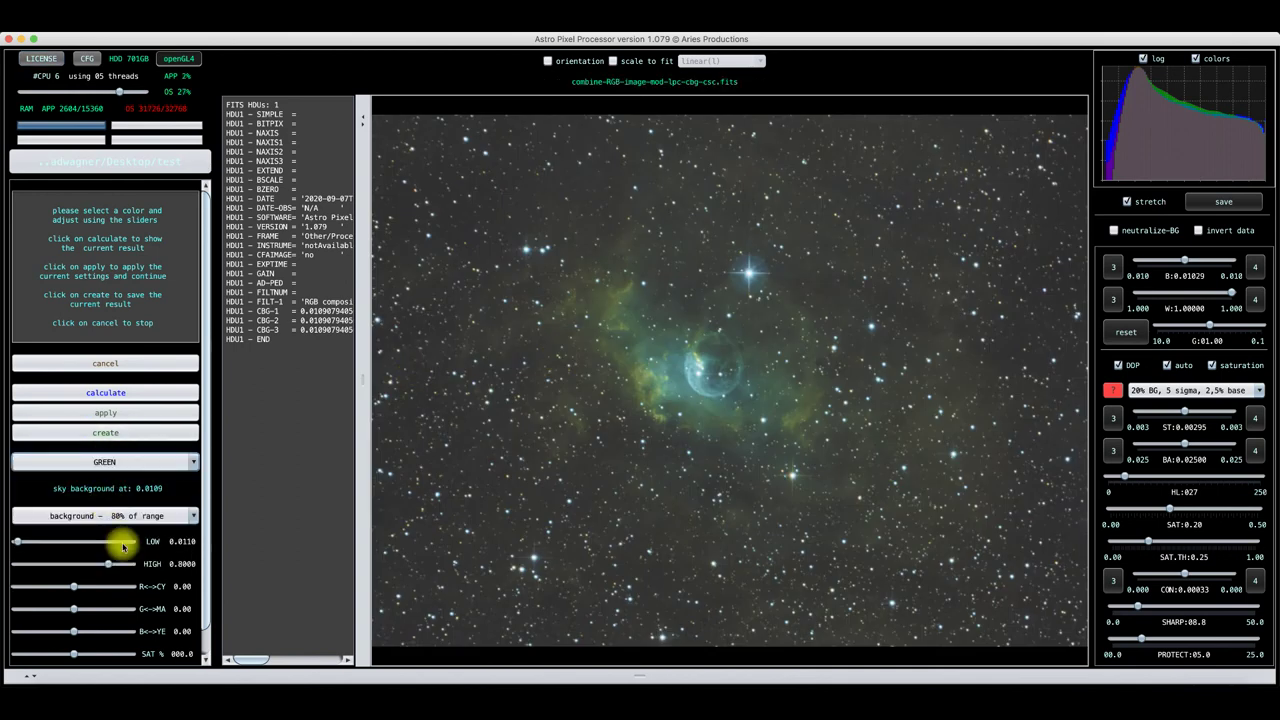
left_click_drag(73, 609, 111, 611)
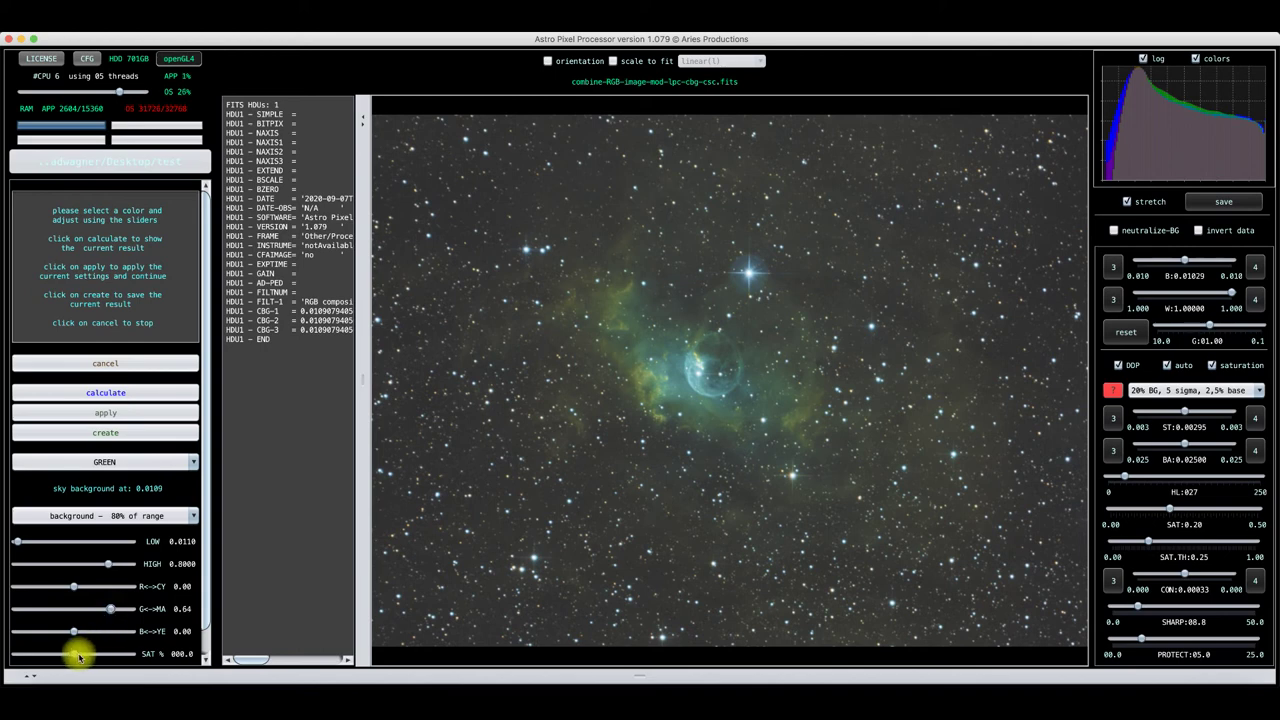
left_click_drag(74, 654, 22, 659)
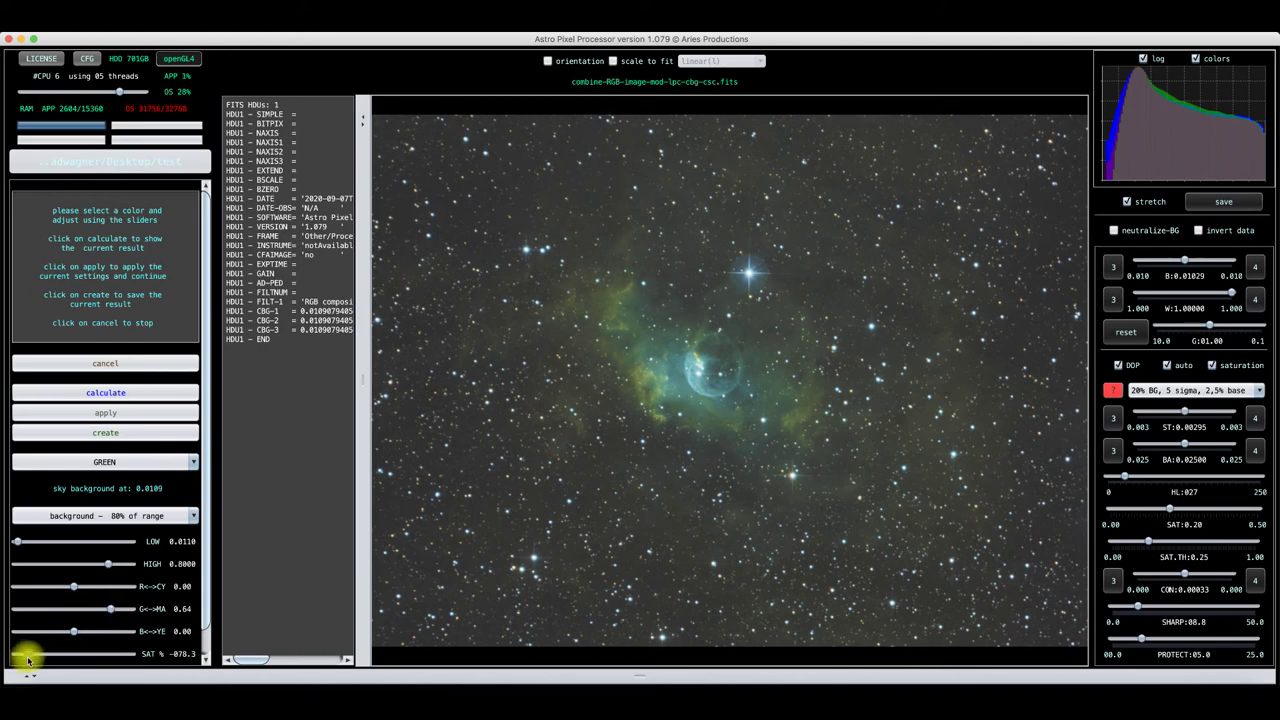
left_click(86, 394)
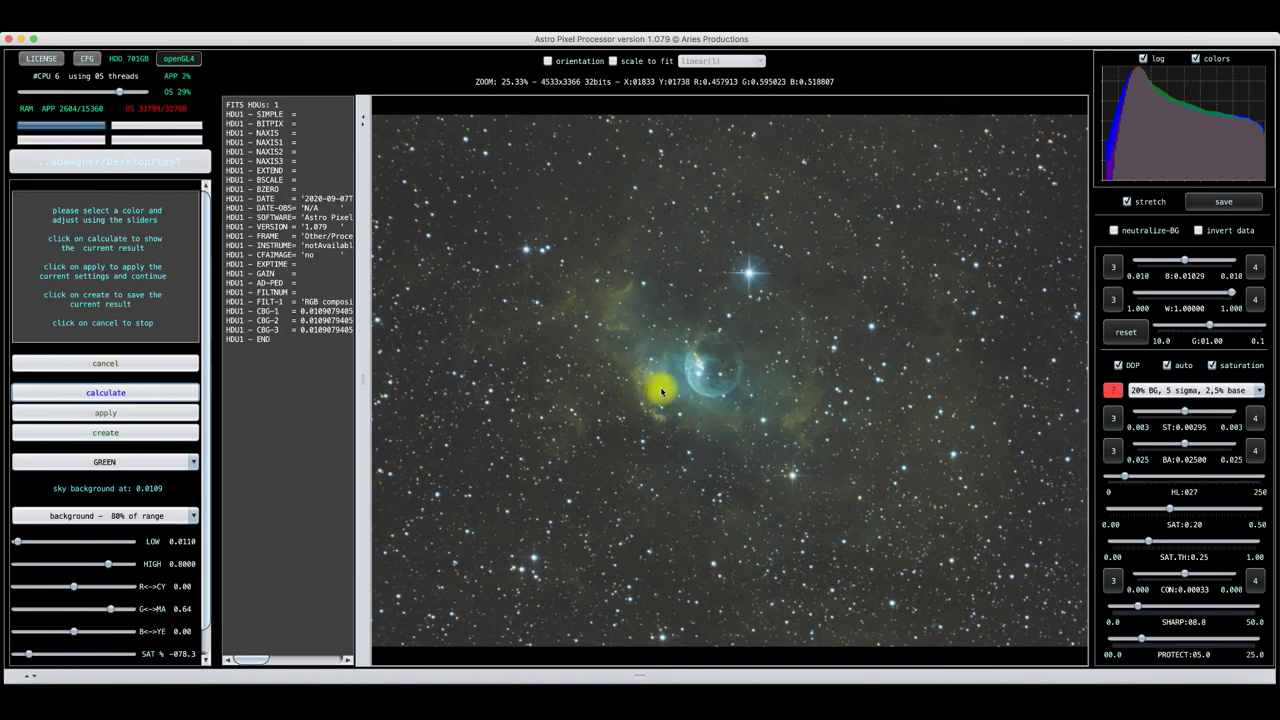
scroll(660, 386, "up", 3)
scroll(660, 390, "down", 4)
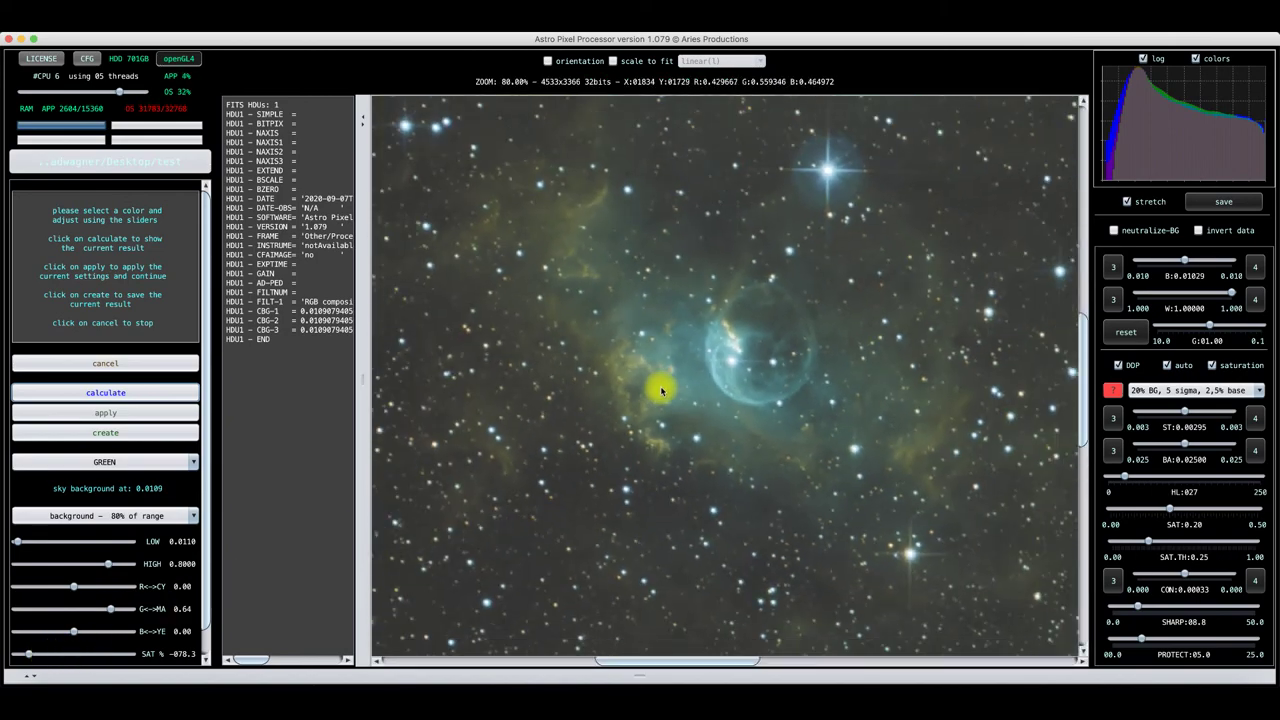
Lower the green range's green-magenta balance to 0.53 and calculate the selective color result
scroll(652, 390, "up", 12)
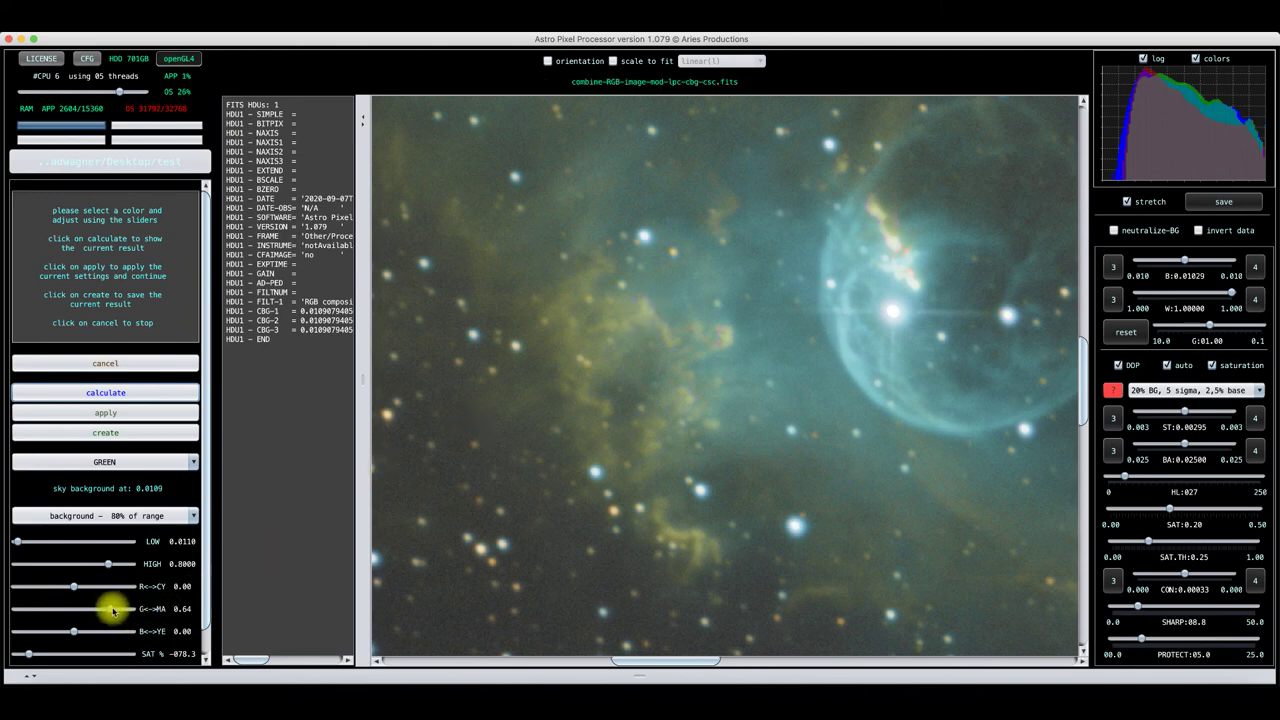
left_click_drag(110, 609, 104, 611)
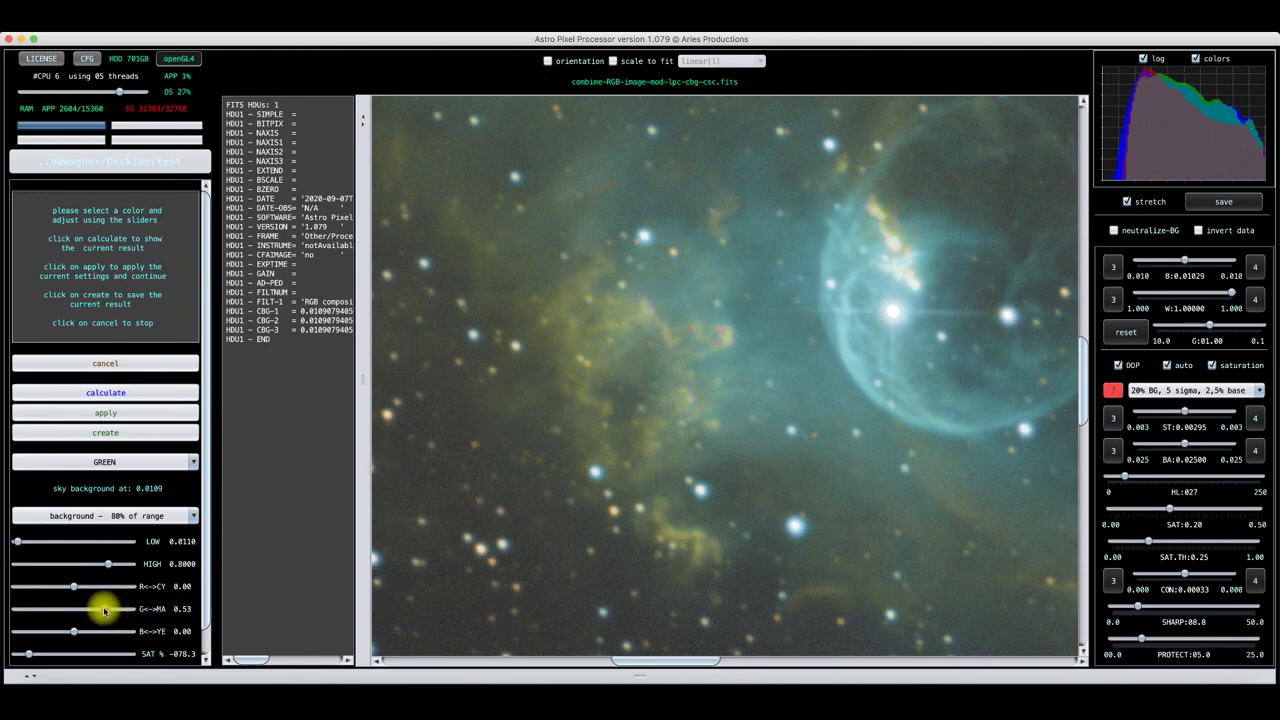
left_click(97, 393)
Set the green range's green-magenta balance to 0.29 and calculate with saturation at -100%, inspect the nebula, and recalculate with saturation at -50%
left_click_drag(103, 613, 97, 613)
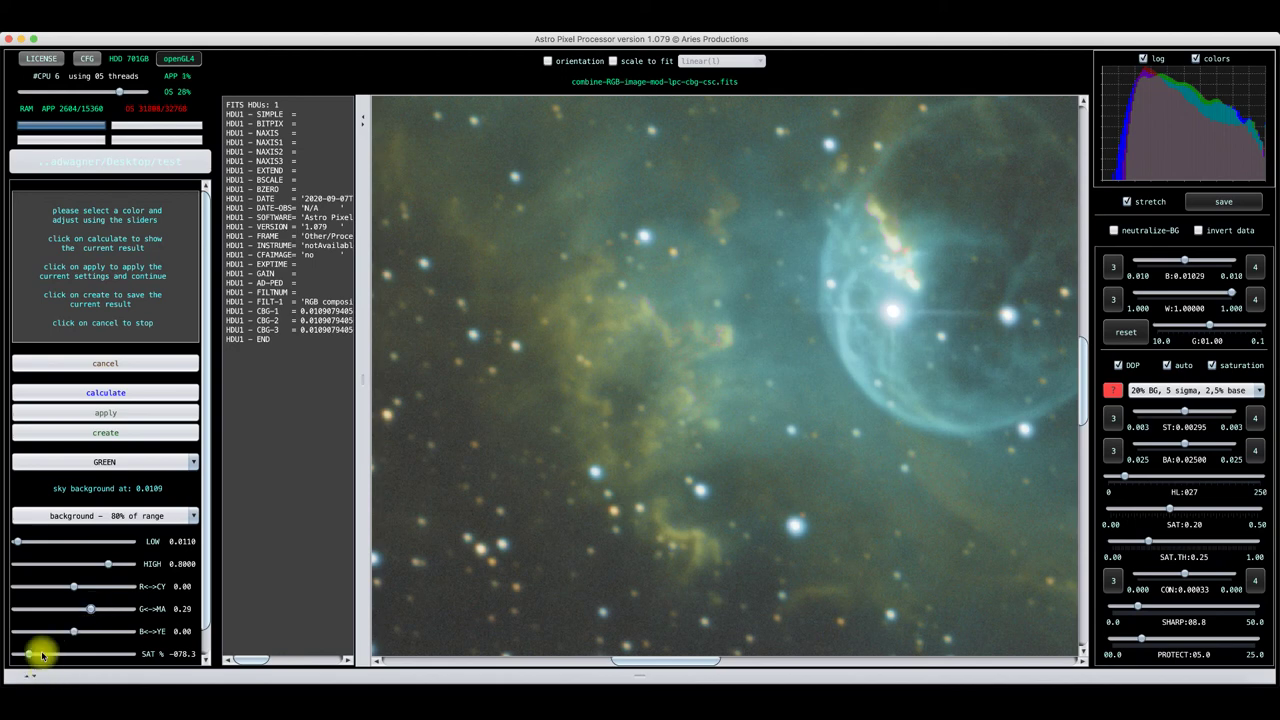
left_click_drag(28, 655, 17, 655)
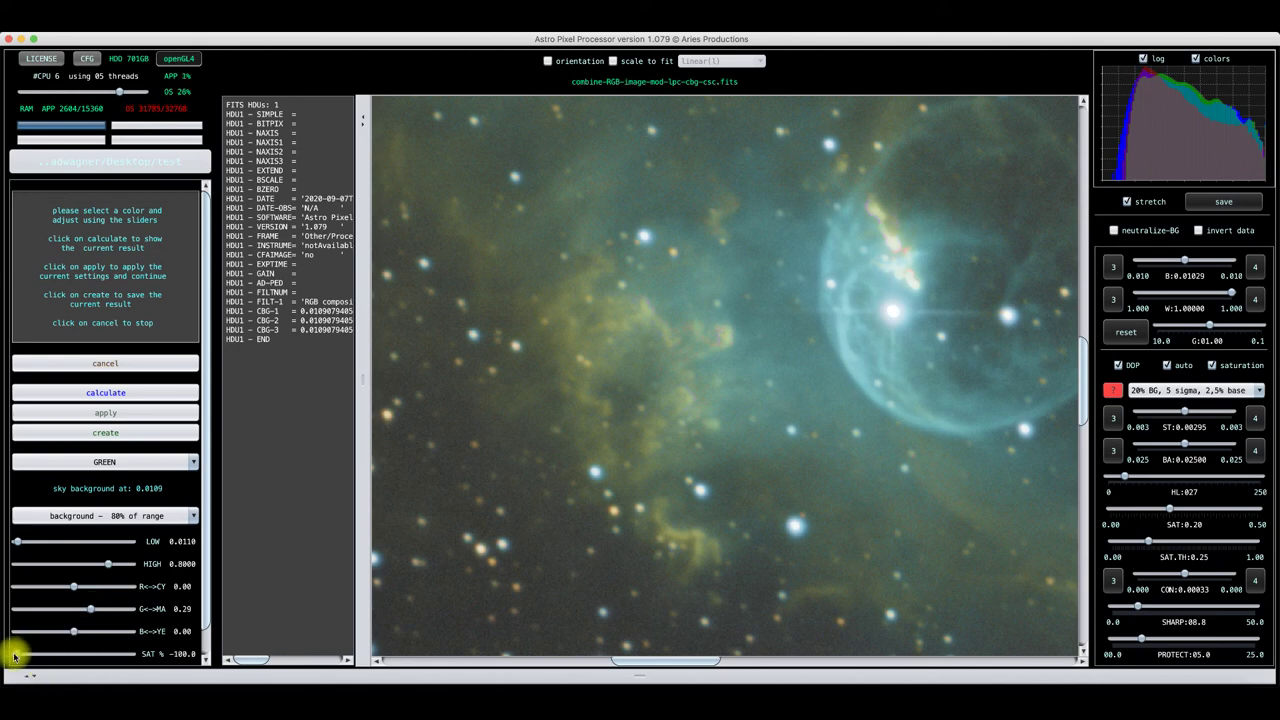
left_click(100, 393)
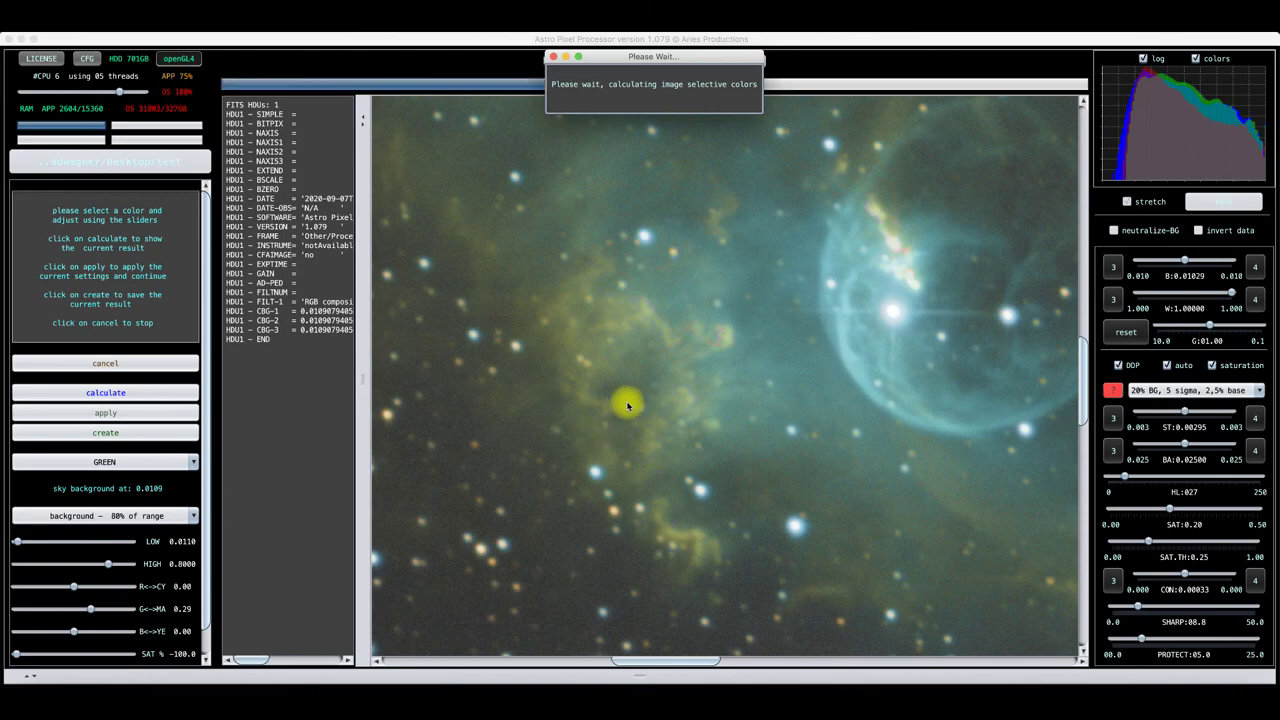
scroll(681, 374, "up", 3)
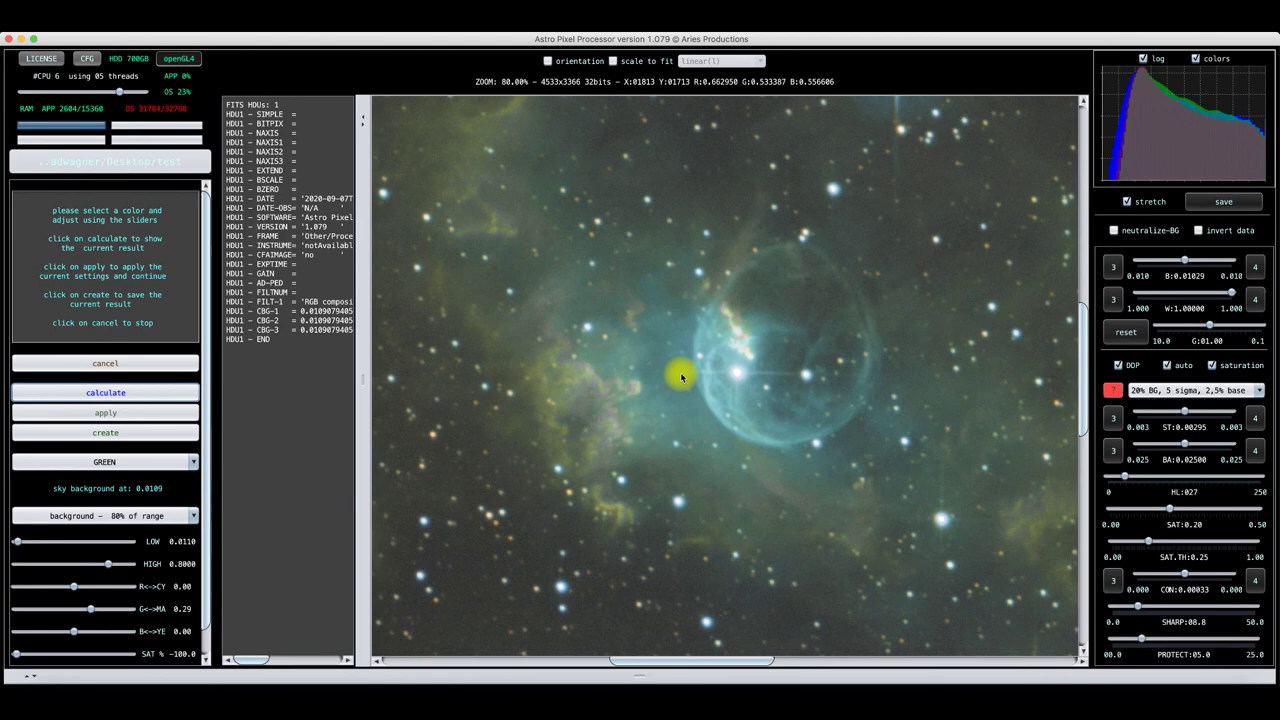
scroll(681, 374, "up", 3)
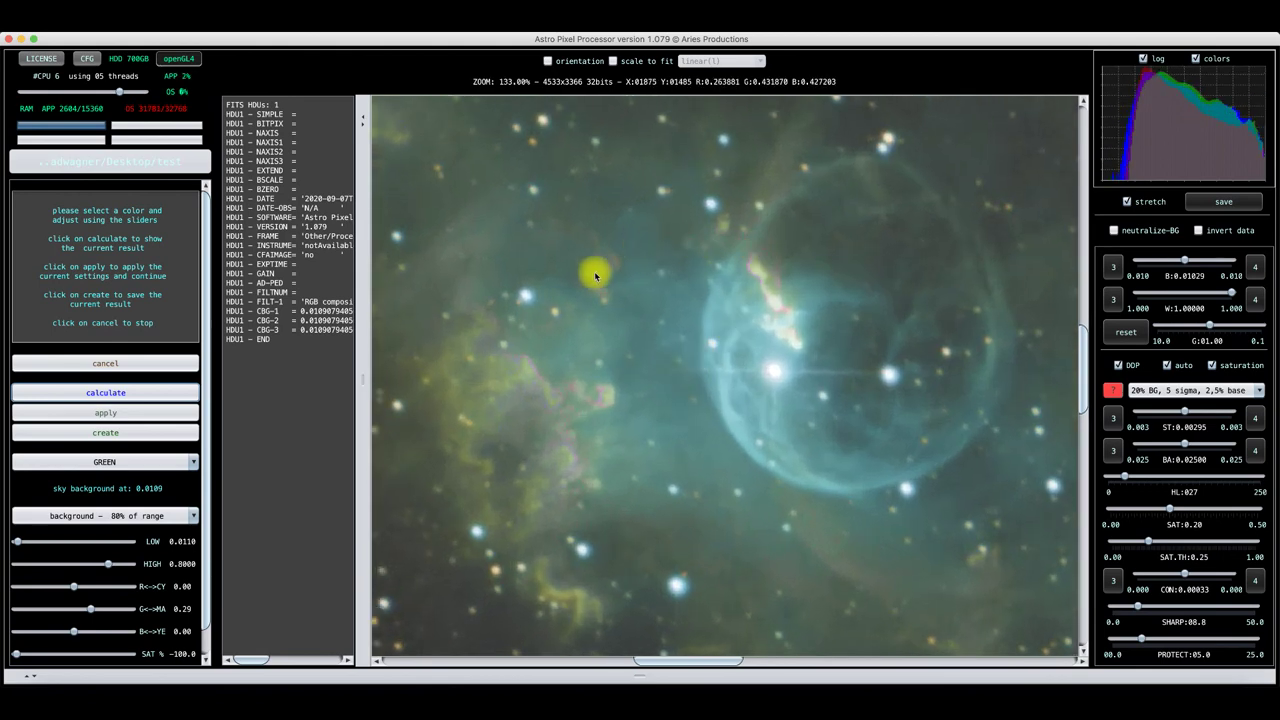
left_click_drag(663, 391, 699, 388)
left_click_drag(16, 655, 44, 655)
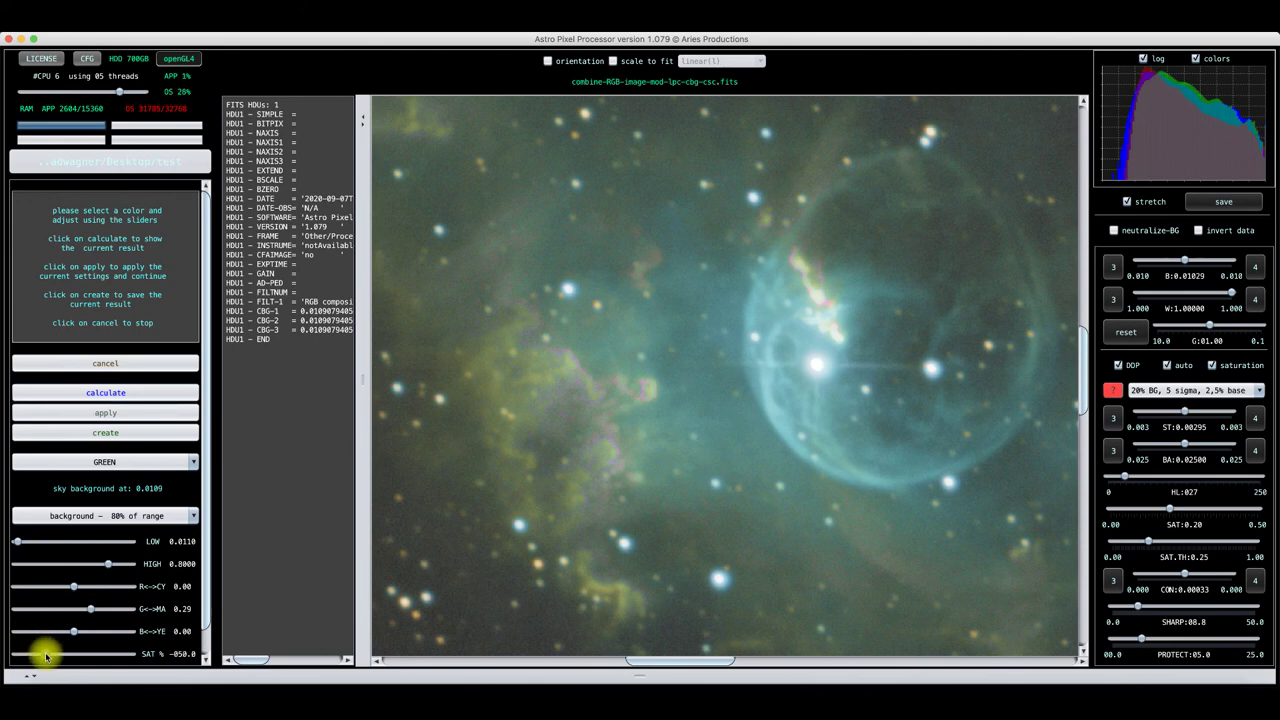
left_click(101, 393)
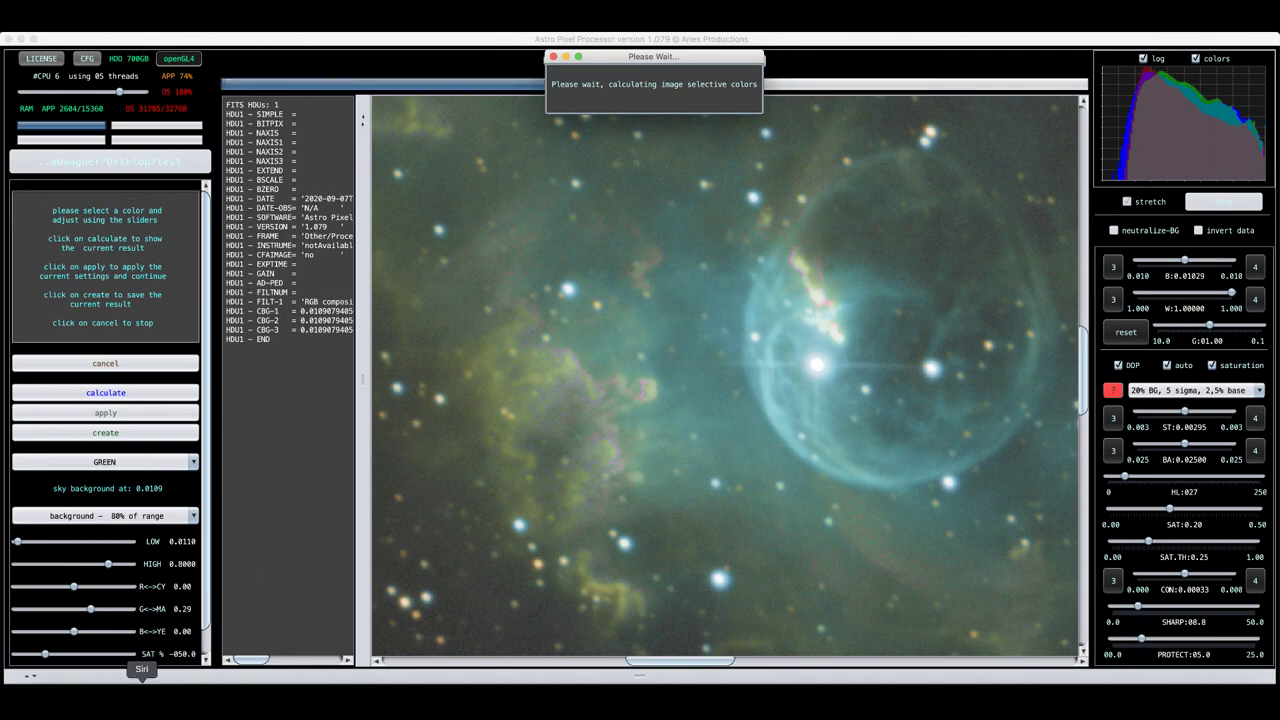
Switch to Safari, search Google for "HSL color chart", view an HSL color wheel, and close the browser window
left_click(183, 678)
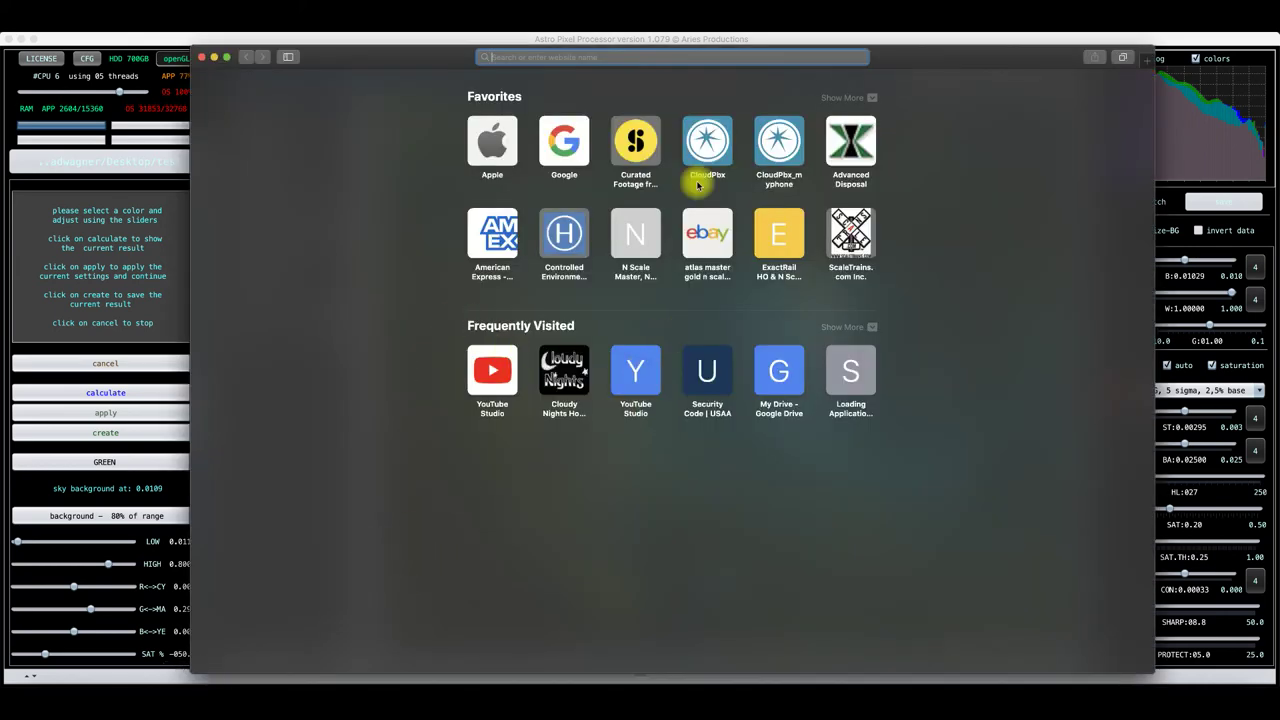
left_click(567, 143)
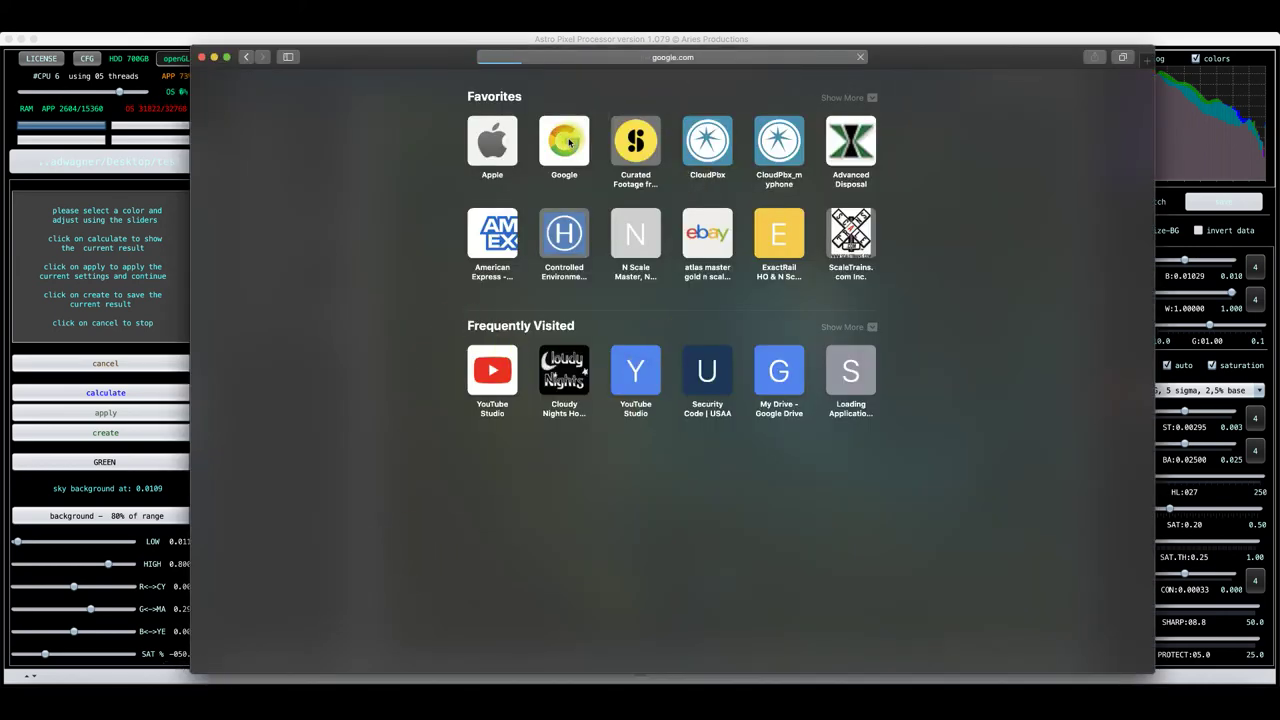
type("HS")
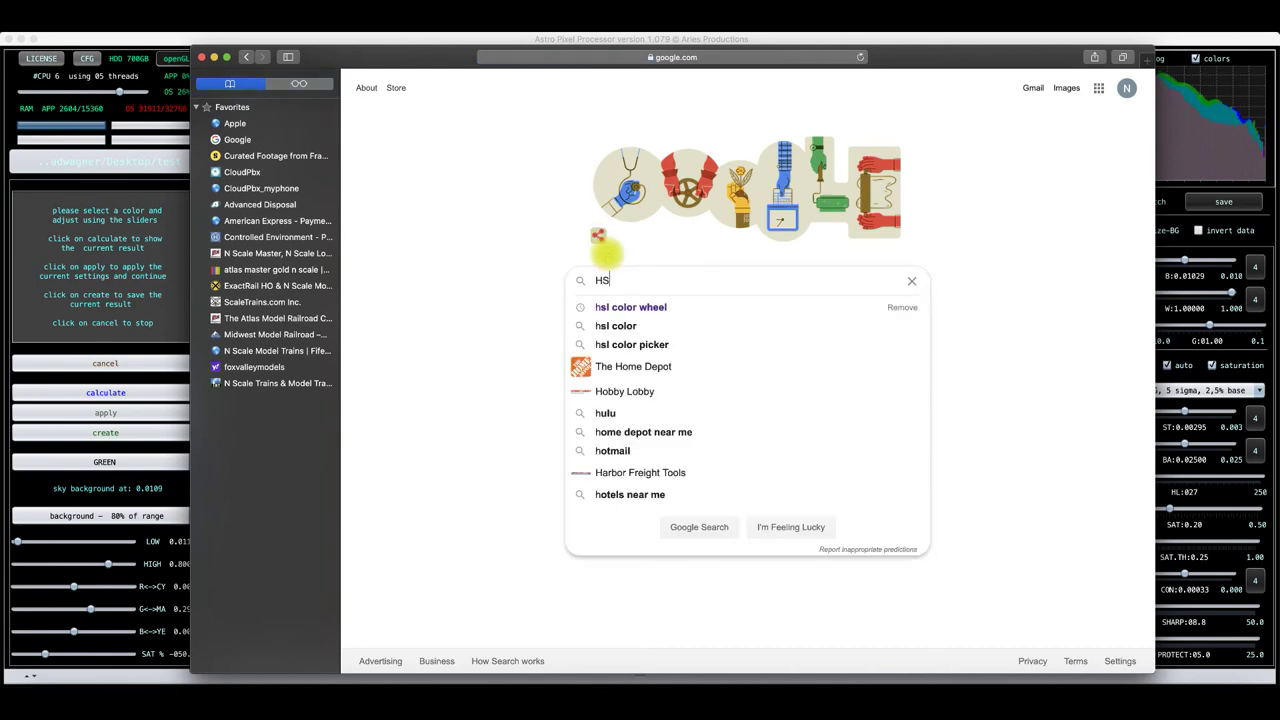
type("L color chart")
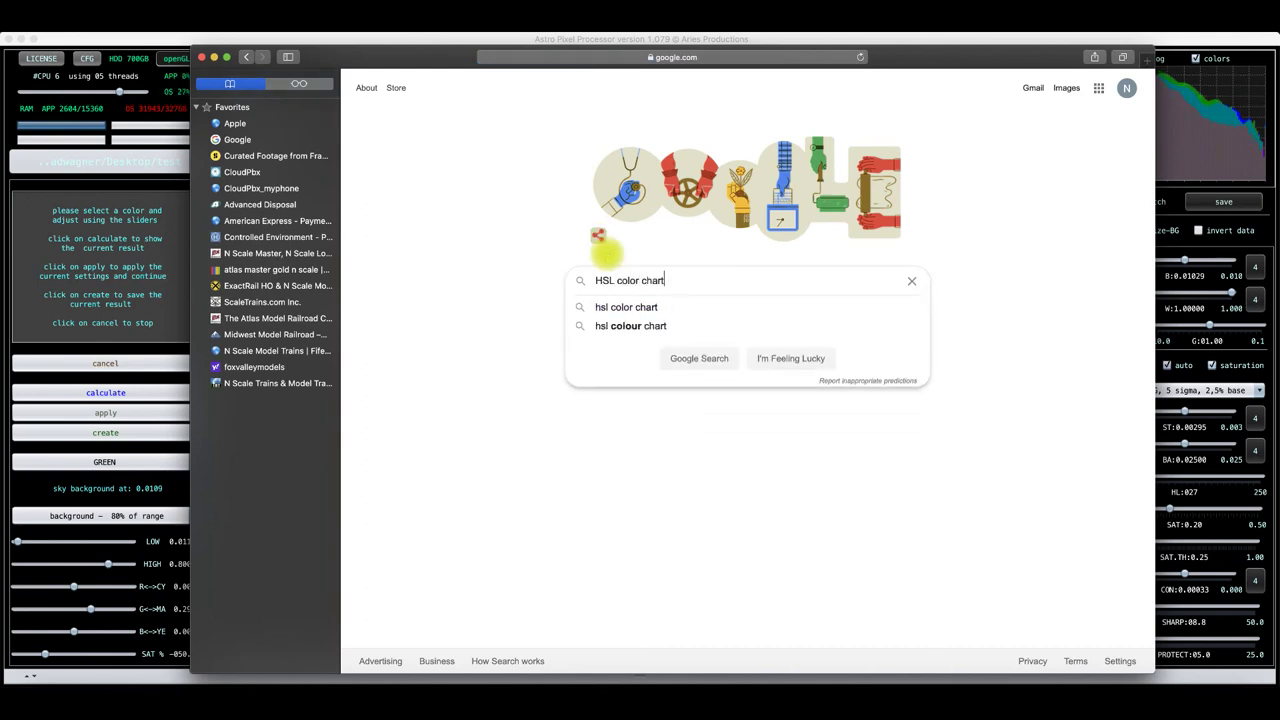
key("Return")
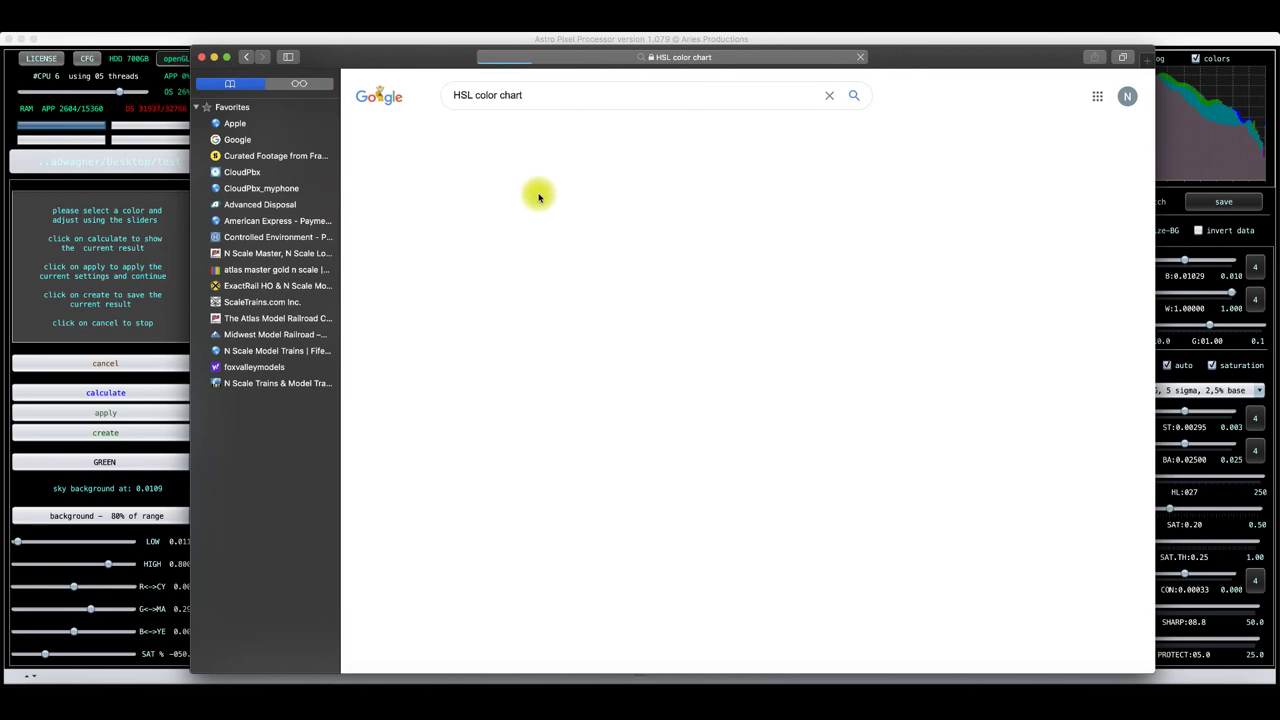
key("super+t")
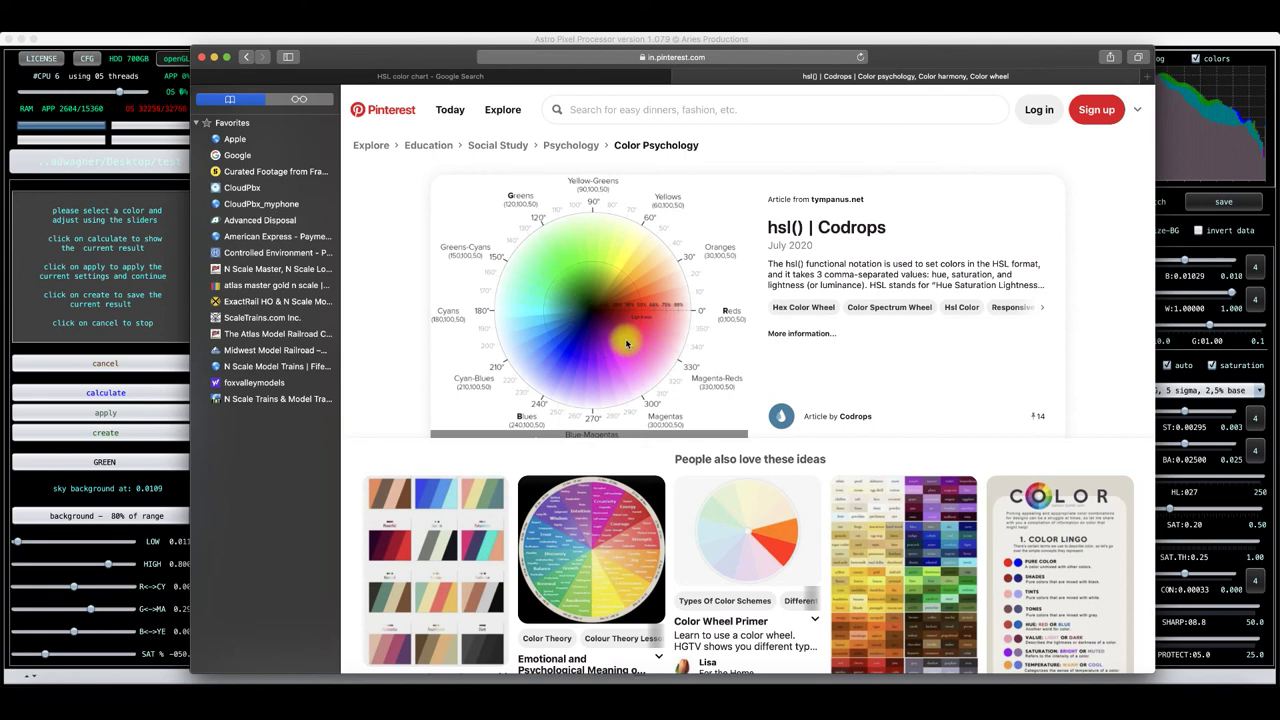
left_click(202, 57)
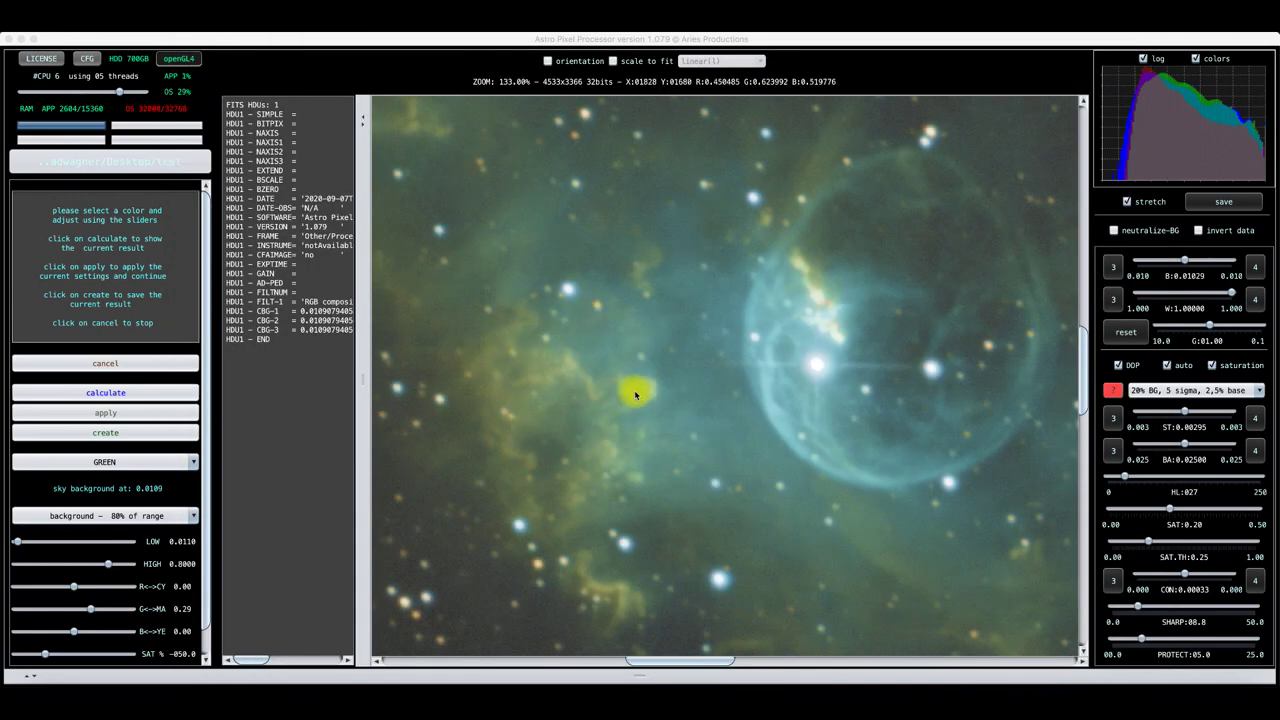
Set the cyan range's red-cyan balance to 0.59 and the blue range's blue-yellow balance to -0.48
scroll(704, 305, "down", 3)
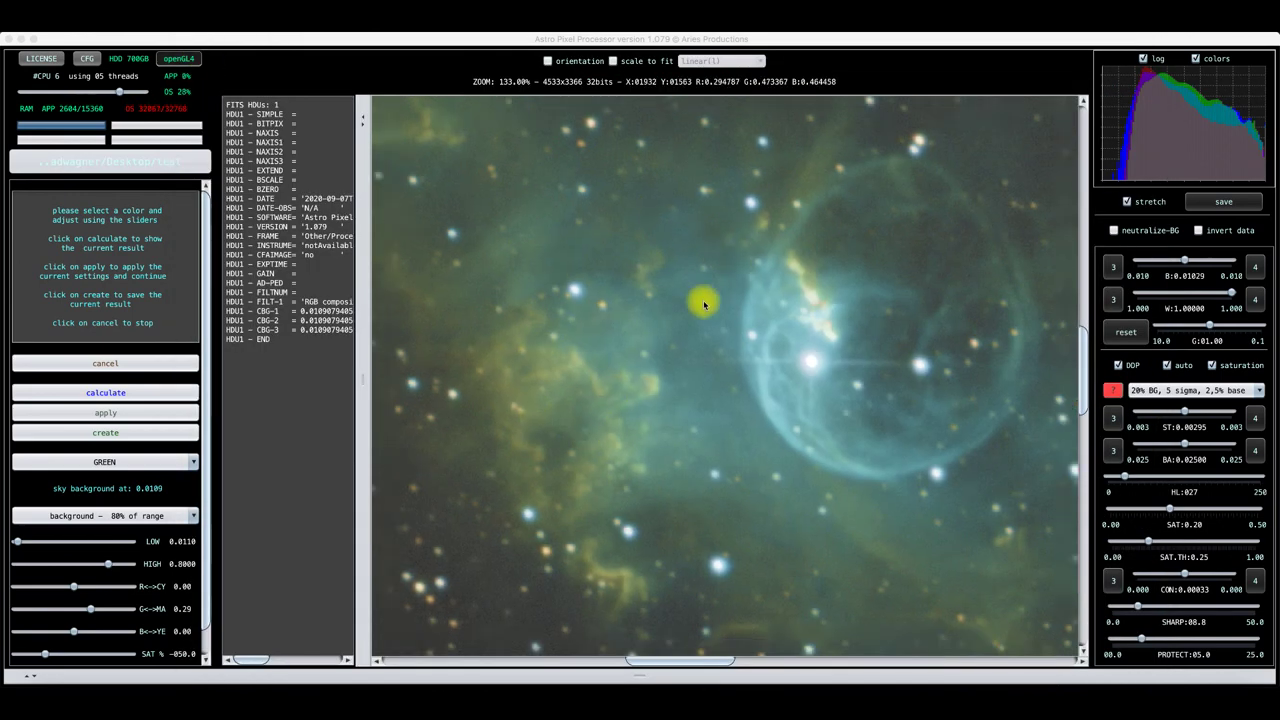
scroll(704, 305, "down", 3)
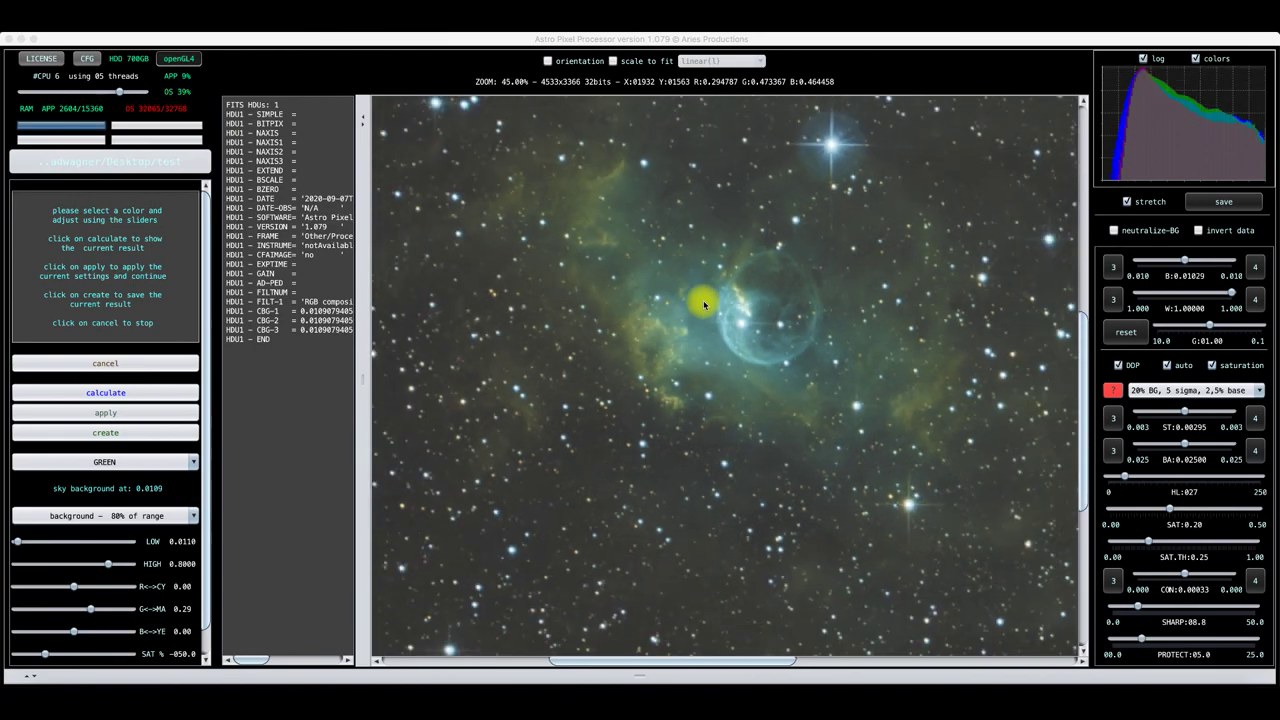
scroll(703, 300, "down", 3)
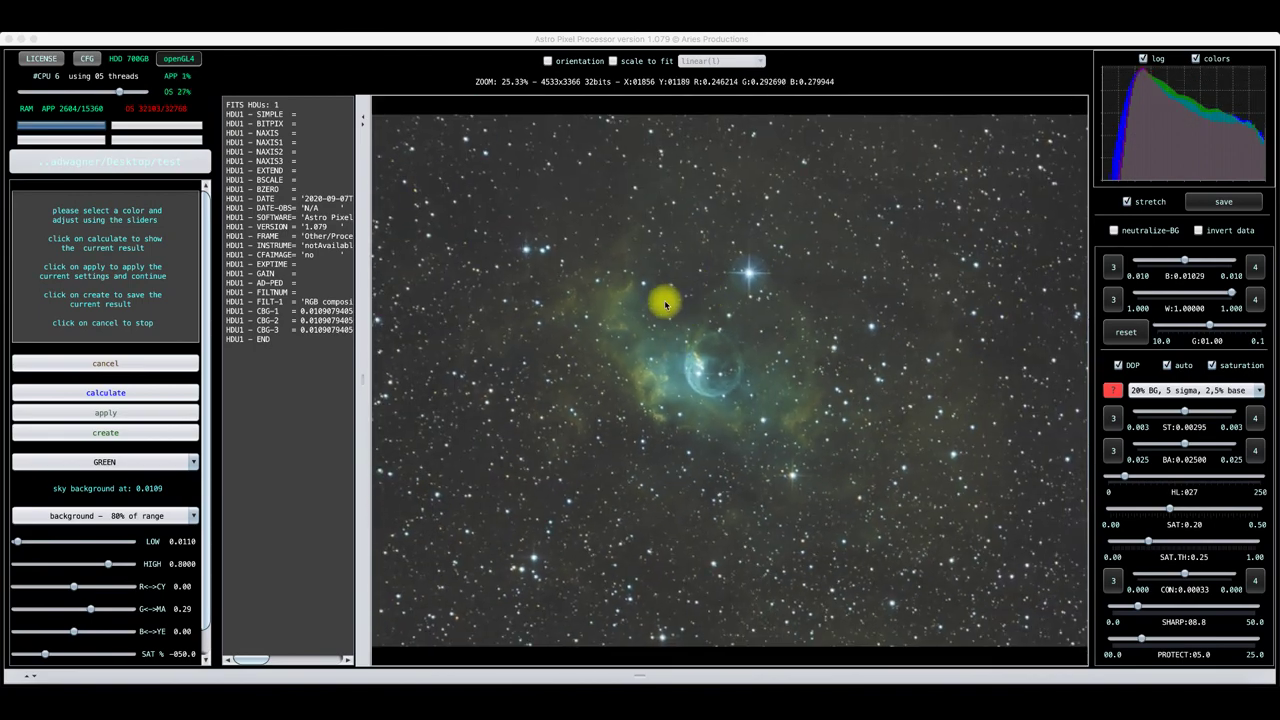
left_click(106, 463)
left_click(106, 512)
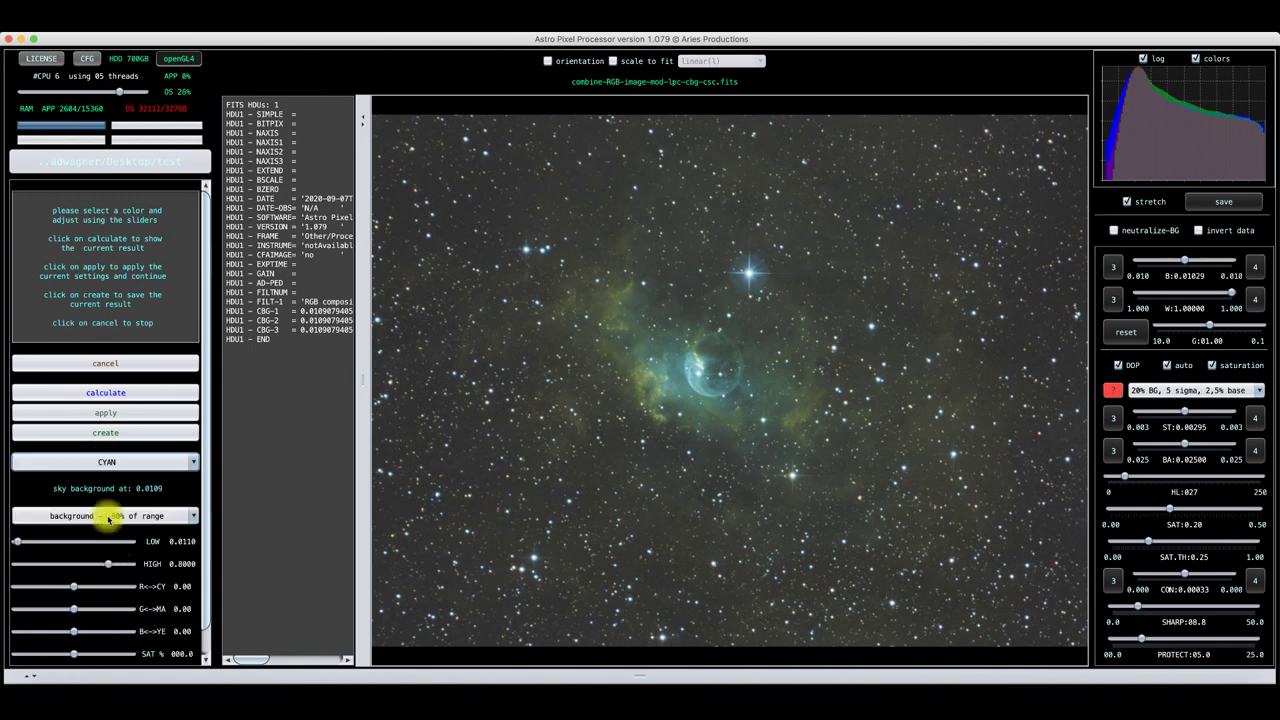
left_click_drag(75, 589, 108, 590)
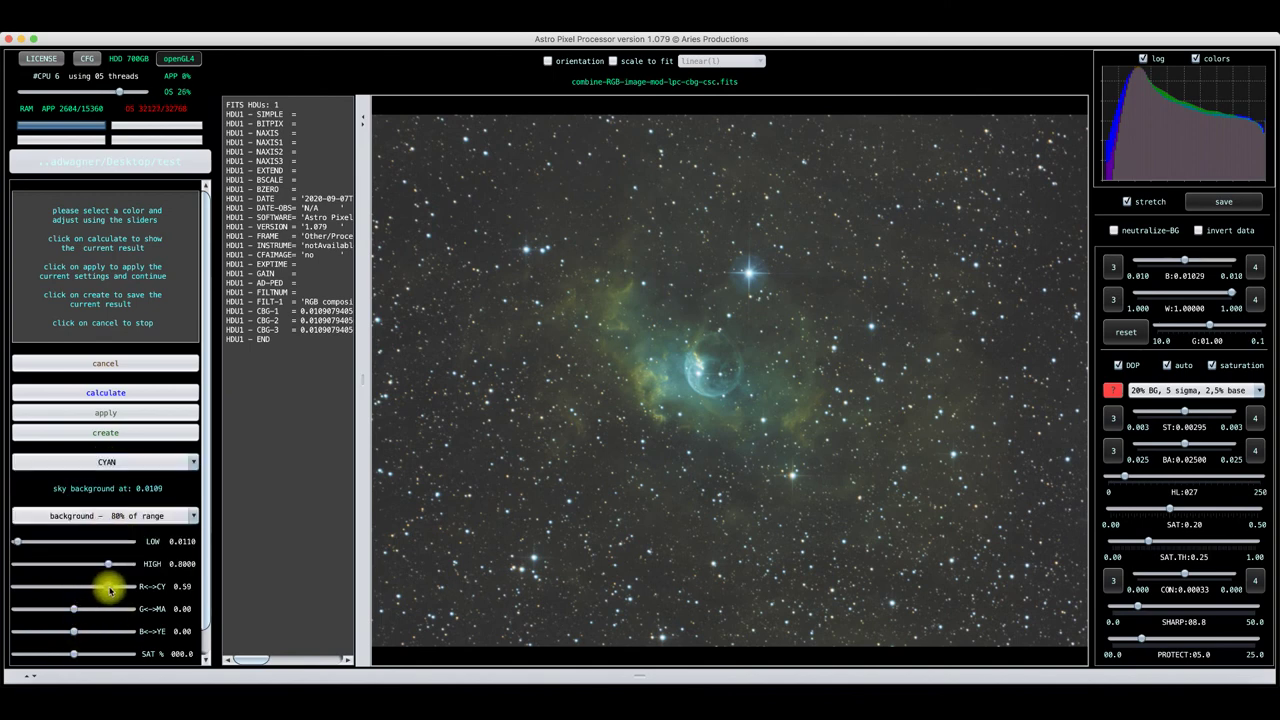
left_click(100, 463)
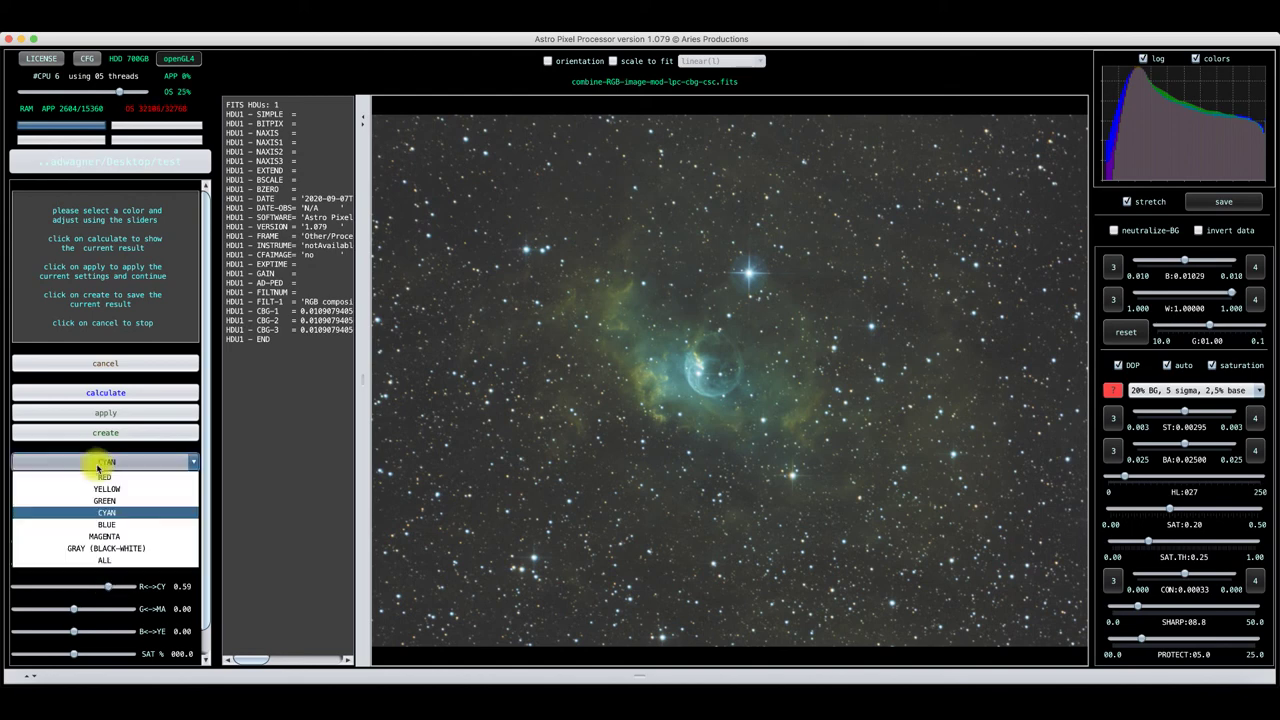
left_click(110, 524)
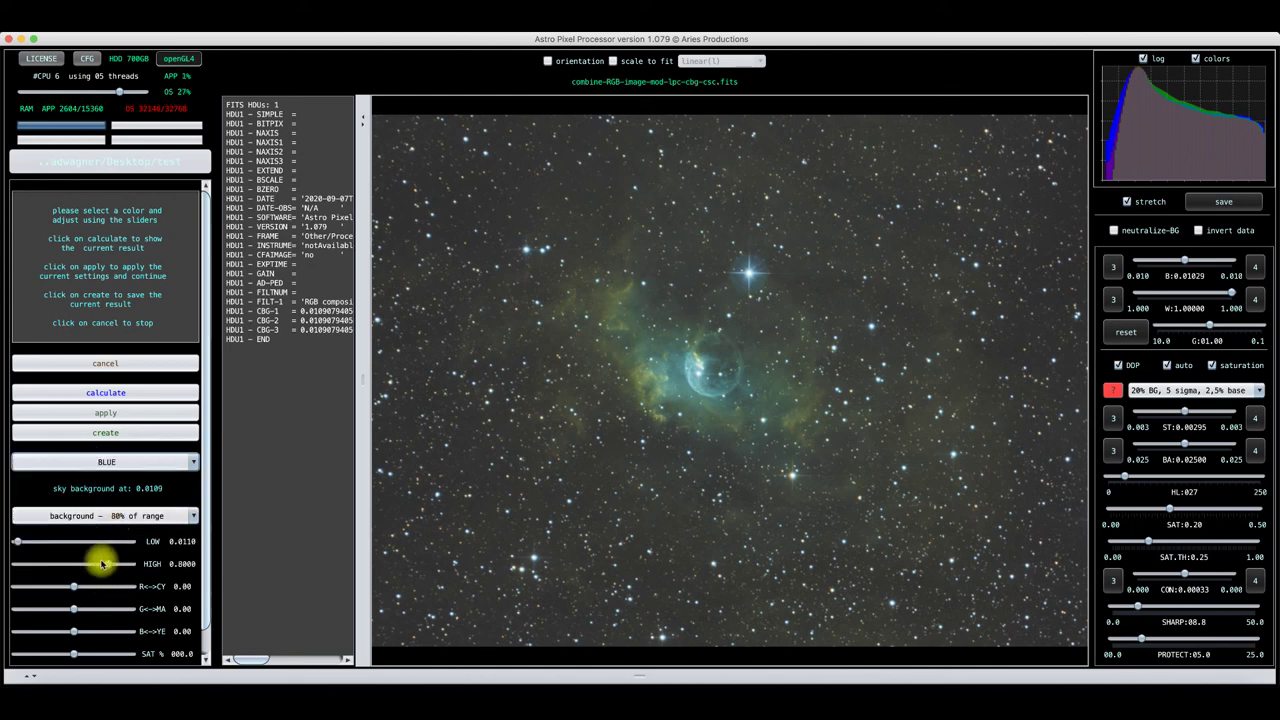
left_click_drag(74, 631, 48, 631)
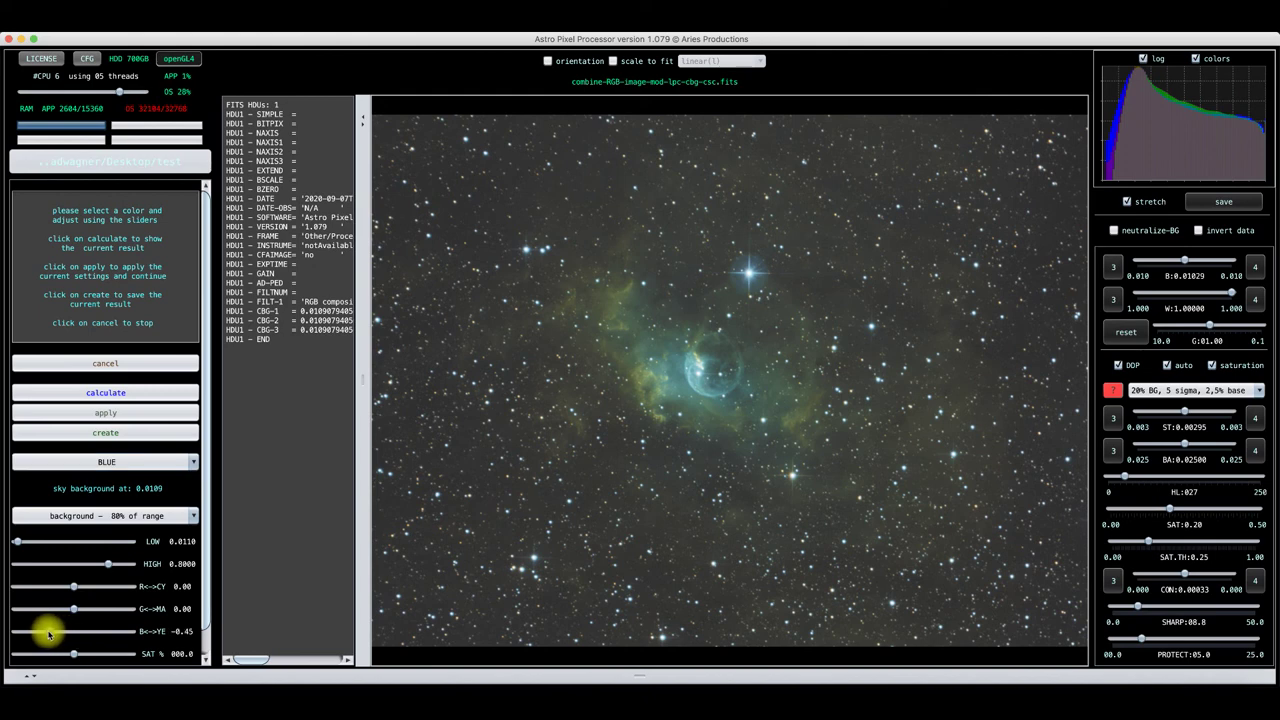
For the yellow range, set the red-cyan balance to -0.46 and saturation to 12%, and calculate the result
left_click(100, 461)
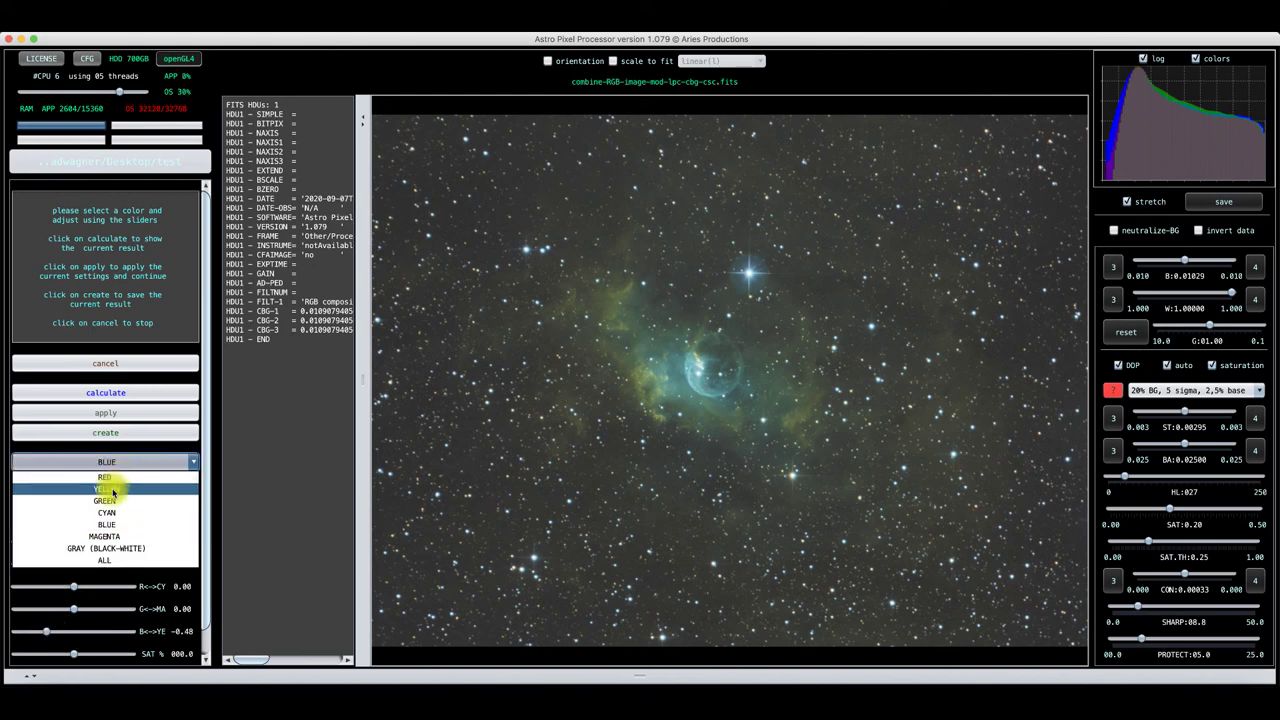
left_click(113, 489)
left_click_drag(72, 588, 55, 590)
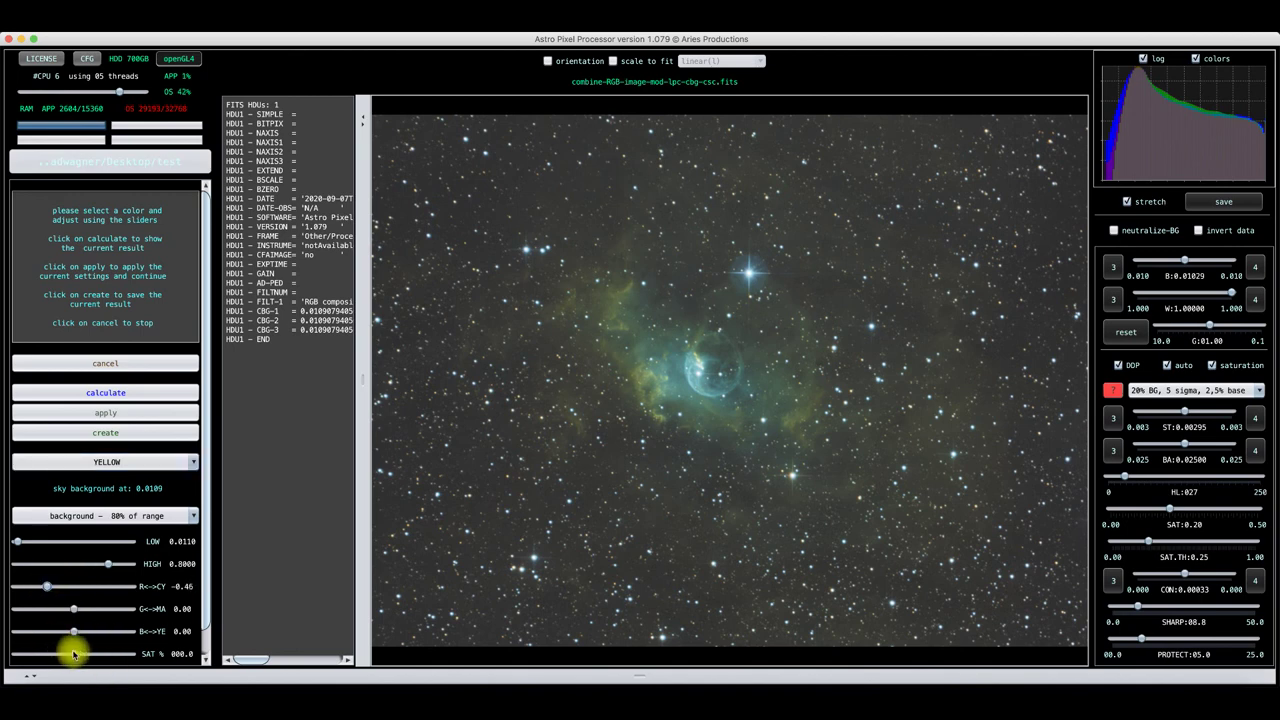
left_click_drag(74, 655, 80, 656)
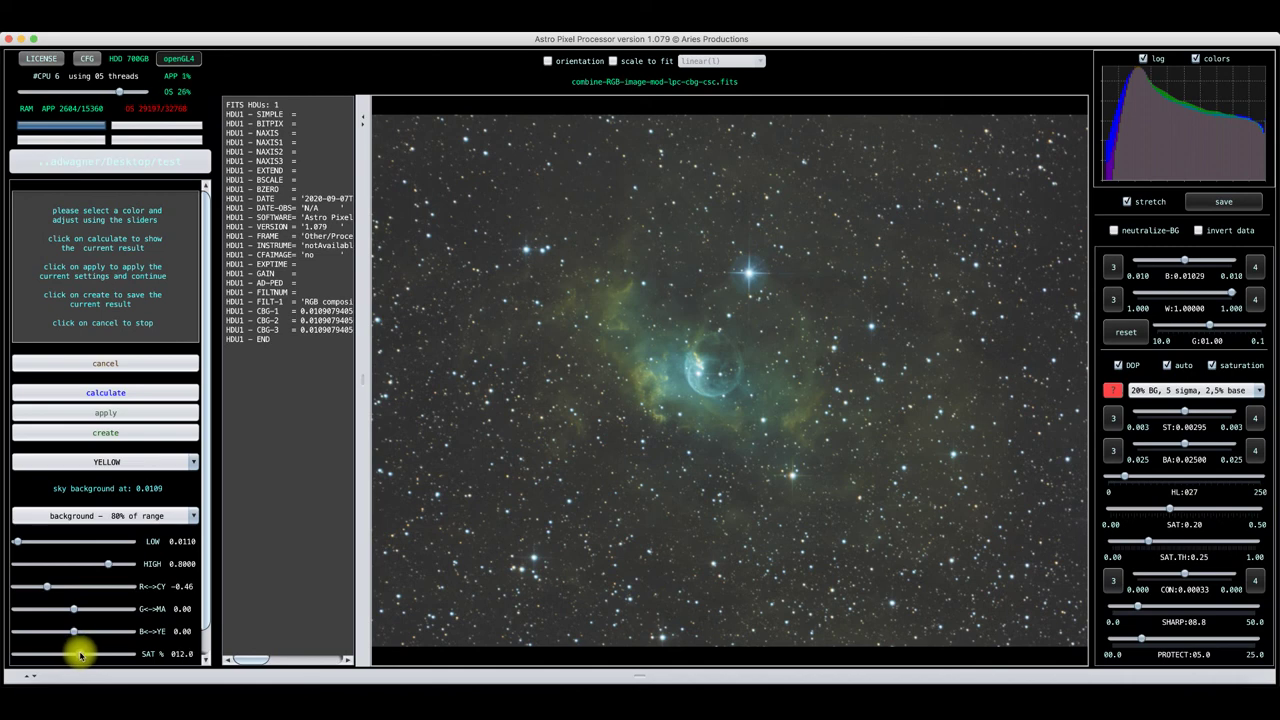
left_click(105, 393)
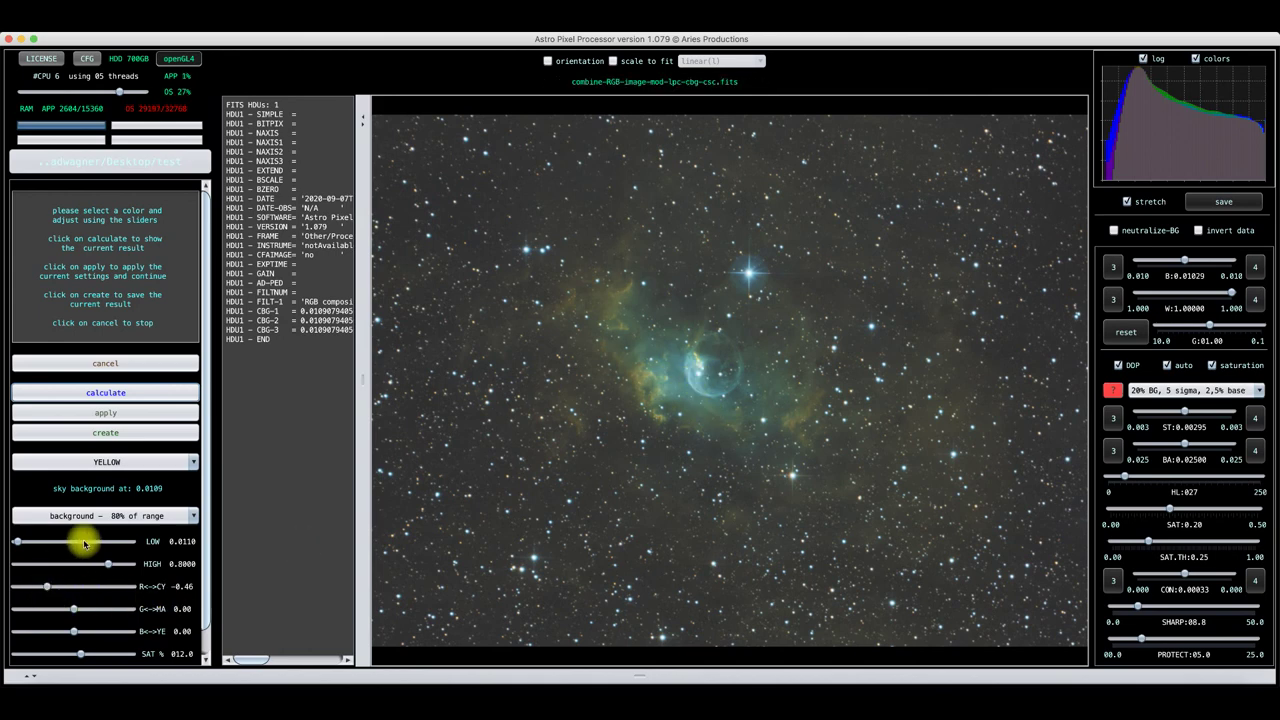
Set the red-cyan balance to 1.00 for both the blue and cyan ranges, and calculate the result
left_click(99, 462)
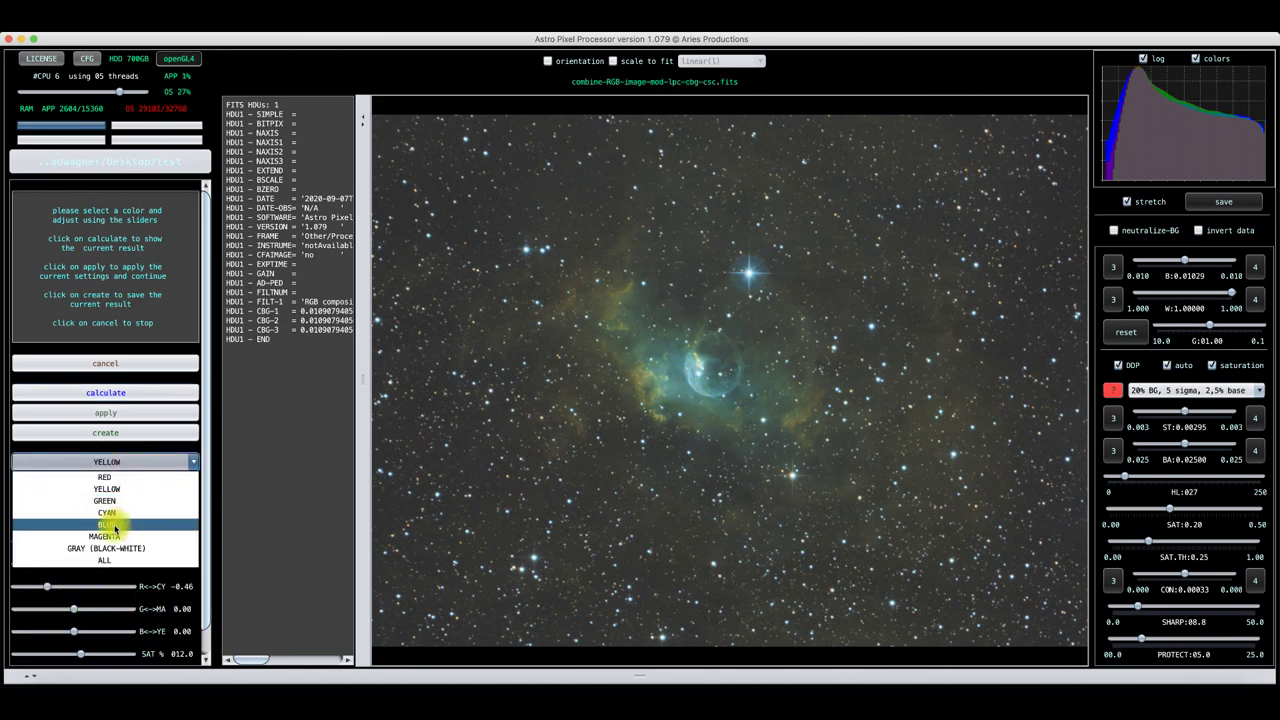
left_click(115, 527)
left_click_drag(88, 589, 134, 590)
left_click(111, 461)
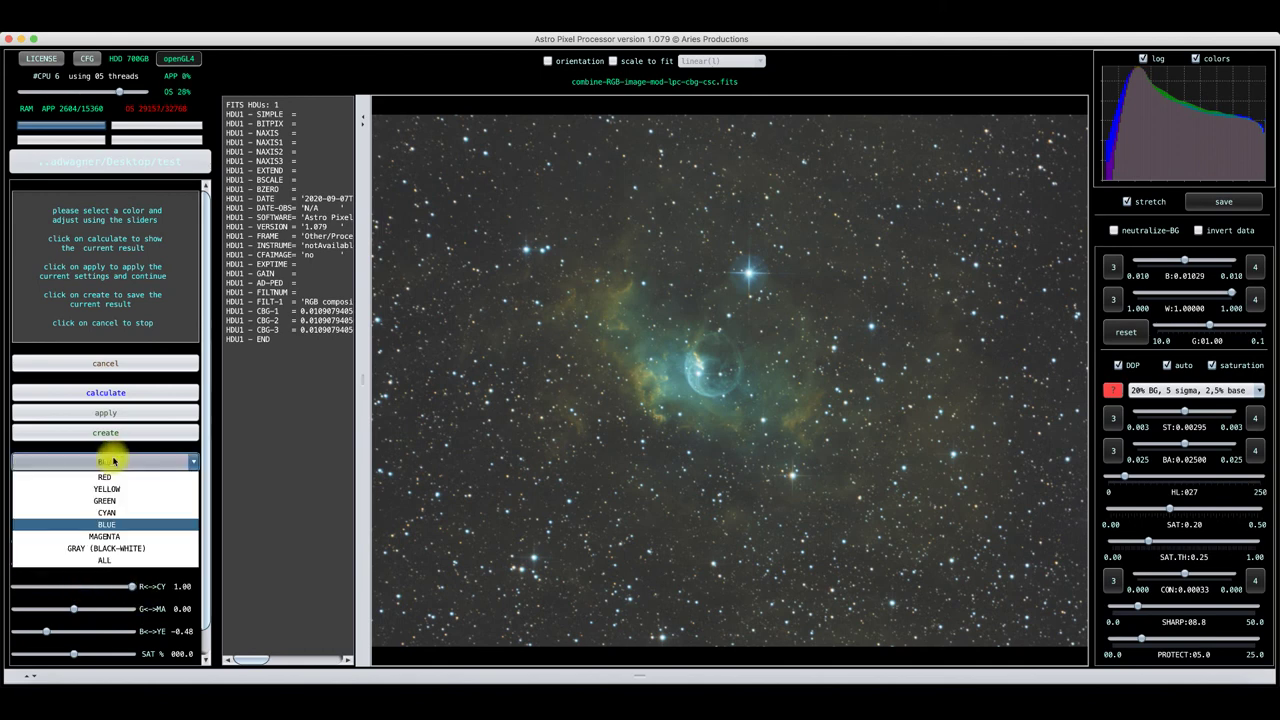
left_click(127, 511)
left_click_drag(115, 592, 132, 588)
left_click(110, 394)
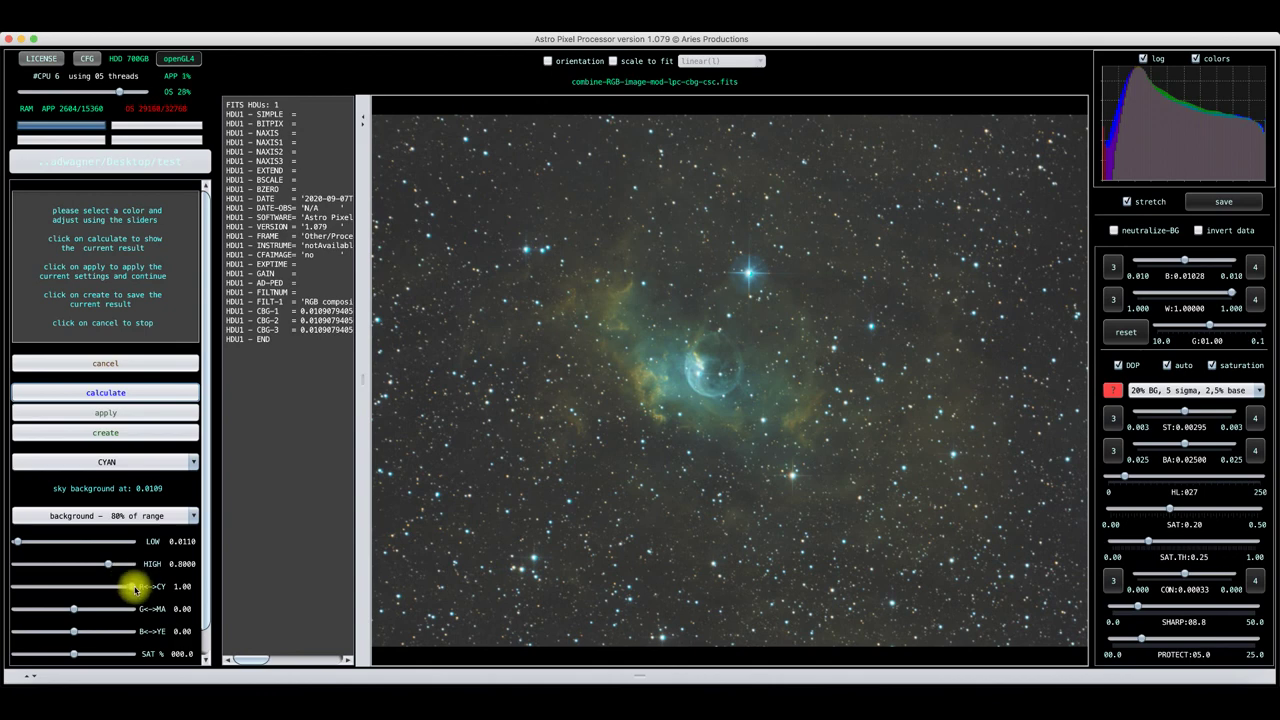
Set cyan's red-cyan balance to -0.70 and blue's red-cyan to -0.33 and blue-yellow to 0.29, and calculate the result
left_click_drag(135, 588, 38, 590)
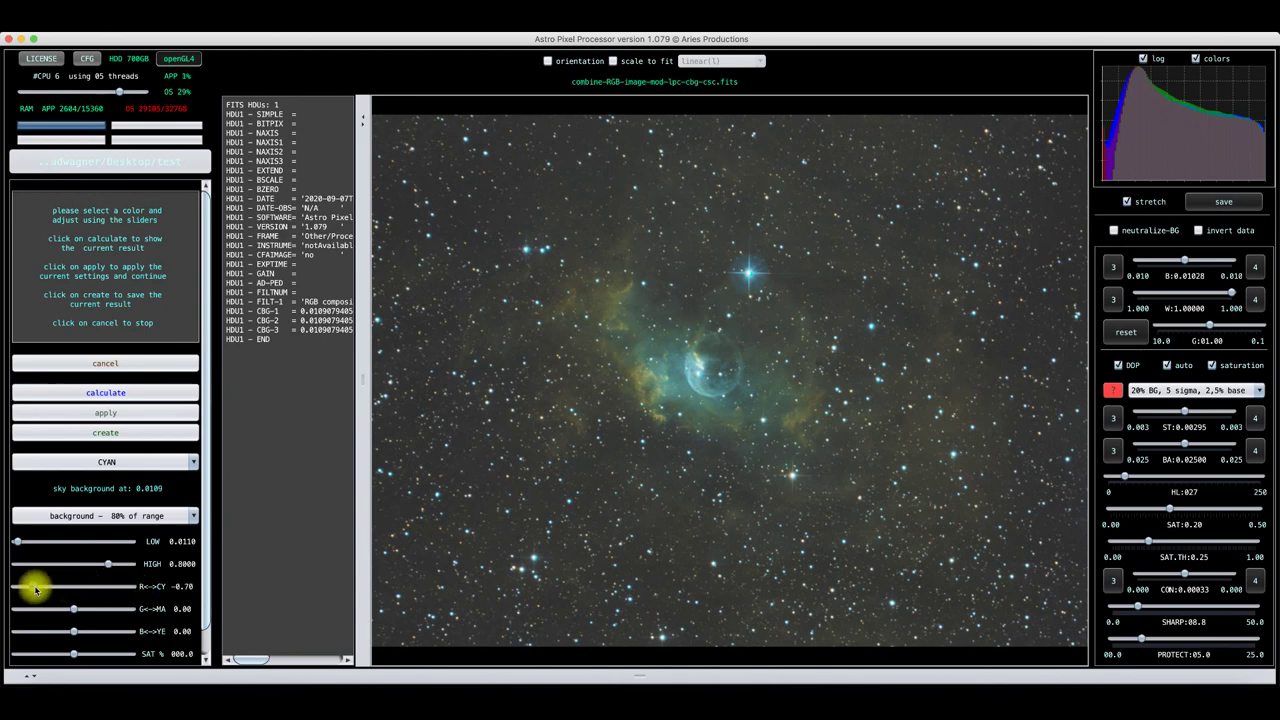
left_click(108, 462)
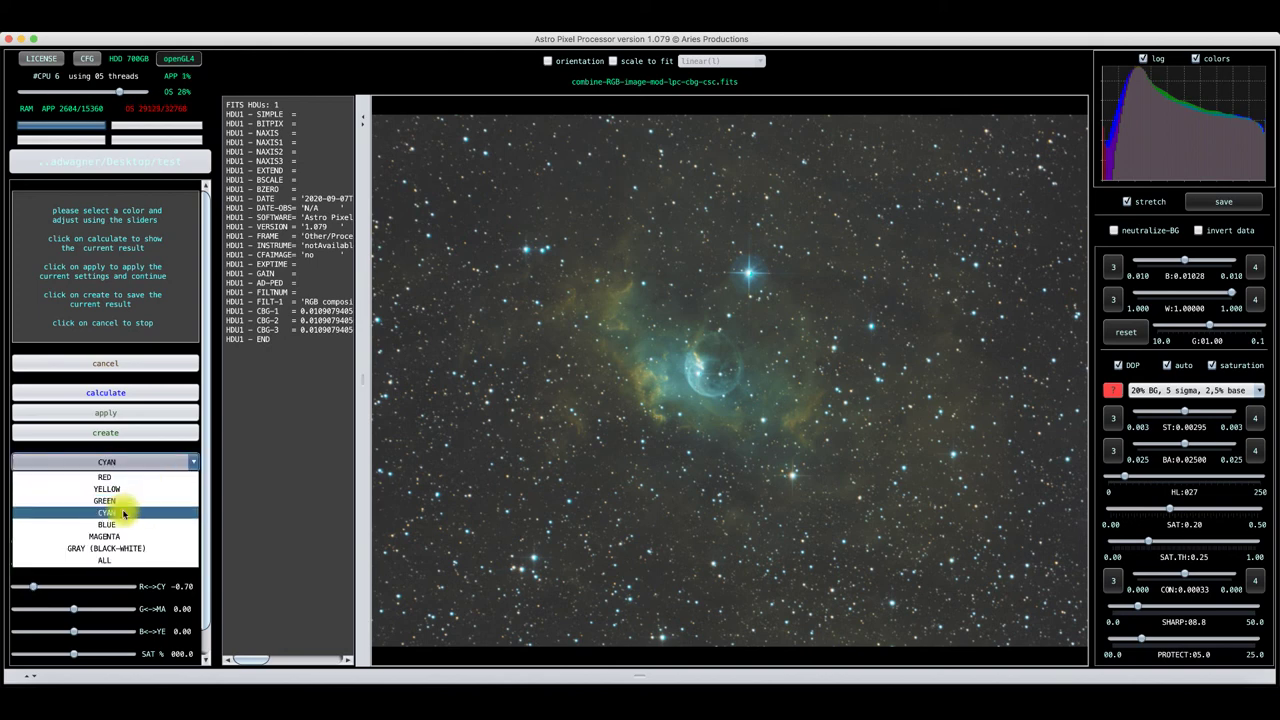
left_click(106, 524)
left_click_drag(73, 631, 48, 632)
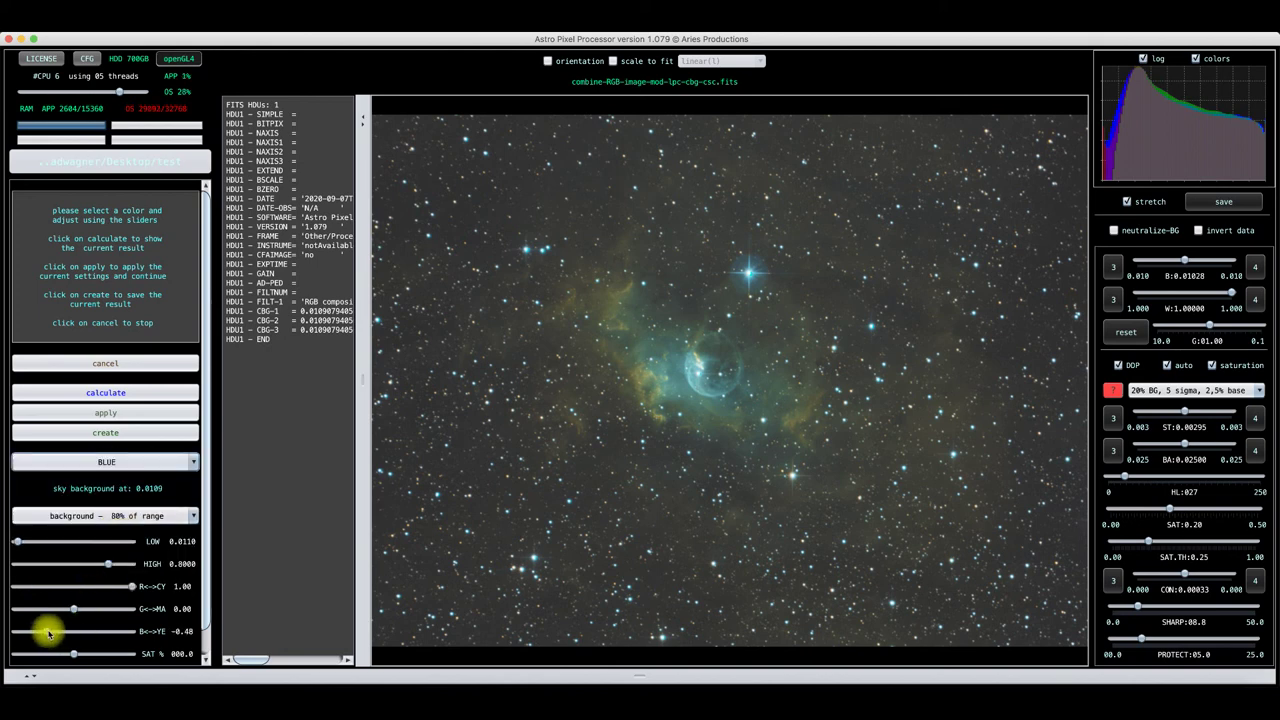
left_click_drag(132, 588, 56, 590)
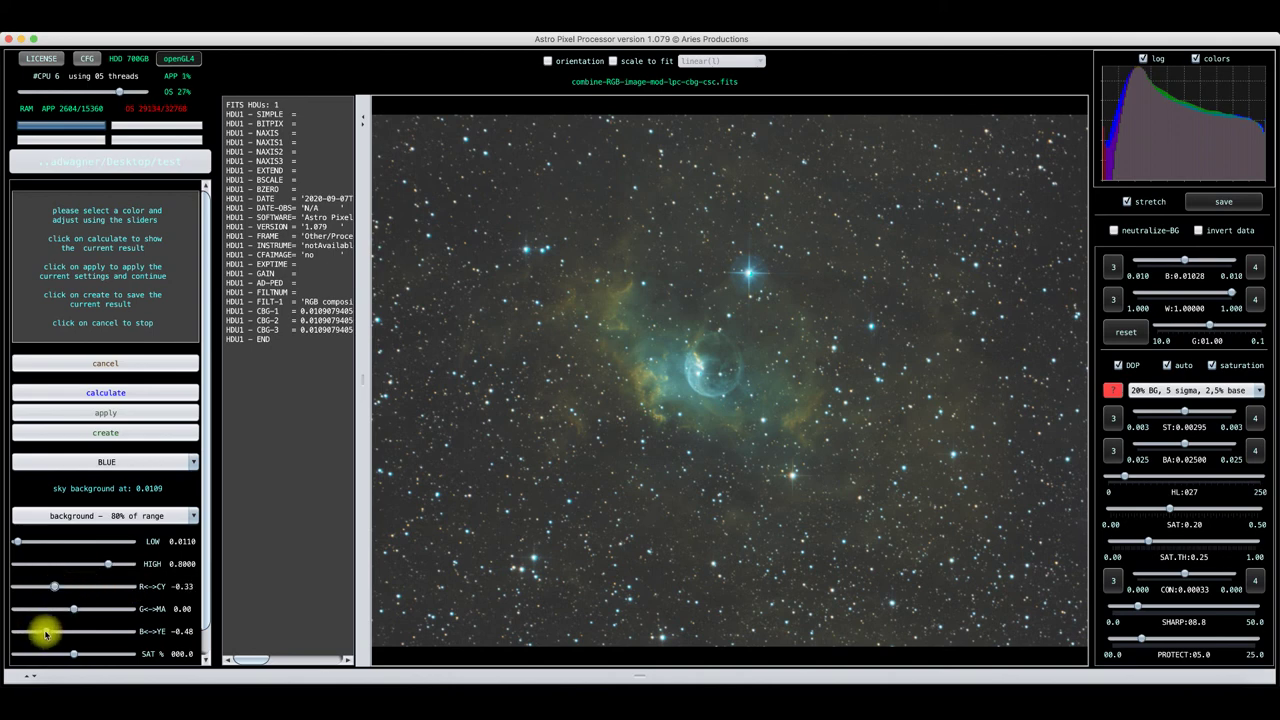
left_click_drag(45, 632, 87, 638)
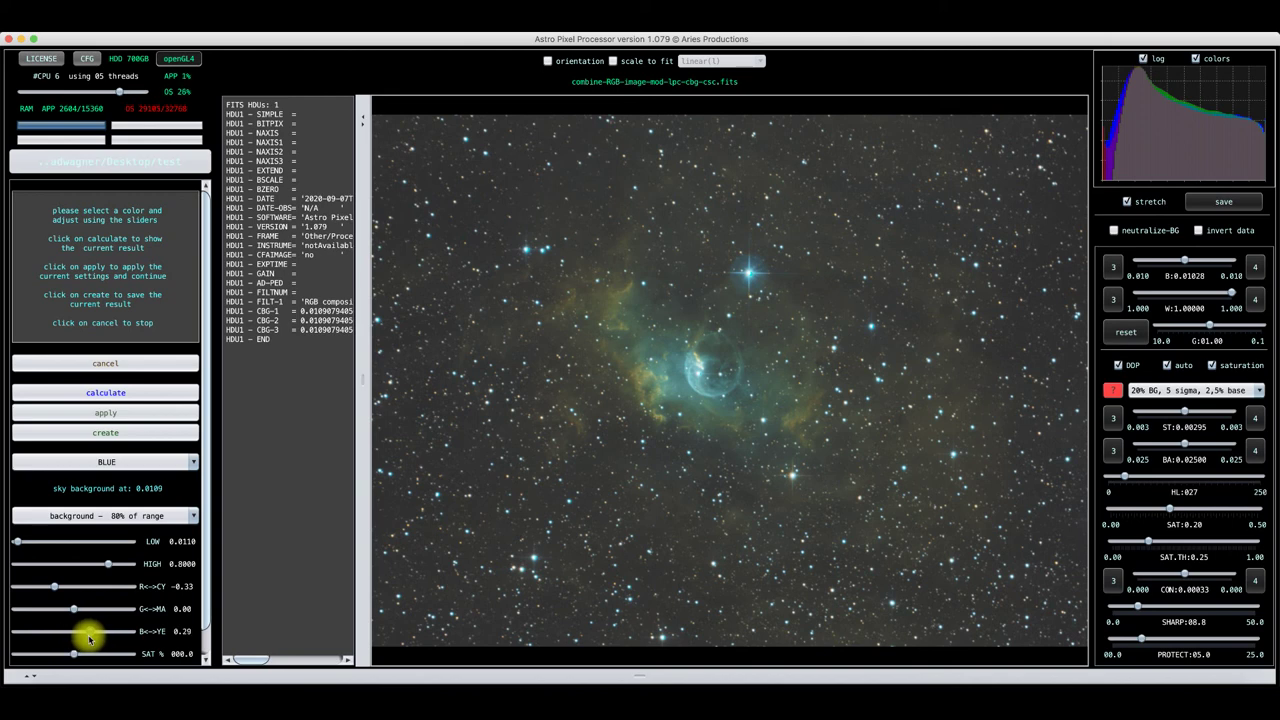
left_click(113, 395)
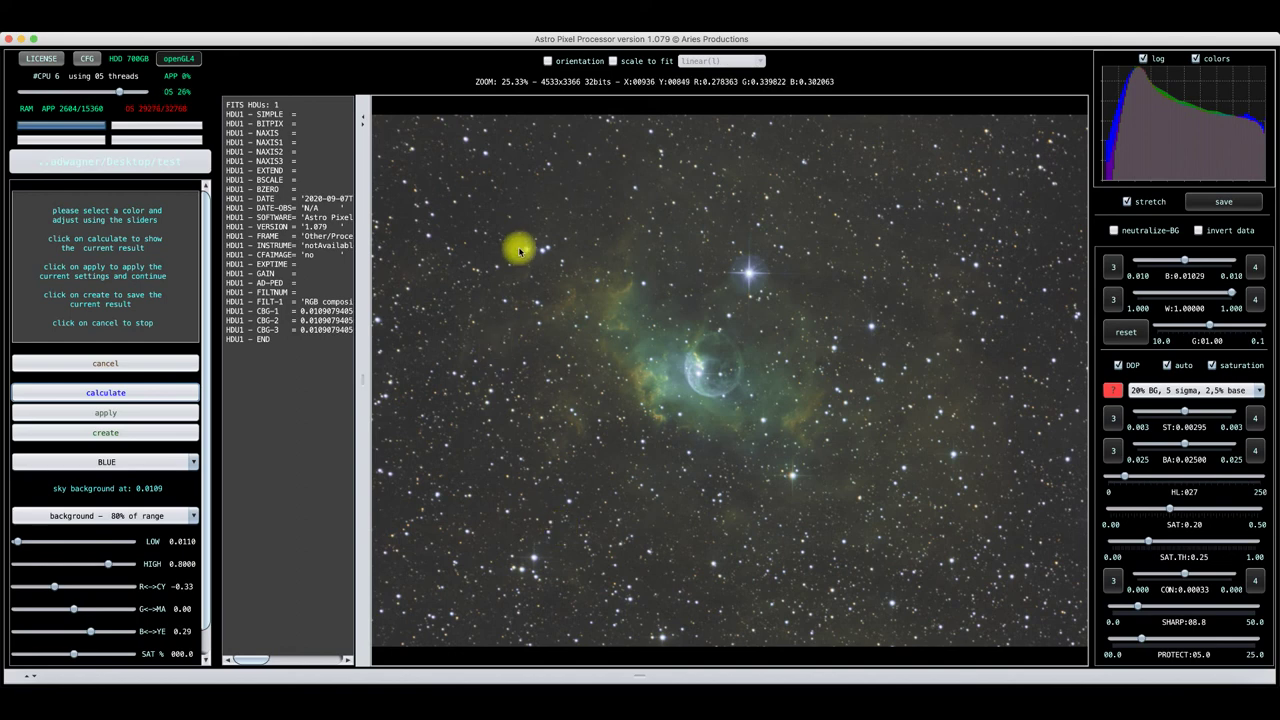
Cancel the HSL selective color adjustments and load combine-RGB-image-mod-lpc-cbg-SC-St.fits into the viewer
left_click(108, 366)
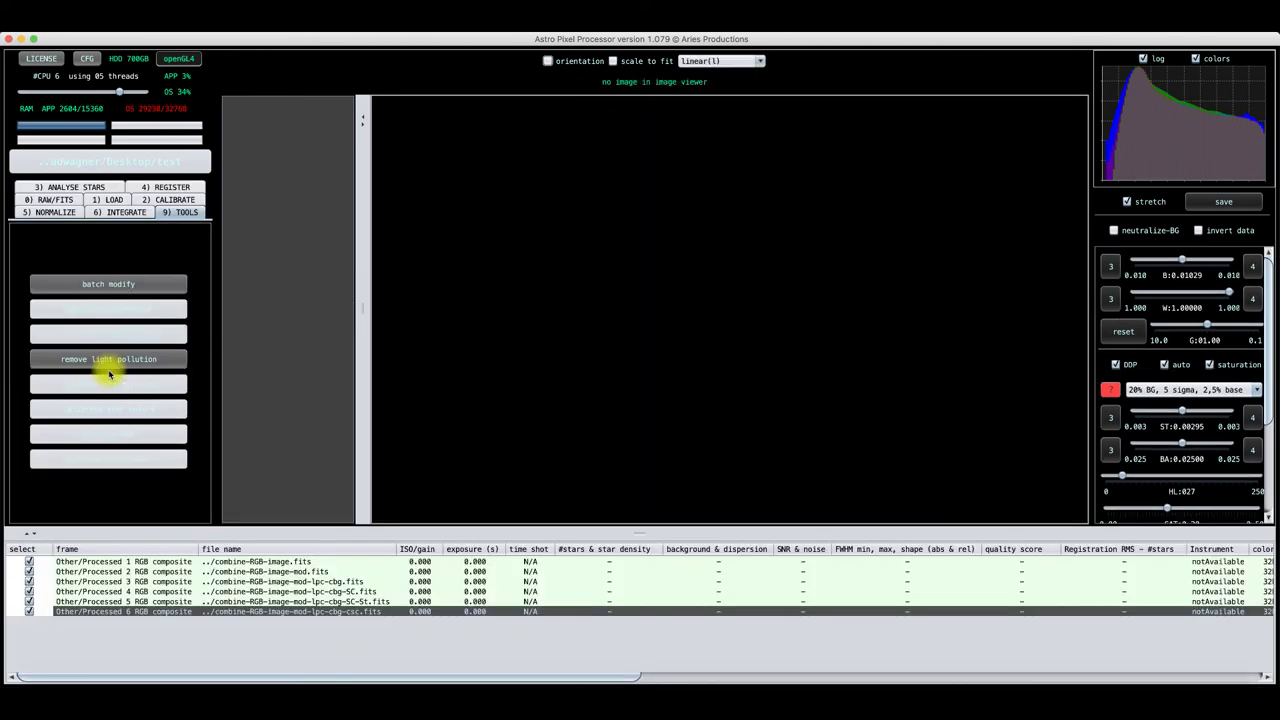
double_click(293, 601)
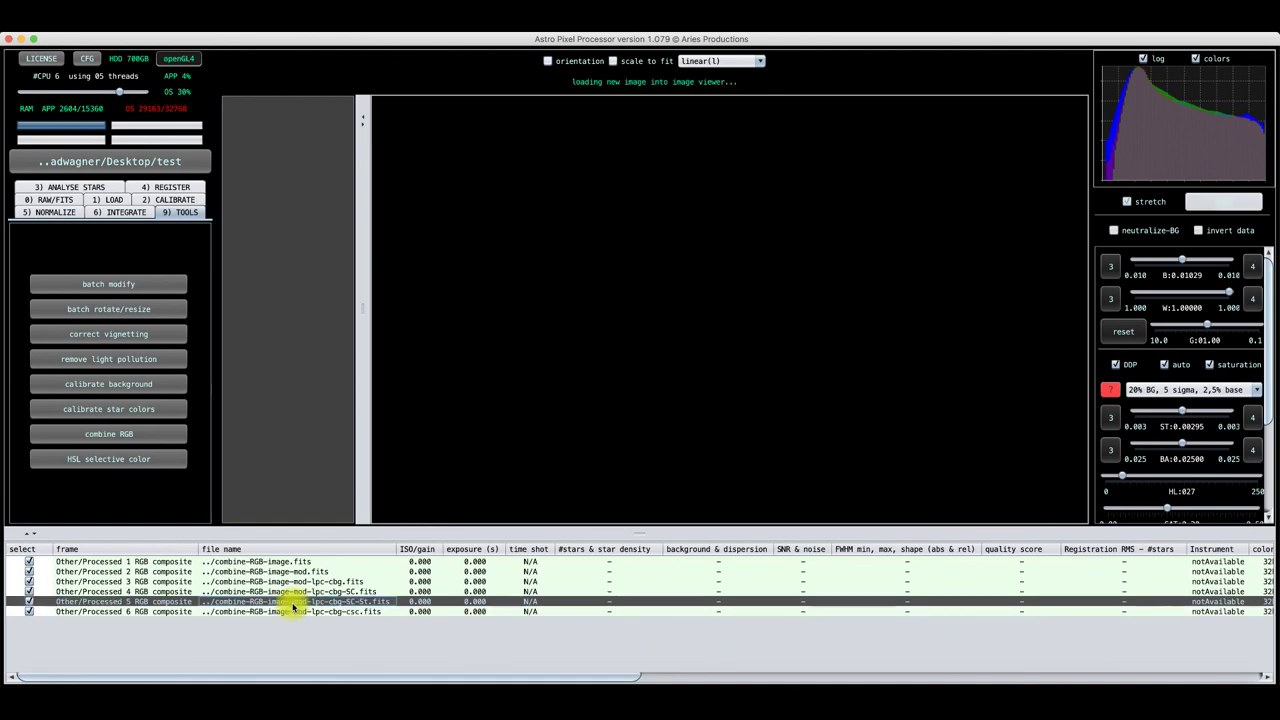